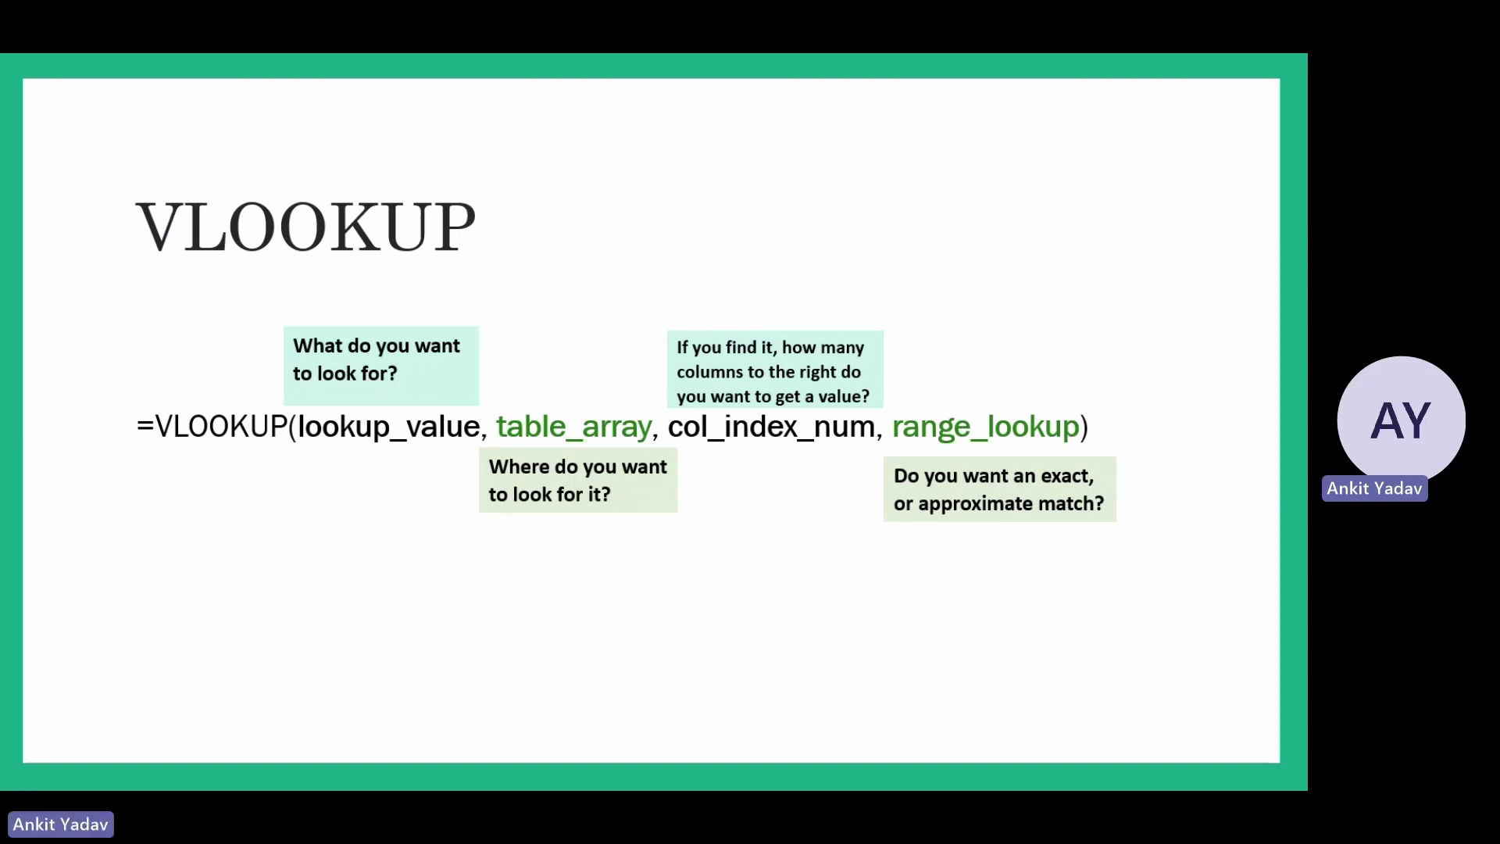
Switch from the slideshow to the Excel workbook and go to the employee salary table on the vLOOKUP sheet
{"action": "key", "text": "alt+Tab"}
{"action": "key", "text": "alt+Tab"}
{"action": "key", "text": "alt+Tab"}
{"action": "key", "text": "alt+Tab"}
{"action": "key", "text": "alt+Tab"}
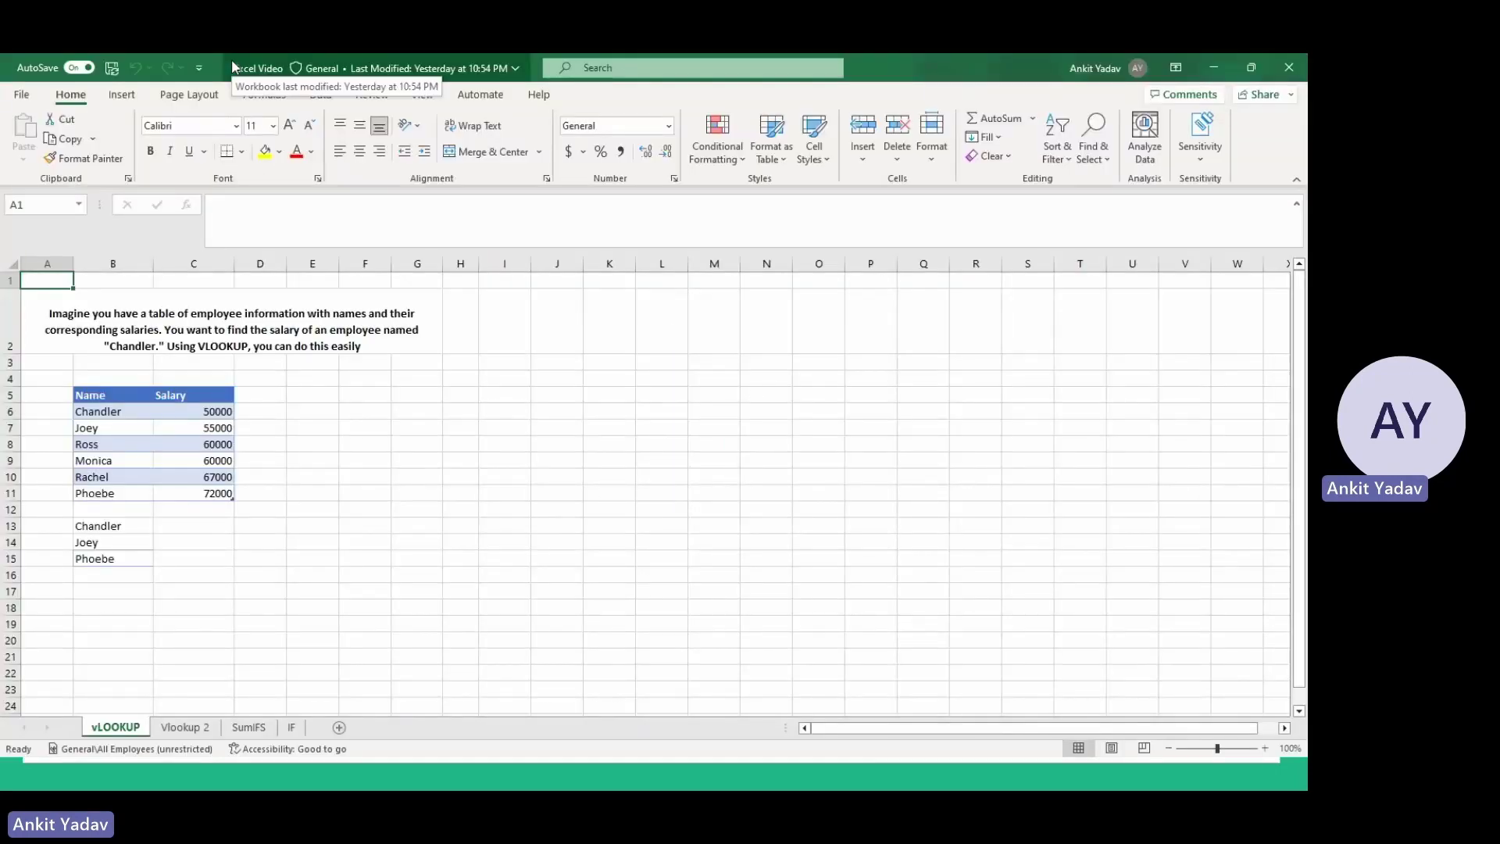
{"action": "key", "text": "Down"}
{"action": "key", "text": "Down"}
{"action": "key", "text": "Down"}
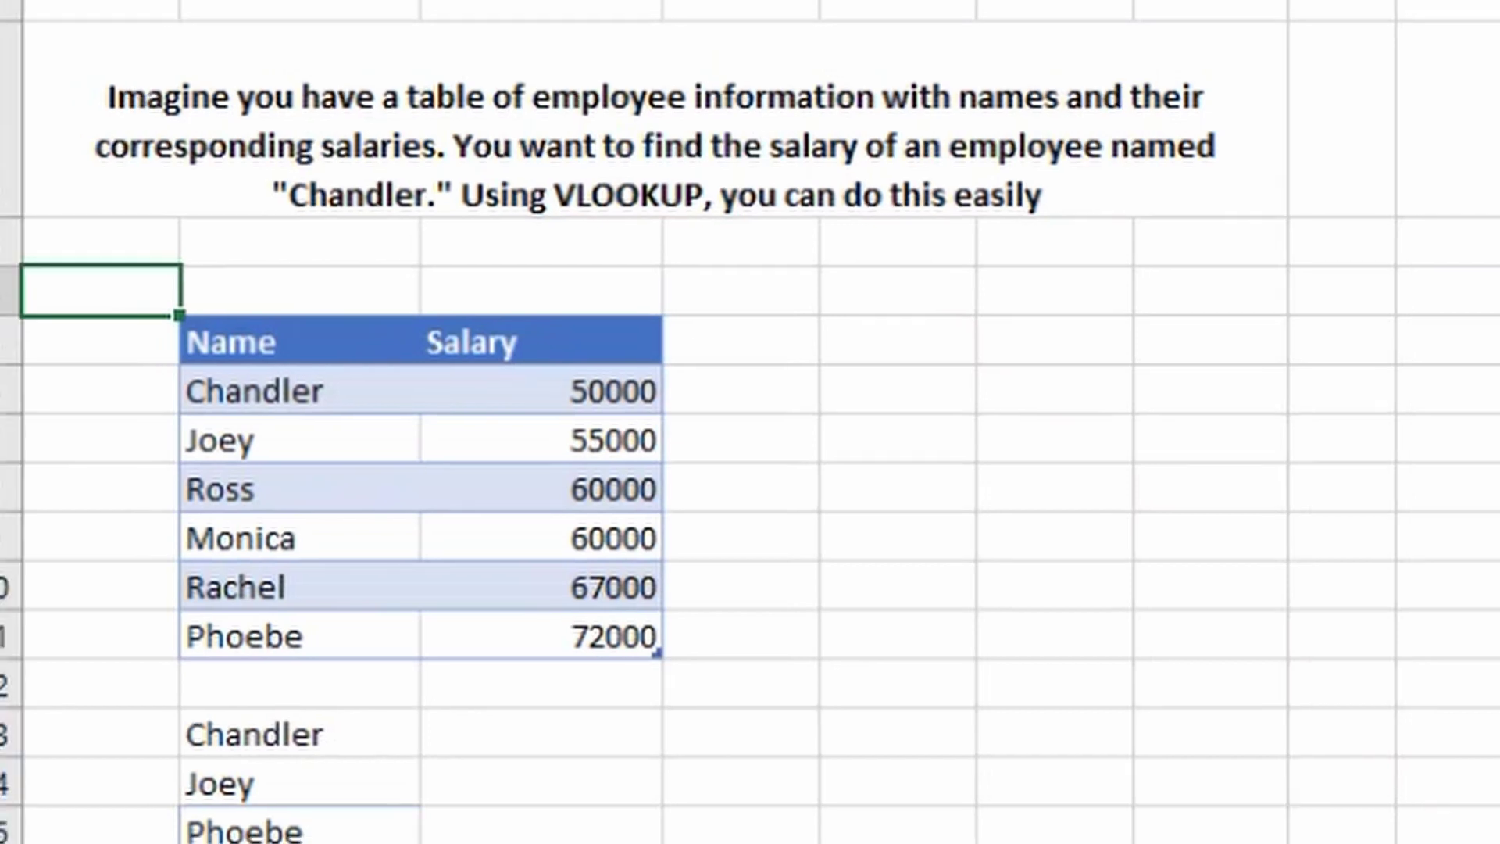
Start a VLOOKUP formula in C13, beside the first name below the table, using B13 as the lookup value
{"action": "left_click", "coordinate": [102, 340]}
{"action": "left_click", "coordinate": [101, 803]}
{"action": "left_click", "coordinate": [541, 800]}
{"action": "left_click", "coordinate": [540, 735]}
{"action": "type", "text": "=vlo"}
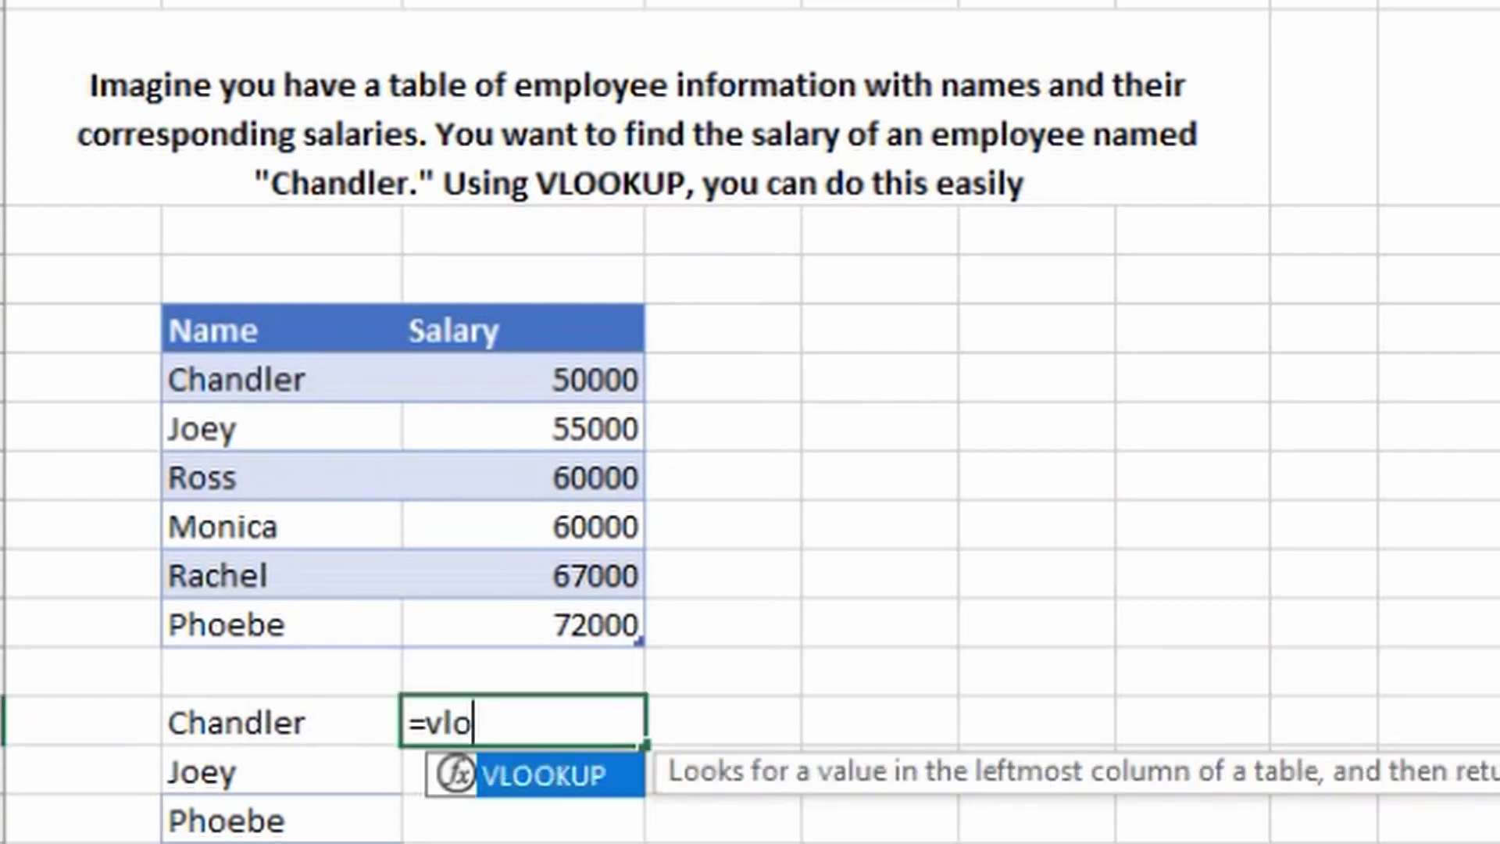
{"action": "key", "text": "Tab"}
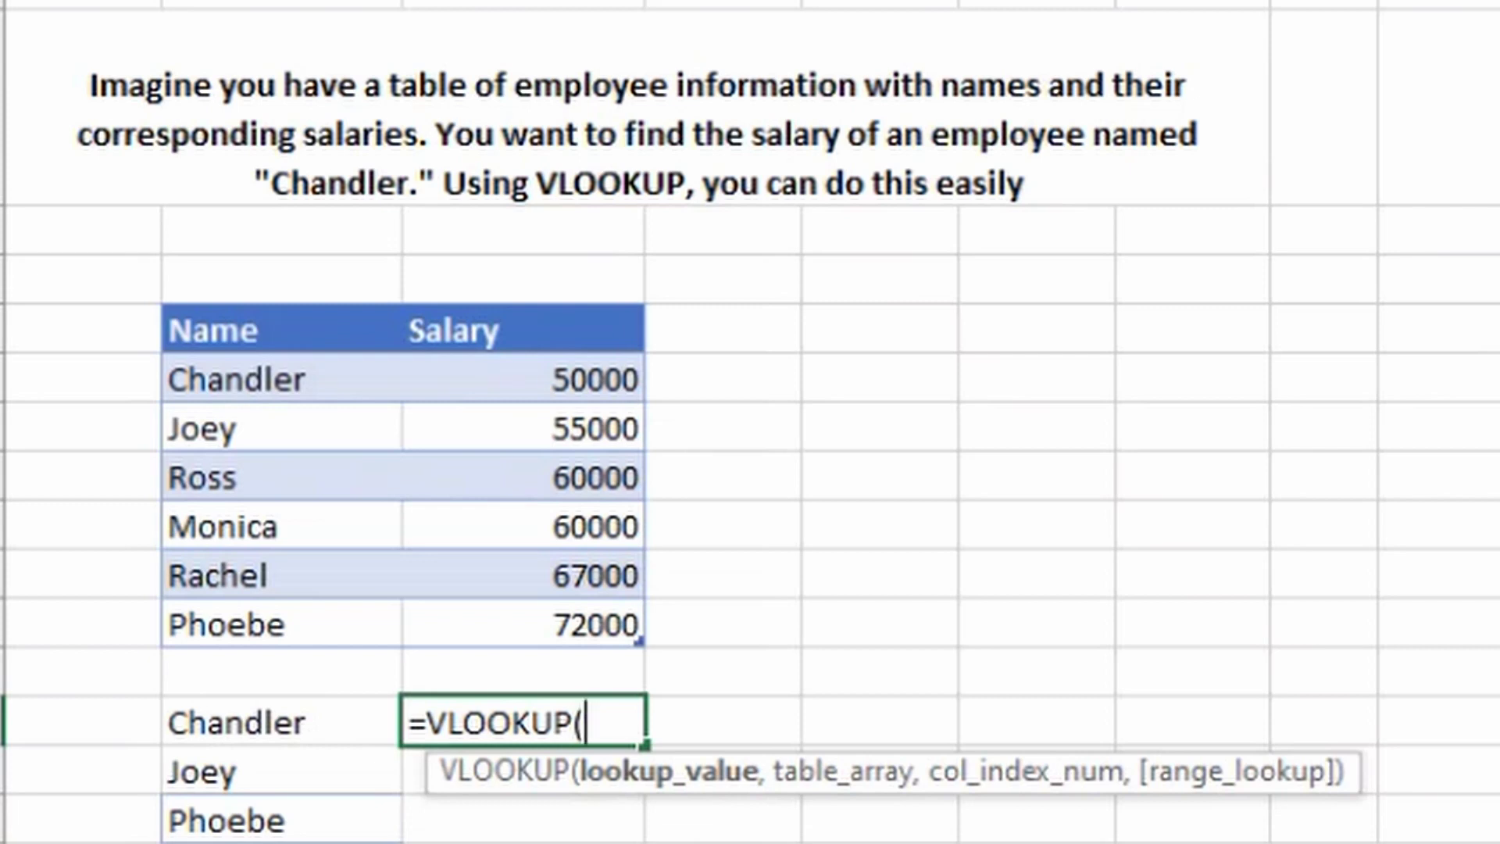
{"action": "key", "text": "Left"}
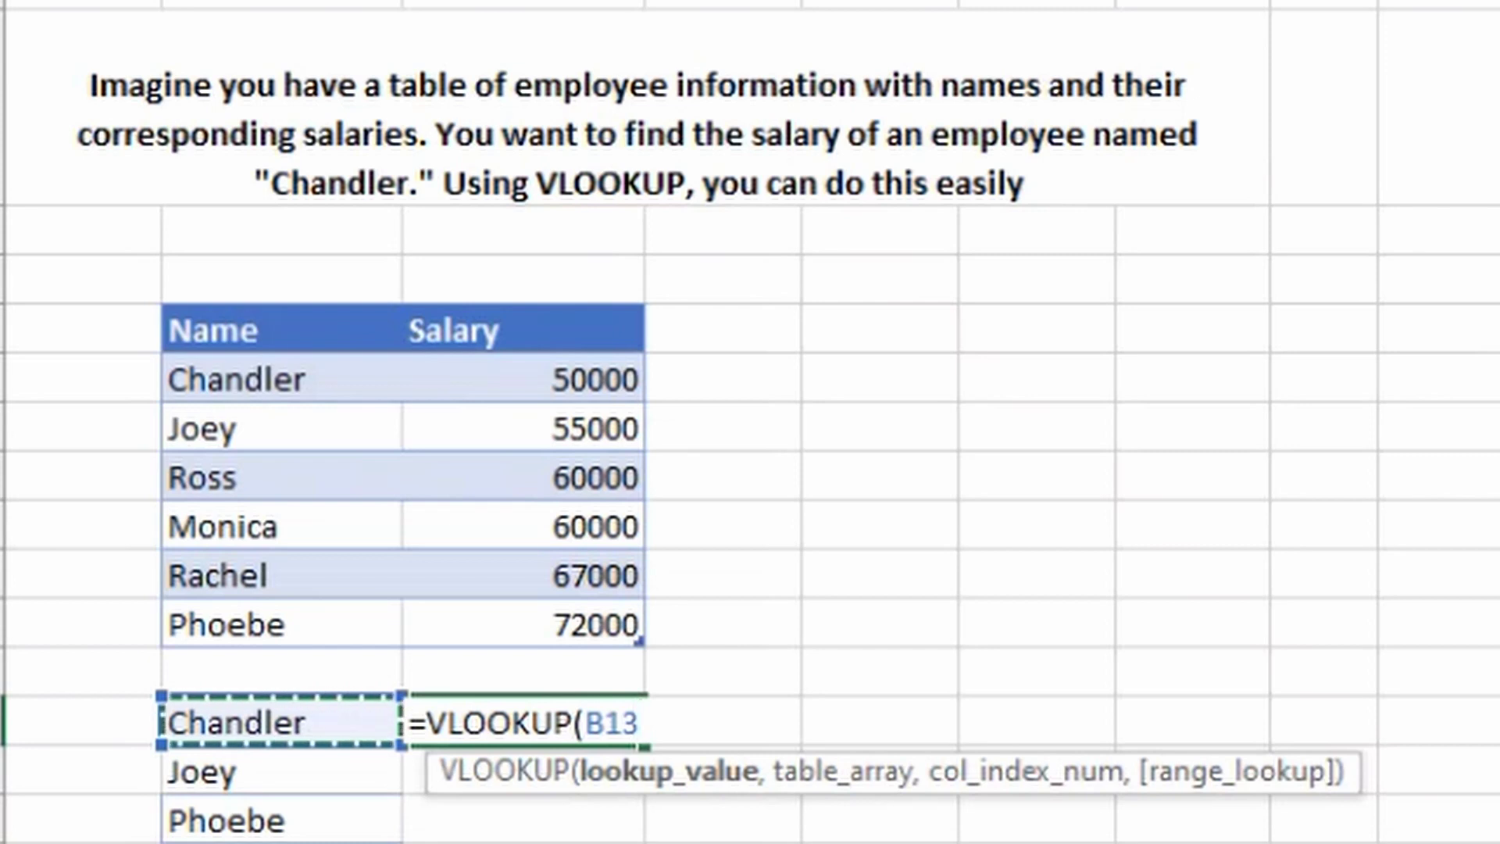
{"action": "type", "text": ","}
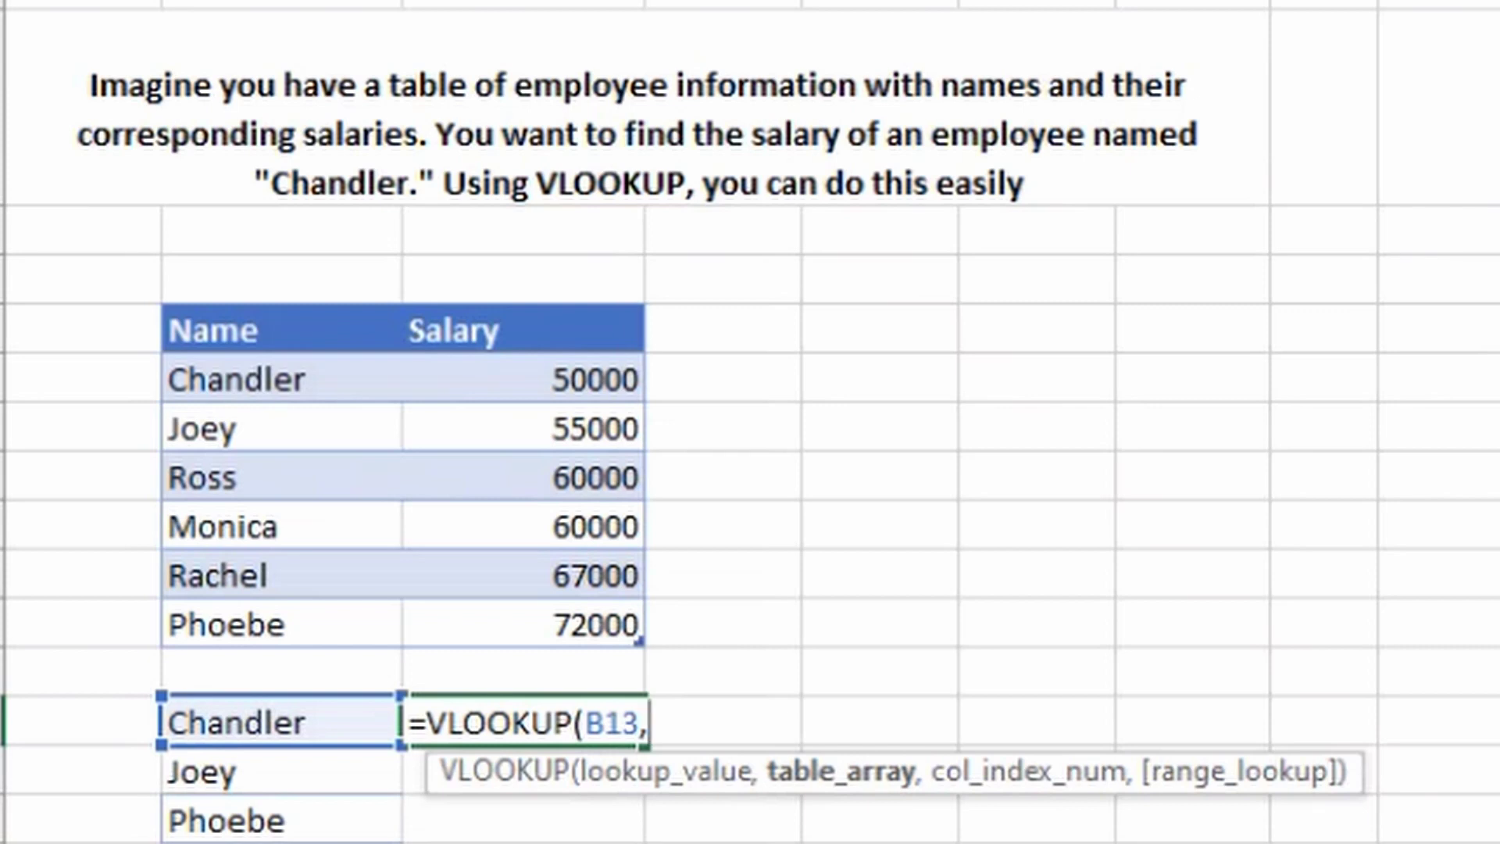
Complete the C13 formula with Table1[#All] as the table array, column index 2 and range lookup 0, and compare it with the table's salary
{"action": "left_click", "coordinate": [524, 624]}
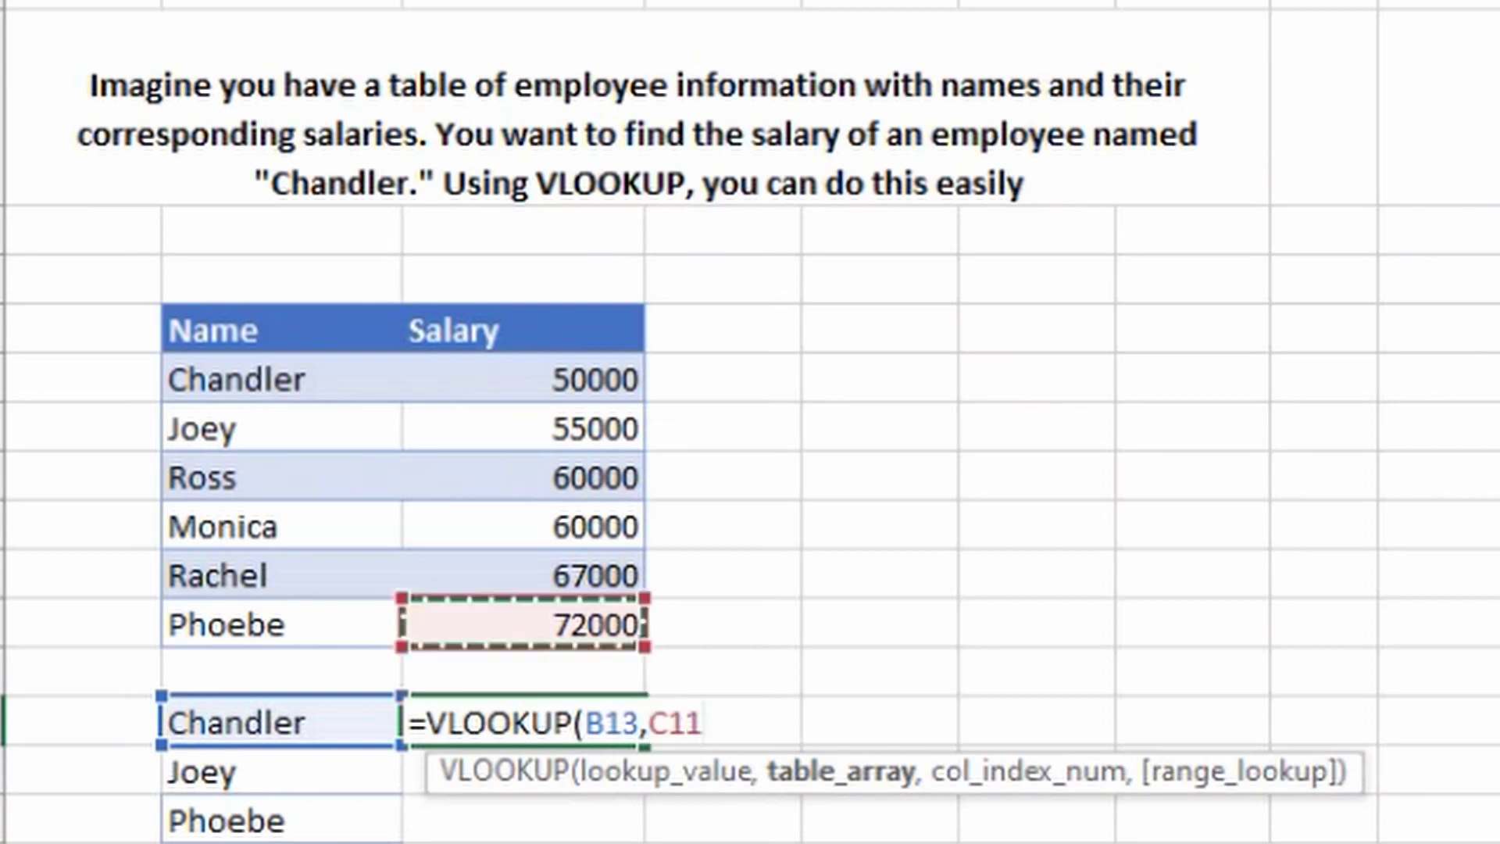
{"action": "left_click", "coordinate": [281, 330]}
{"action": "left_click_drag", "start_coordinate": [281, 330], "coordinate": [618, 637]}
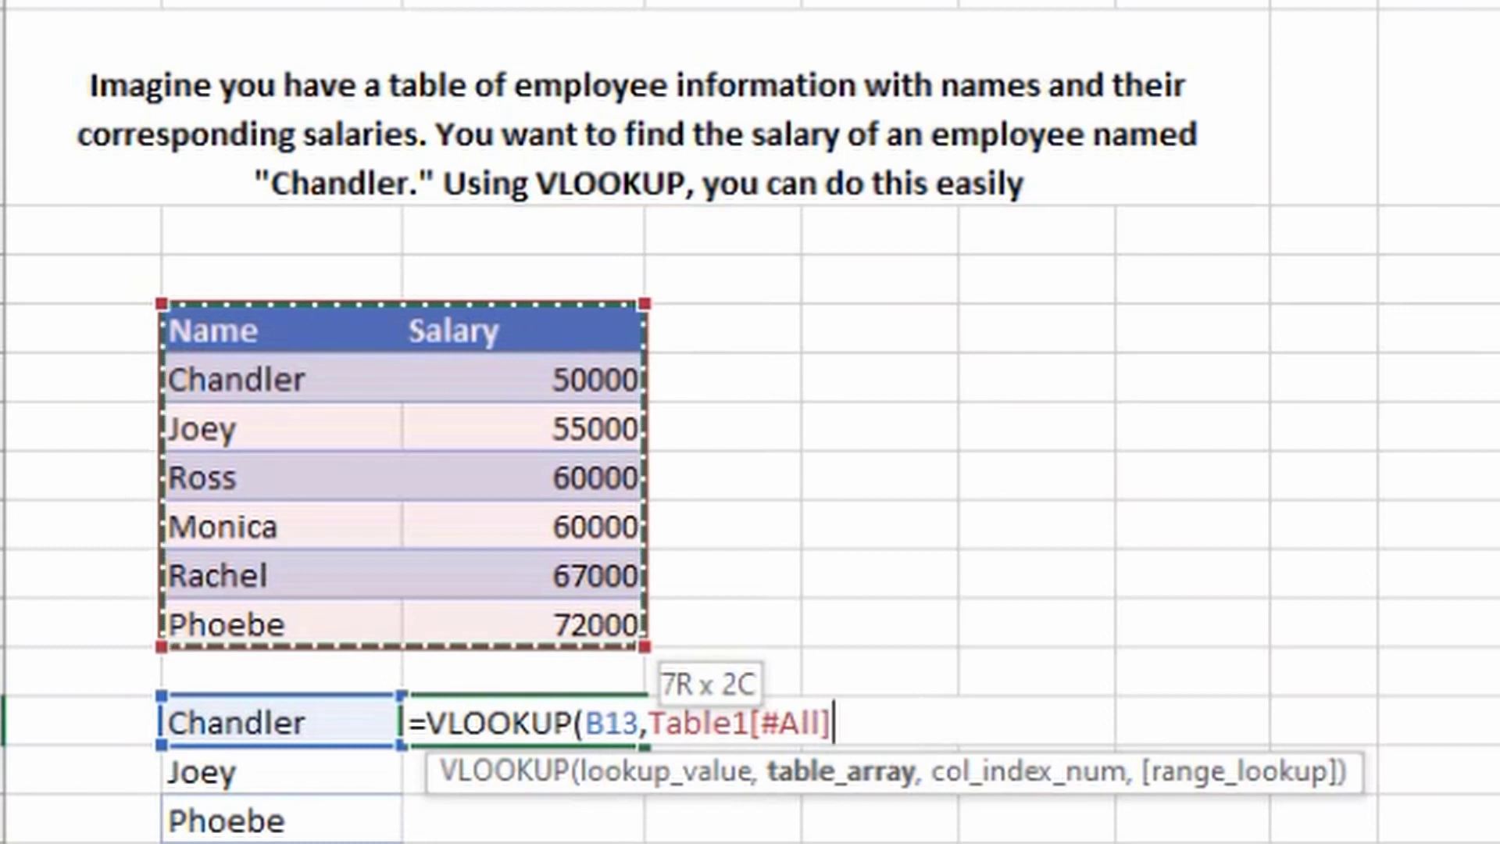
{"action": "type", "text": ","}
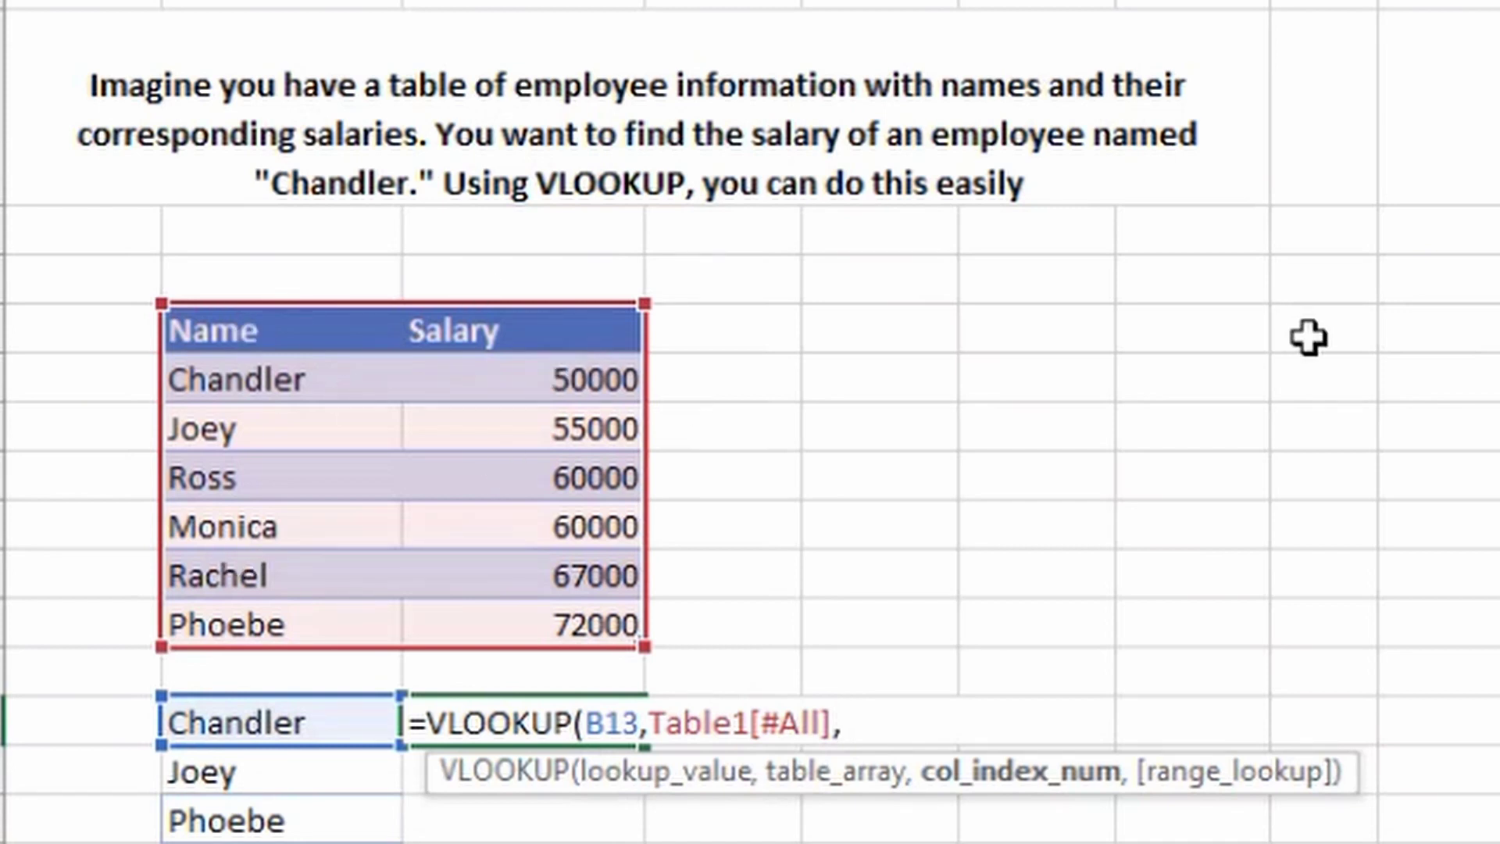
{"action": "type", "text": "2,"}
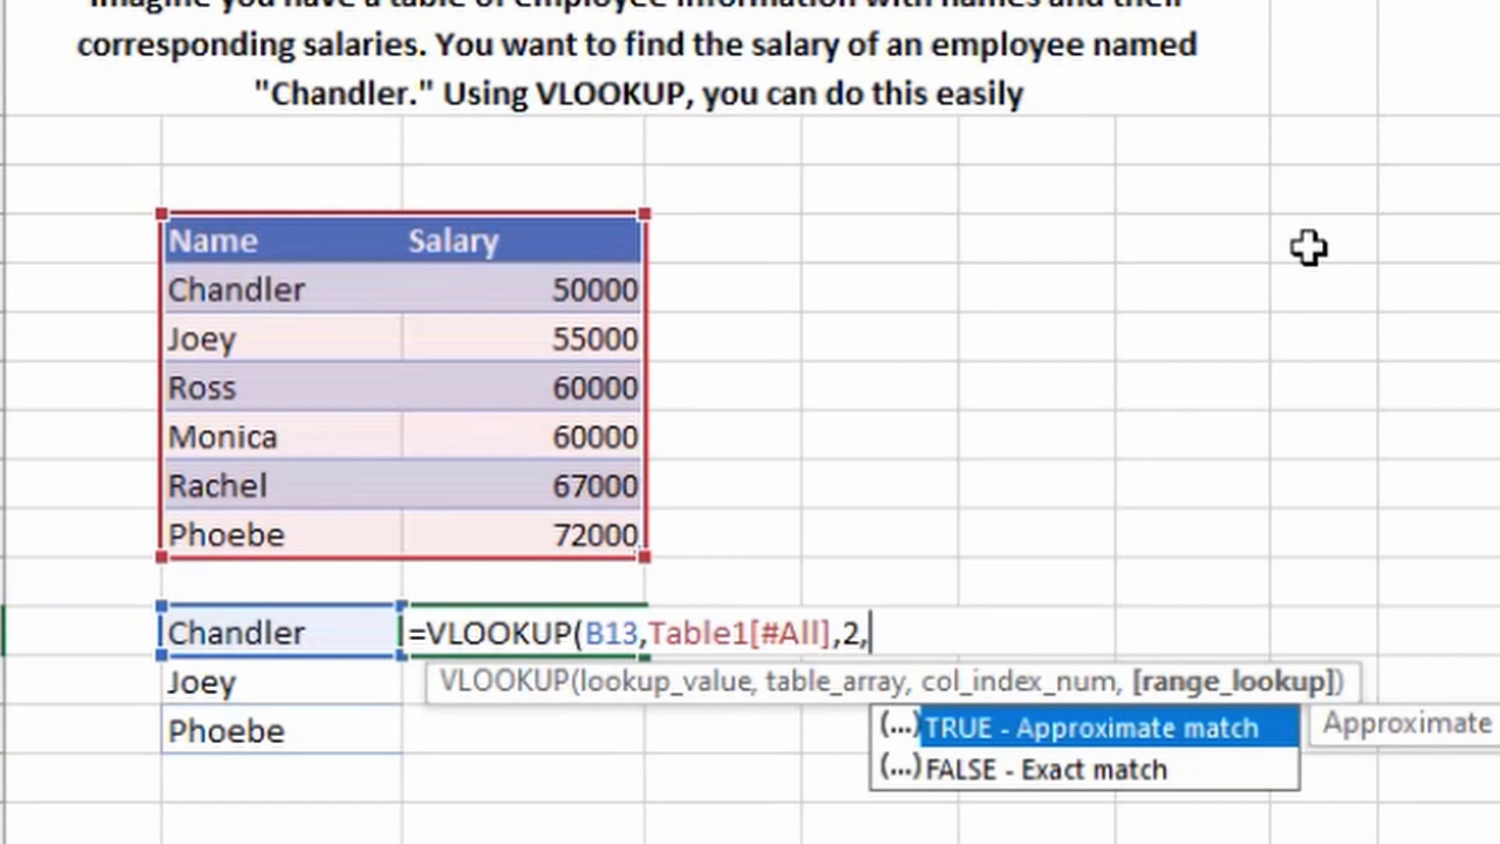
{"action": "type", "text": "0)"}
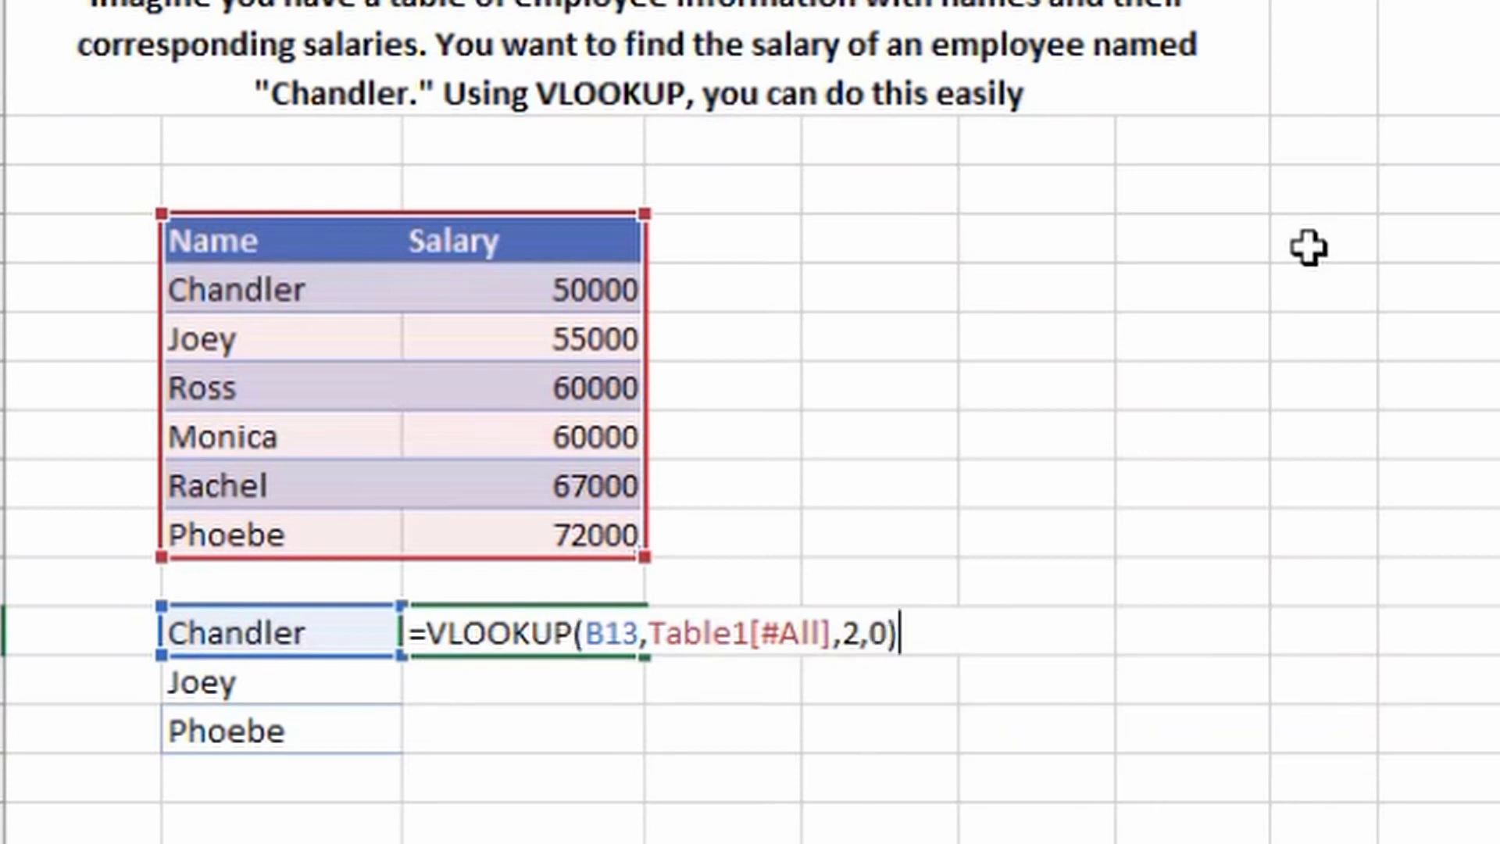
{"action": "key", "text": "Return"}
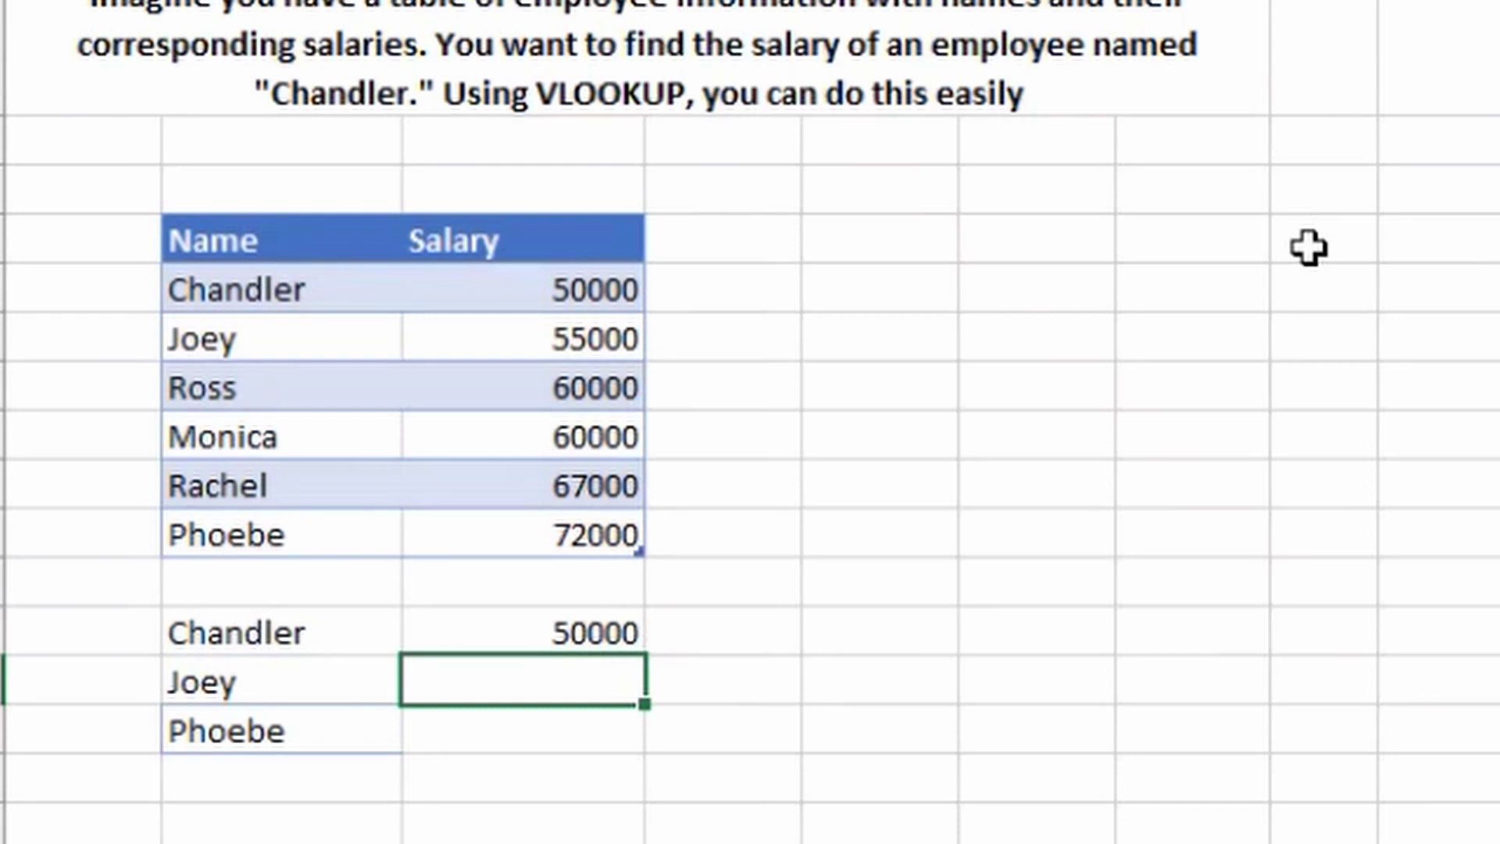
{"action": "key", "text": "Up"}
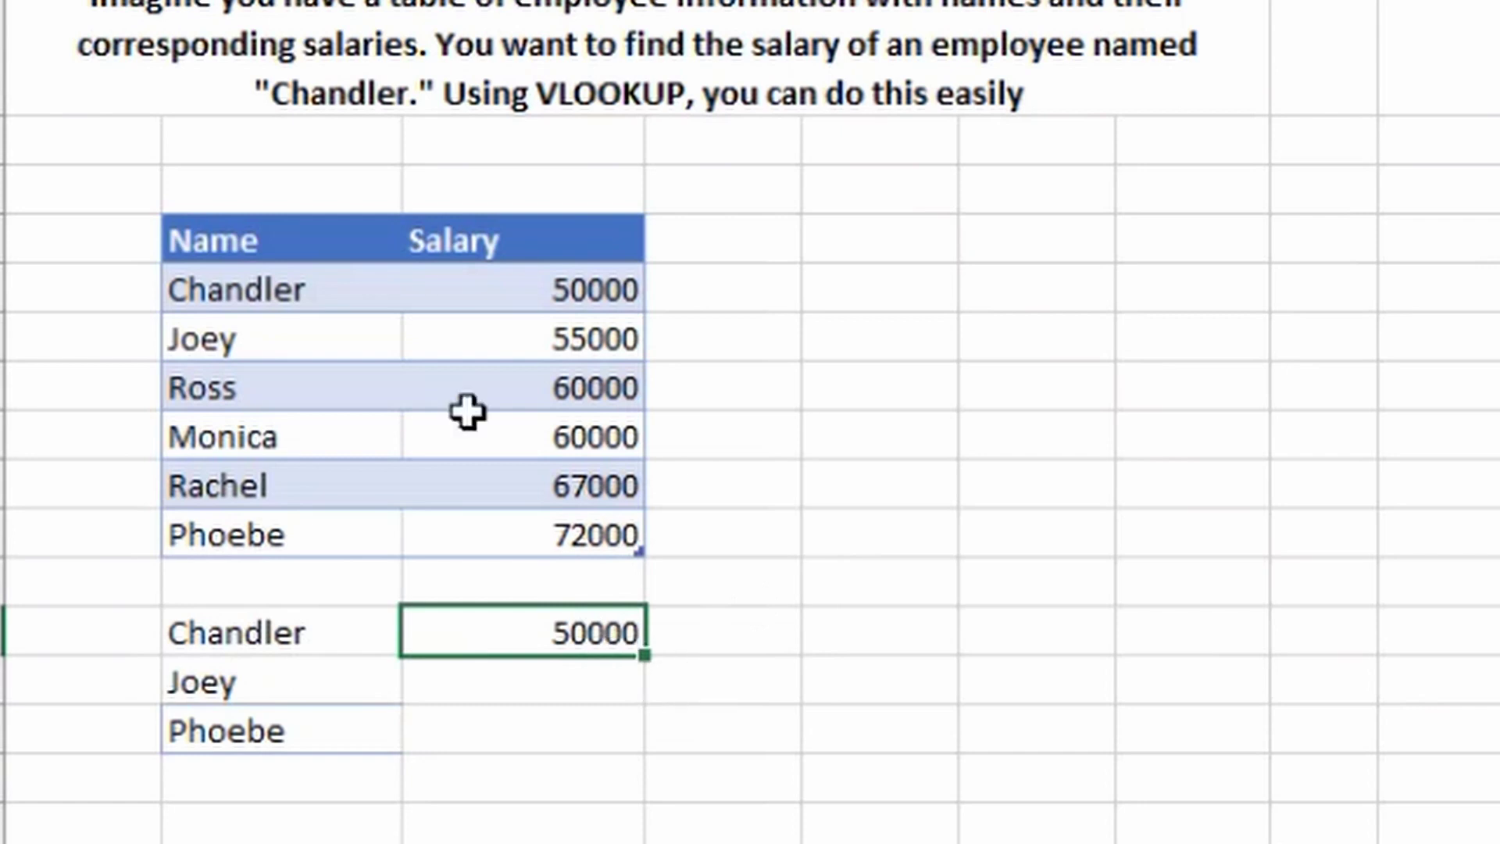
{"action": "left_click", "coordinate": [484, 290]}
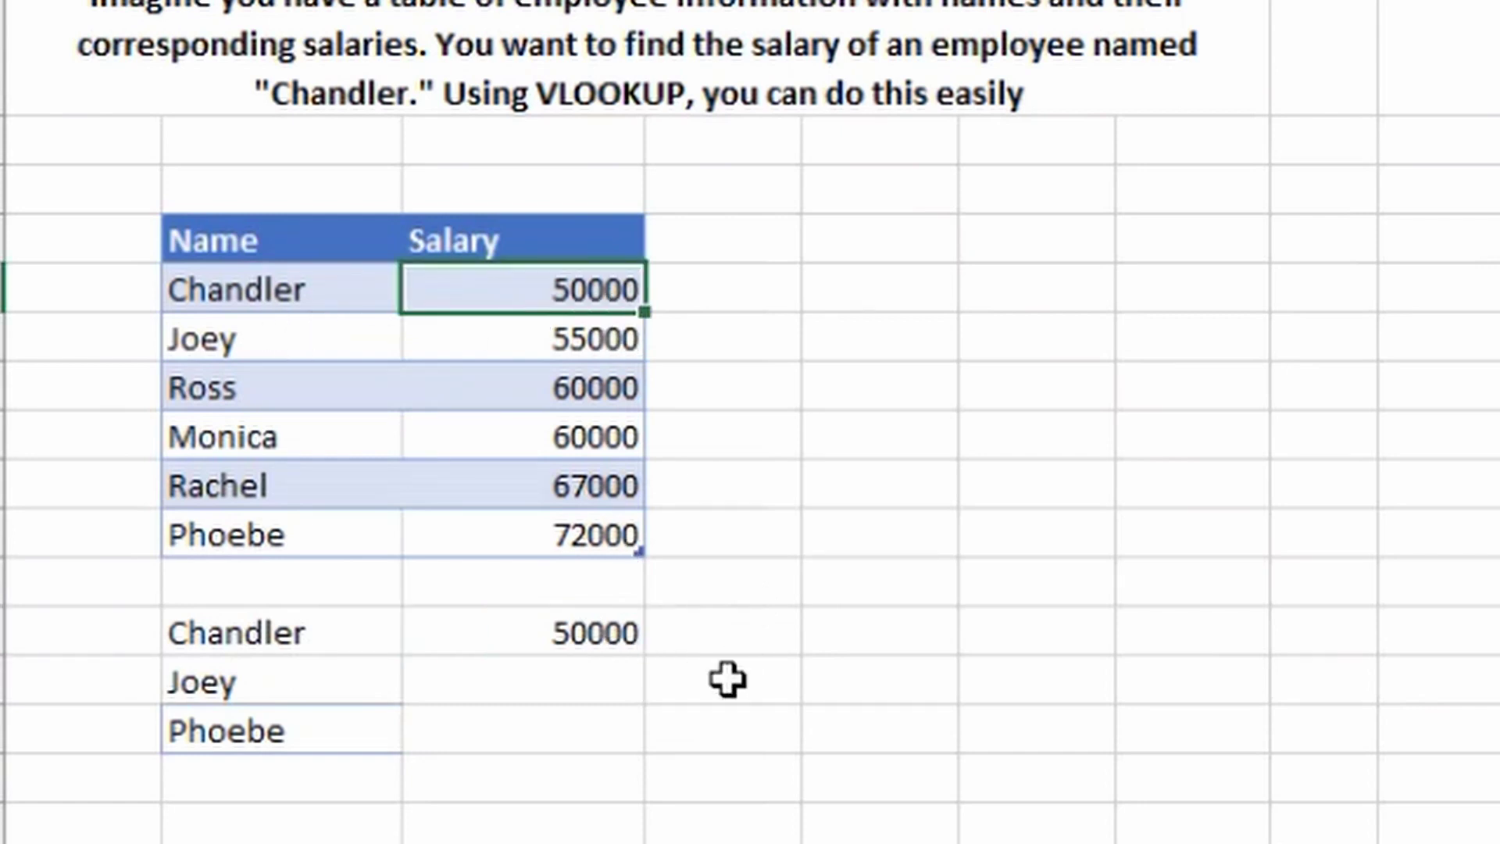
Enter the formula =VLOOKUP(B14,Table1[#All],2,0) in C14 for the second listed name
{"action": "left_click", "coordinate": [585, 698]}
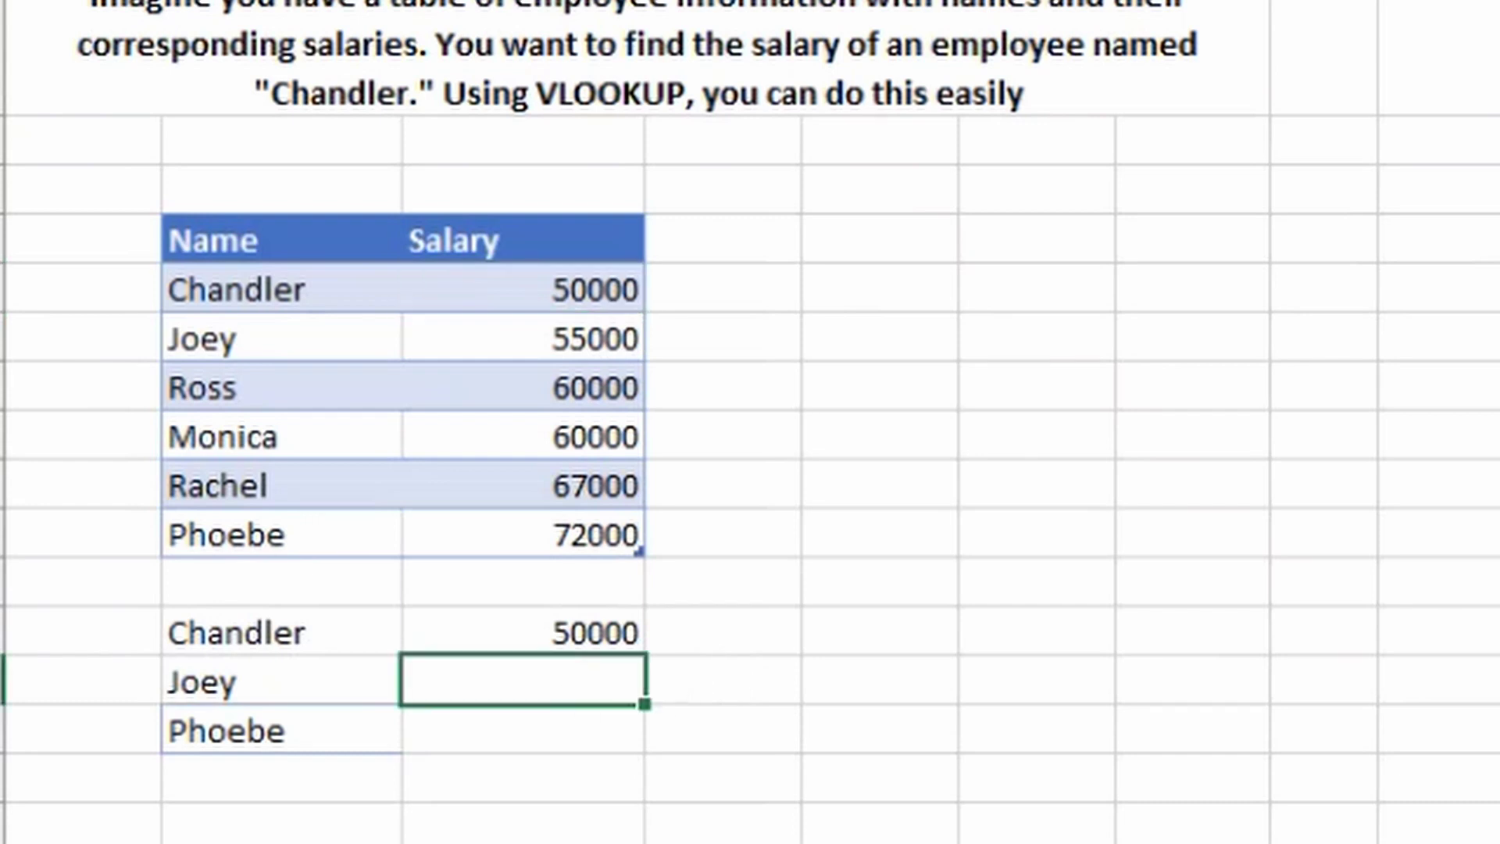
{"action": "type", "text": "=vl"}
{"action": "key", "text": "Tab"}
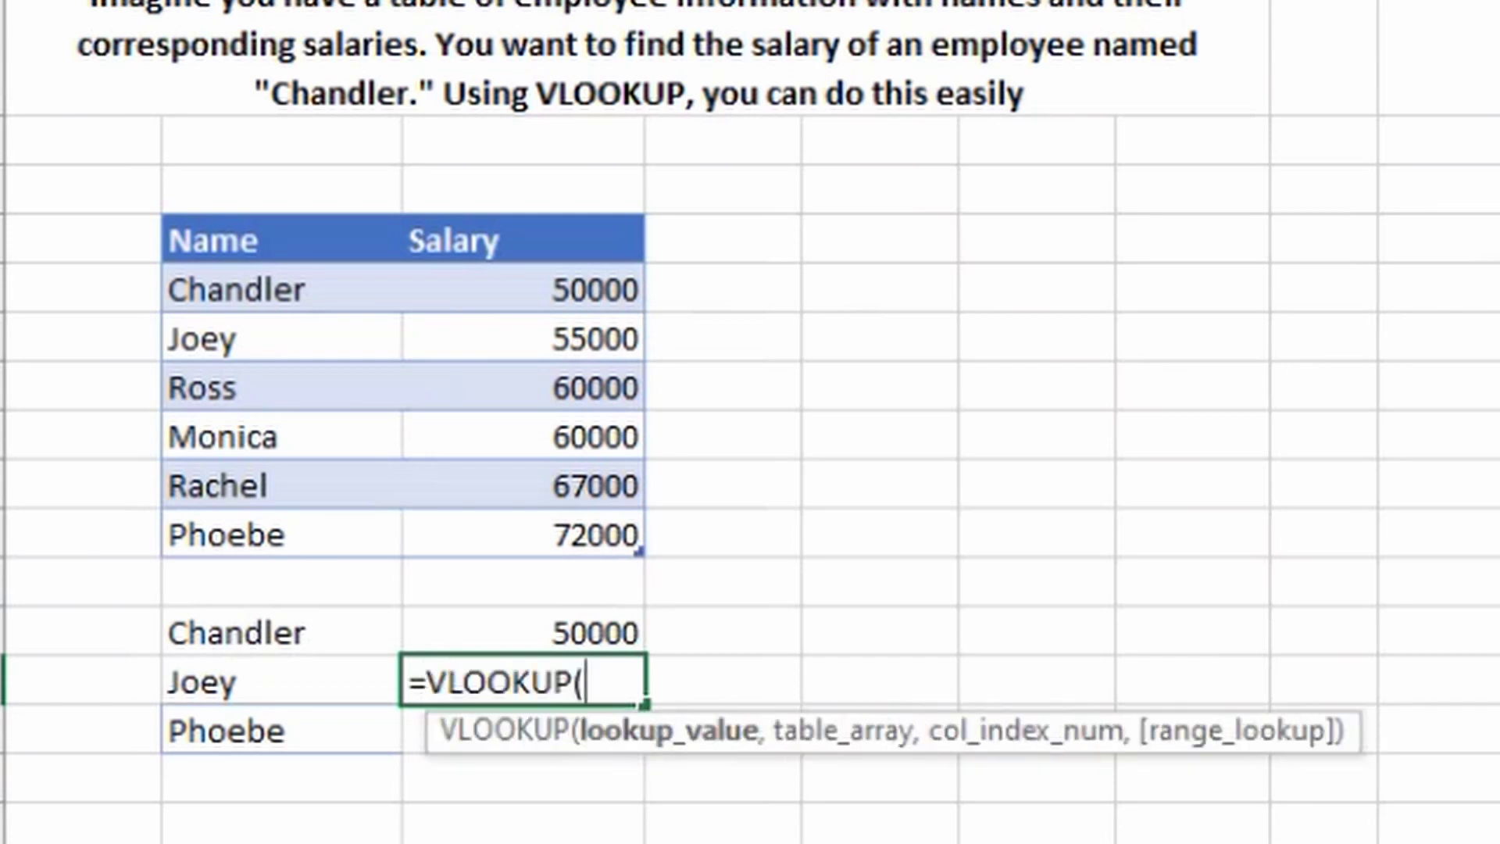
{"action": "left_click", "coordinate": [247, 674]}
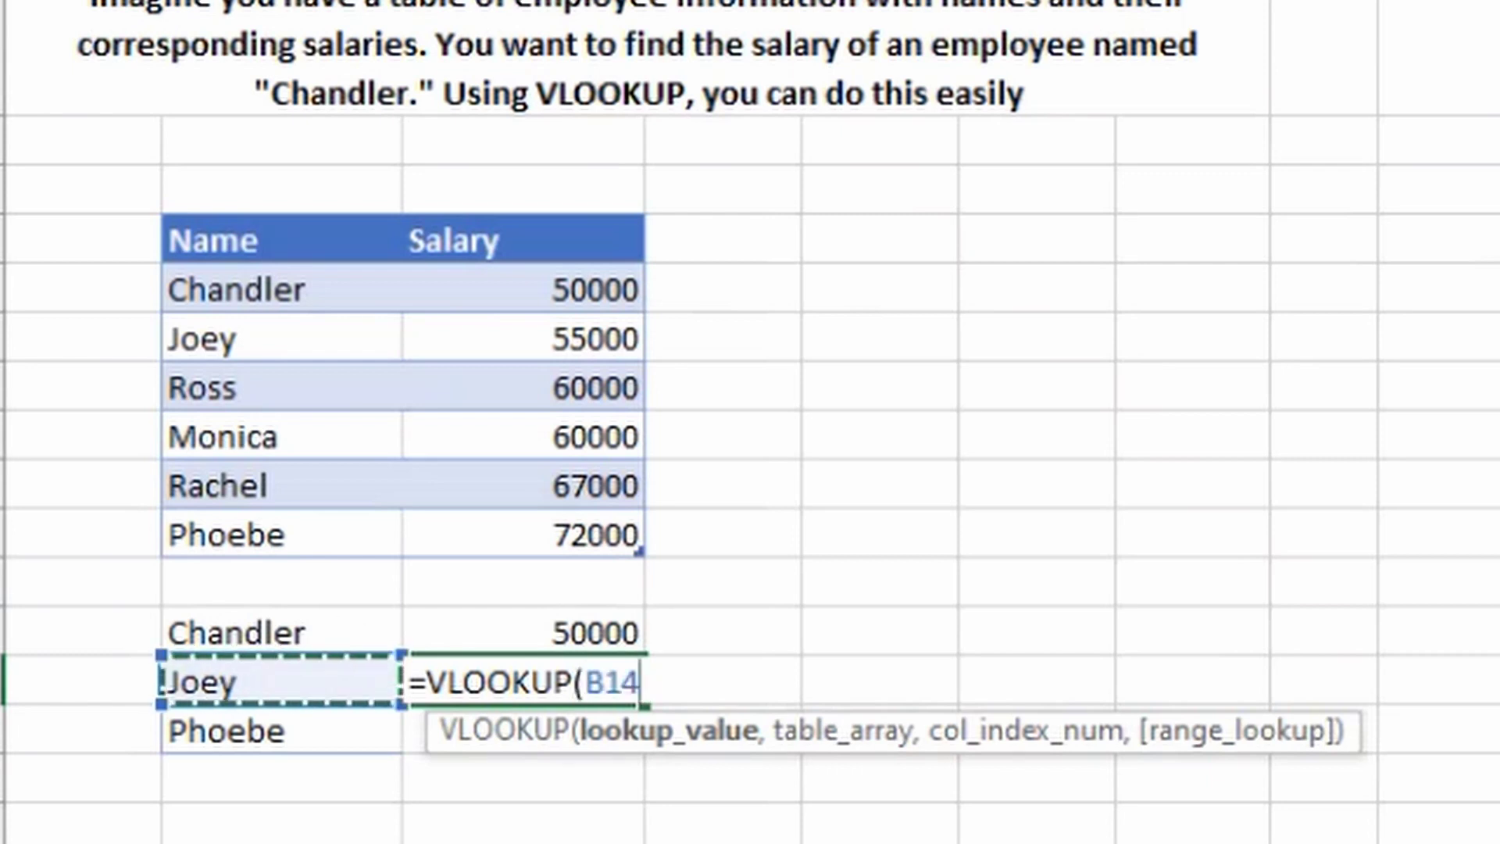
{"action": "type", "text": ","}
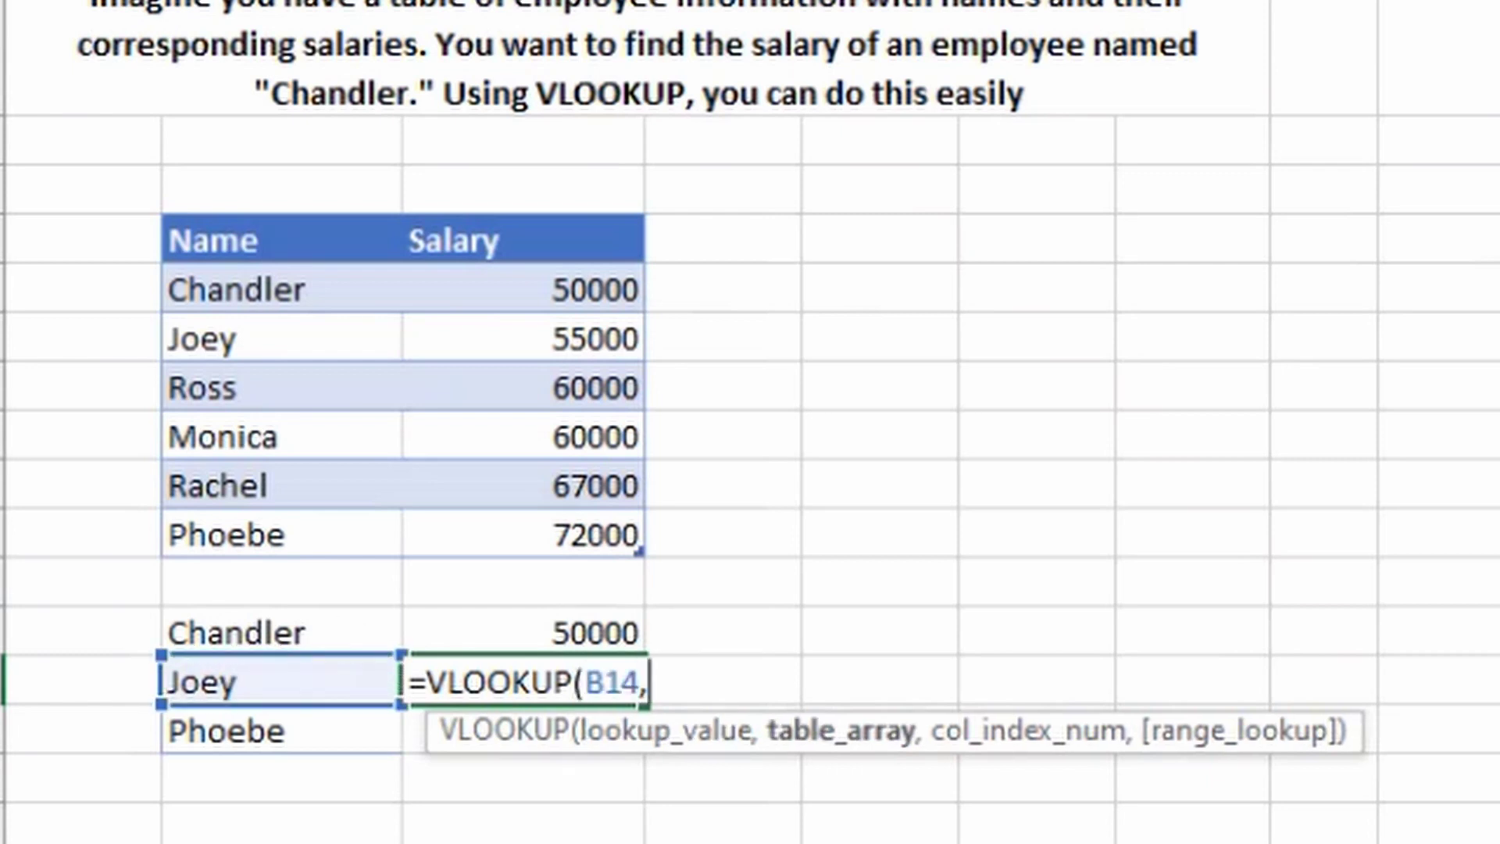
{"action": "left_click", "coordinate": [258, 240]}
{"action": "left_click_drag", "start_coordinate": [258, 241], "coordinate": [625, 539]}
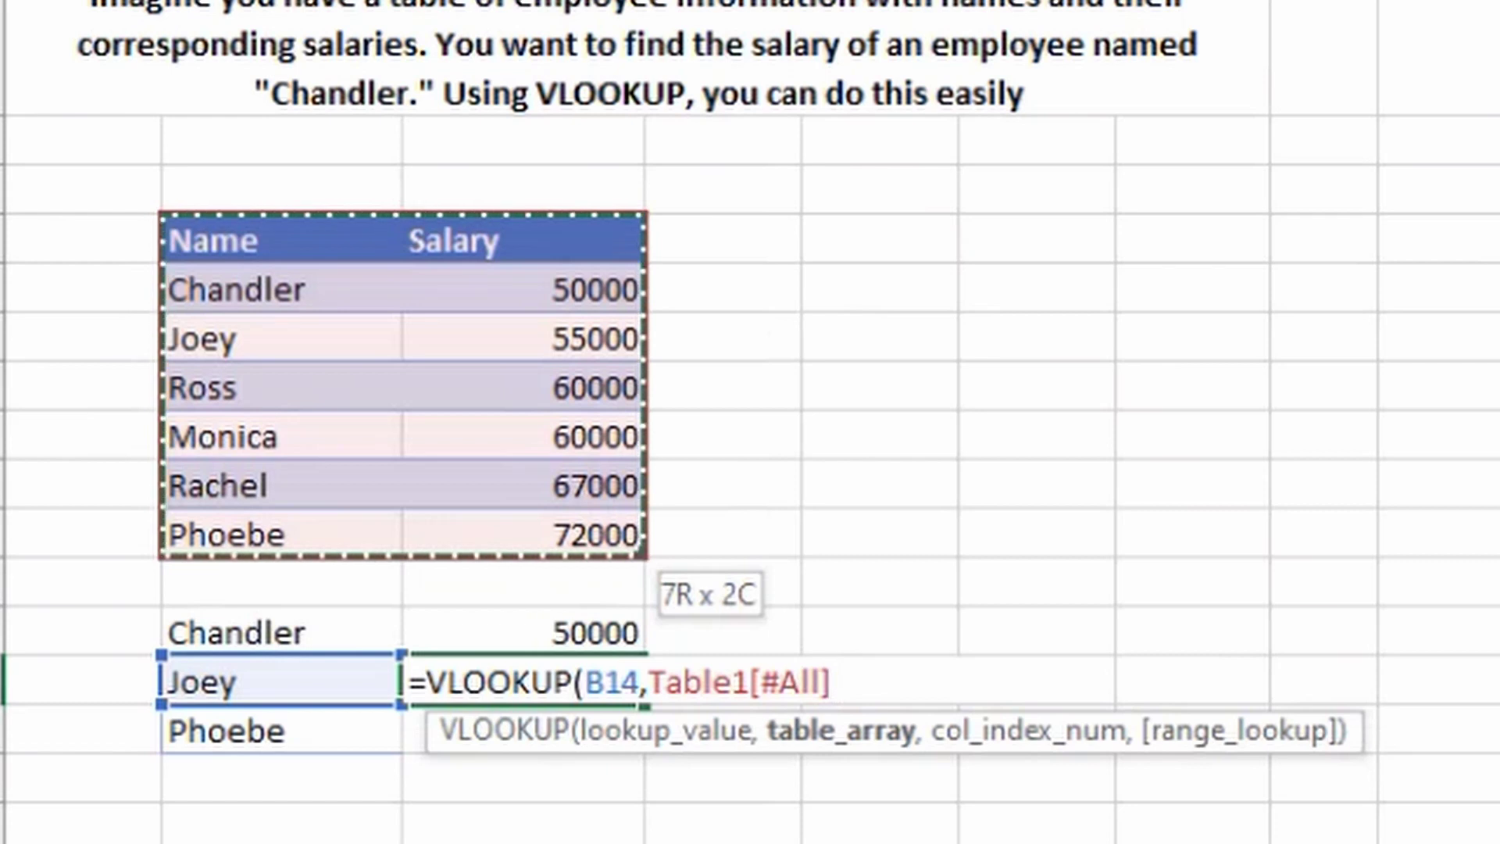
{"action": "type", "text": ","}
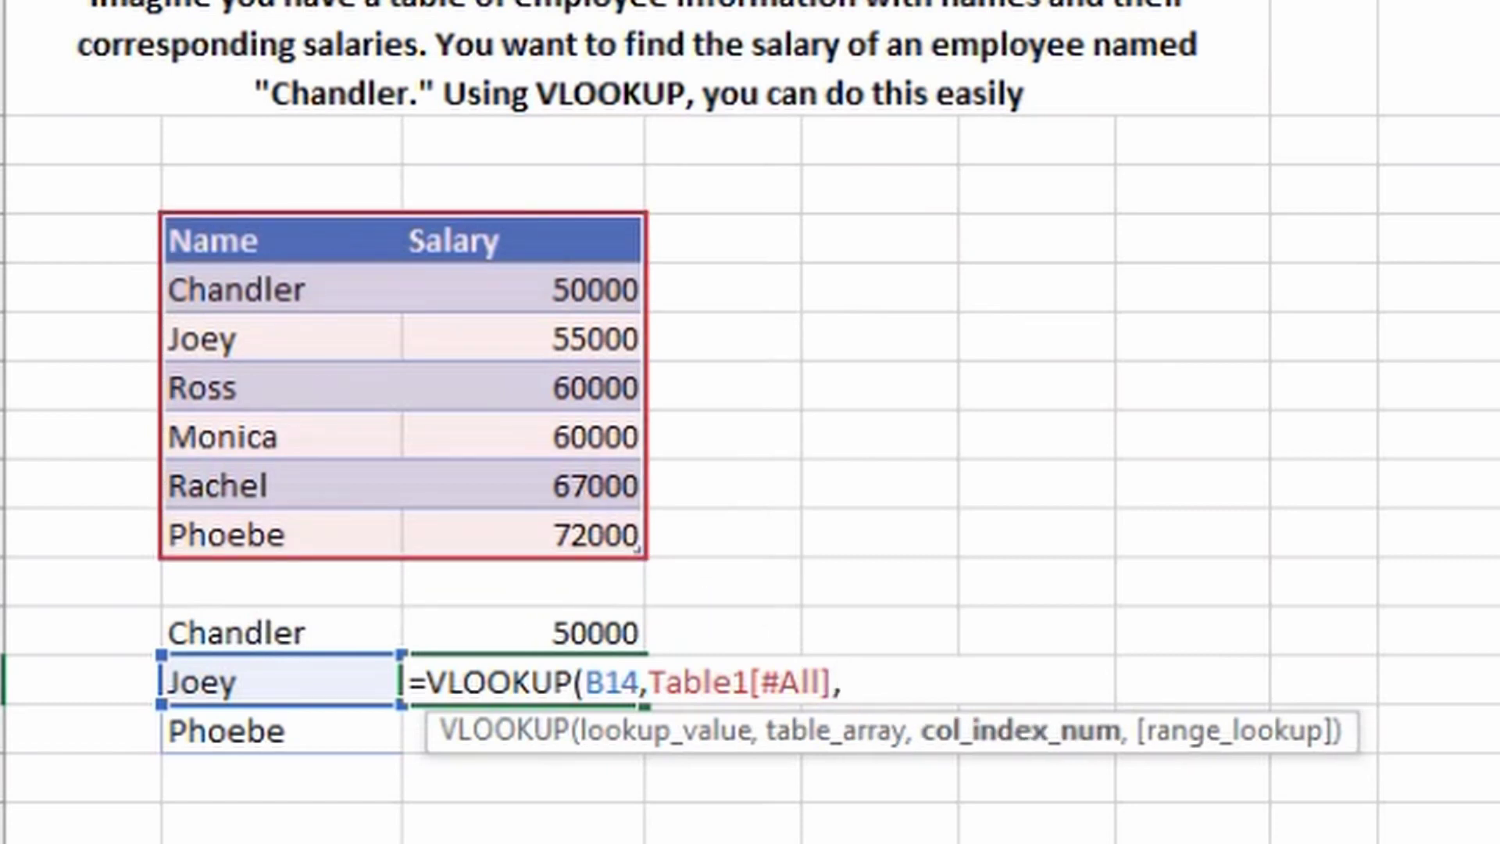
{"action": "type", "text": "2,"}
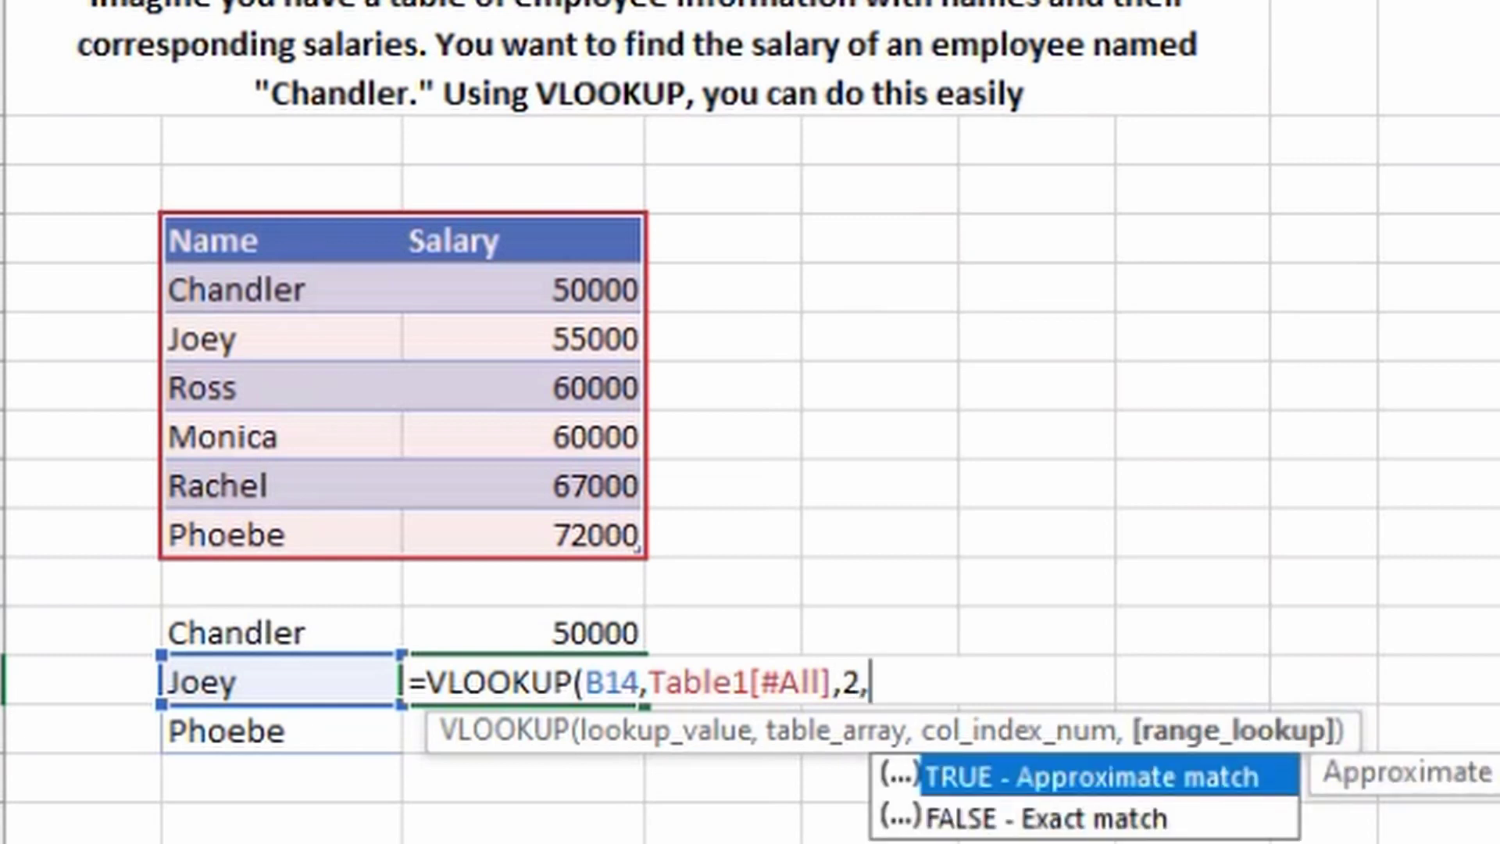
{"action": "type", "text": "0)"}
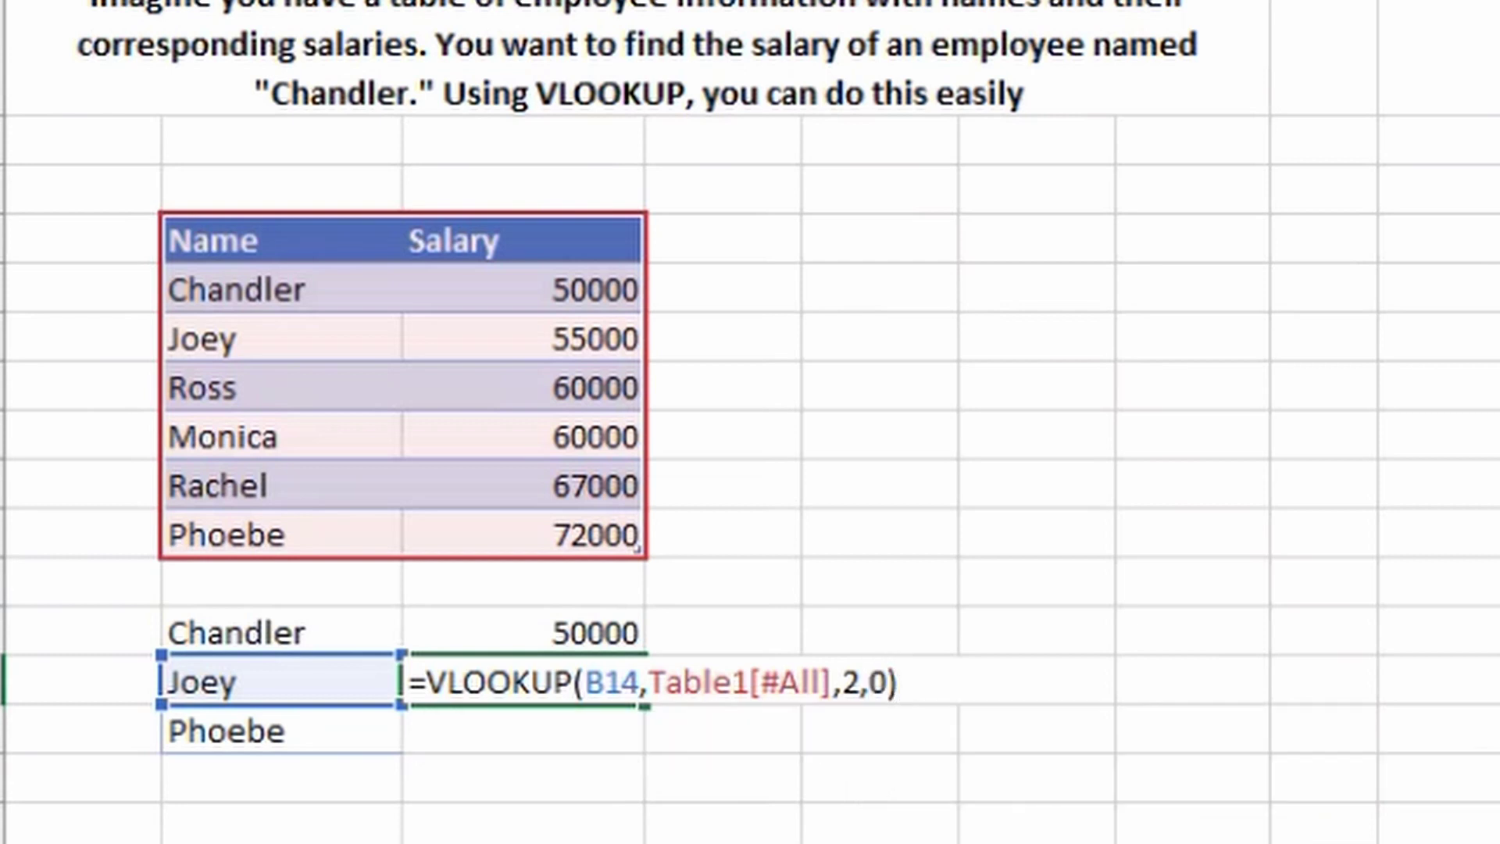
{"action": "key", "text": "Return"}
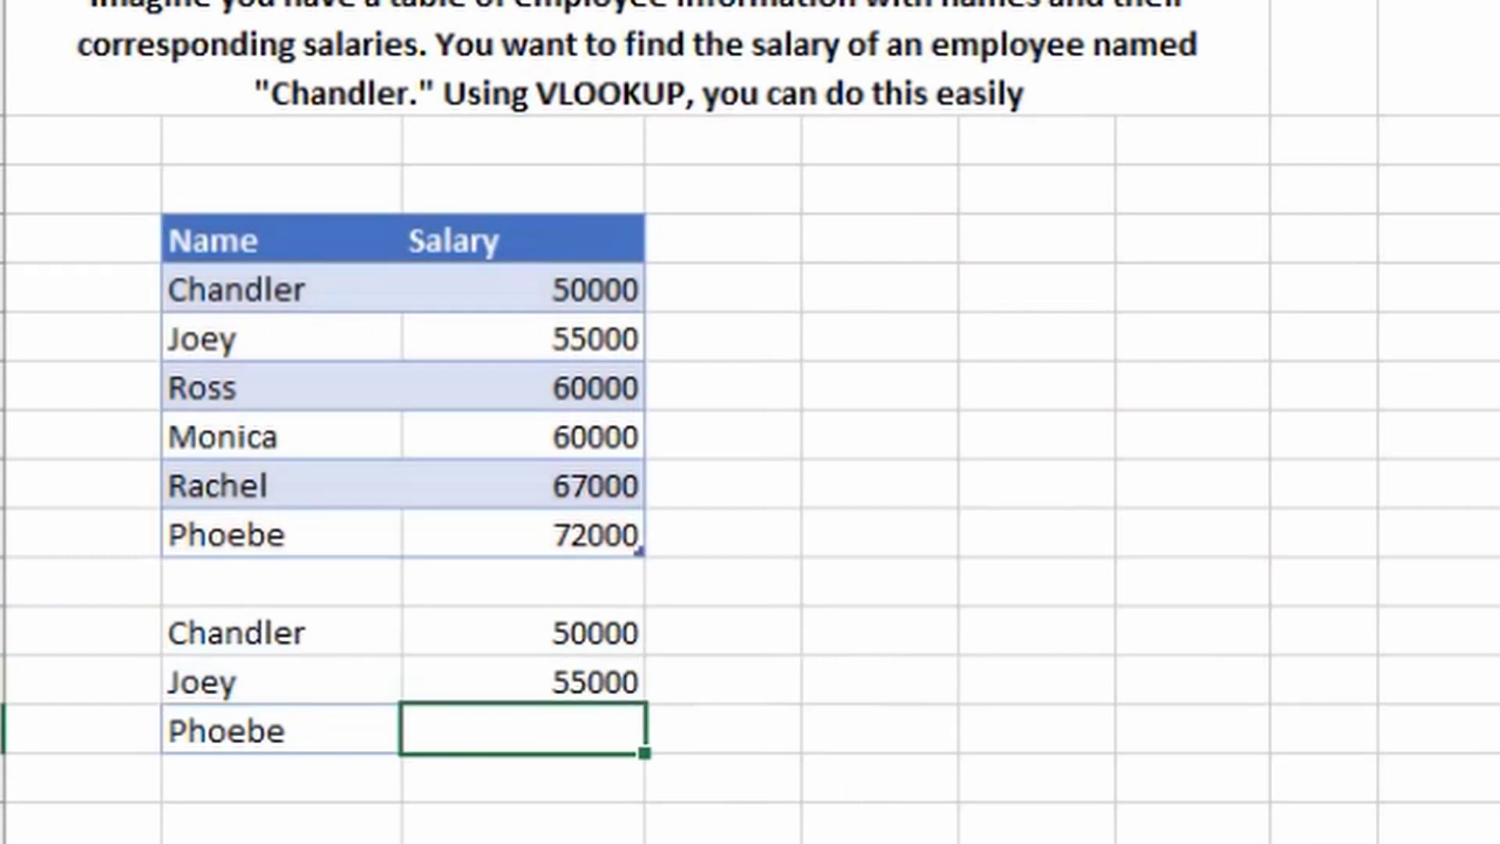
Fill the VLOOKUP formula from C14 down into C15 for the third listed name
{"action": "left_click", "coordinate": [522, 681]}
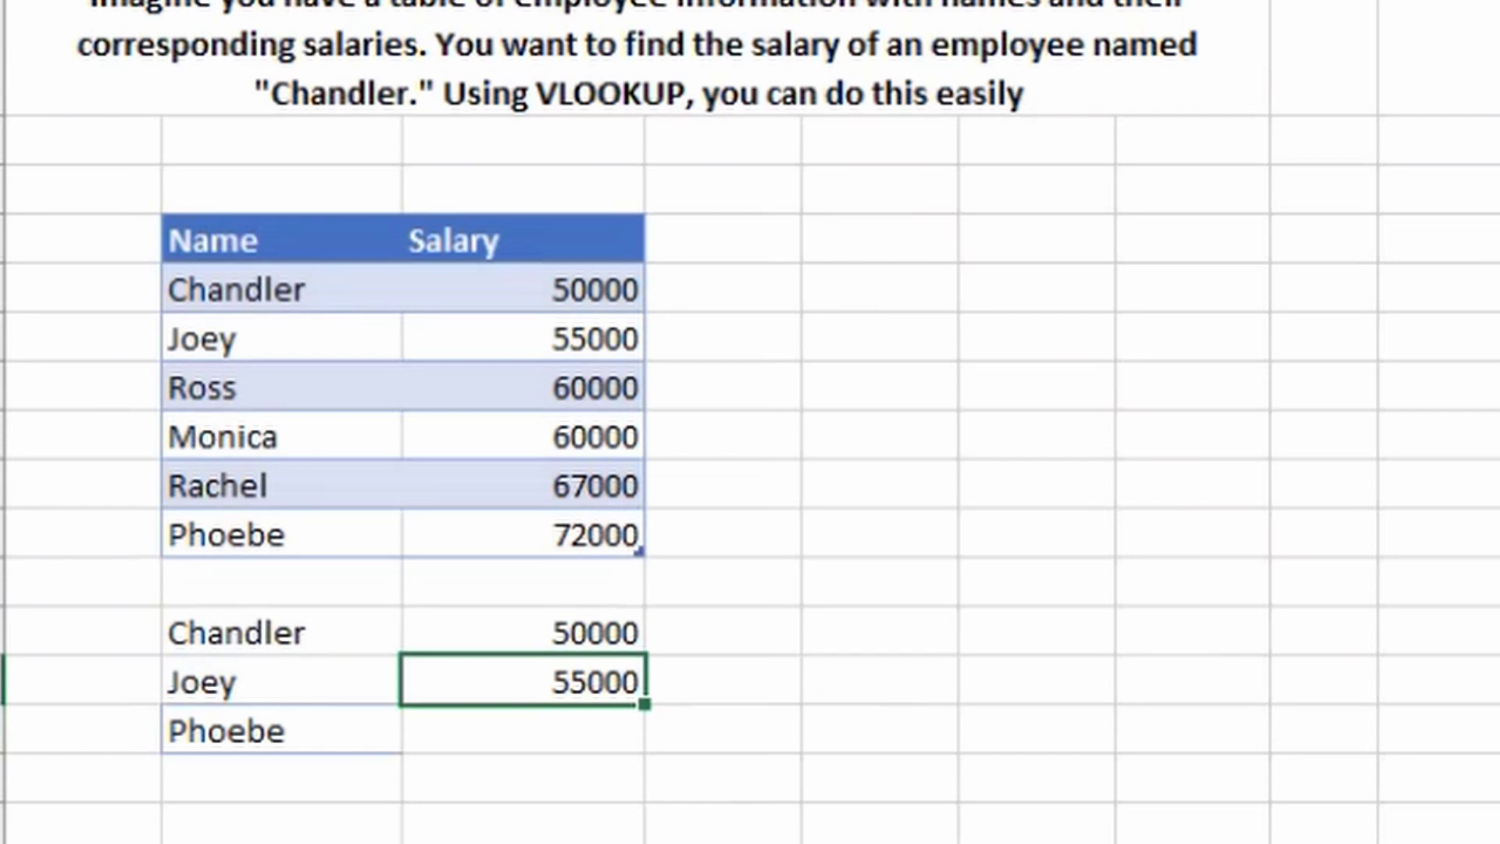
{"action": "left_click", "coordinate": [521, 730]}
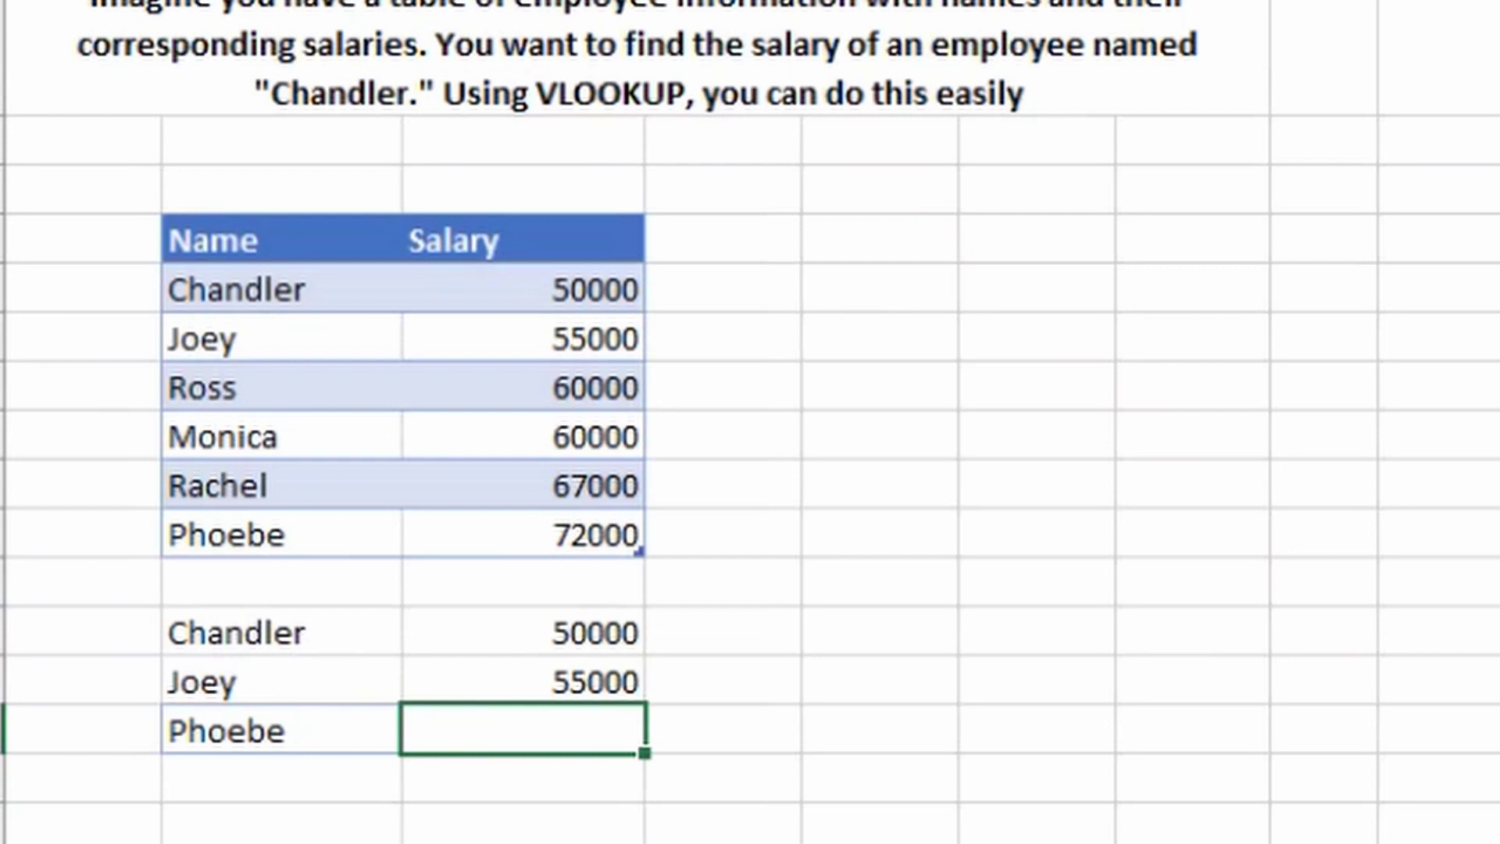
{"action": "key", "text": "ctrl+d"}
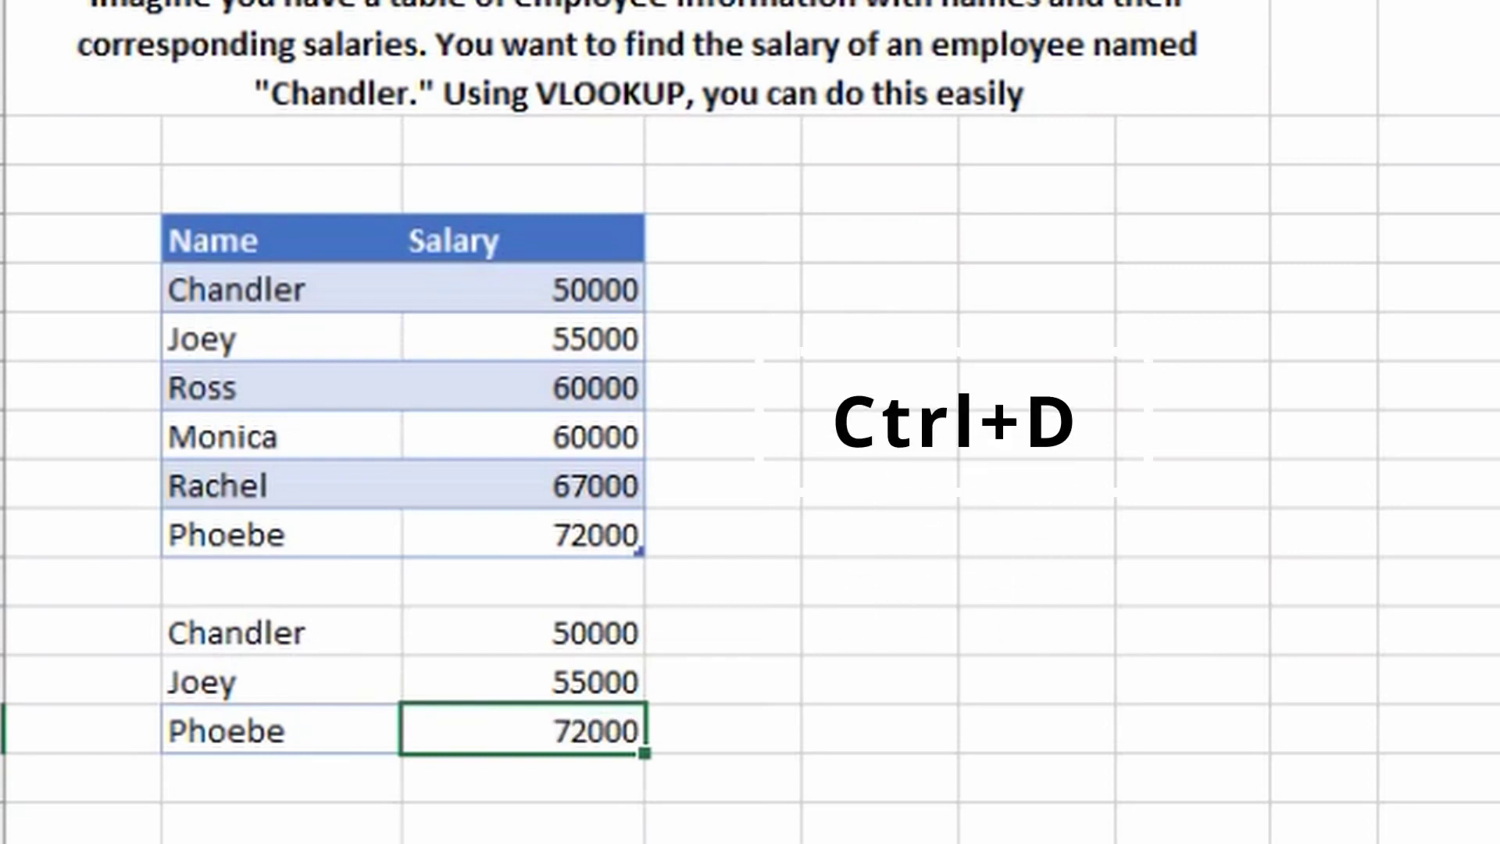
{"action": "left_click", "coordinate": [522, 681]}
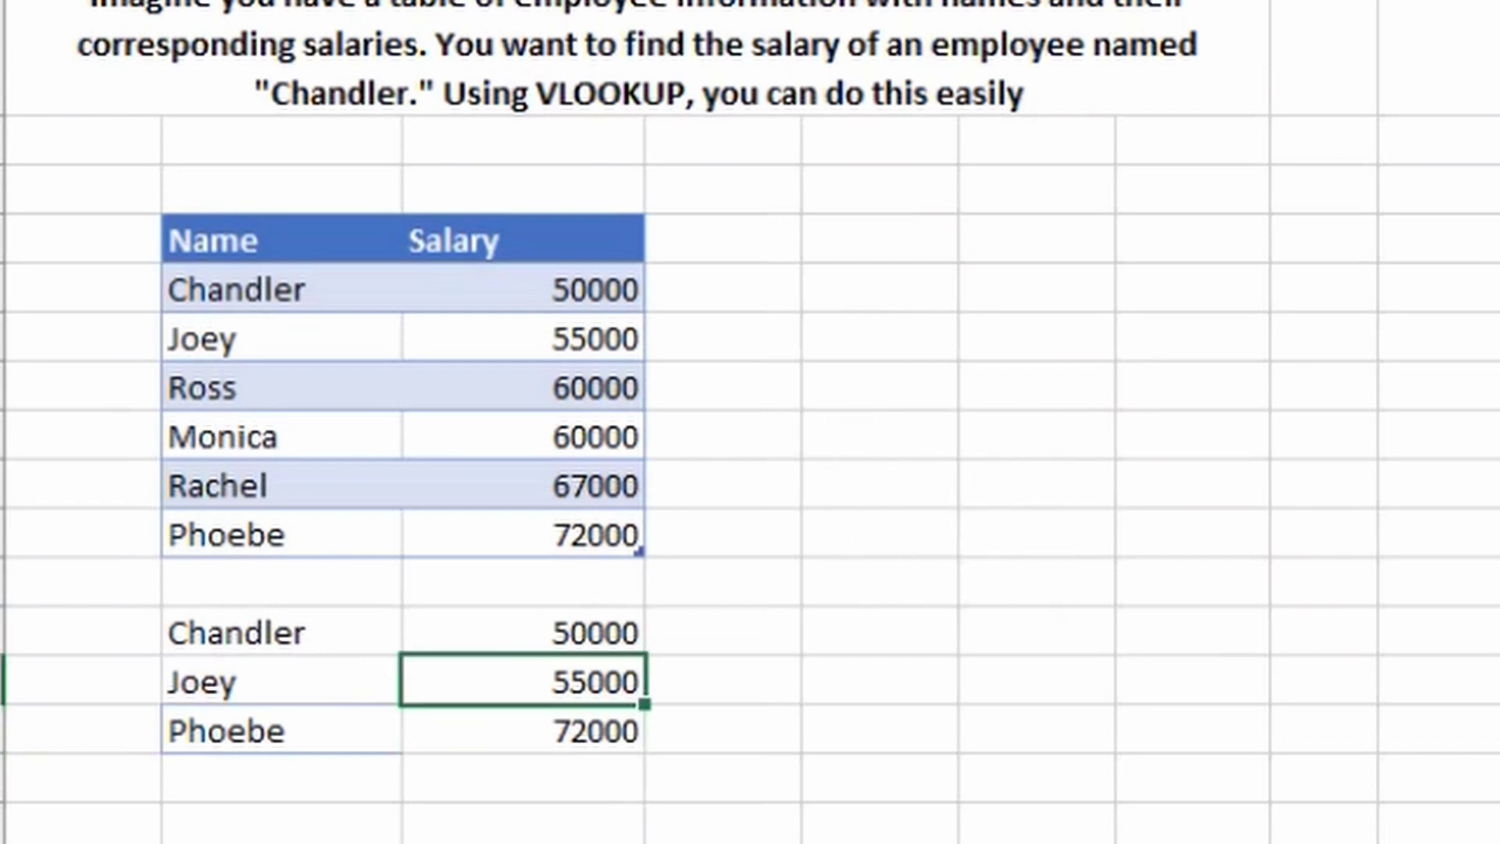
{"action": "left_click", "coordinate": [521, 730]}
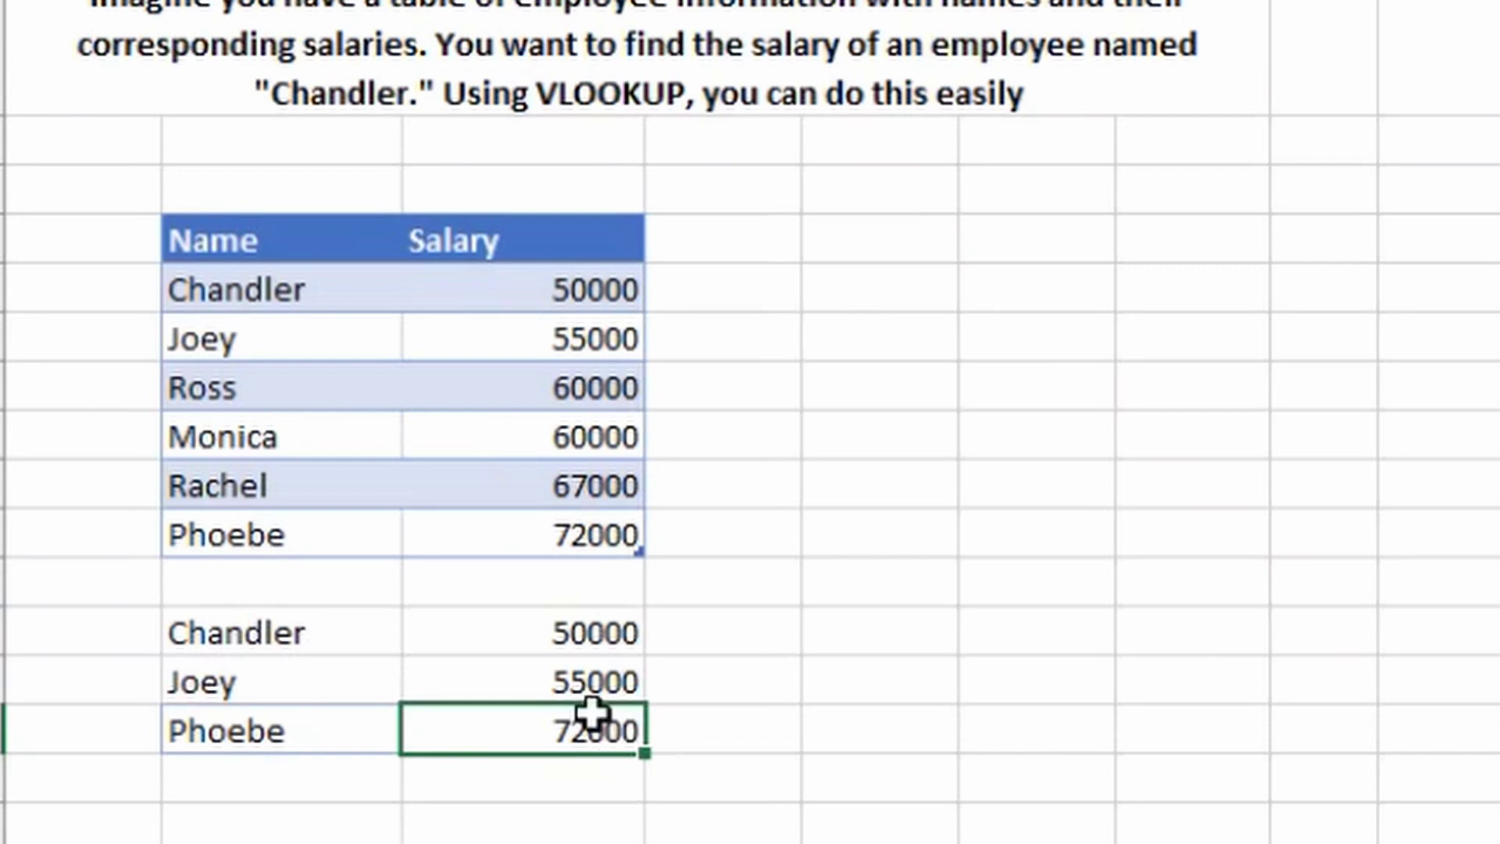
Go to the sheet with the vLookup and Sumif headings and start a VLOOKUP in E3 with D3 as the lookup value
{"action": "key", "text": "alt+Tab"}
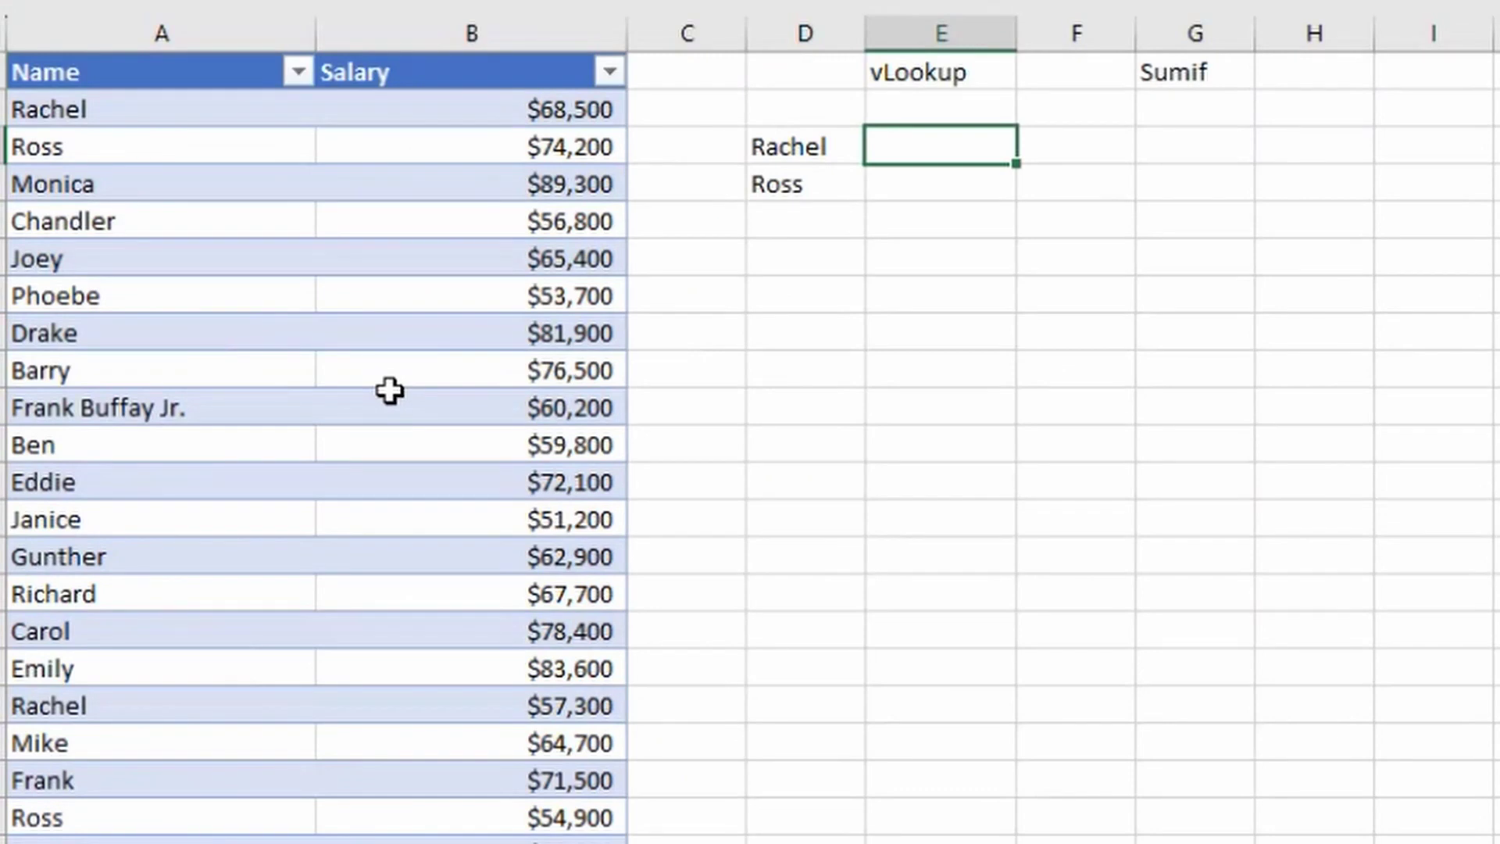
{"action": "type", "text": "=vl"}
{"action": "key", "text": "Tab"}
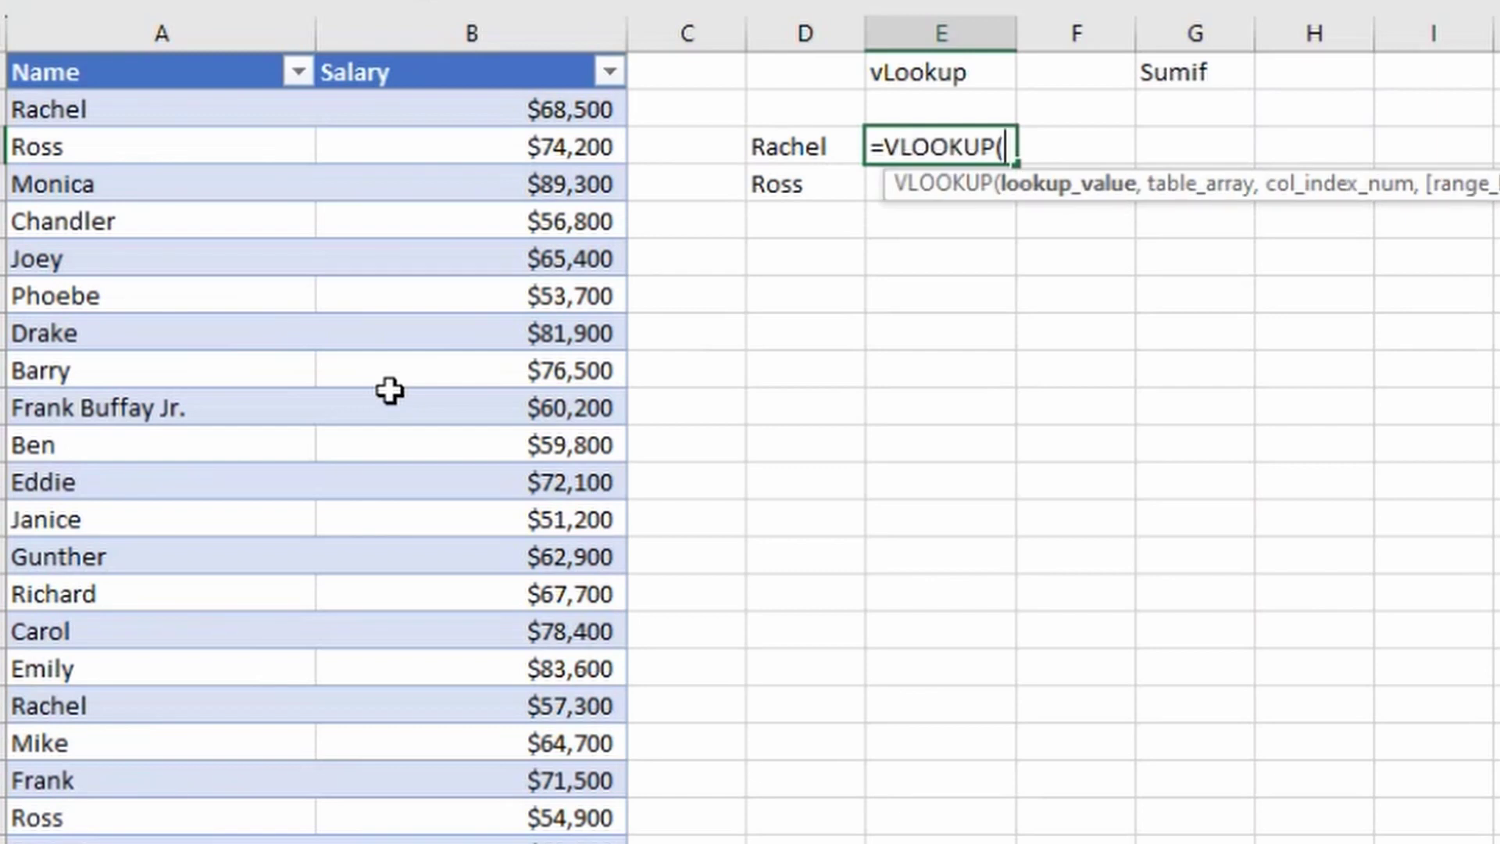
{"action": "key", "text": "Left"}
{"action": "type", "text": ","}
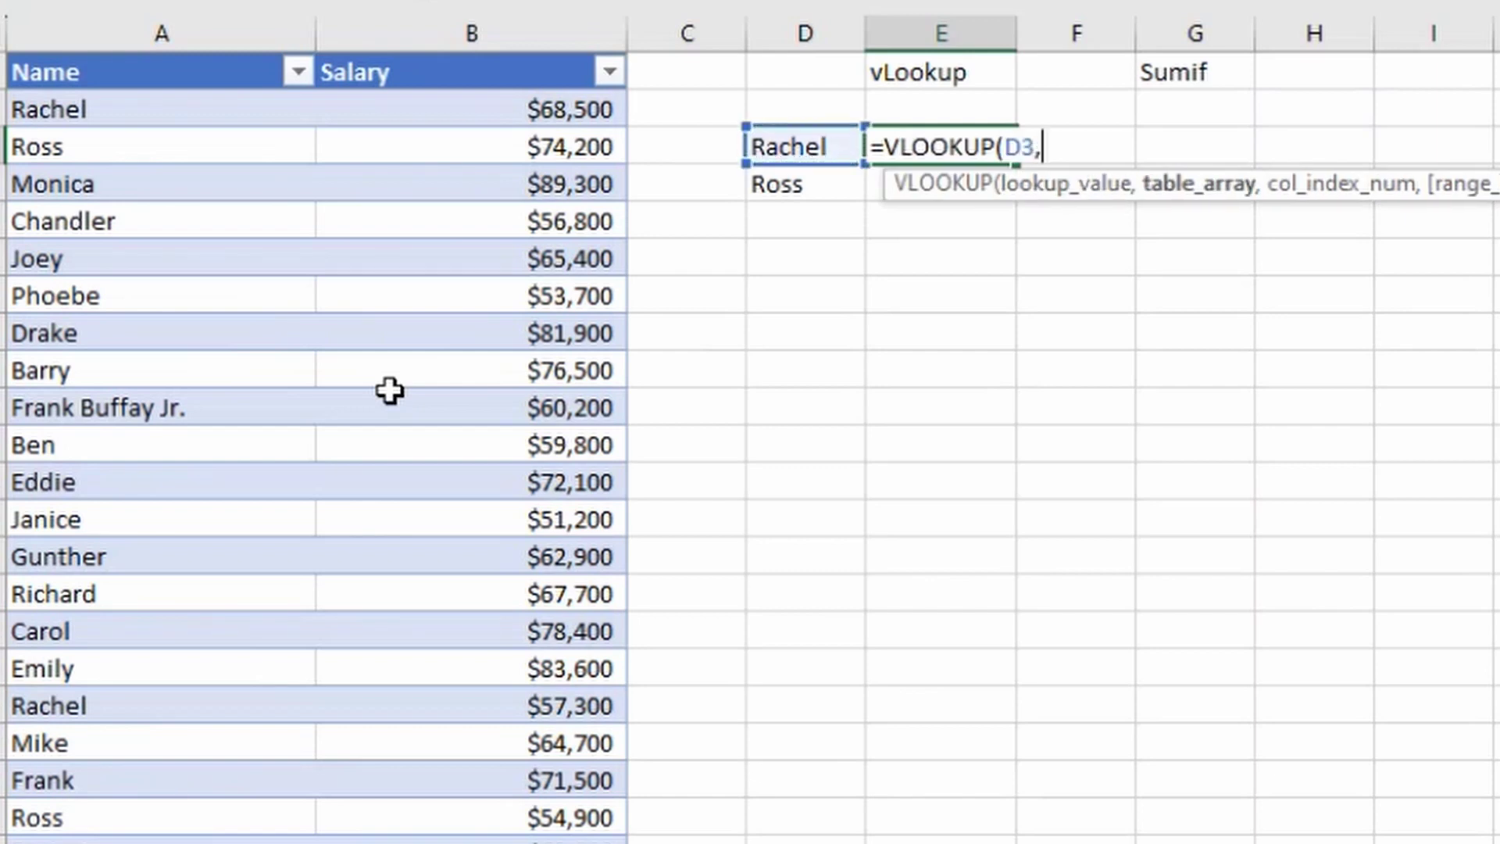
Complete the E3 VLOOKUP with the entire Name and Salary table, including headers, as the table array and 2 as the column index
{"action": "key", "text": "Left"}
{"action": "key", "text": "Left"}
{"action": "key", "text": "Left"}
{"action": "key", "text": "Left"}
{"action": "key", "text": "Up"}
{"action": "key", "text": "Up"}
{"action": "key", "text": "shift+Right"}
{"action": "key", "text": "ctrl+shift+Down"}
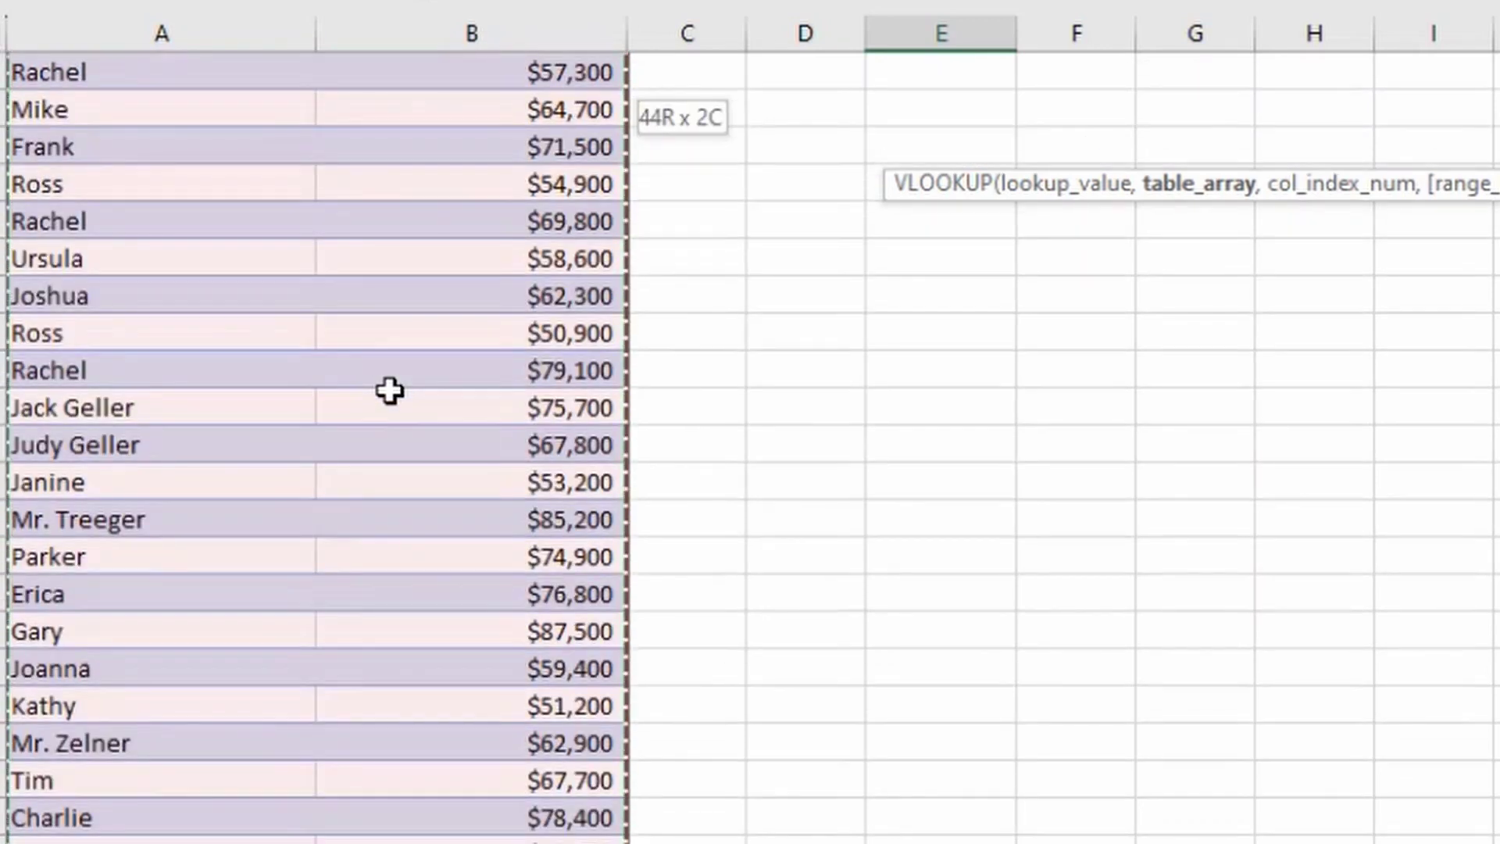
{"action": "type", "text": ","}
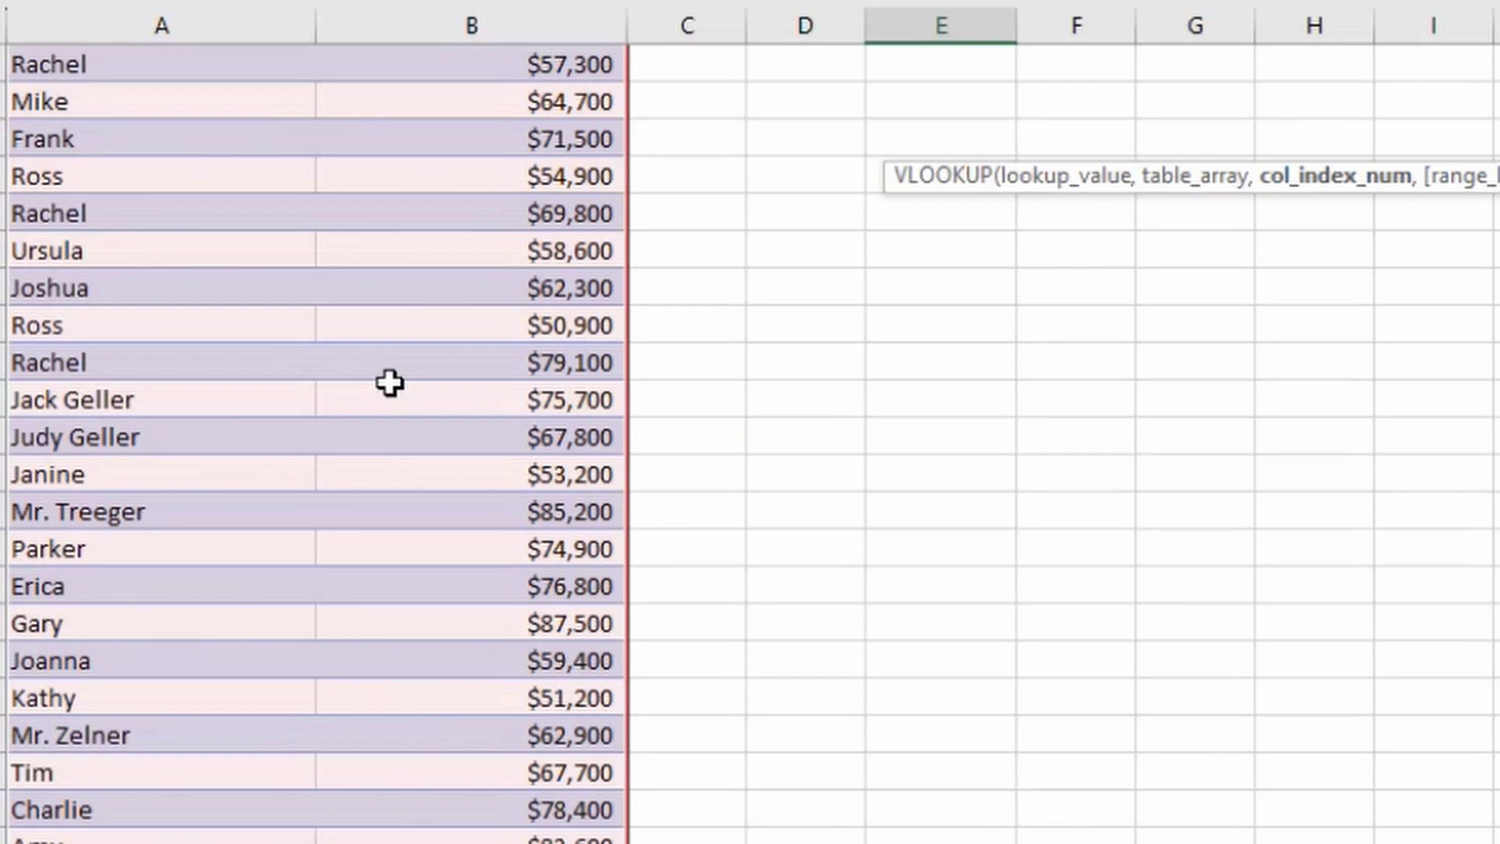
{"action": "type", "text": "2,"}
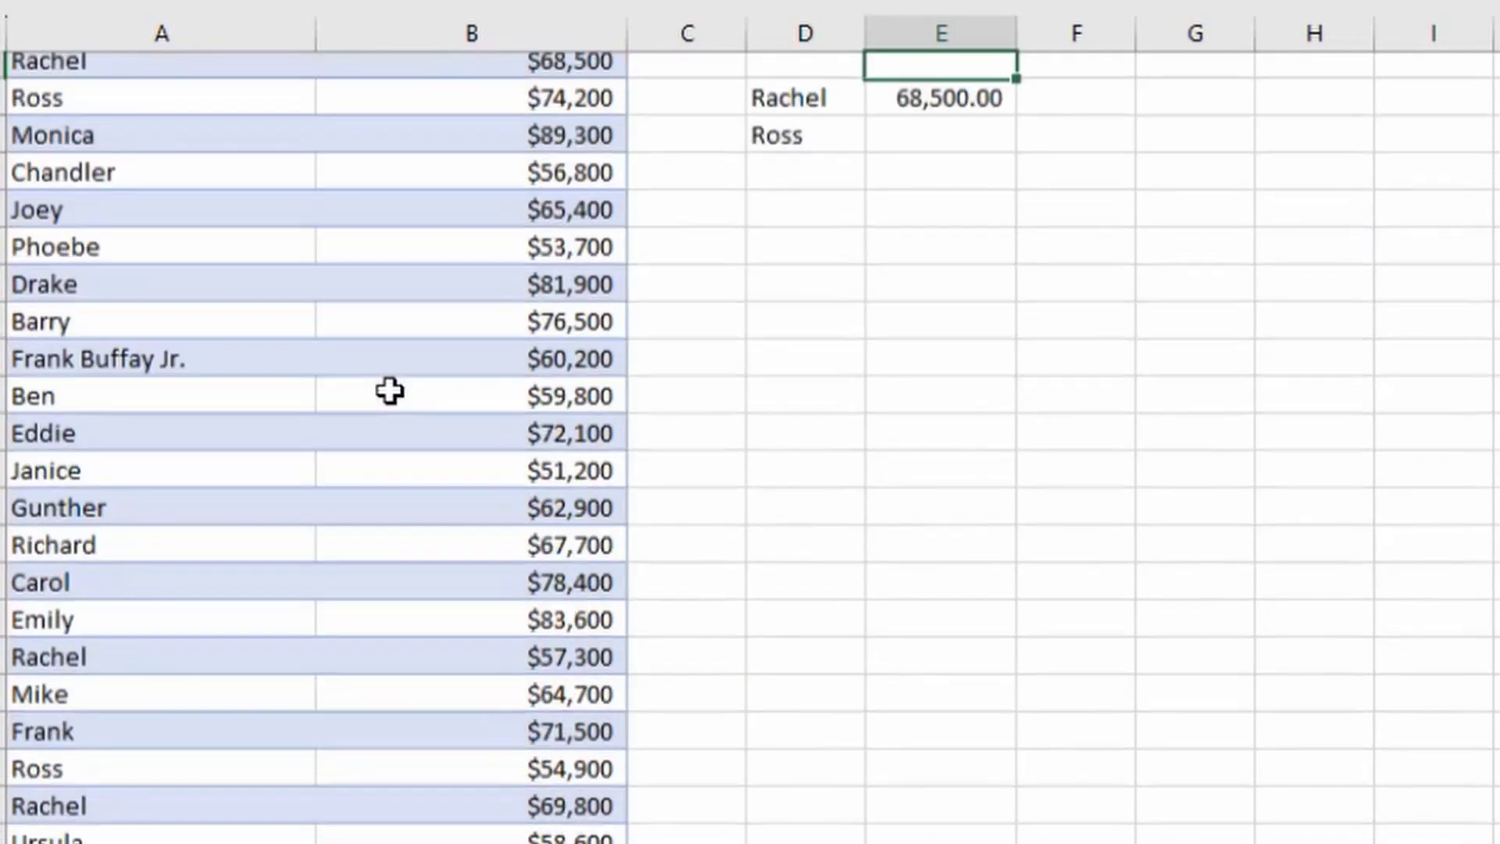
Fill the VLOOKUP formula from E3 down into E4 for the second name under the vLookup heading
{"action": "key", "text": "Down"}
{"action": "key", "text": "Up"}
{"action": "key", "text": "Up"}
{"action": "key", "text": "Left"}
{"action": "key", "text": "Left"}
{"action": "key", "text": "Down"}
{"action": "key", "text": "Left"}
{"action": "key", "text": "Left"}
{"action": "key", "text": "Right"}
{"action": "key", "text": "Right"}
{"action": "key", "text": "Down"}
{"action": "key", "text": "Right"}
{"action": "key", "text": "Right"}
{"action": "key", "text": "Down"}
{"action": "key", "text": "ctrl+d"}
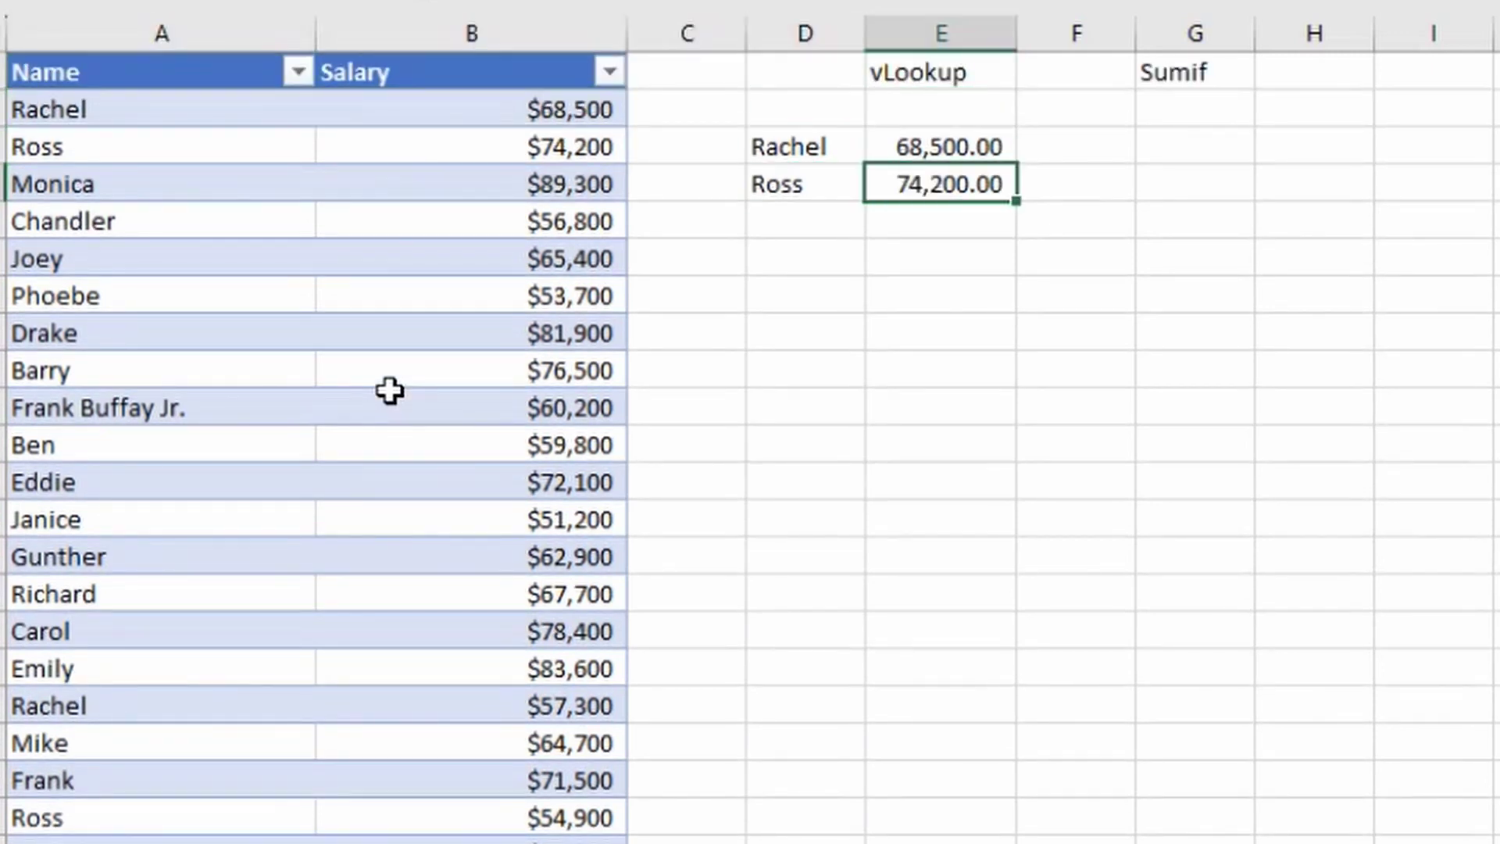
Compare the VLOOKUP result in E4 with the same person's salary in the Salary column
{"action": "key", "text": "Left"}
{"action": "key", "text": "Left"}
{"action": "key", "text": "Left"}
{"action": "key", "text": "Up"}
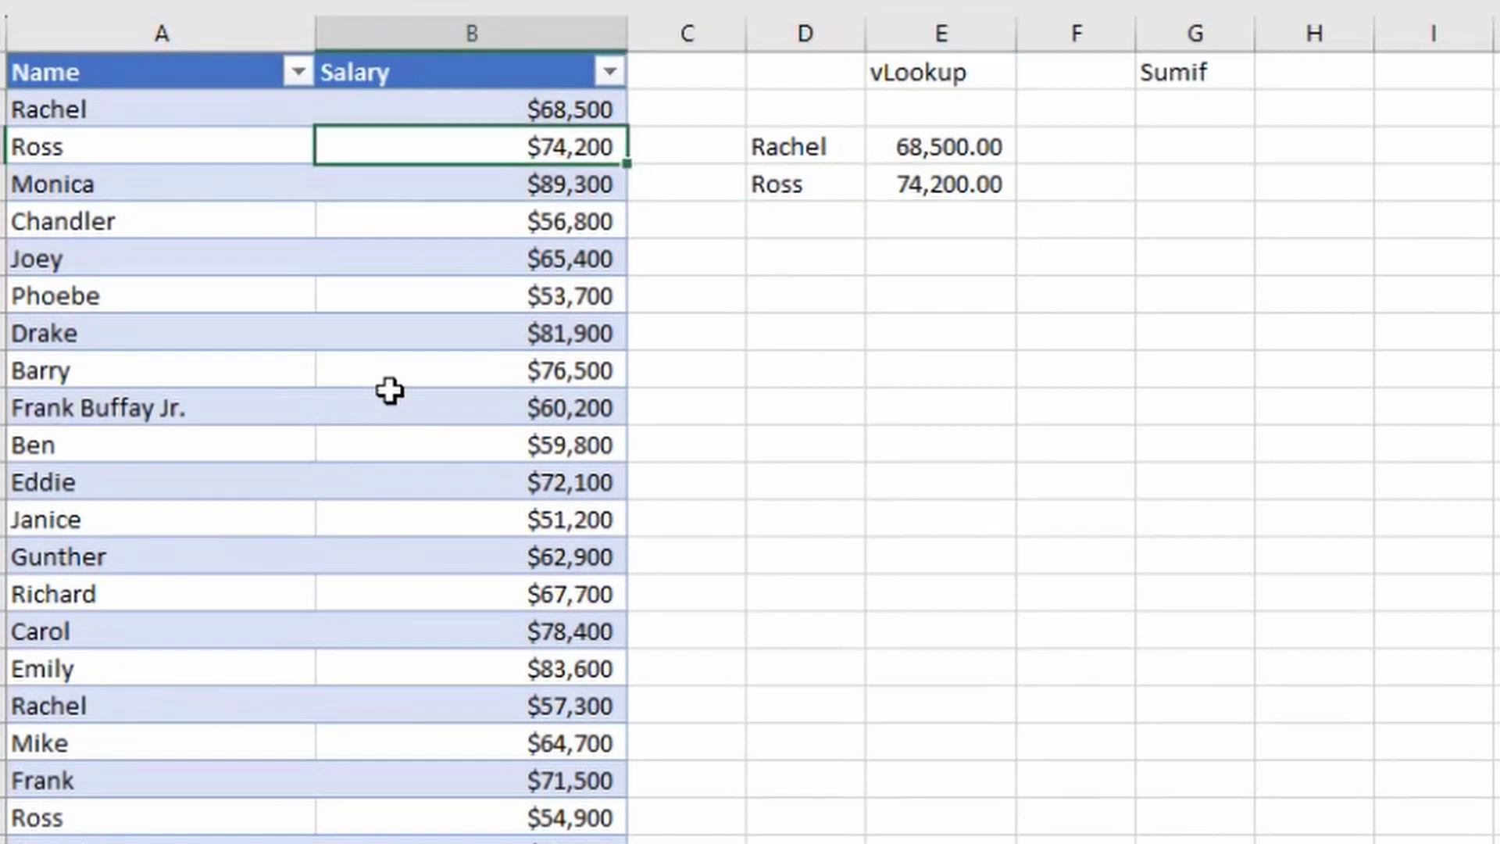
{"action": "key", "text": "Right"}
{"action": "key", "text": "Right"}
{"action": "key", "text": "Right"}
{"action": "key", "text": "Down"}
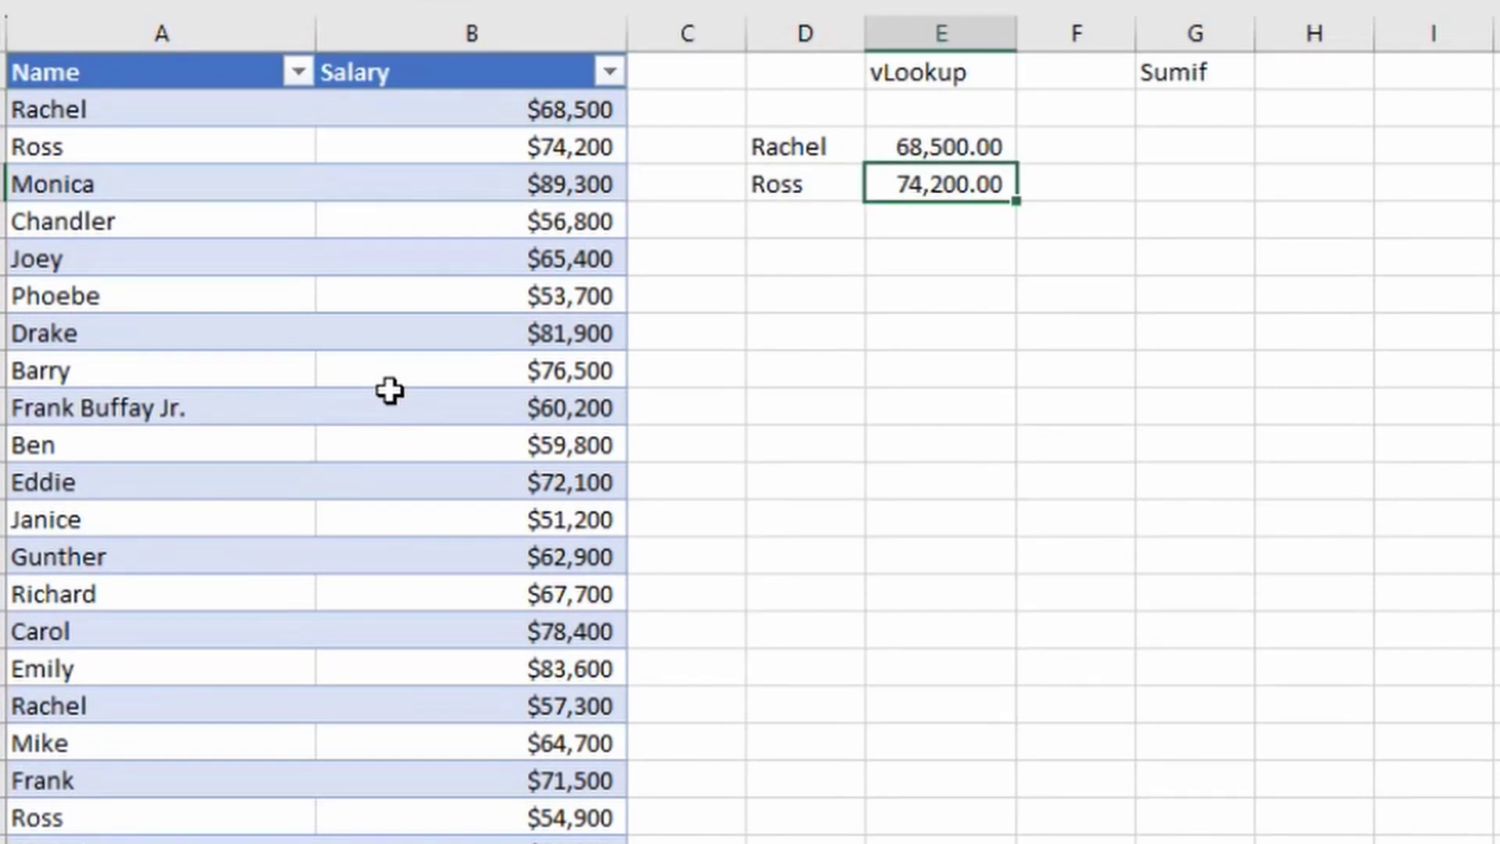
{"action": "key", "text": "Left"}
{"action": "key", "text": "Left"}
{"action": "key", "text": "Left"}
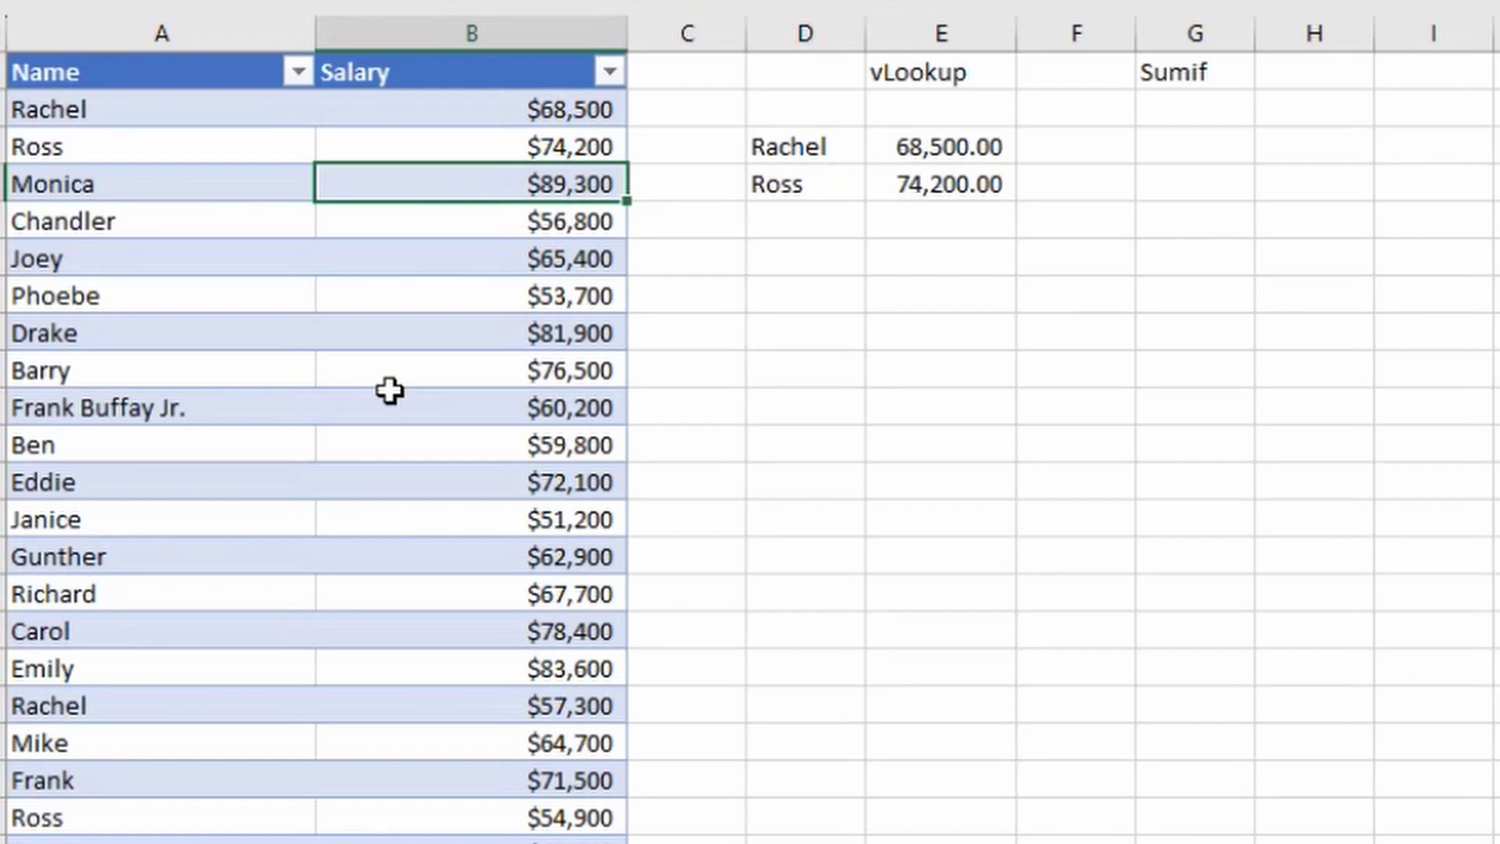
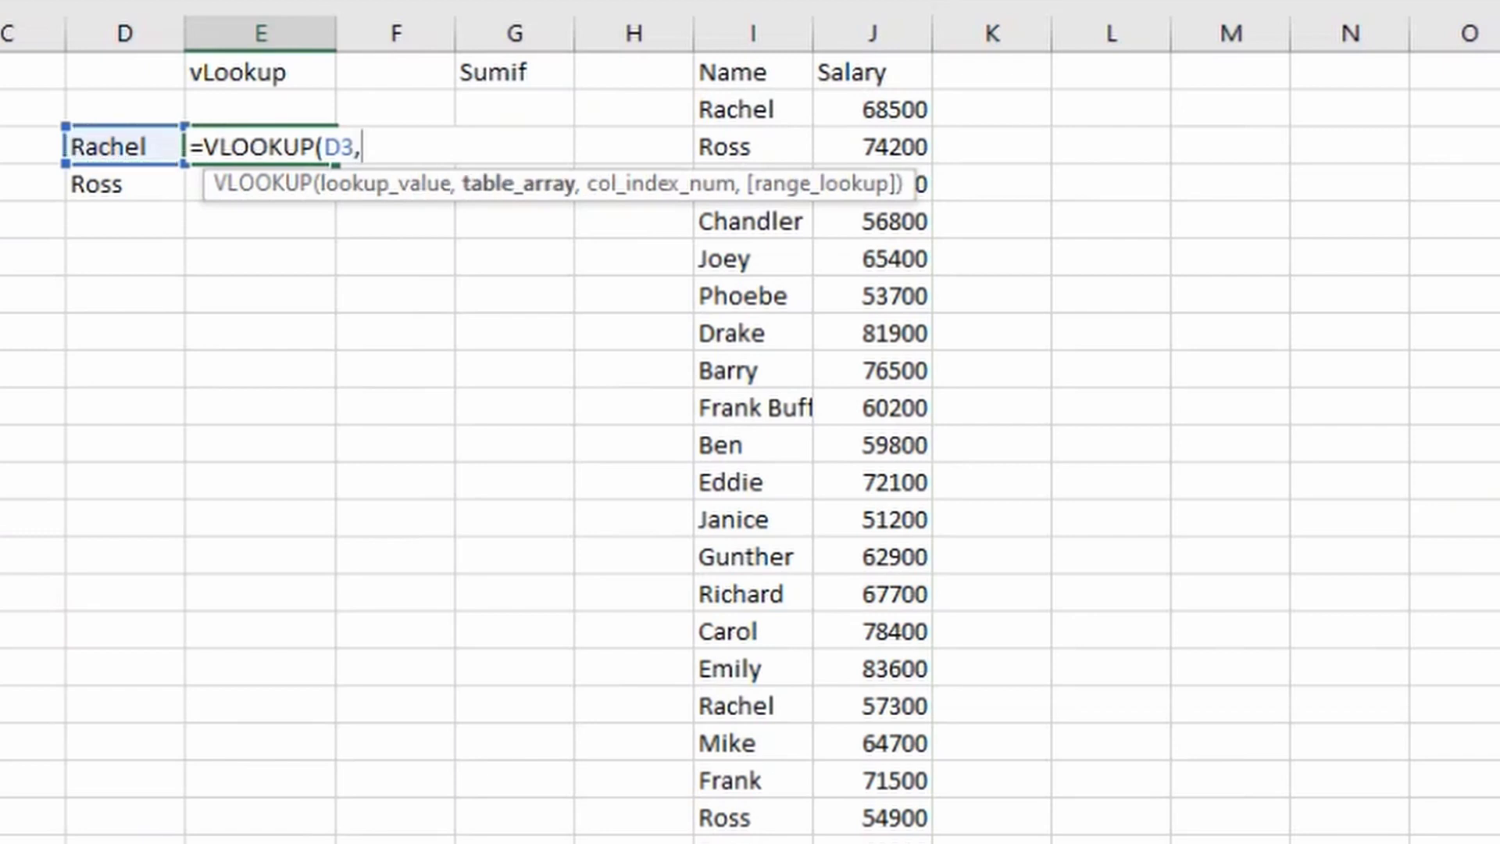
Complete the E3 VLOOKUP with the Name and Salary list in columns I and J as relative table array, column index 2 and range lookup 0
{"action": "key", "text": "Right"}
{"action": "key", "text": "Right"}
{"action": "key", "text": "Right"}
{"action": "key", "text": "Right"}
{"action": "key", "text": "Up"}
{"action": "key", "text": "Up"}
{"action": "key", "text": "shift+Right"}
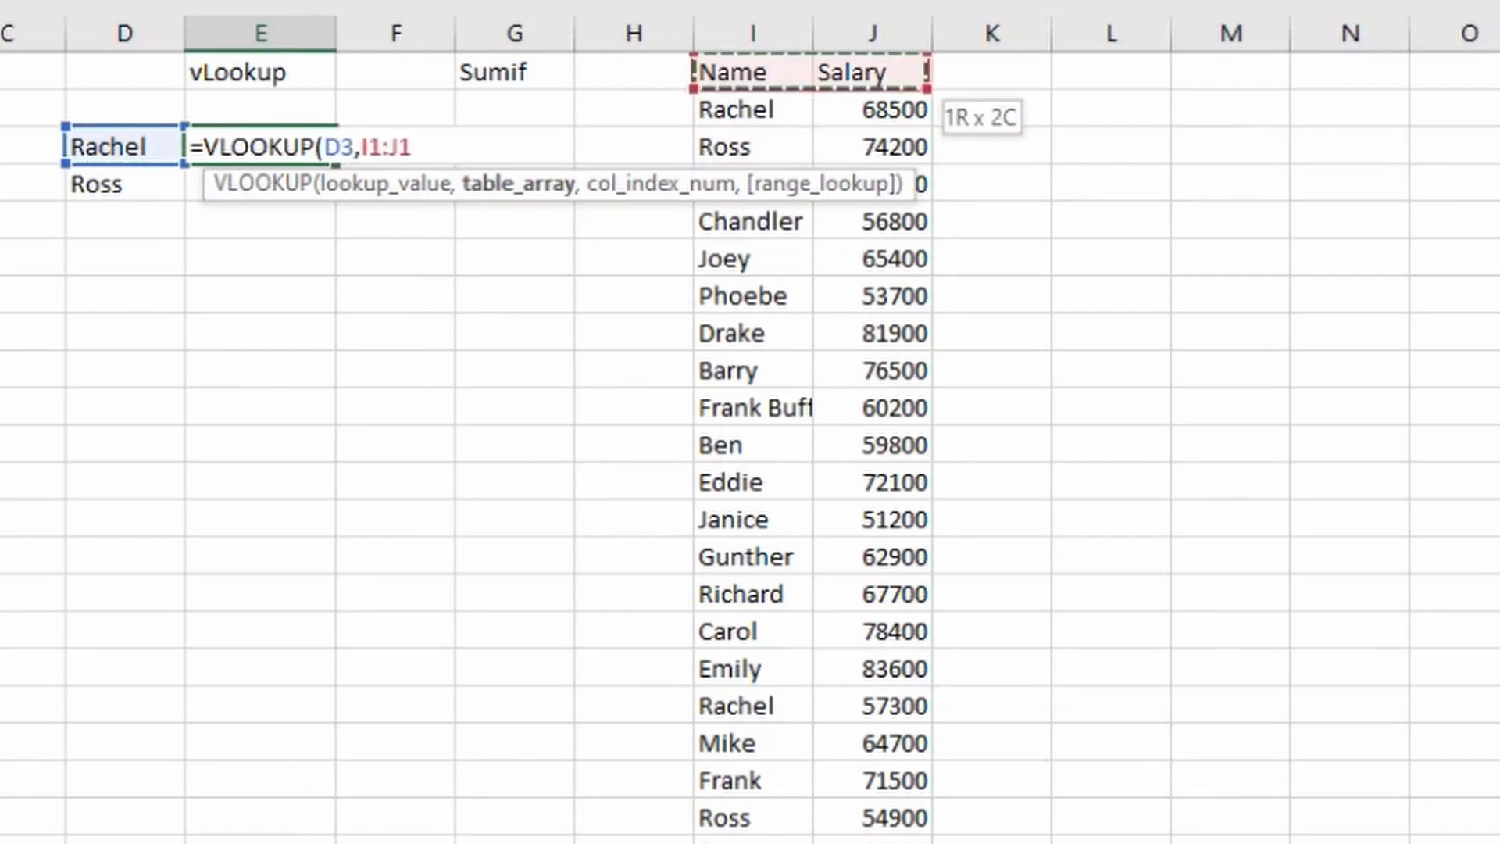
{"action": "key", "text": "ctrl+shift+Down"}
{"action": "type", "text": ",2,0)"}
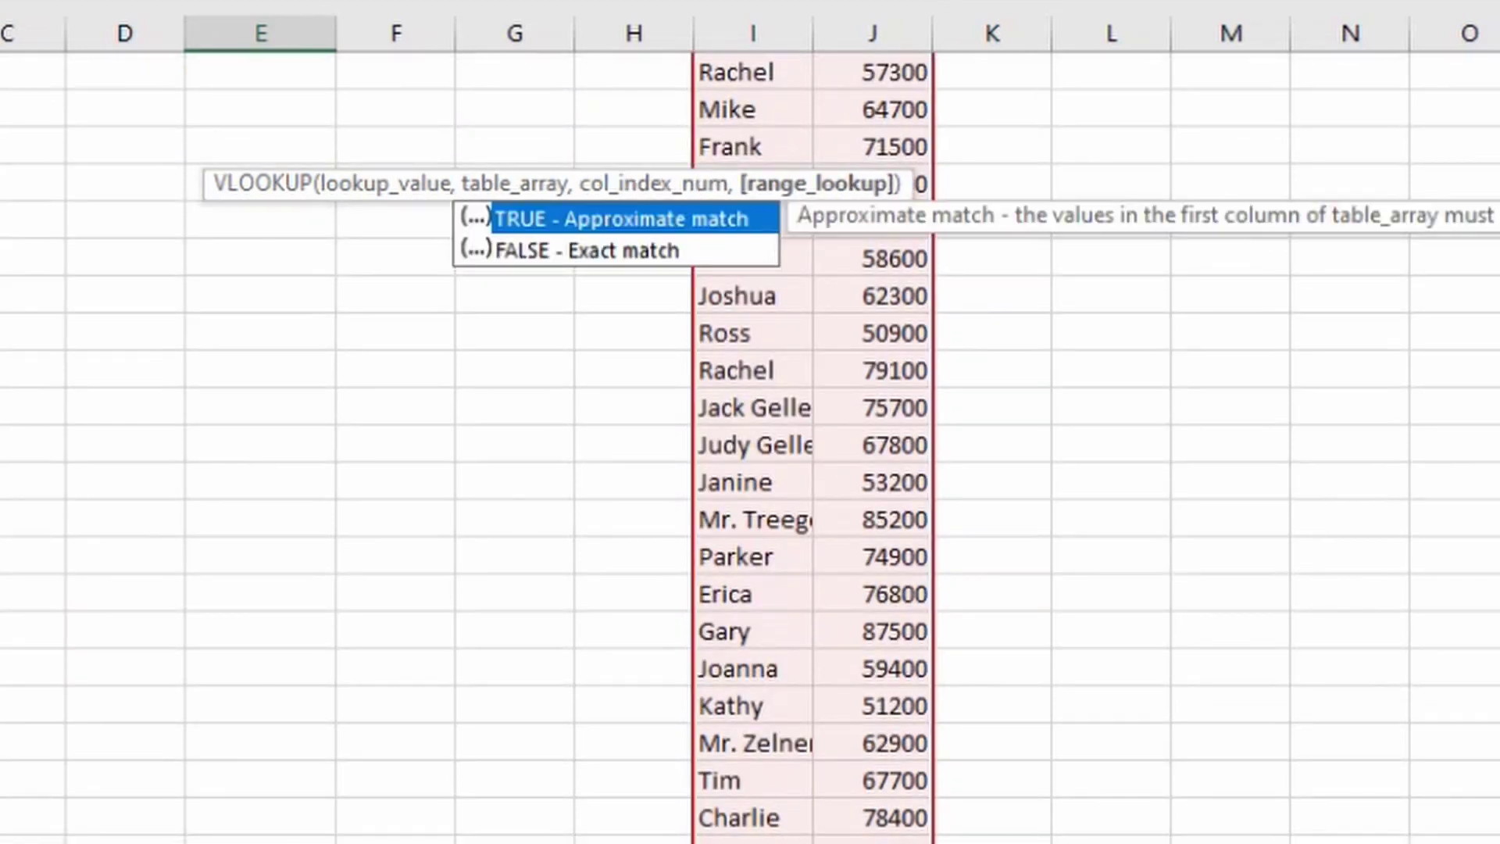
{"action": "key", "text": "ctrl+Return"}
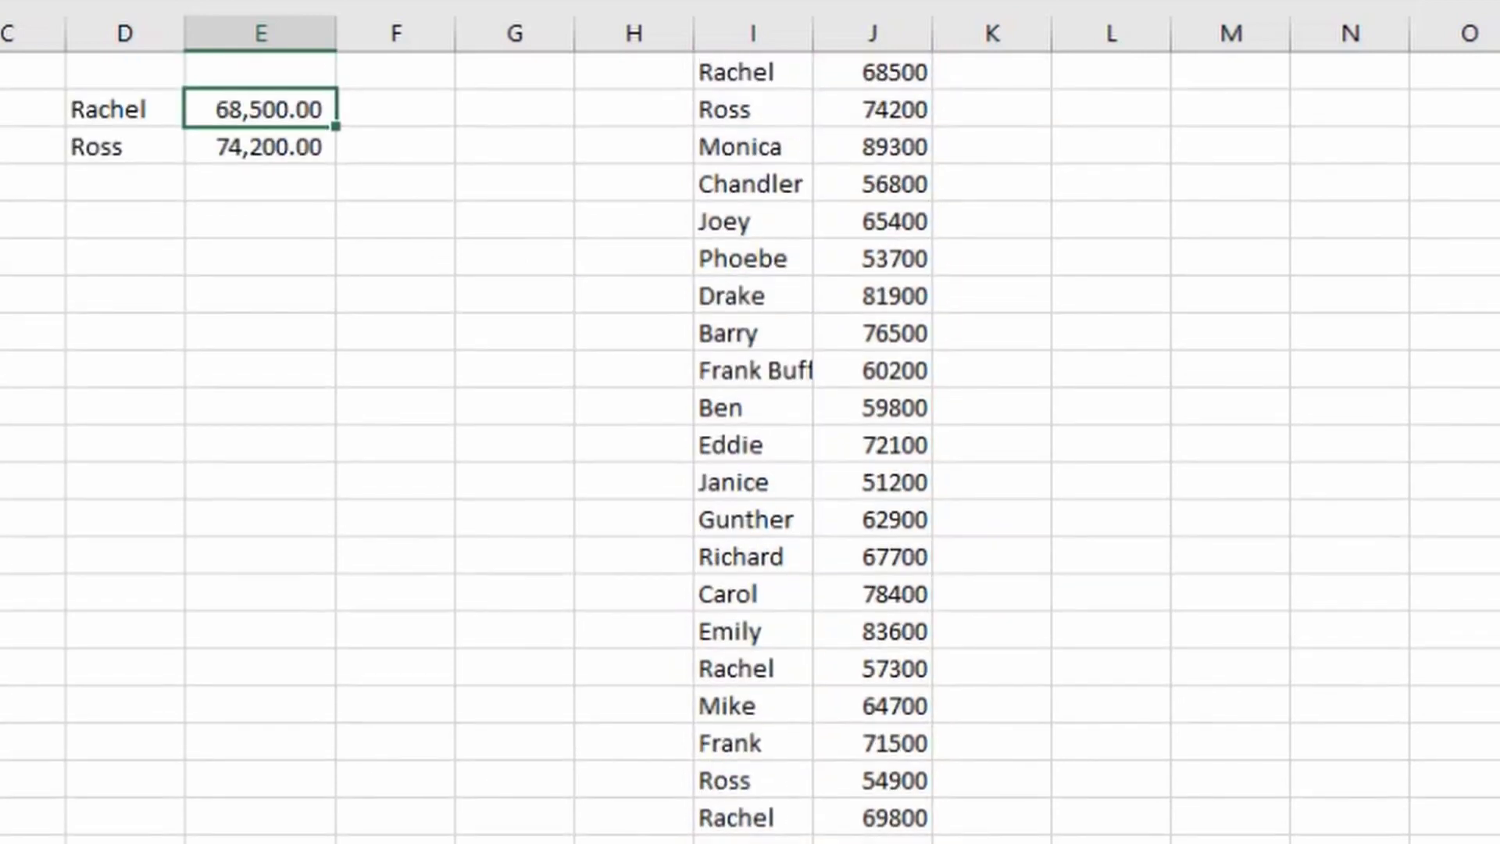
Inspect the VLOOKUP formulas in E3 and E4 to compare their relative table ranges
{"action": "left_click", "coordinate": [261, 147]}
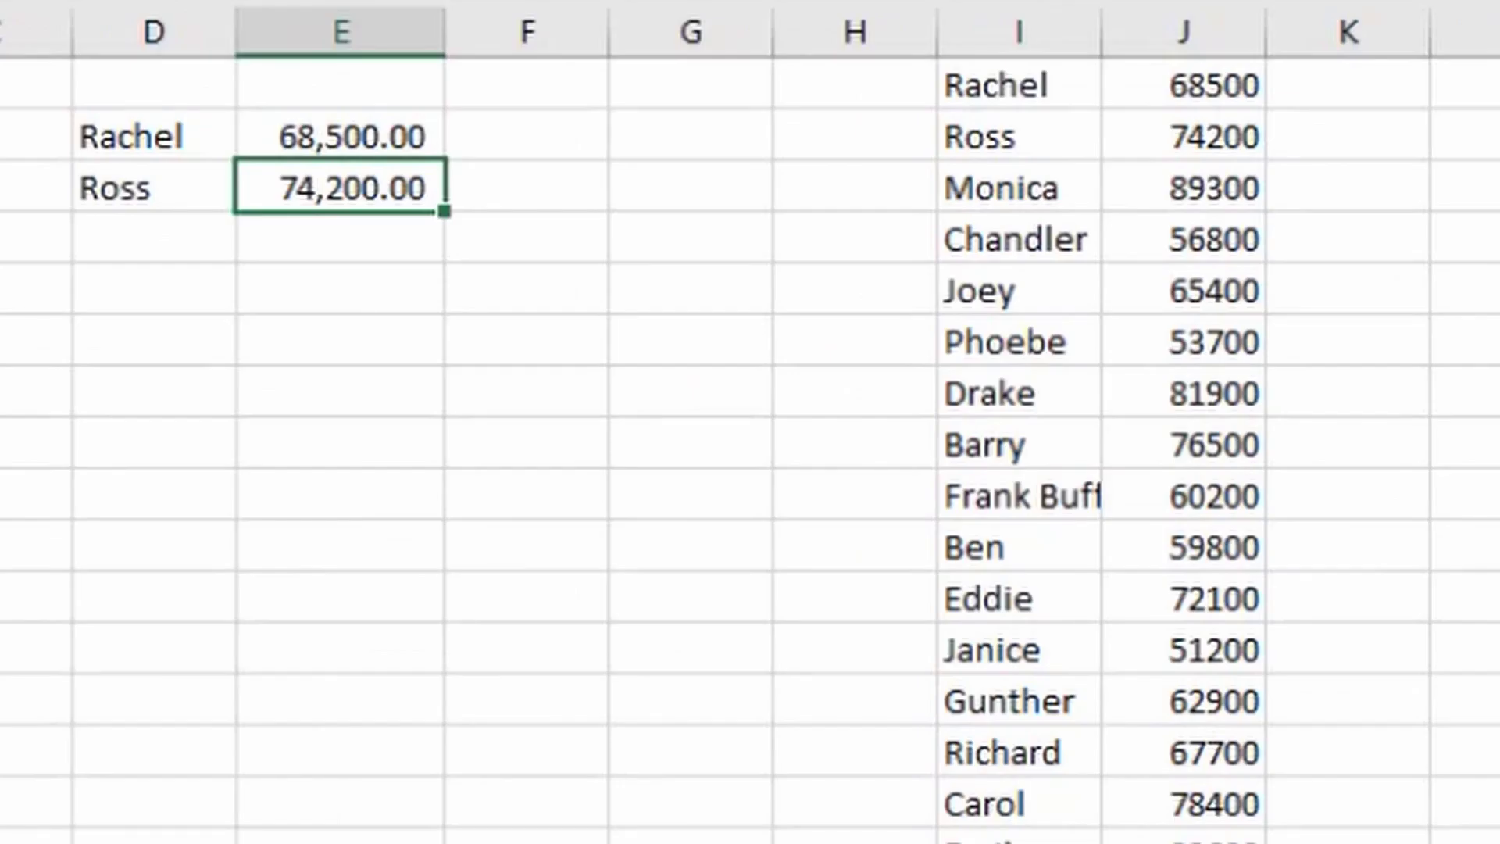
{"action": "scroll", "coordinate": [469, 302], "scroll_direction": "up", "scroll_amount": 1}
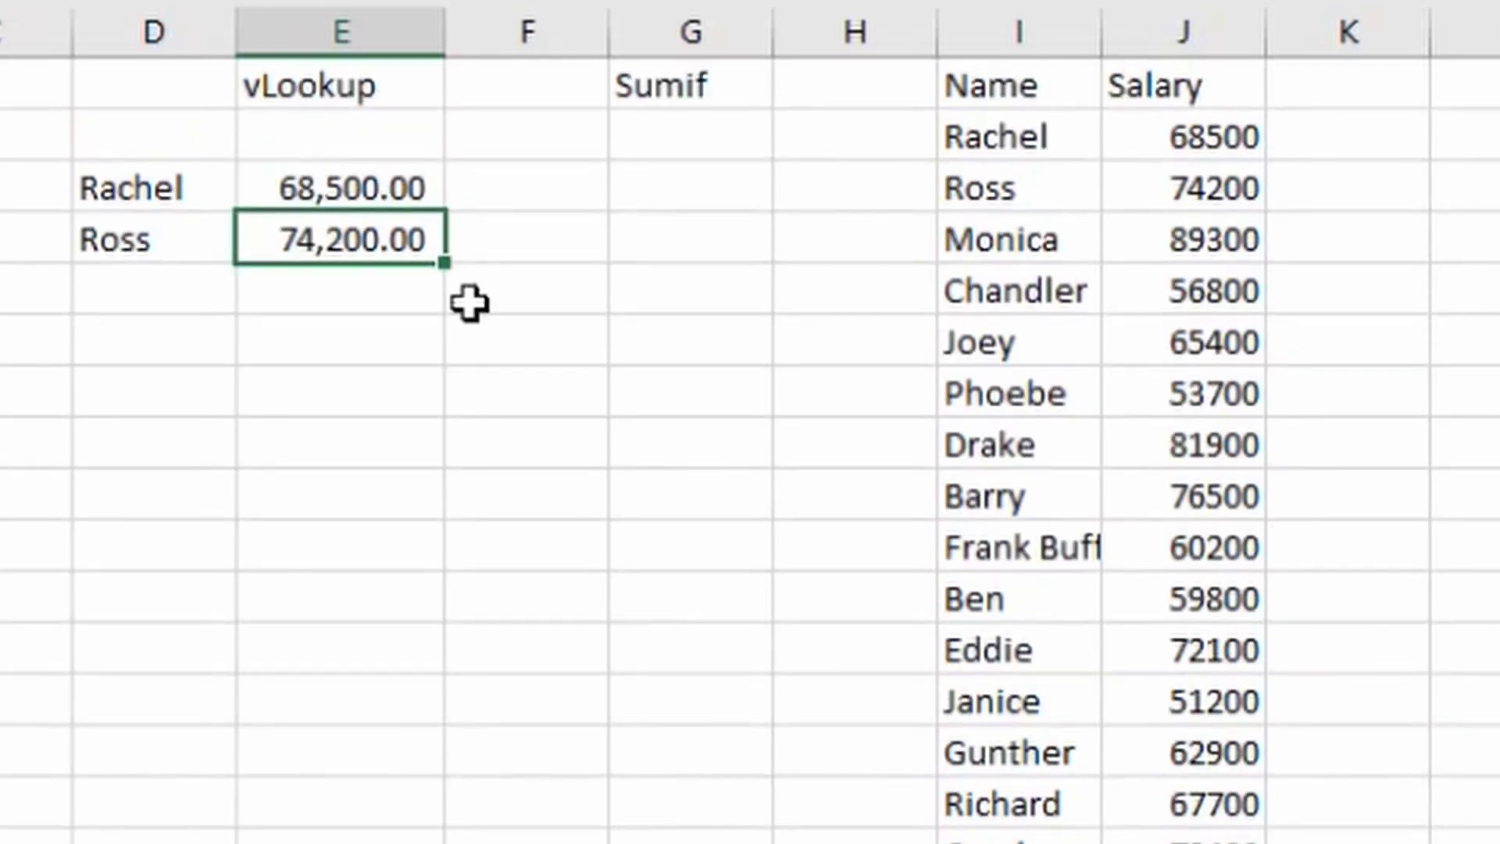
{"action": "left_click", "coordinate": [358, 192]}
{"action": "key", "text": "F2"}
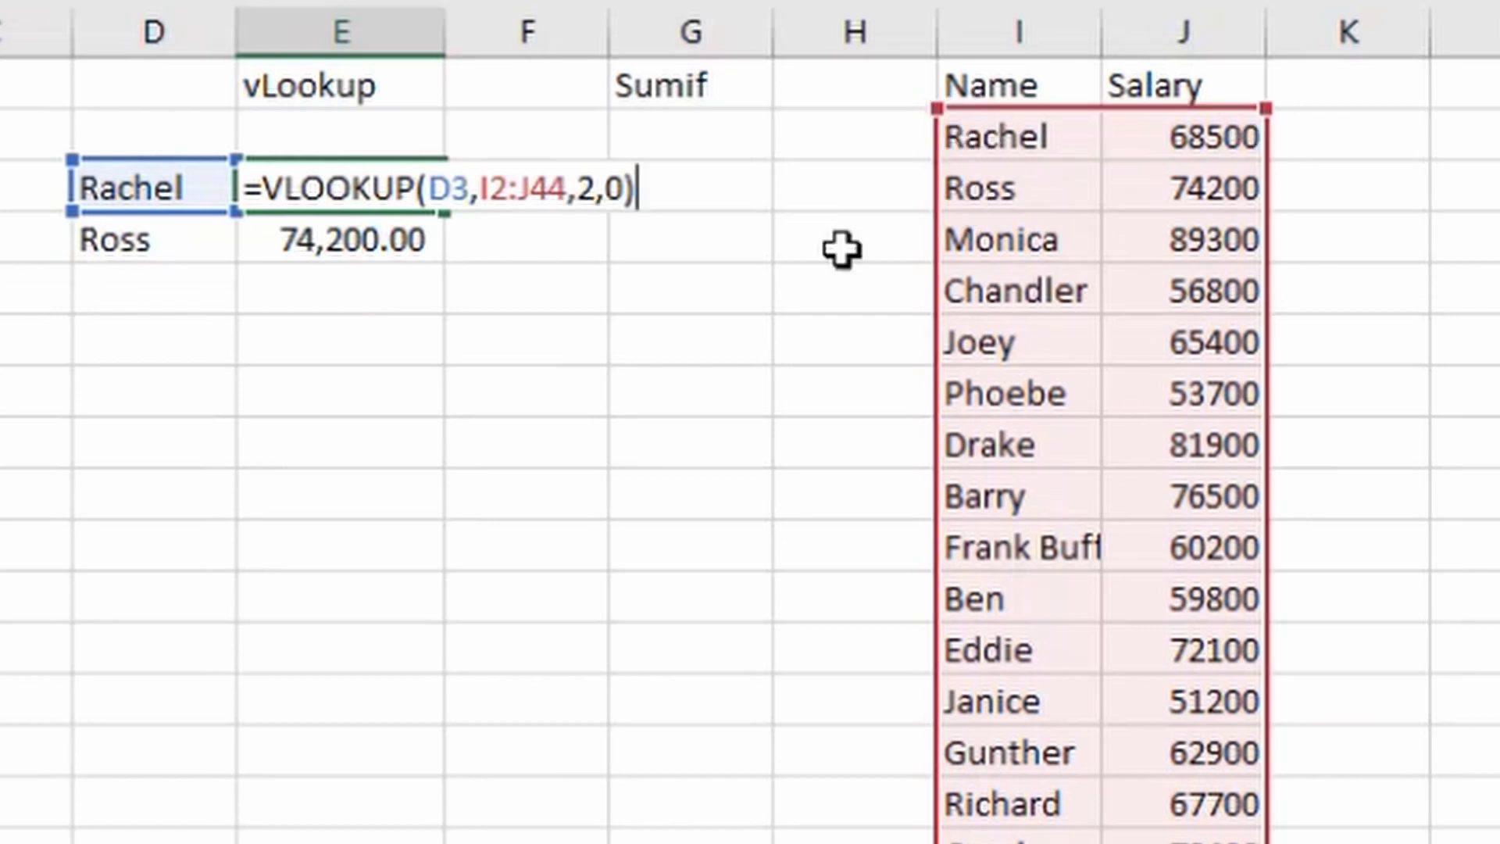
{"action": "key", "text": "Return"}
{"action": "key", "text": "F2"}
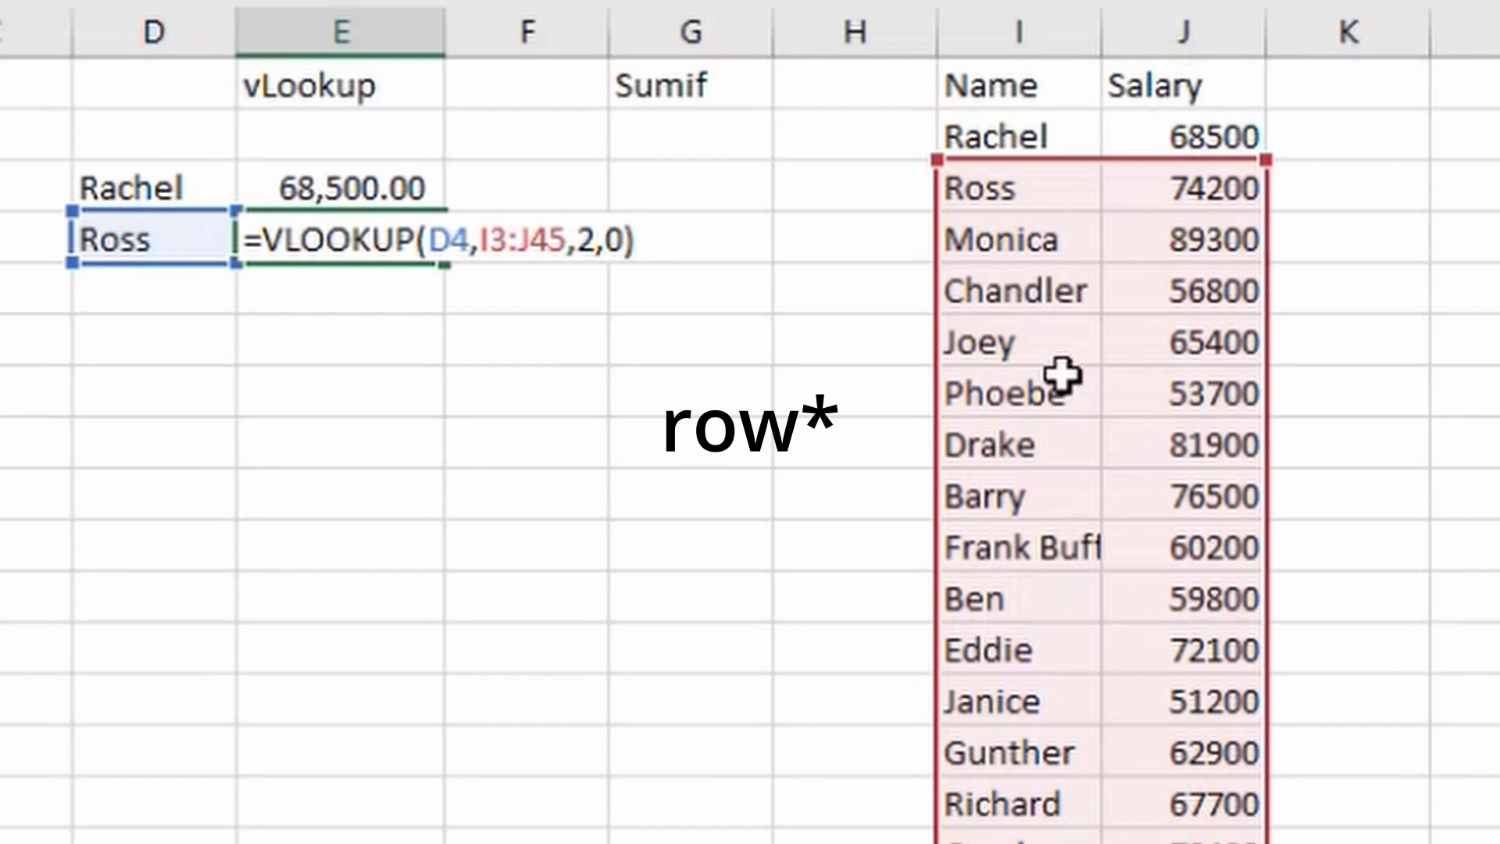
{"action": "key", "text": "ctrl+Return"}
Clear E3 and start a new VLOOKUP there with D3 as the lookup value
{"action": "key", "text": "Up"}
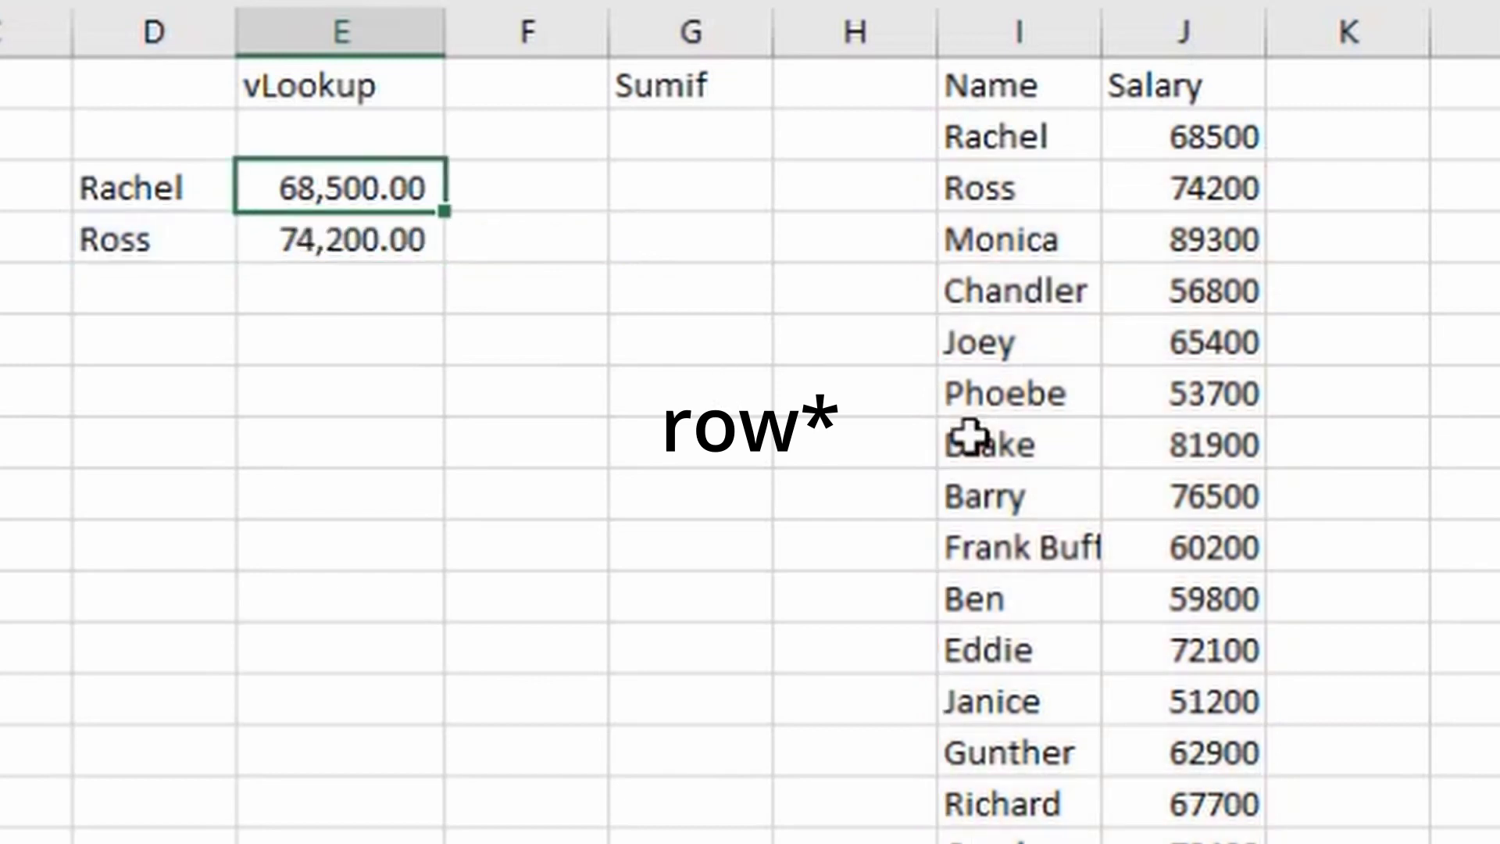
{"action": "key", "text": "Delete"}
{"action": "type", "text": "=vl"}
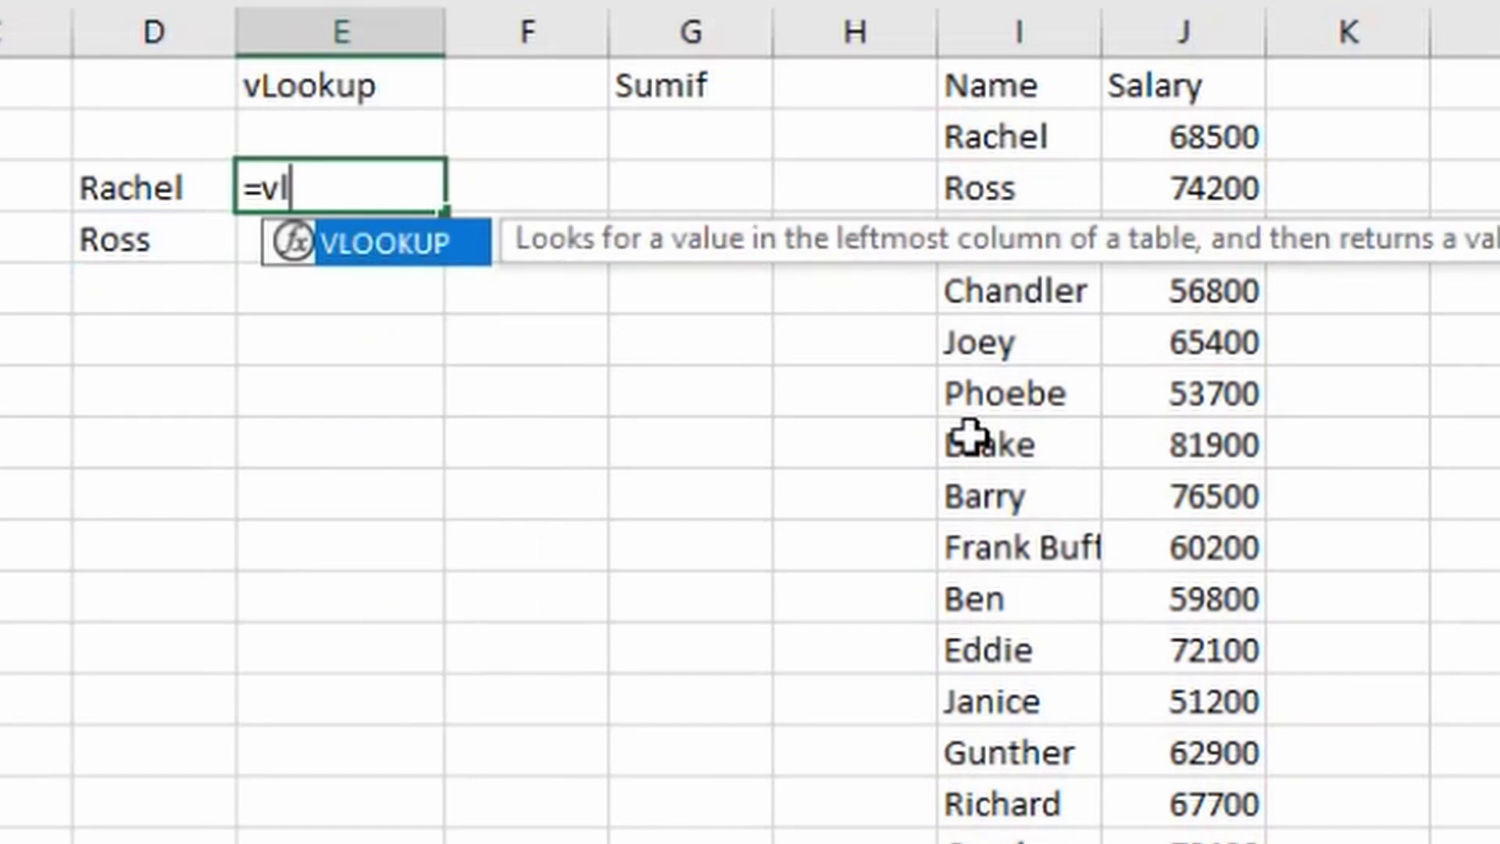
{"action": "key", "text": "Tab"}
{"action": "key", "text": "Left"}
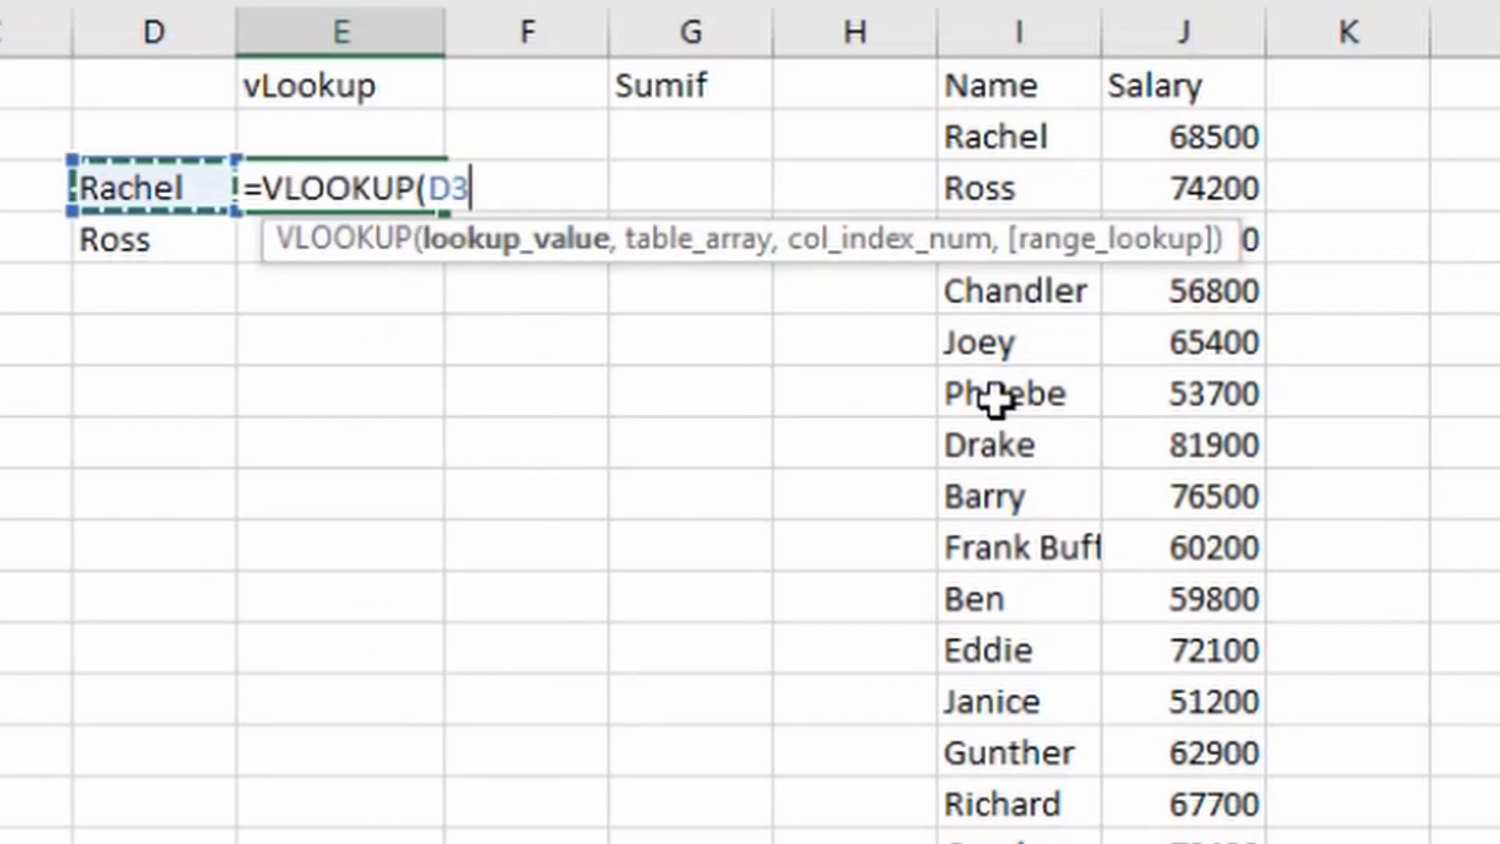
{"action": "type", "text": ","}
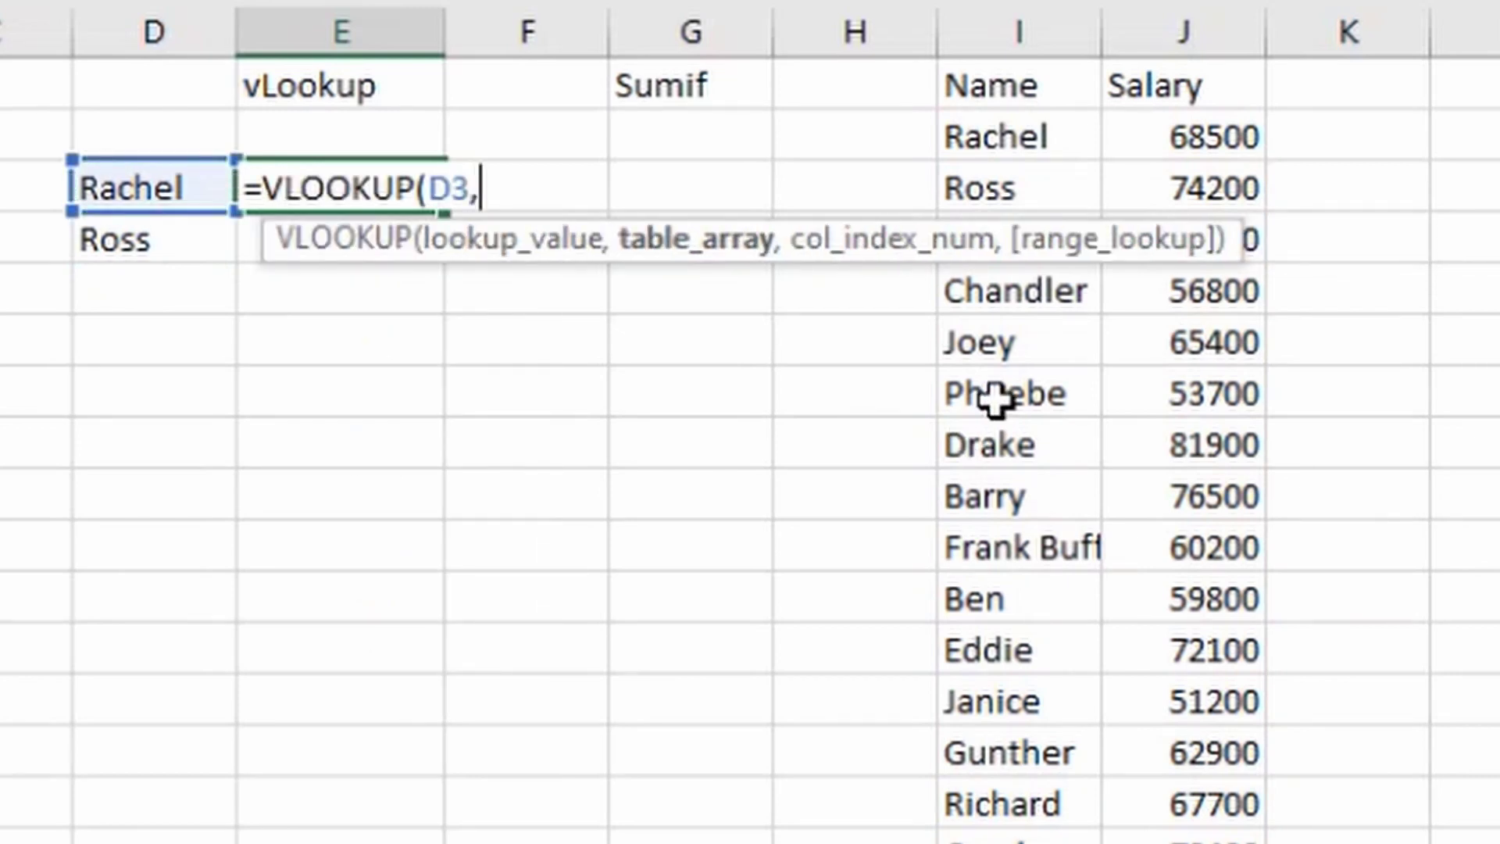
Set the table array to the whole Name and Salary list, headers included, locked as the absolute range $I$1:$J$44
{"action": "key", "text": "Right"}
{"action": "key", "text": "Right"}
{"action": "key", "text": "Right"}
{"action": "key", "text": "Right"}
{"action": "key", "text": "Up"}
{"action": "key", "text": "Up"}
{"action": "key", "text": "shift+Right"}
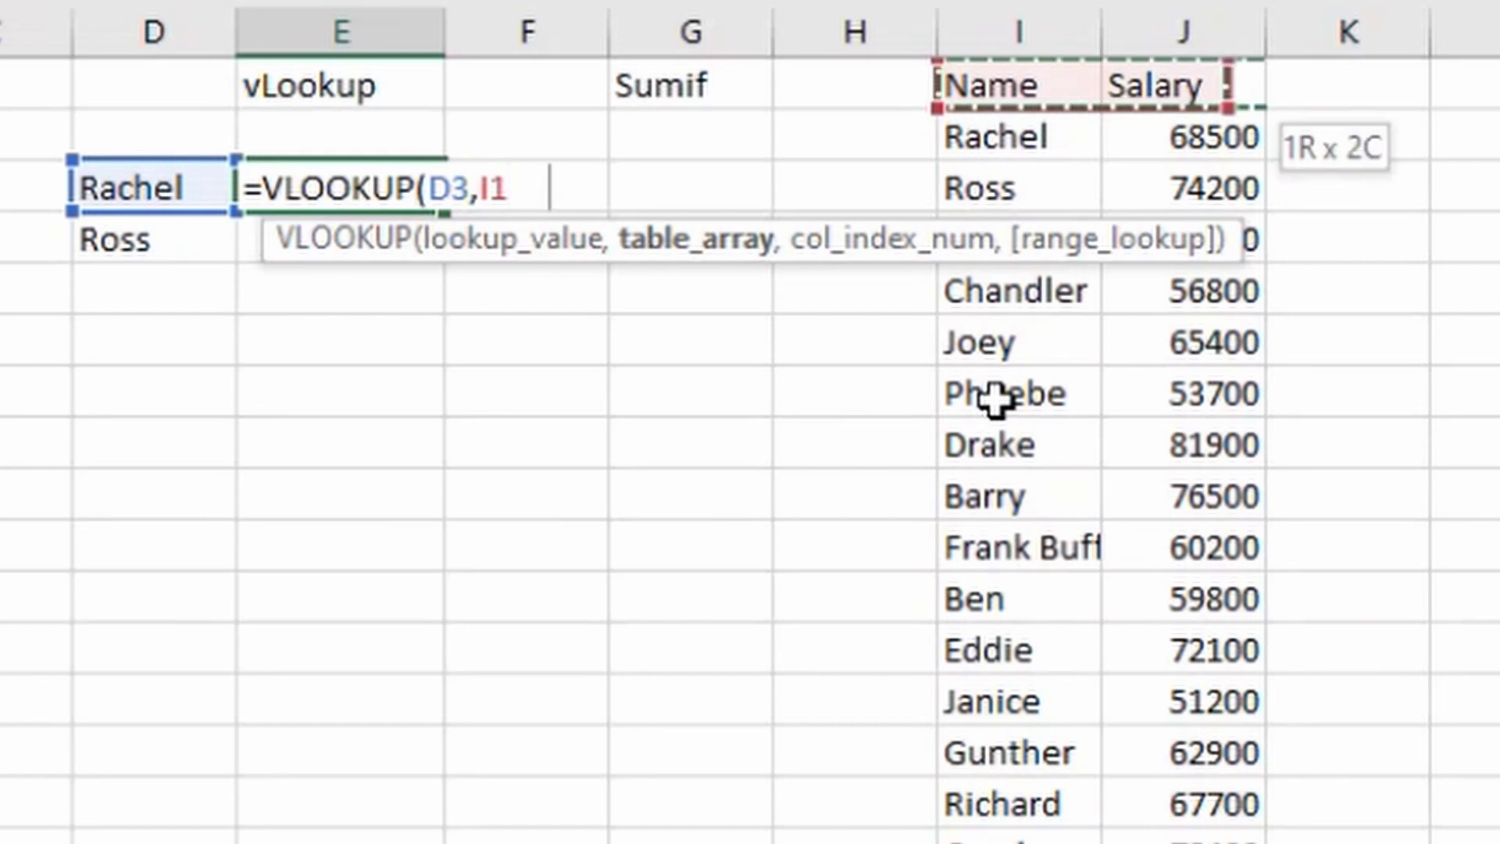
{"action": "key", "text": "ctrl+shift+Down"}
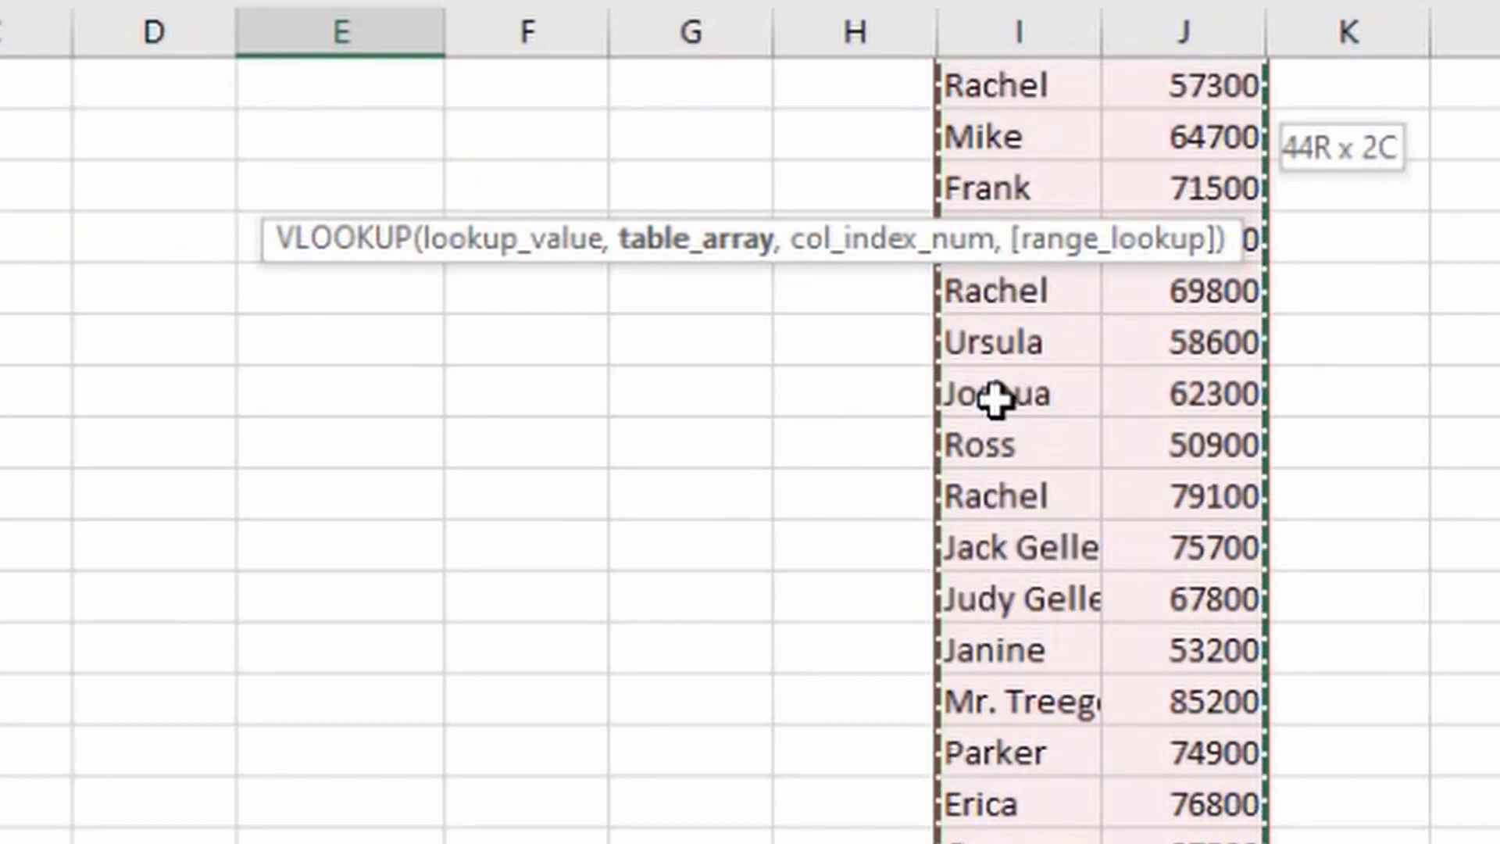
{"action": "key", "text": "F4"}
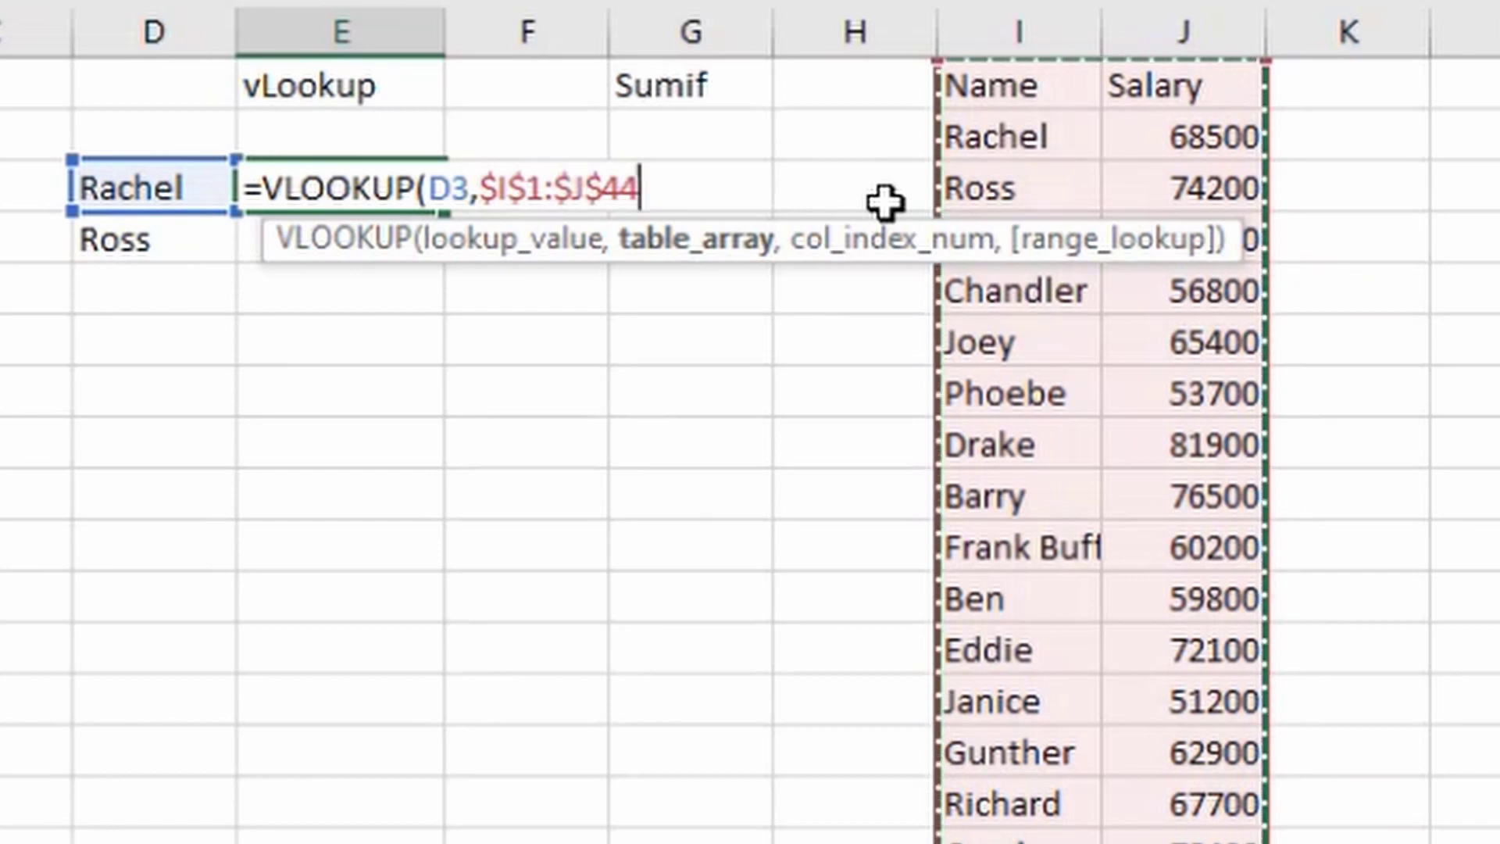
Finish the E3 VLOOKUP with column index 2 and range lookup 0 for an exact match
{"action": "type", "text": ","}
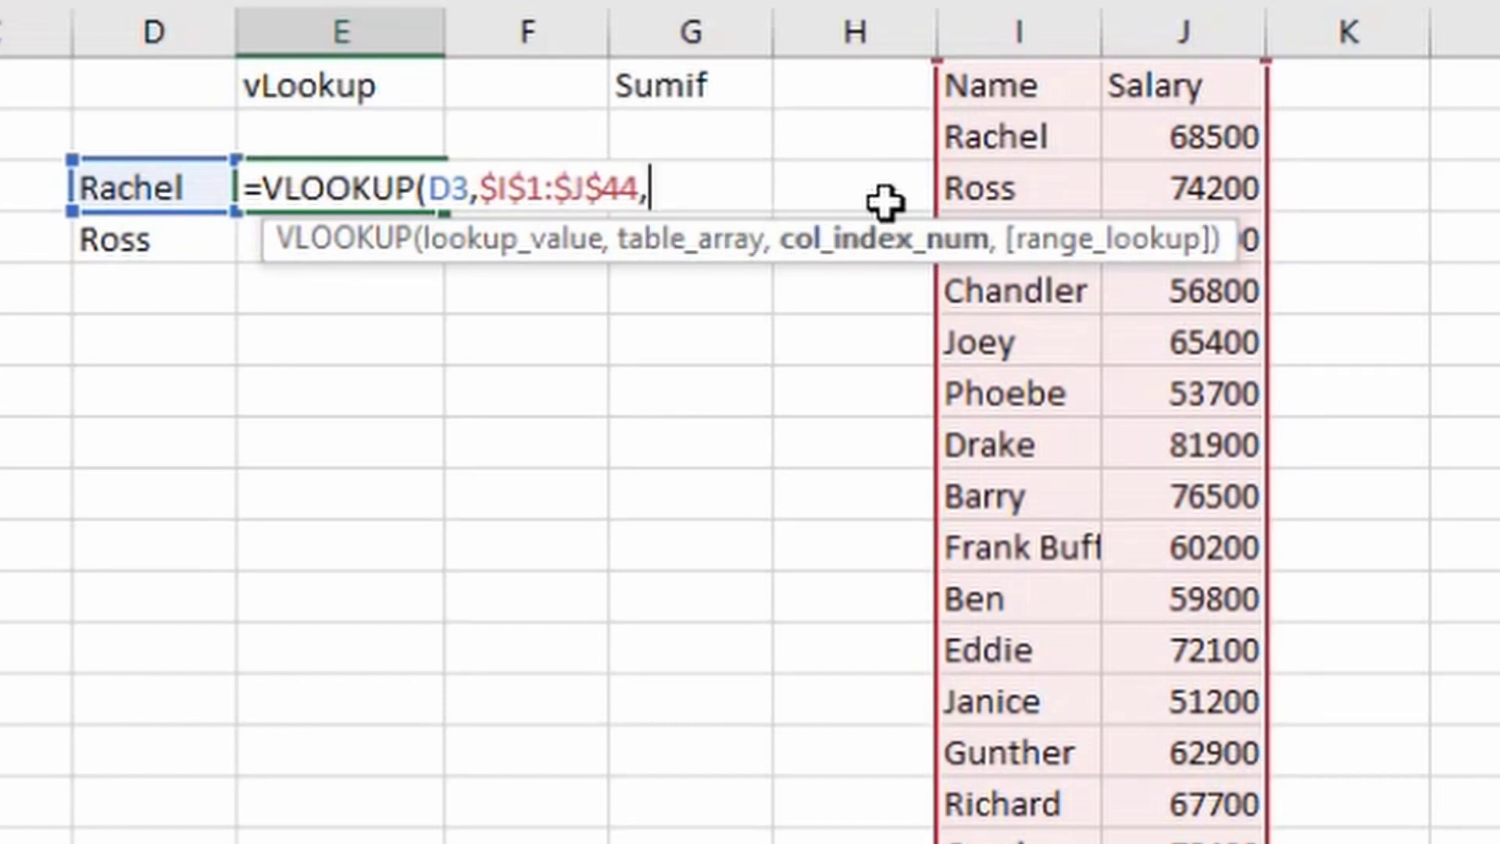
{"action": "type", "text": "2,0"}
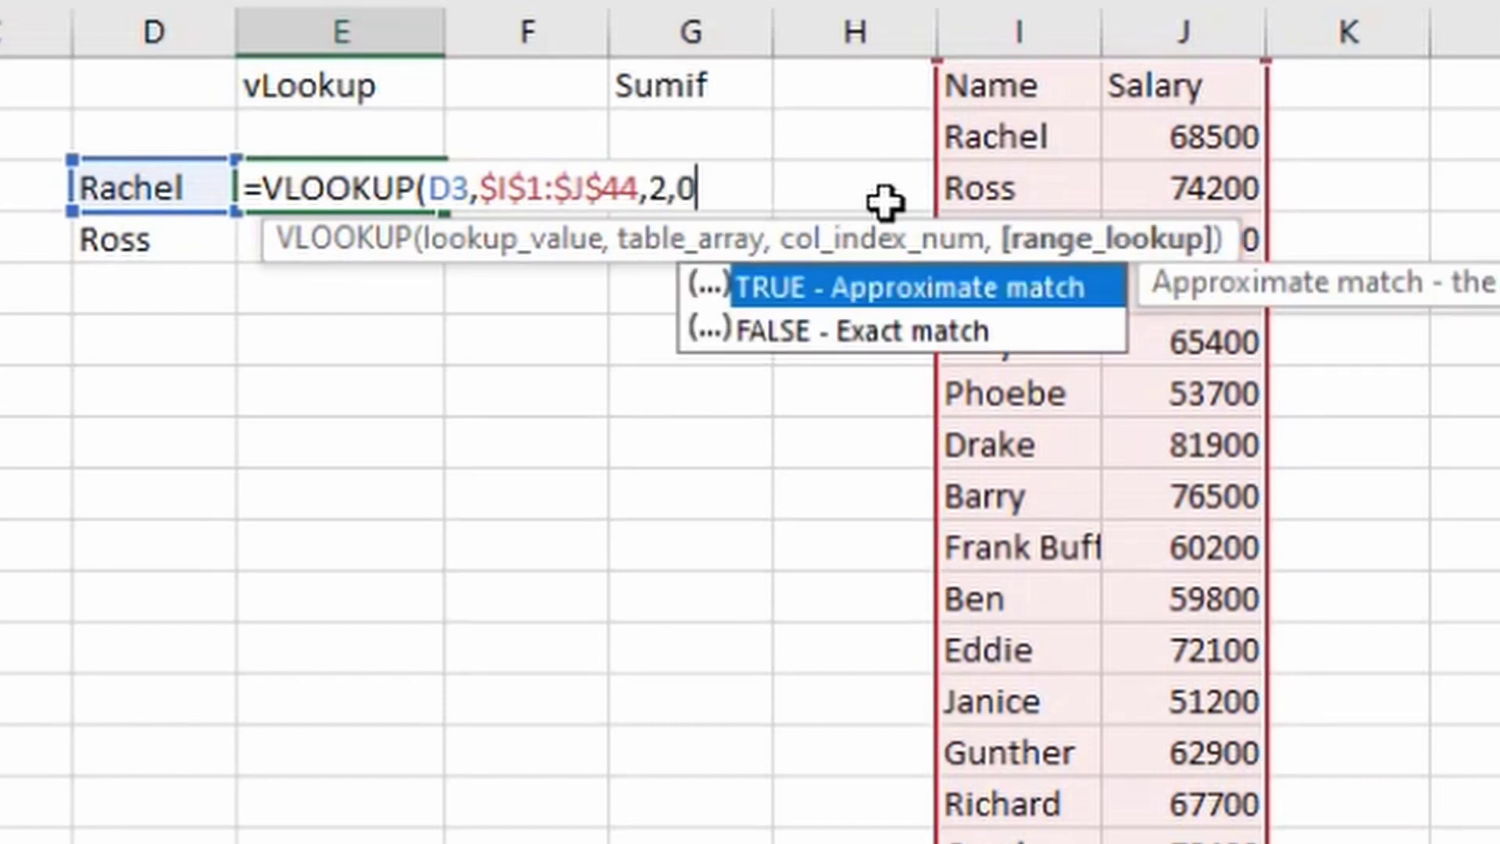
{"action": "type", "text": ")"}
{"action": "key", "text": "Return"}
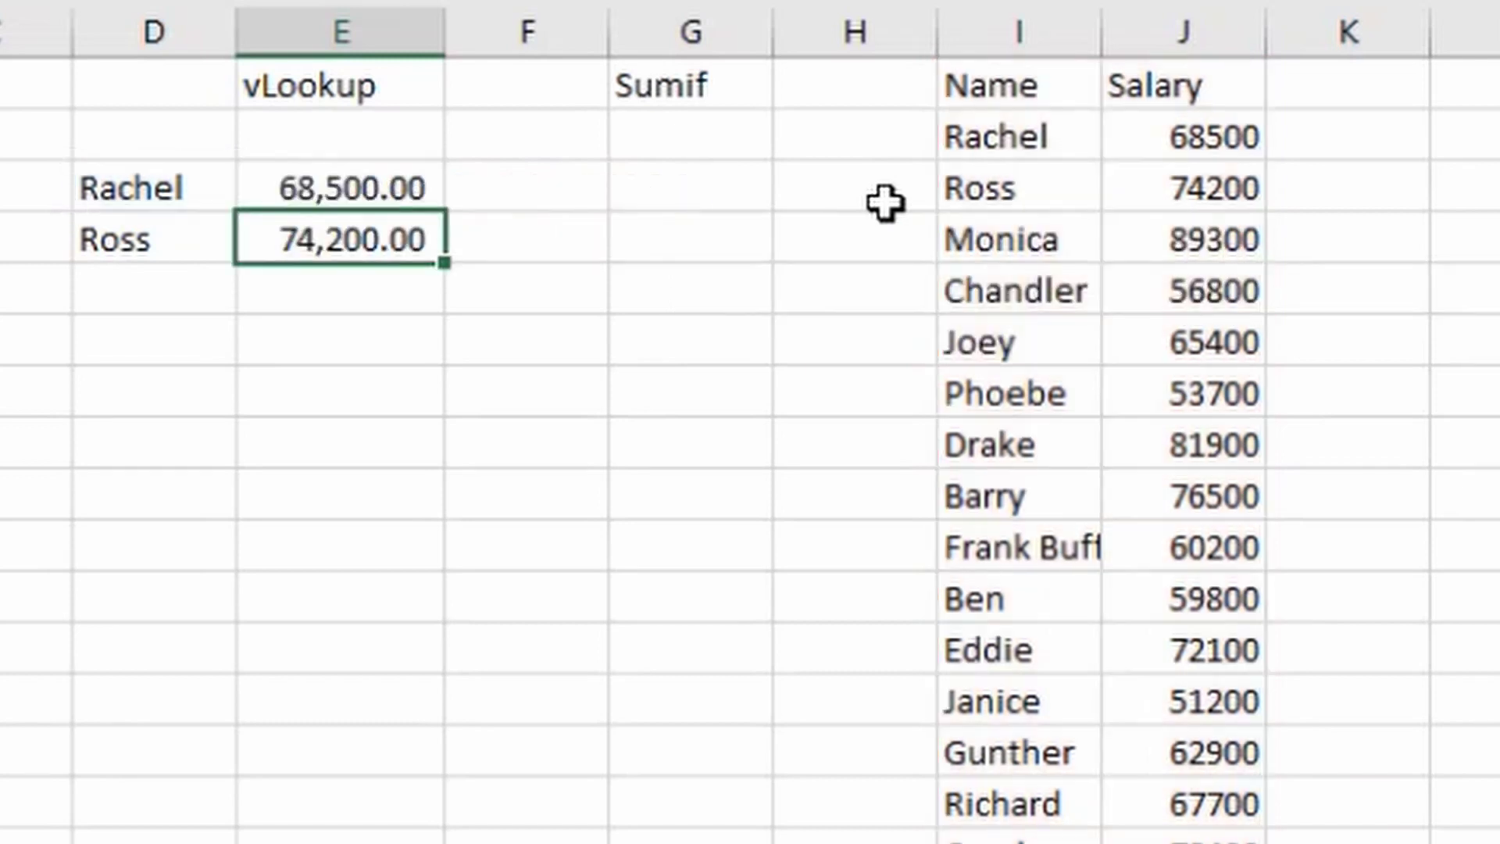
Inspect the E3 formula to check the locked table range it refers to
{"action": "key", "text": "Up"}
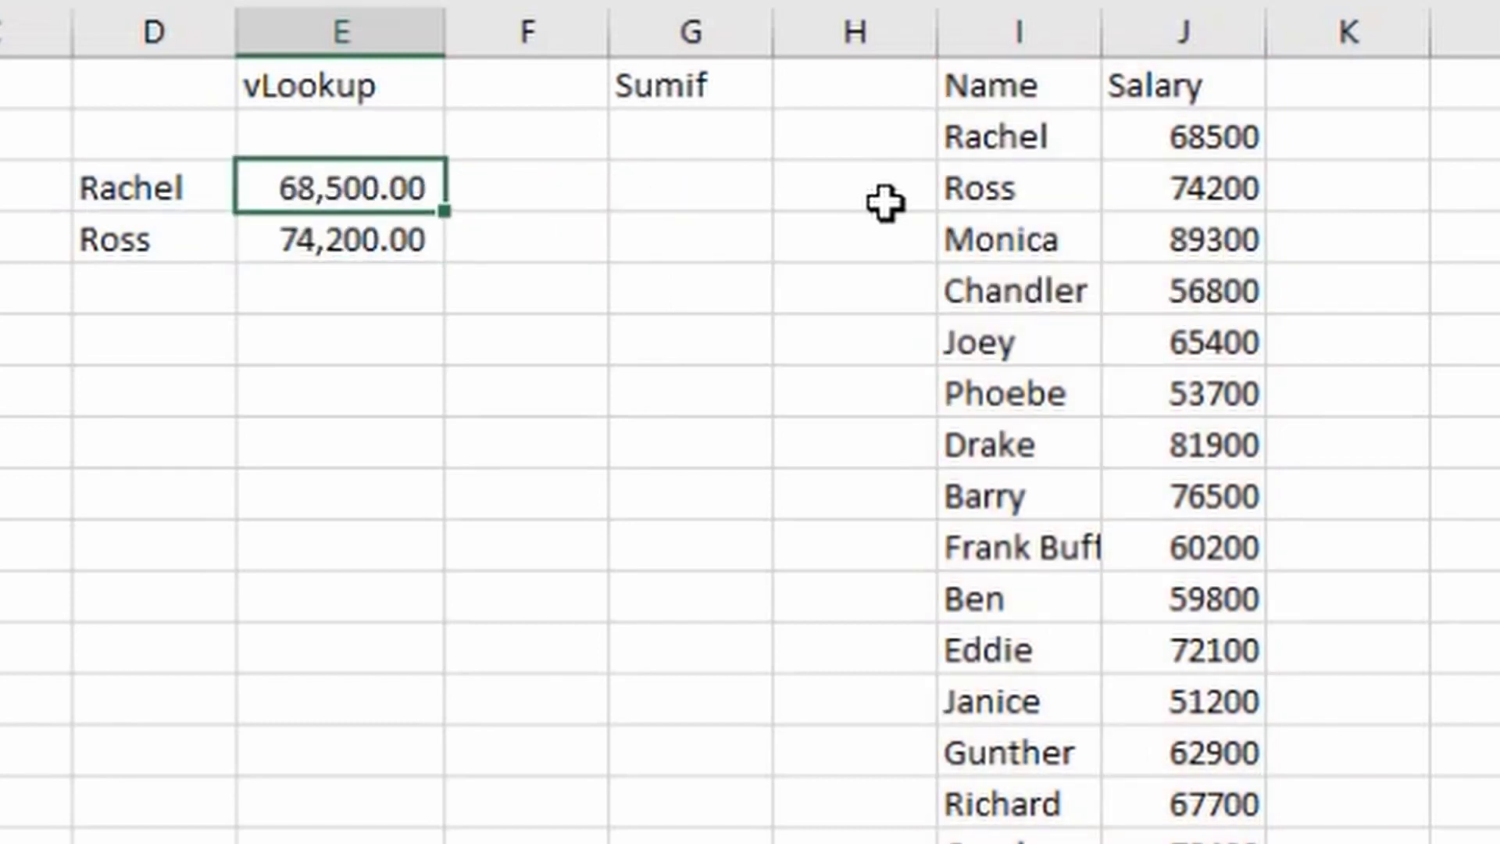
{"action": "key", "text": "F2"}
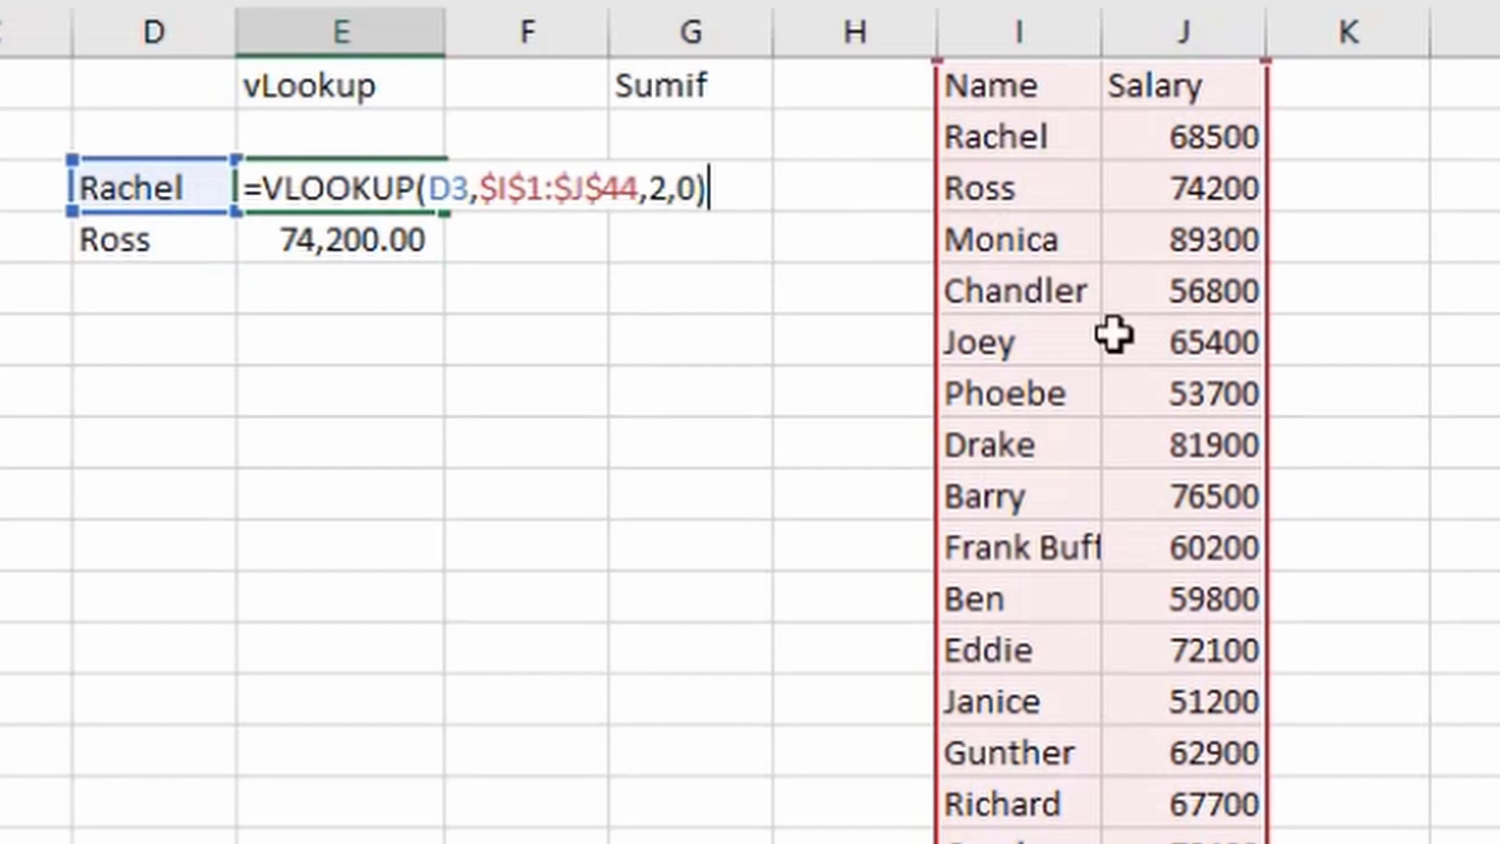
{"action": "key", "text": "Escape"}
Fill the VLOOKUP formula from E4 down through E9
{"action": "key", "text": "Down"}
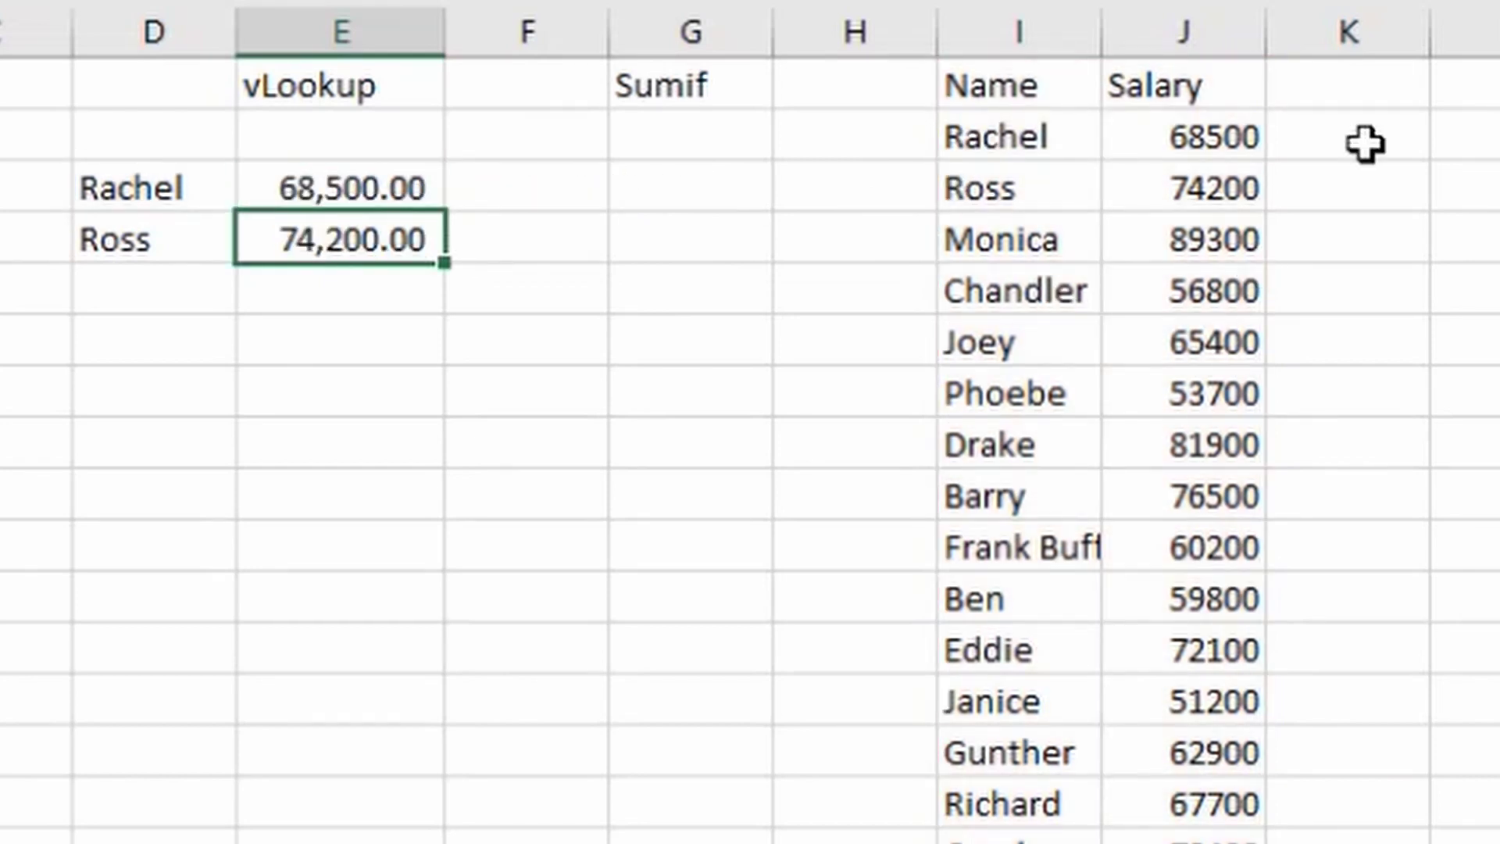
{"action": "key", "text": "shift+Down"}
{"action": "key", "text": "shift+Down"}
{"action": "key", "text": "shift+Down"}
{"action": "key", "text": "shift+Down"}
{"action": "key", "text": "shift+Down"}
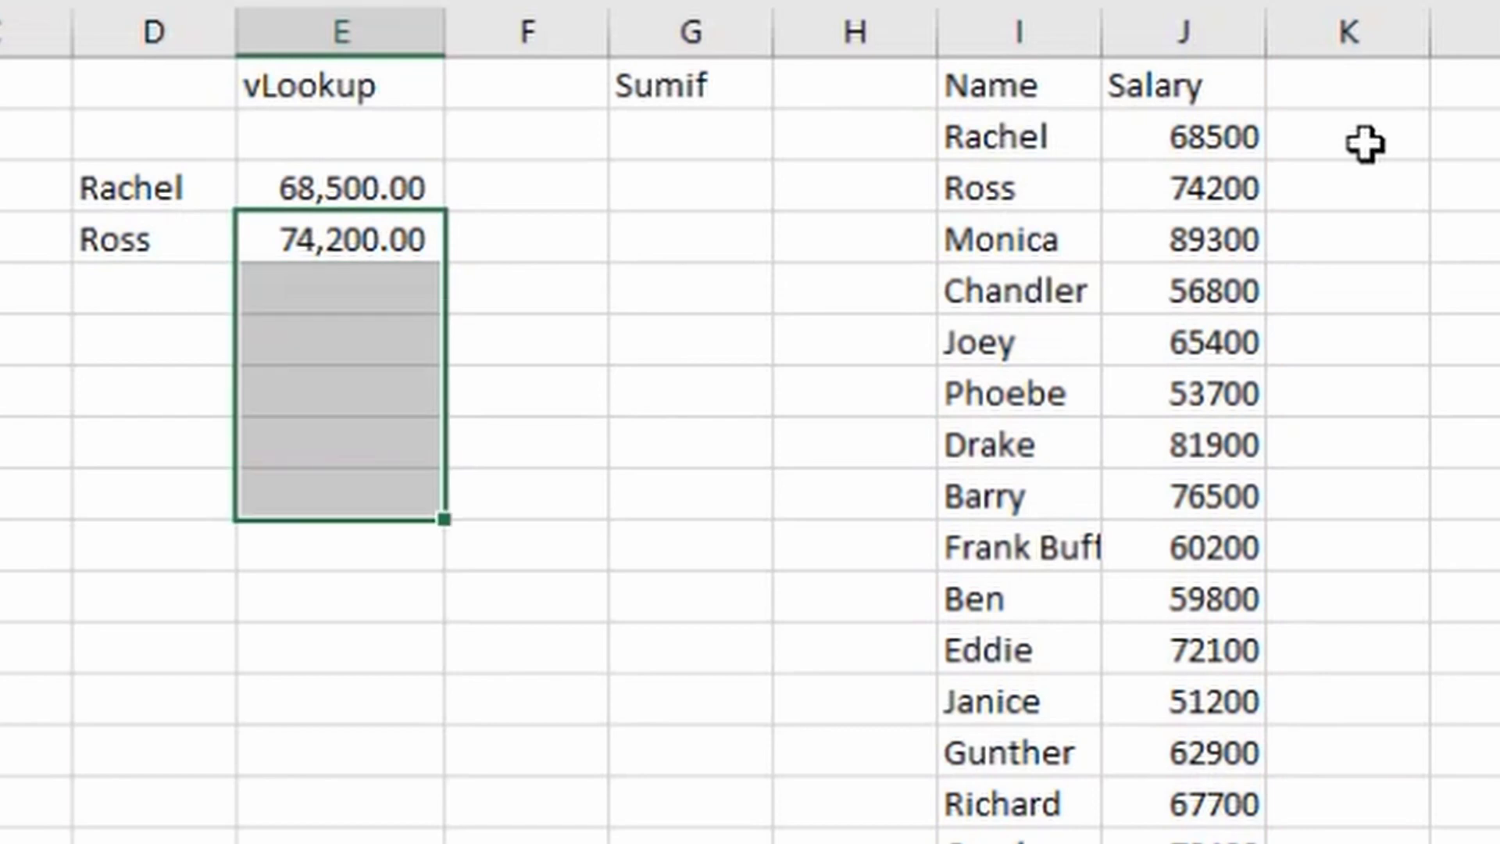
{"action": "key", "text": "ctrl+d"}
Inspect the filled VLOOKUP formula in E9 to check its lookup cell and table range
{"action": "key", "text": "Down"}
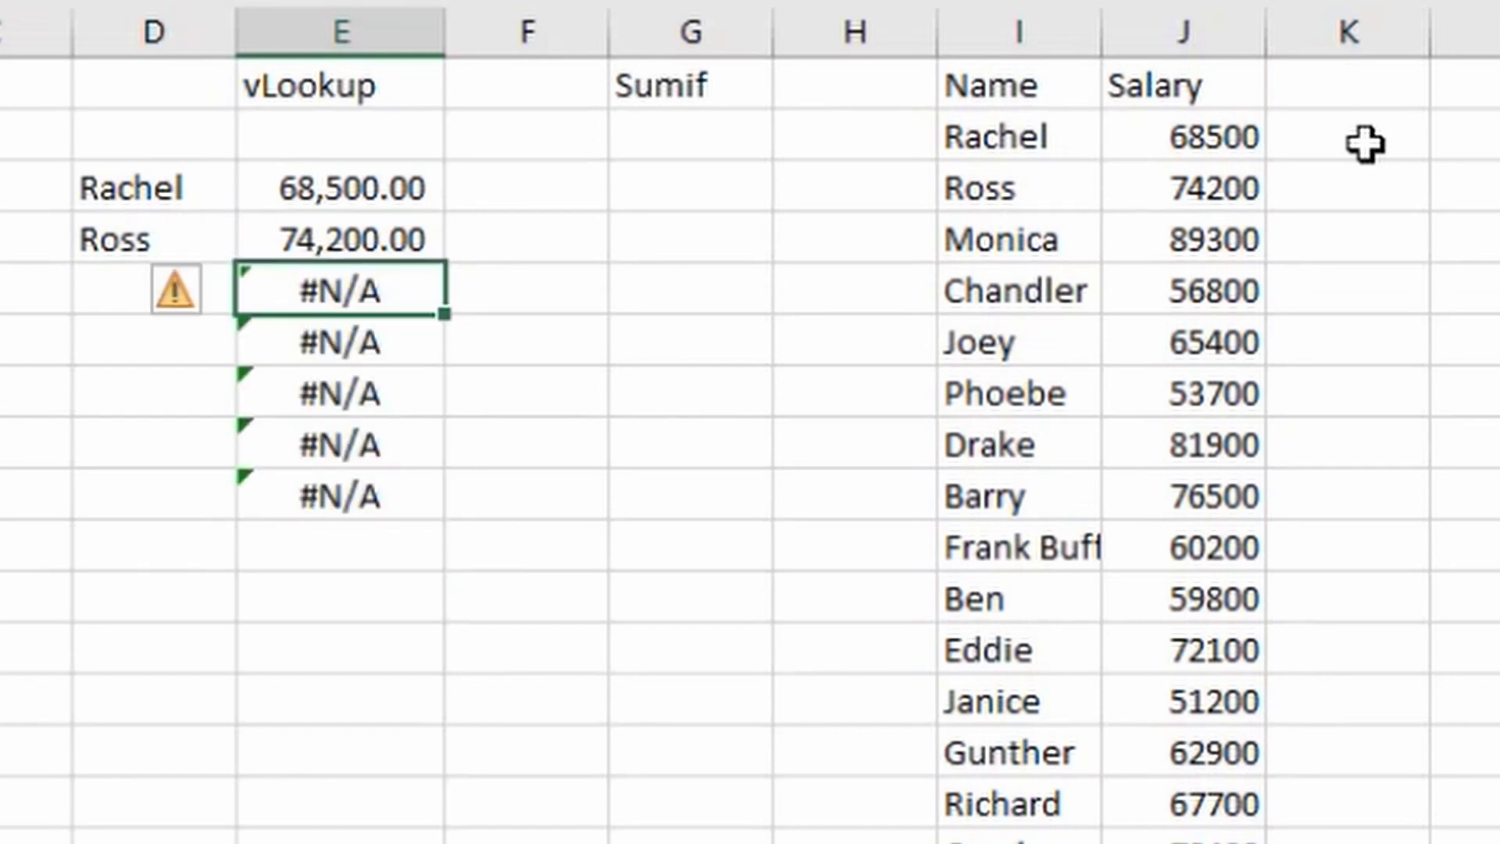
{"action": "key", "text": "Down"}
{"action": "key", "text": "Down"}
{"action": "key", "text": "Down"}
{"action": "key", "text": "Down"}
{"action": "key", "text": "F2"}
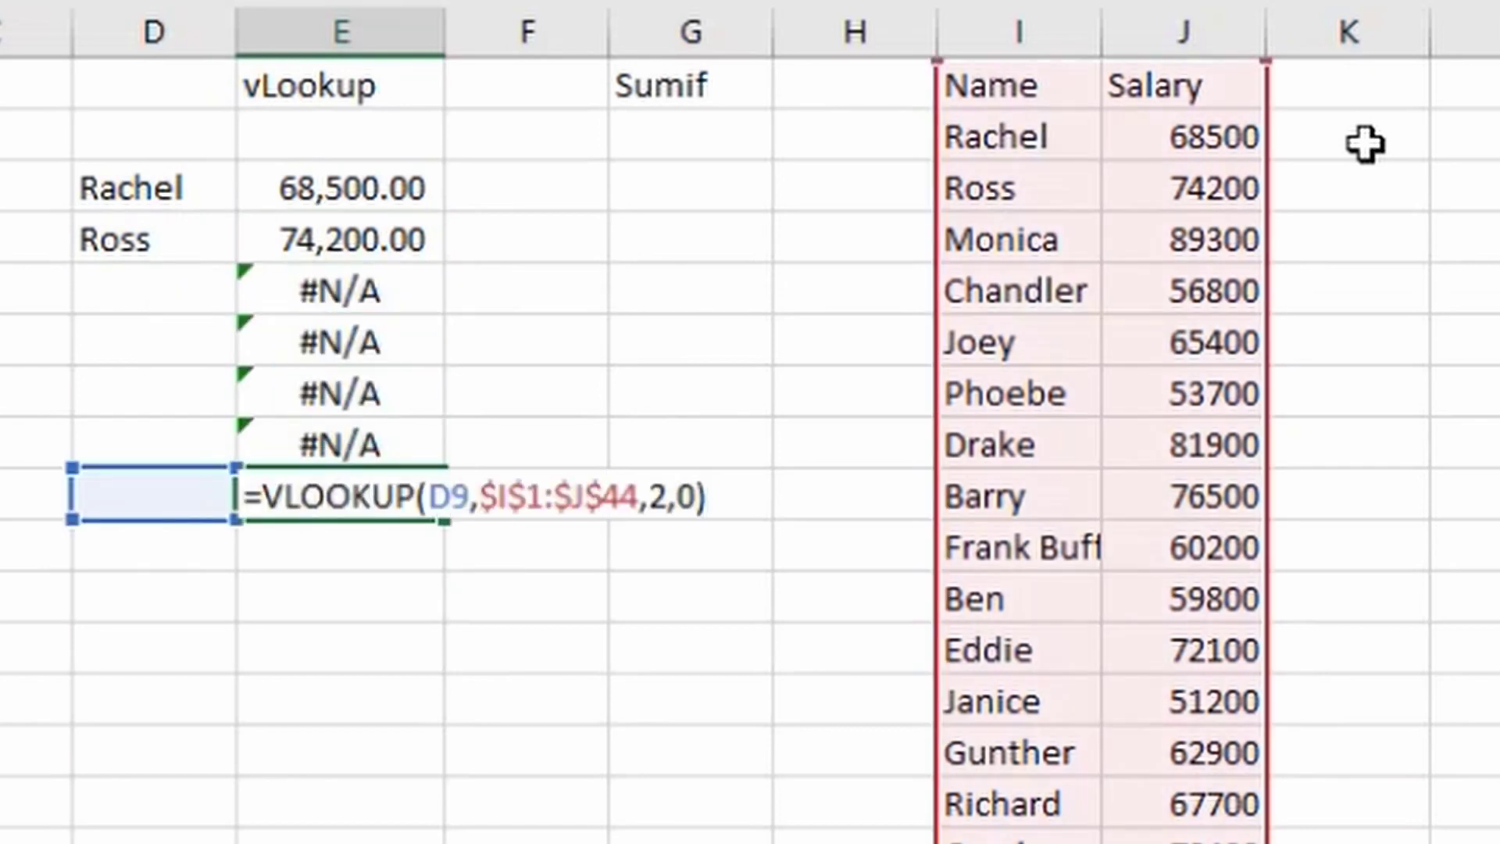
Enter the name listed in I4 as the lookup name in D9
{"action": "key", "text": "shift+Tab"}
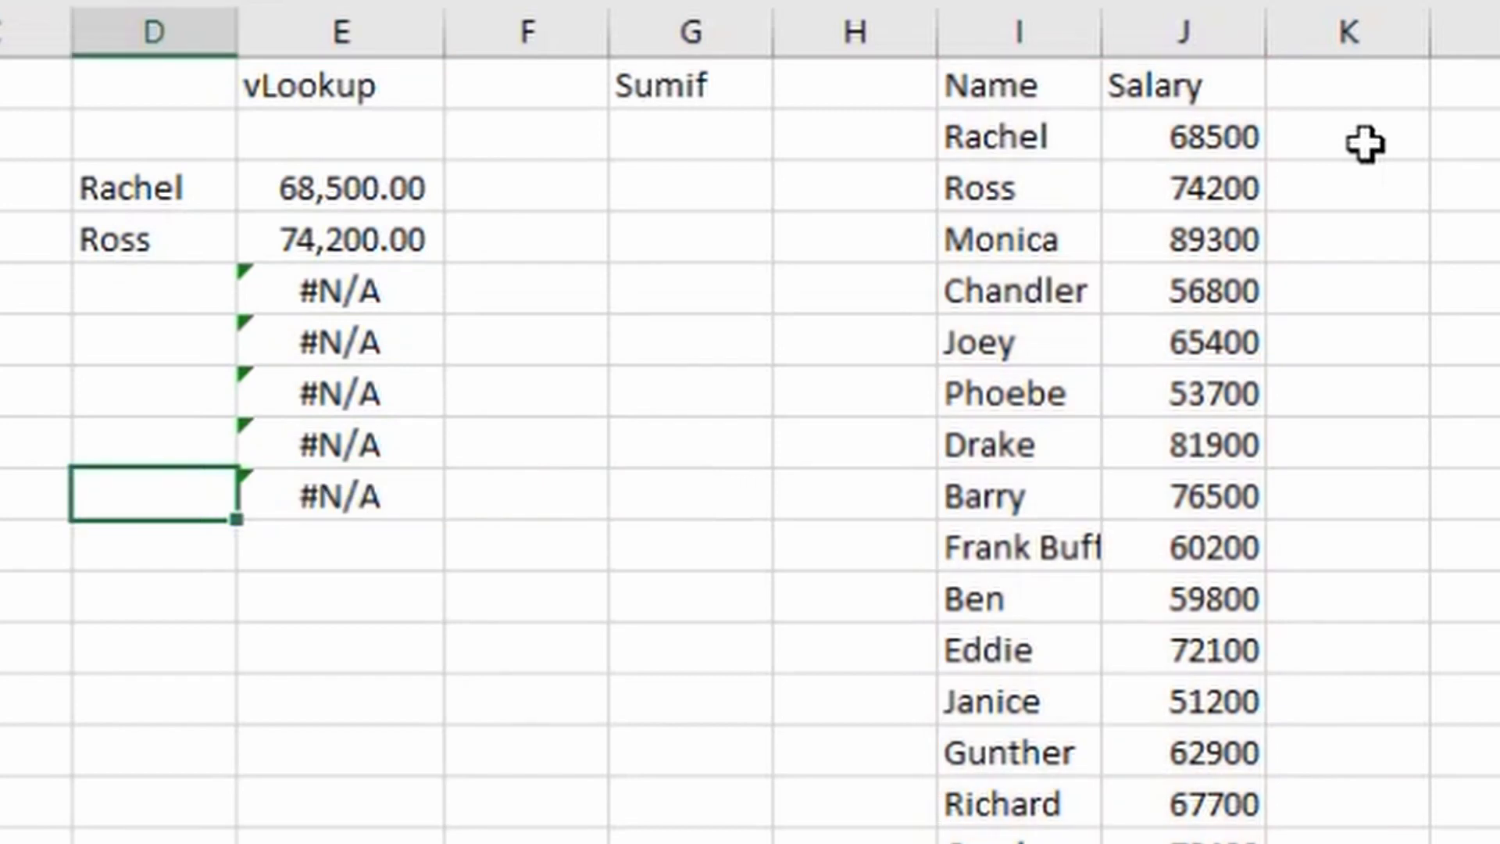
{"action": "type", "text": "Mo"}
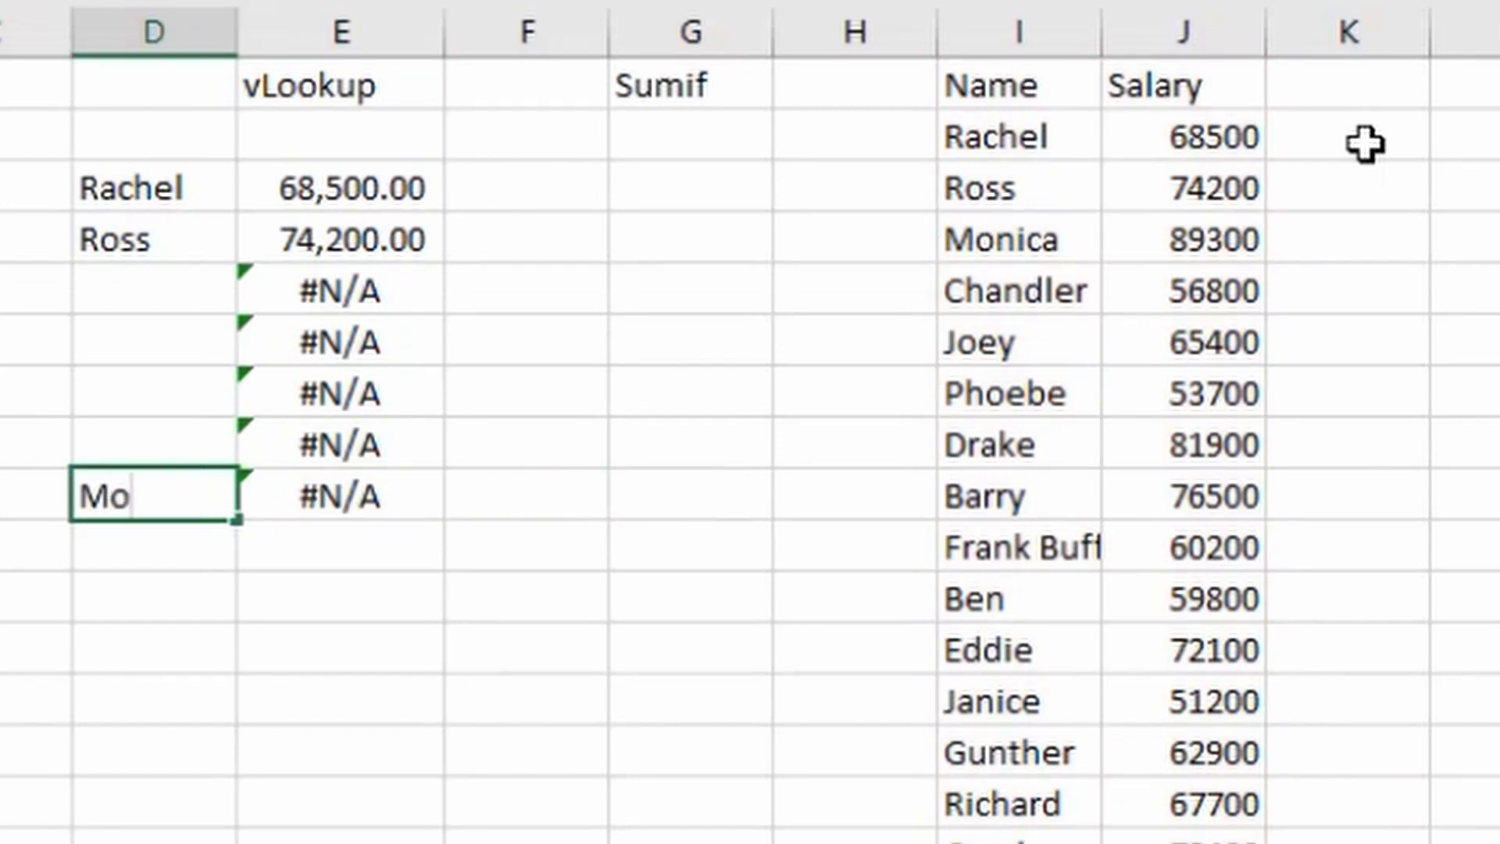
{"action": "type", "text": "nica"}
{"action": "key", "text": "Return"}
{"action": "key", "text": "Up"}
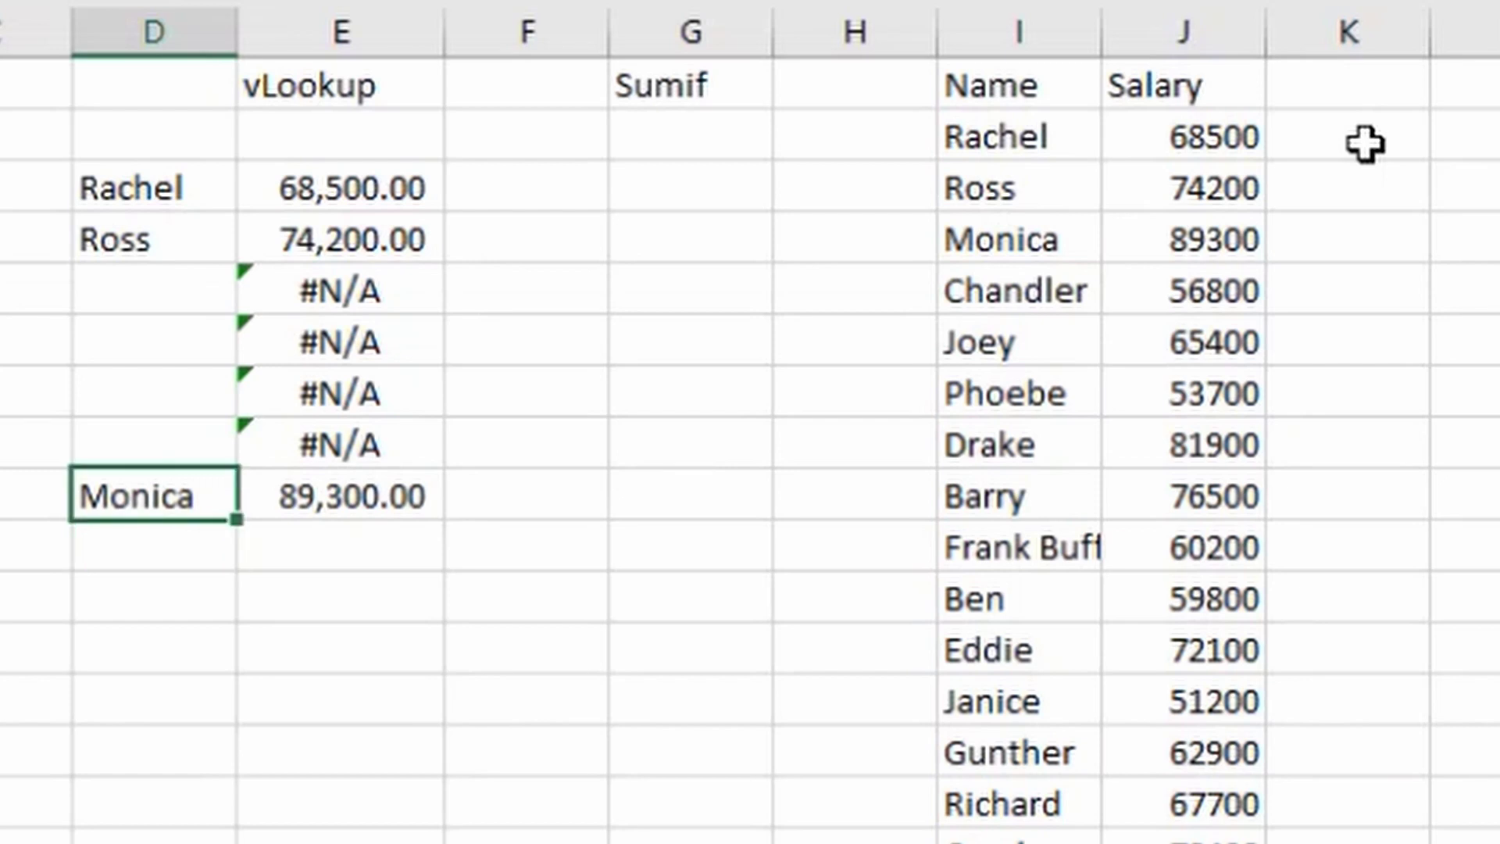
Enter the name listed in I8 as the lookup name in D8
{"action": "key", "text": "Right"}
{"action": "key", "text": "Left"}
{"action": "key", "text": "Up"}
{"action": "type", "text": "Drake"}
{"action": "key", "text": "Left"}
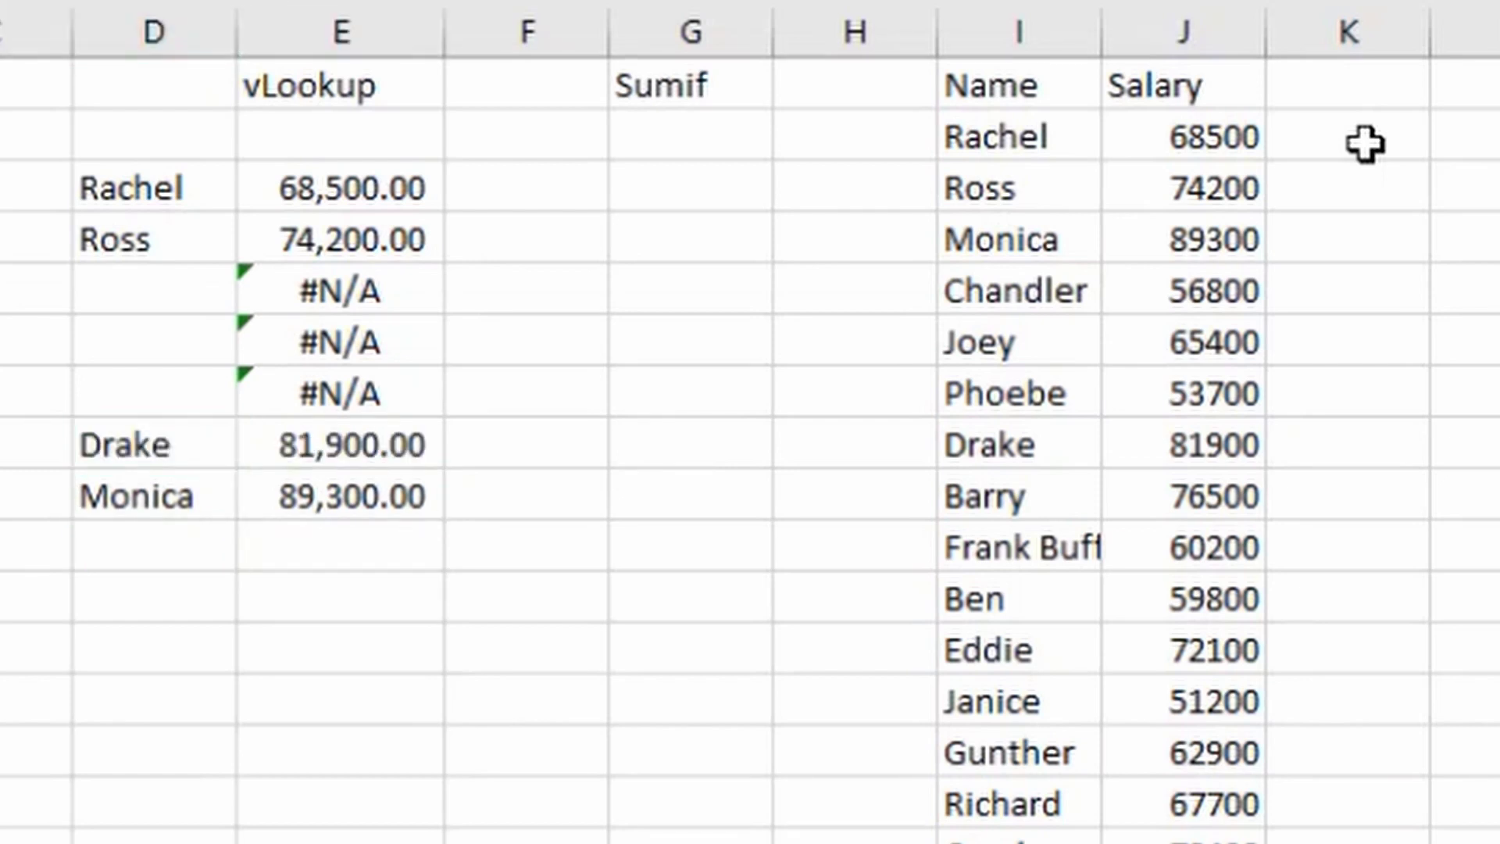
Review the arguments of the VLOOKUP formula in E3 once more, leaving it unedited
{"action": "key", "text": "Right"}
{"action": "key", "text": "Up"}
{"action": "key", "text": "Up"}
{"action": "key", "text": "Up"}
{"action": "key", "text": "Up"}
{"action": "key", "text": "Right"}
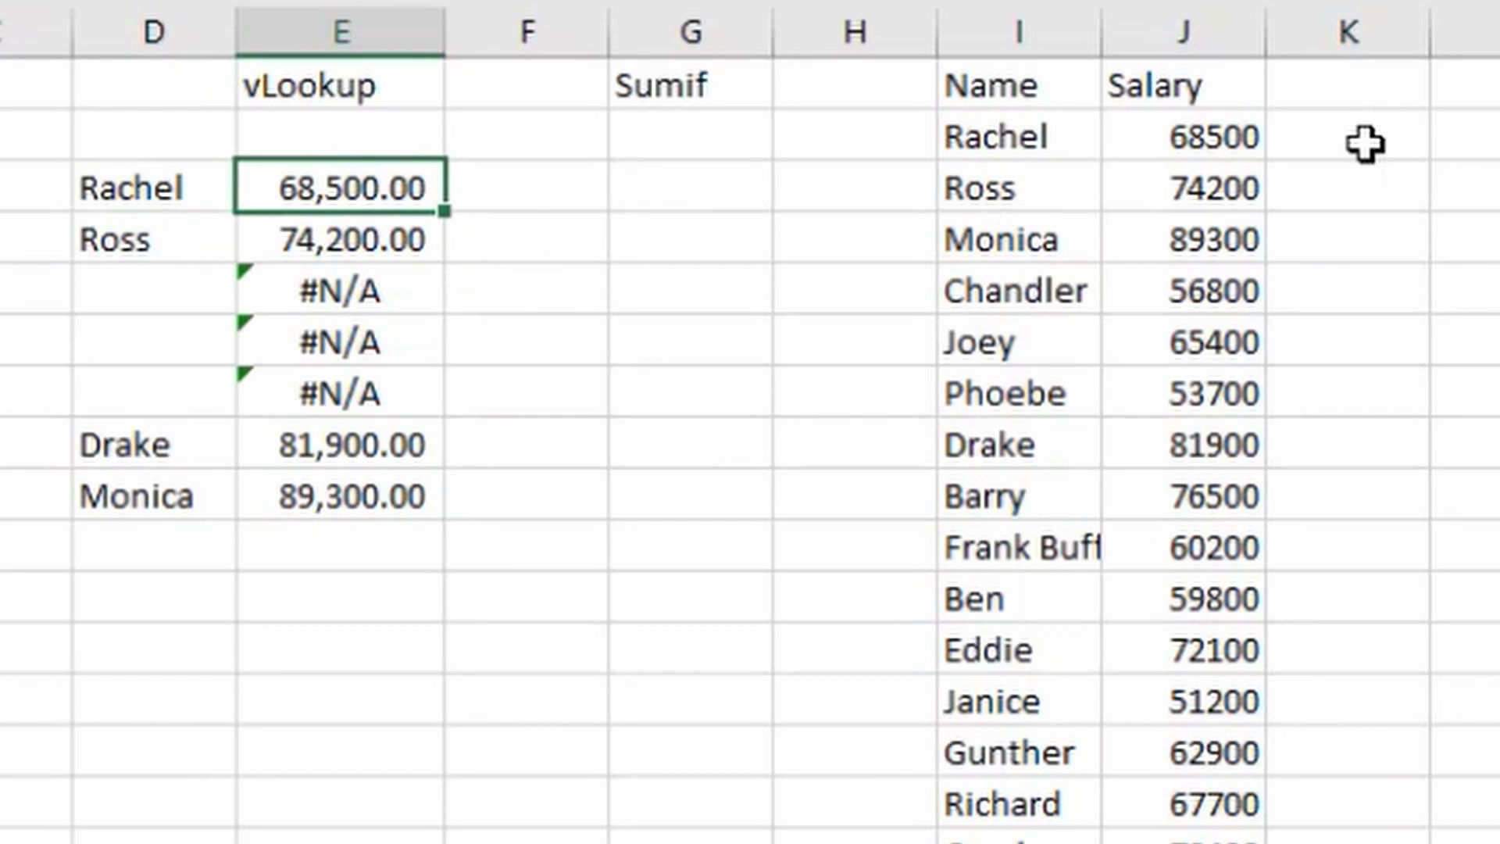
{"action": "key", "text": "F2"}
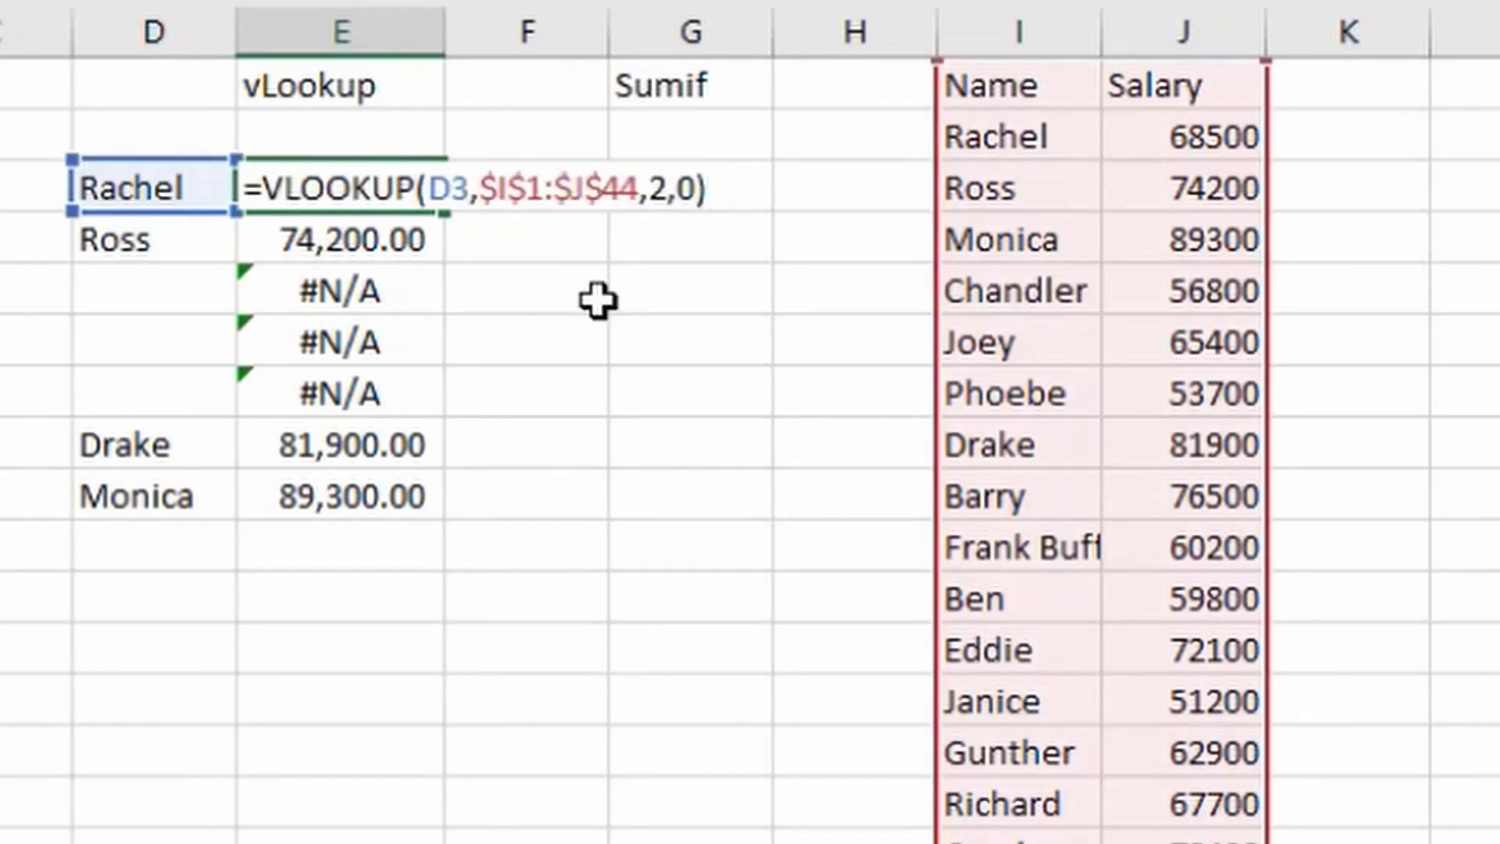
{"action": "key", "text": "Escape"}
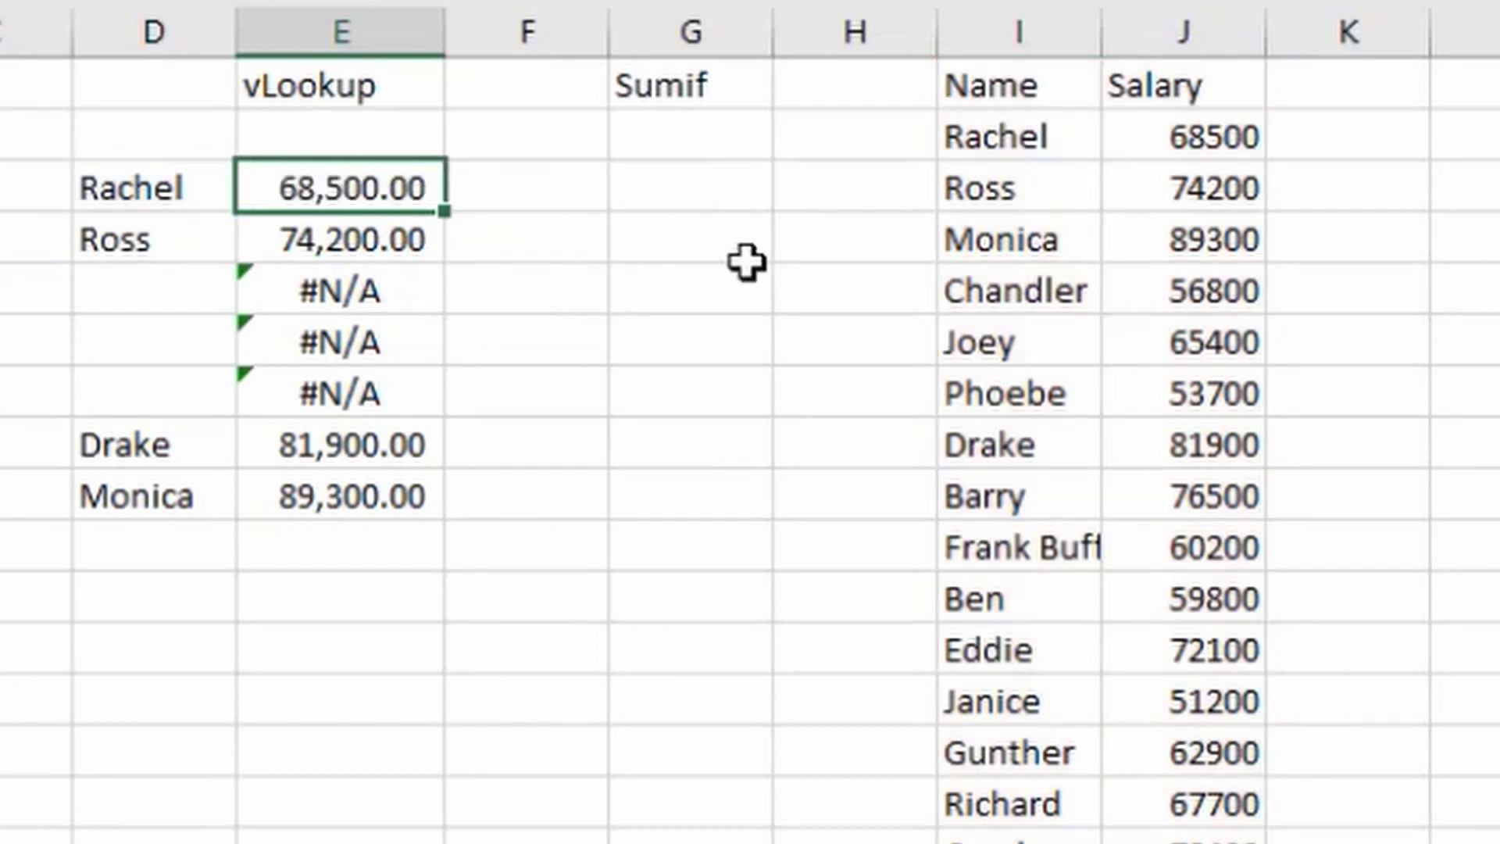
{"action": "left_click", "coordinate": [872, 186]}
{"action": "key", "text": "Left"}
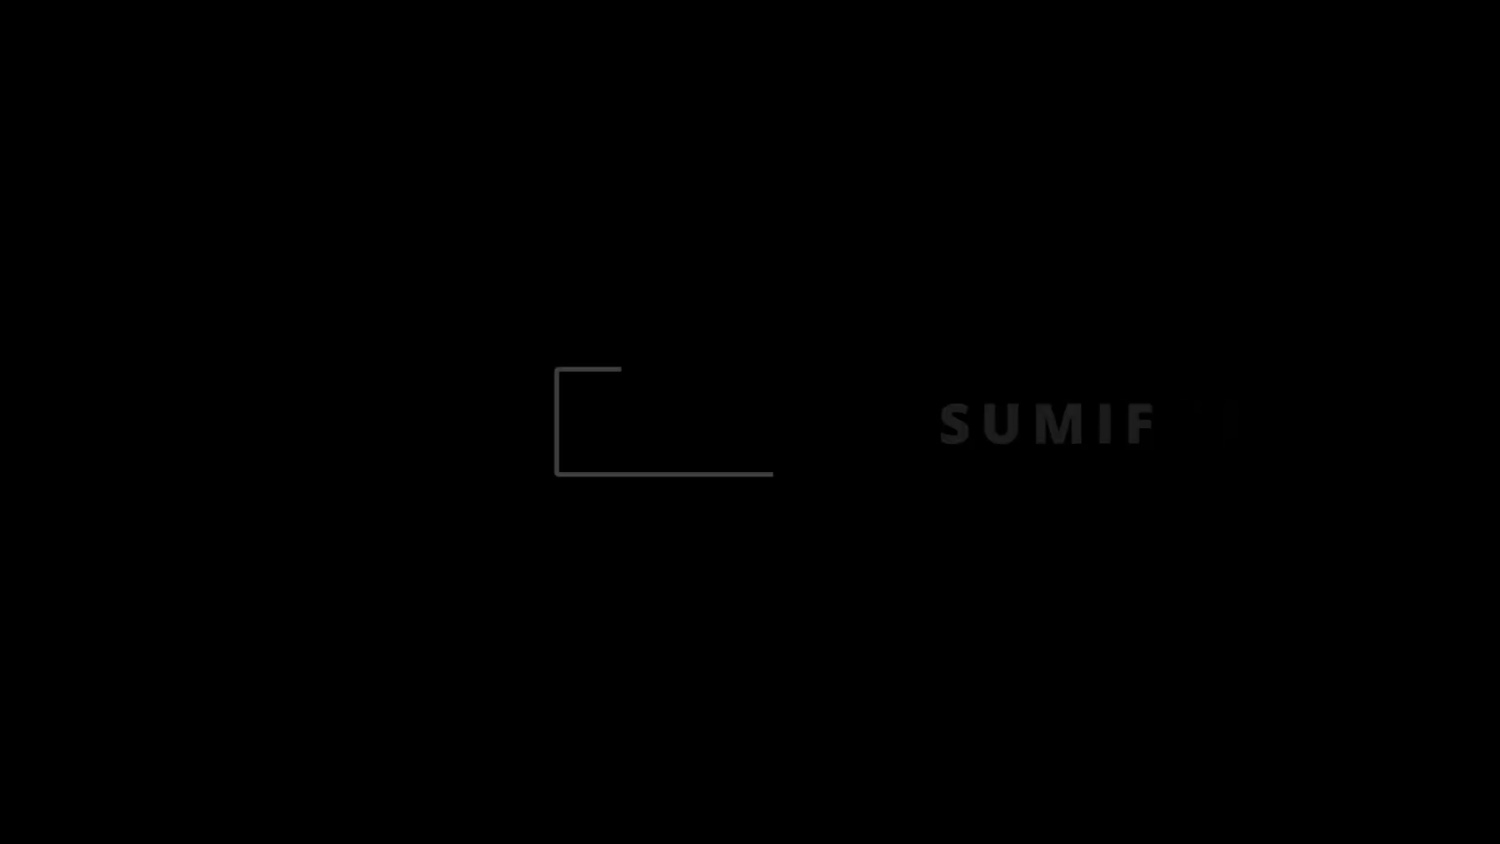
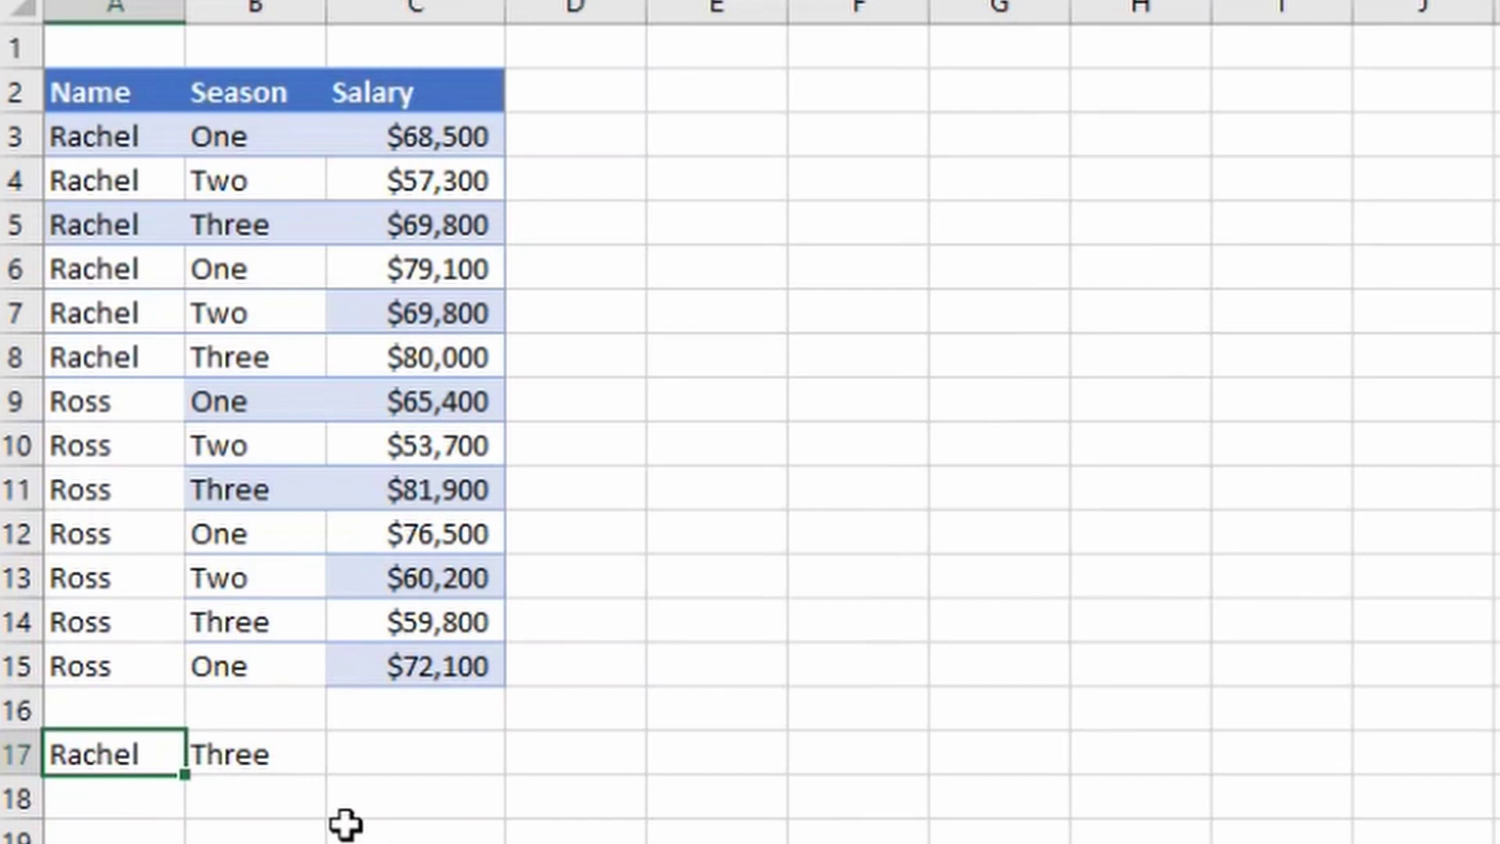
Start a SUMIFS formula in C17 with the Salary column range C2:C15 as the sum range
{"action": "left_click", "coordinate": [316, 762]}
{"action": "left_click", "coordinate": [402, 753]}
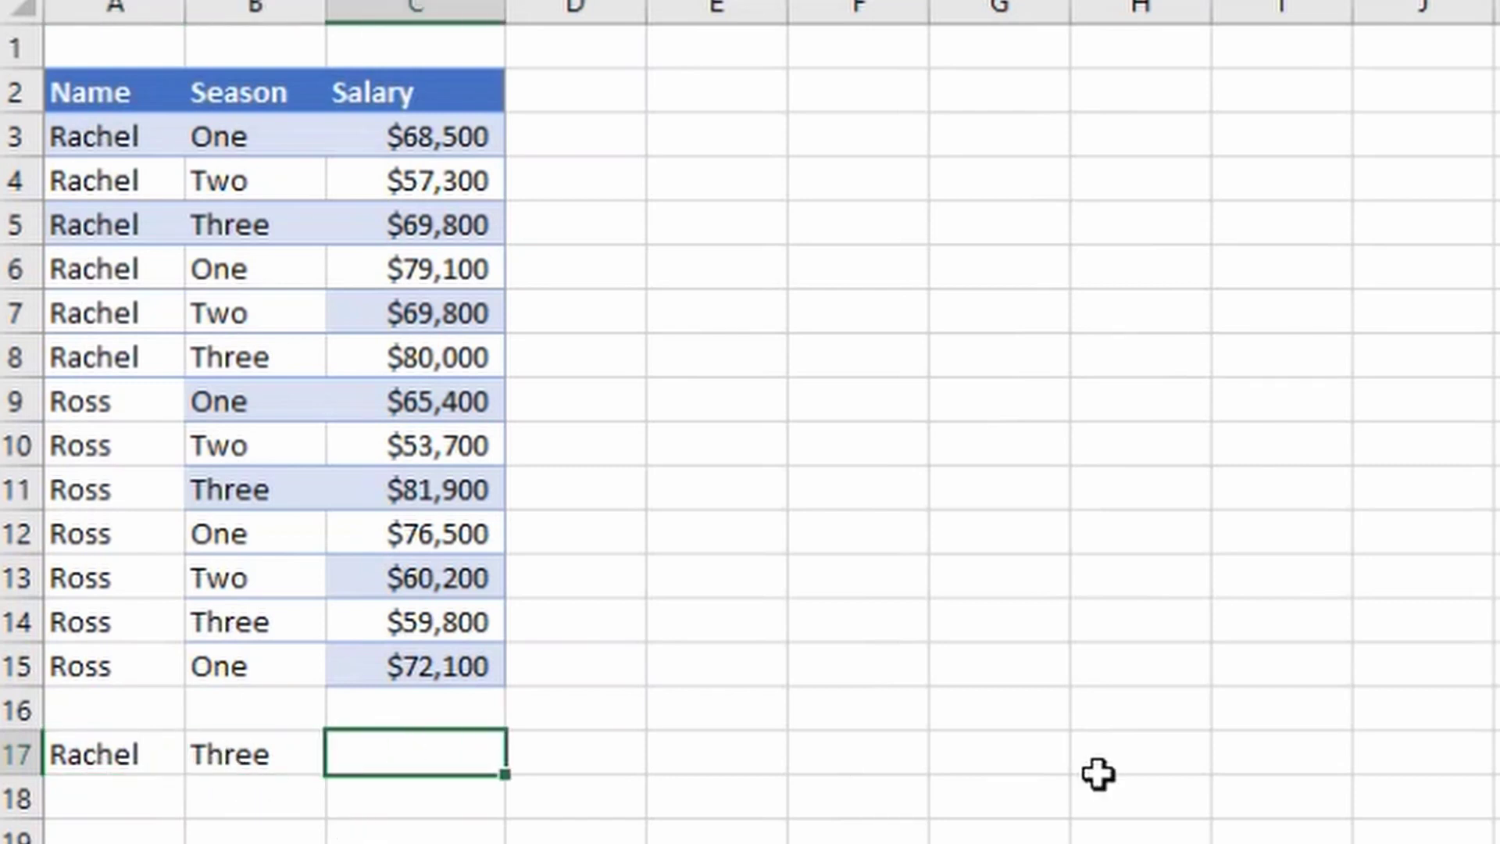
{"action": "type", "text": "=sumifs"}
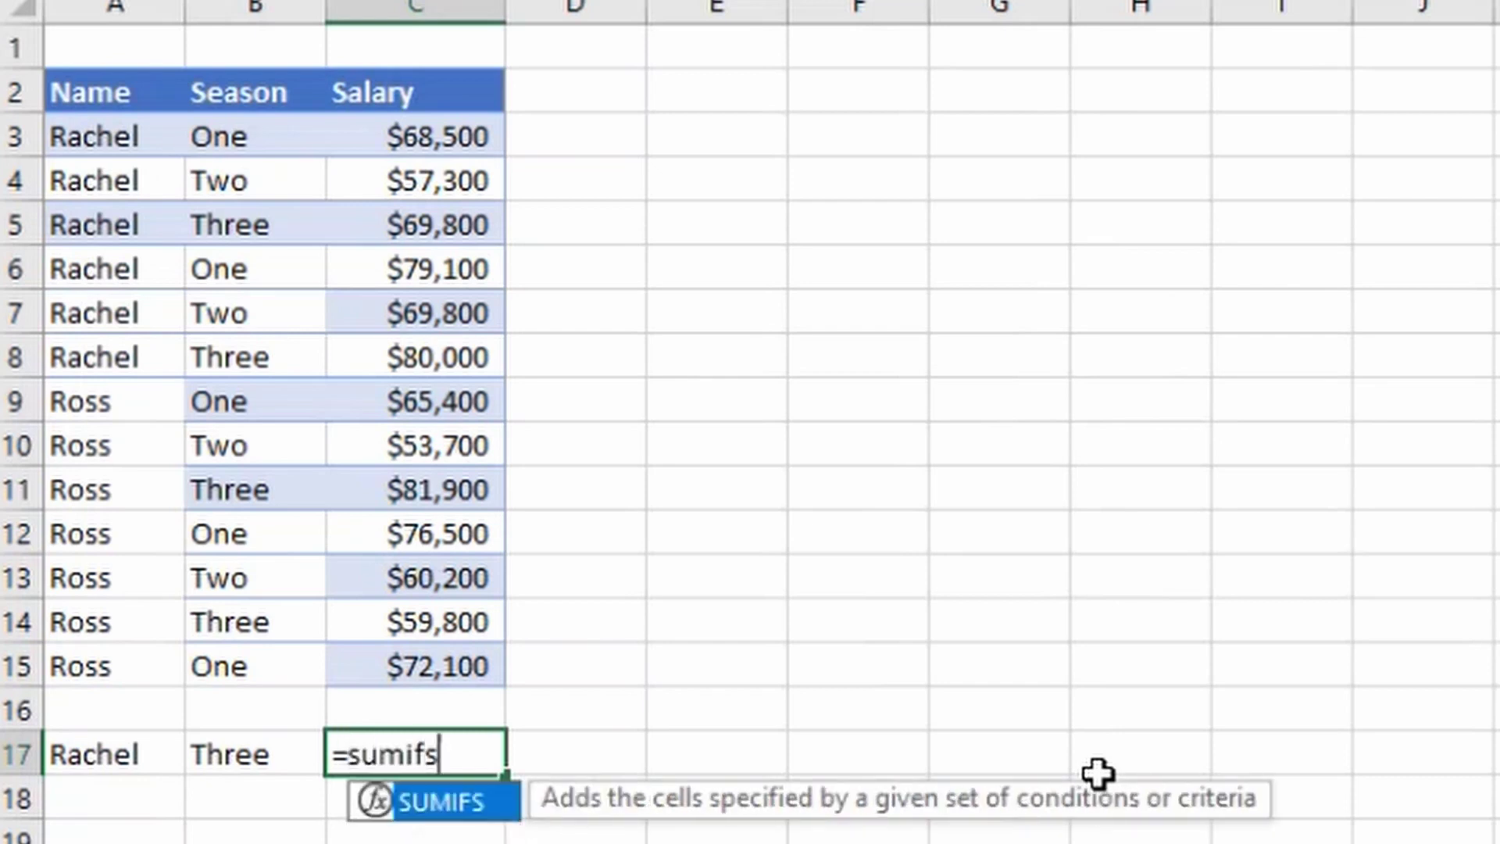
{"action": "key", "text": "Tab"}
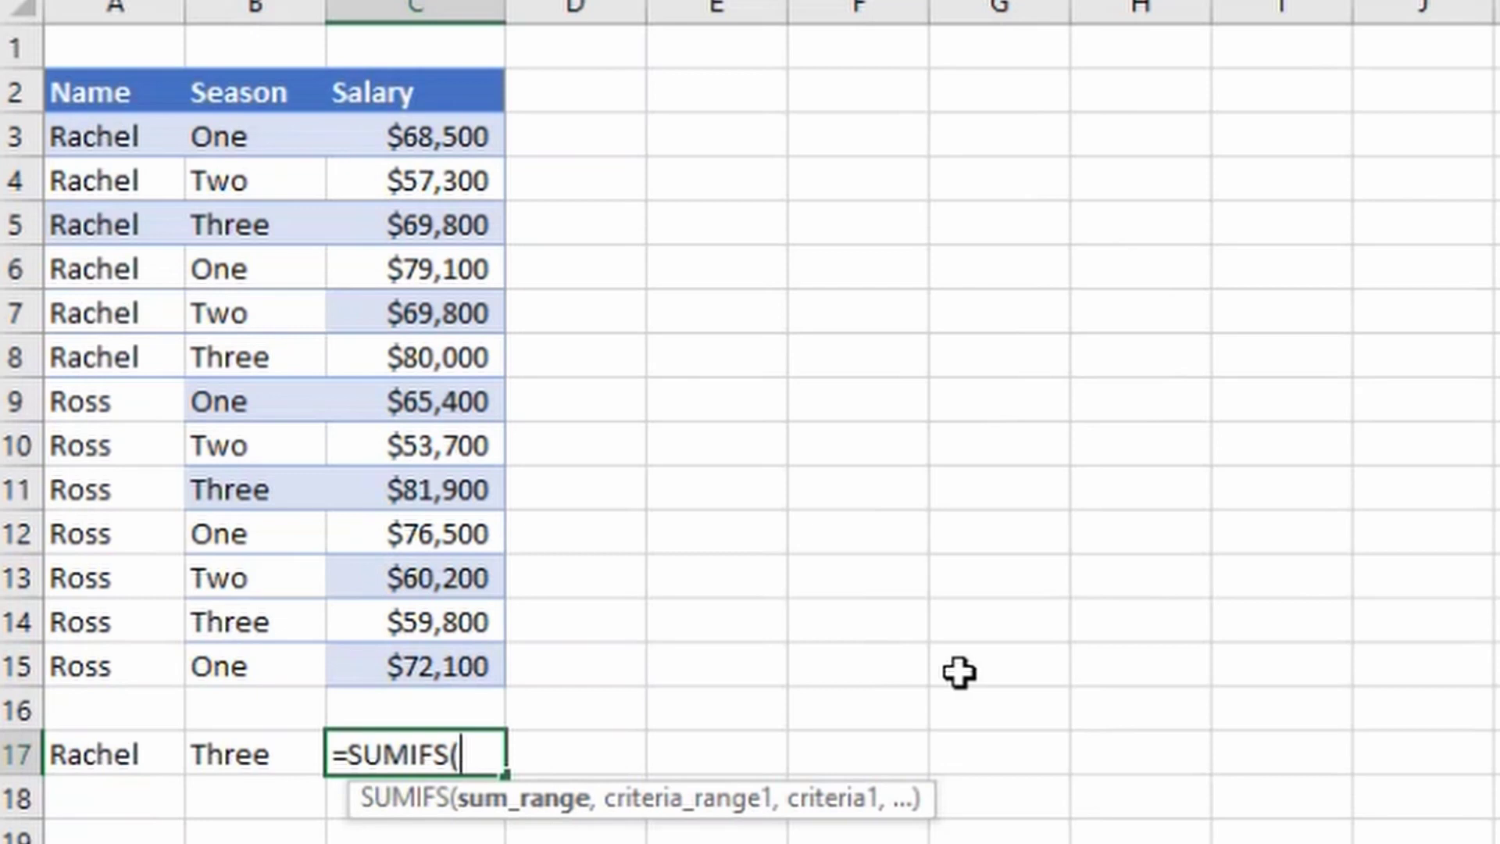
{"action": "left_click", "coordinate": [414, 96]}
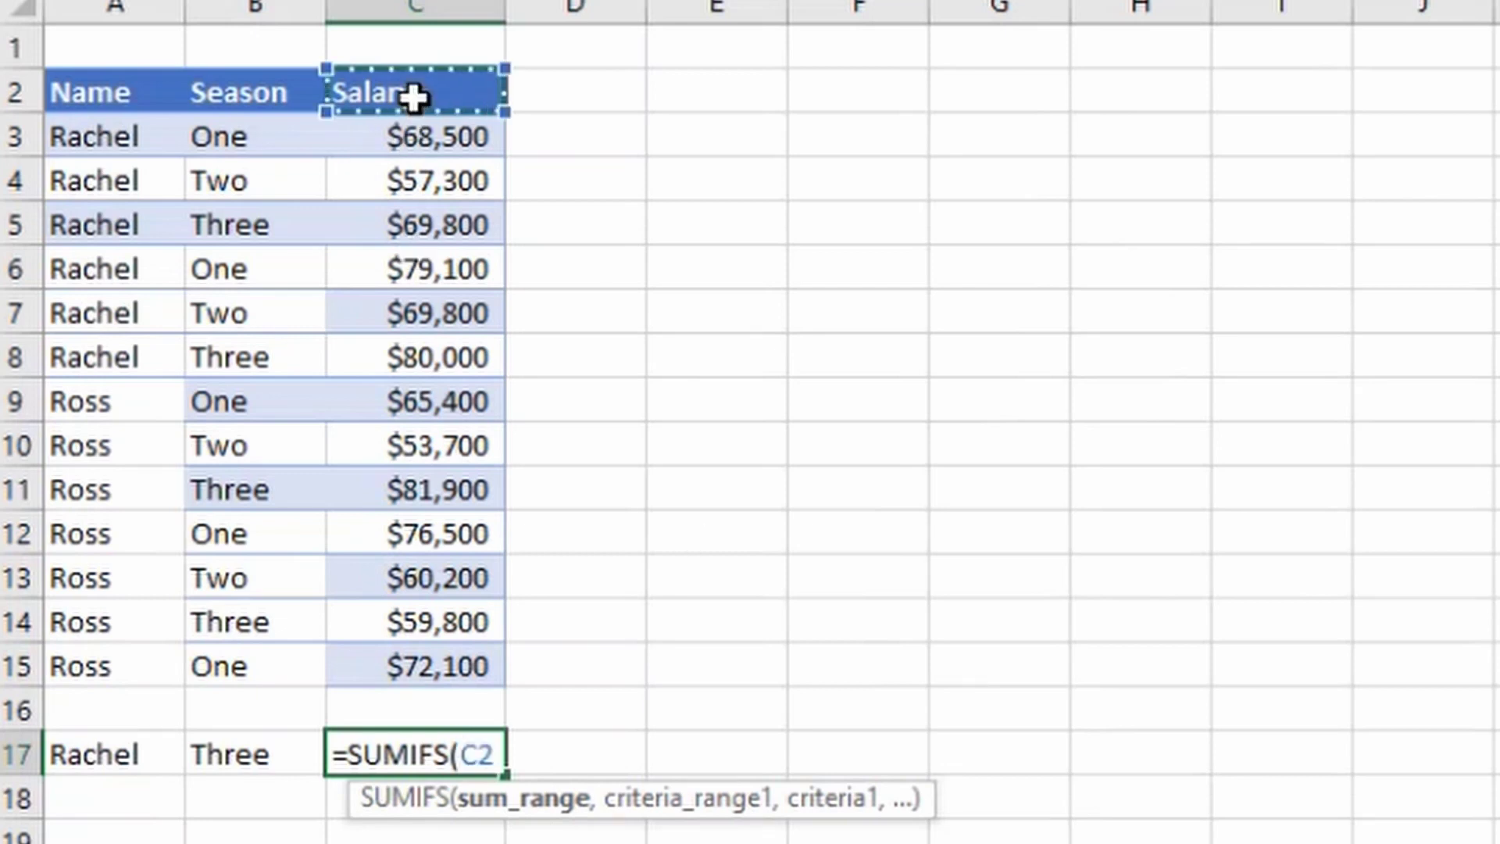
{"action": "key", "text": "ctrl+shift+Down"}
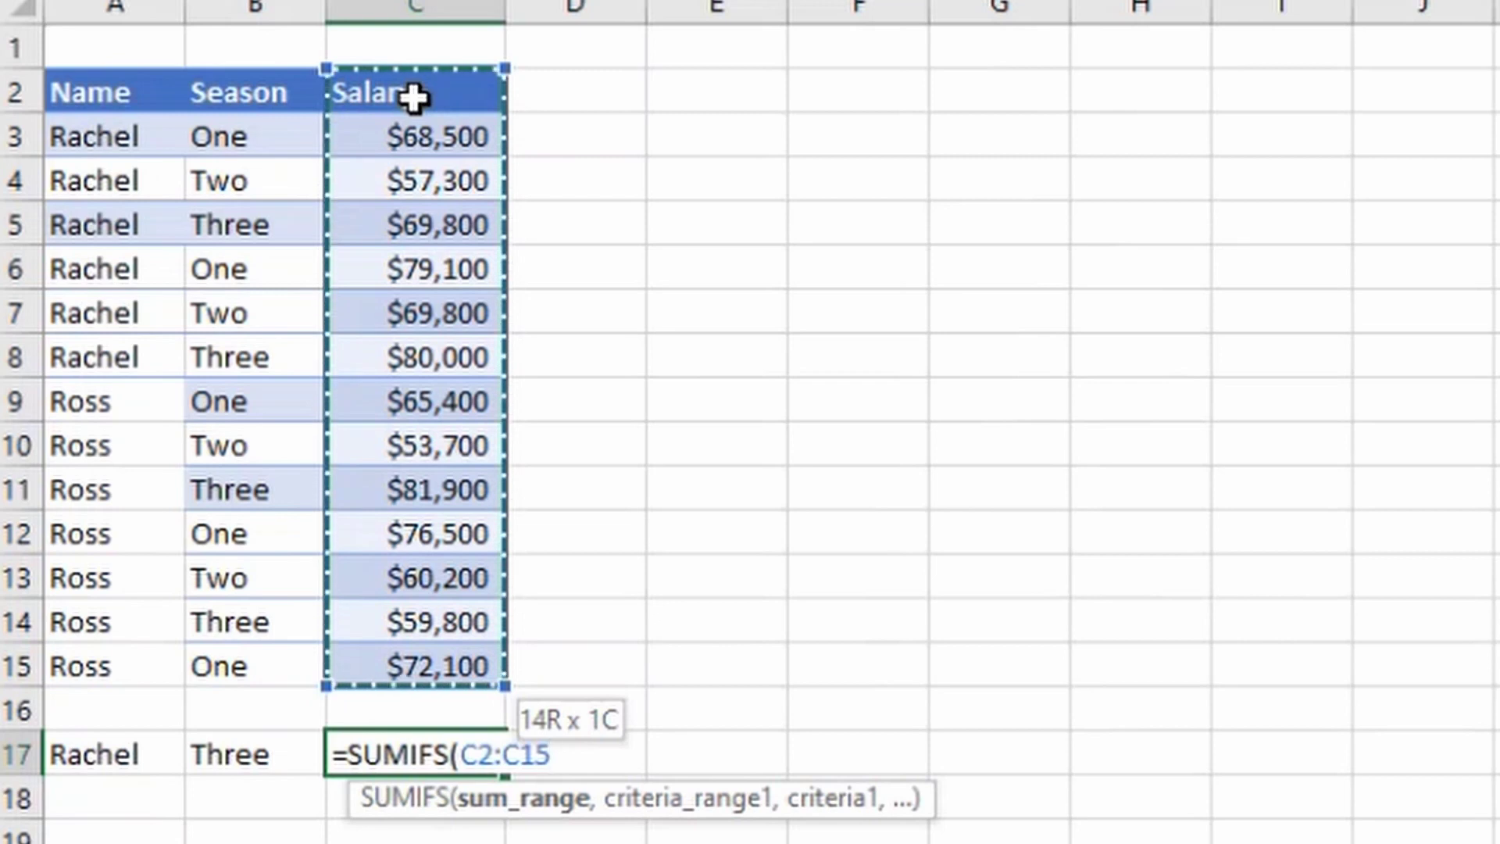
{"action": "type", "text": ","}
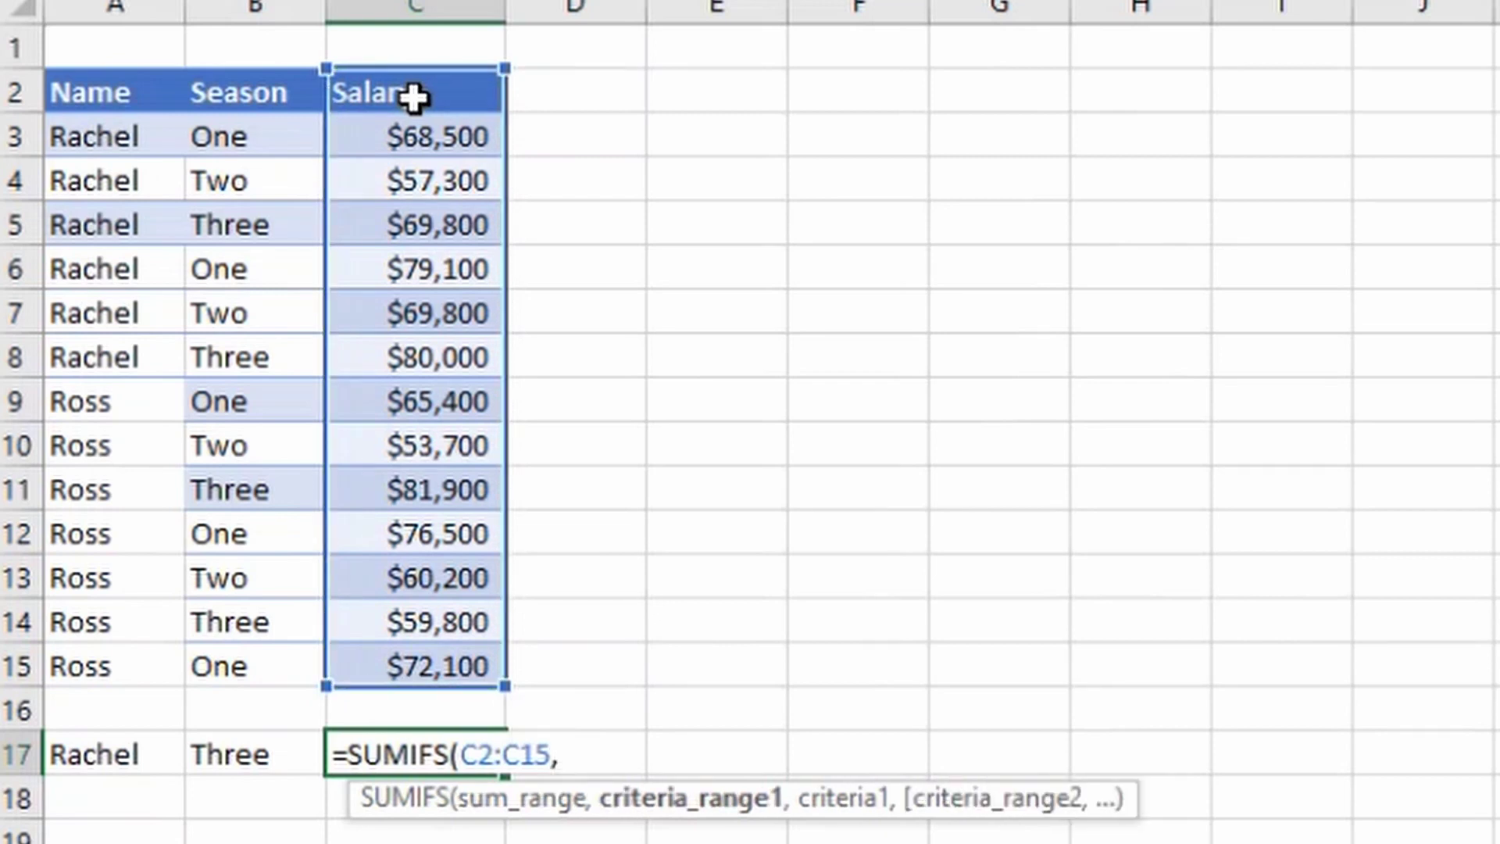
Add the Name column range A2:A15 as the first criteria range, with A17 as its criterion
{"action": "left_click", "coordinate": [116, 98]}
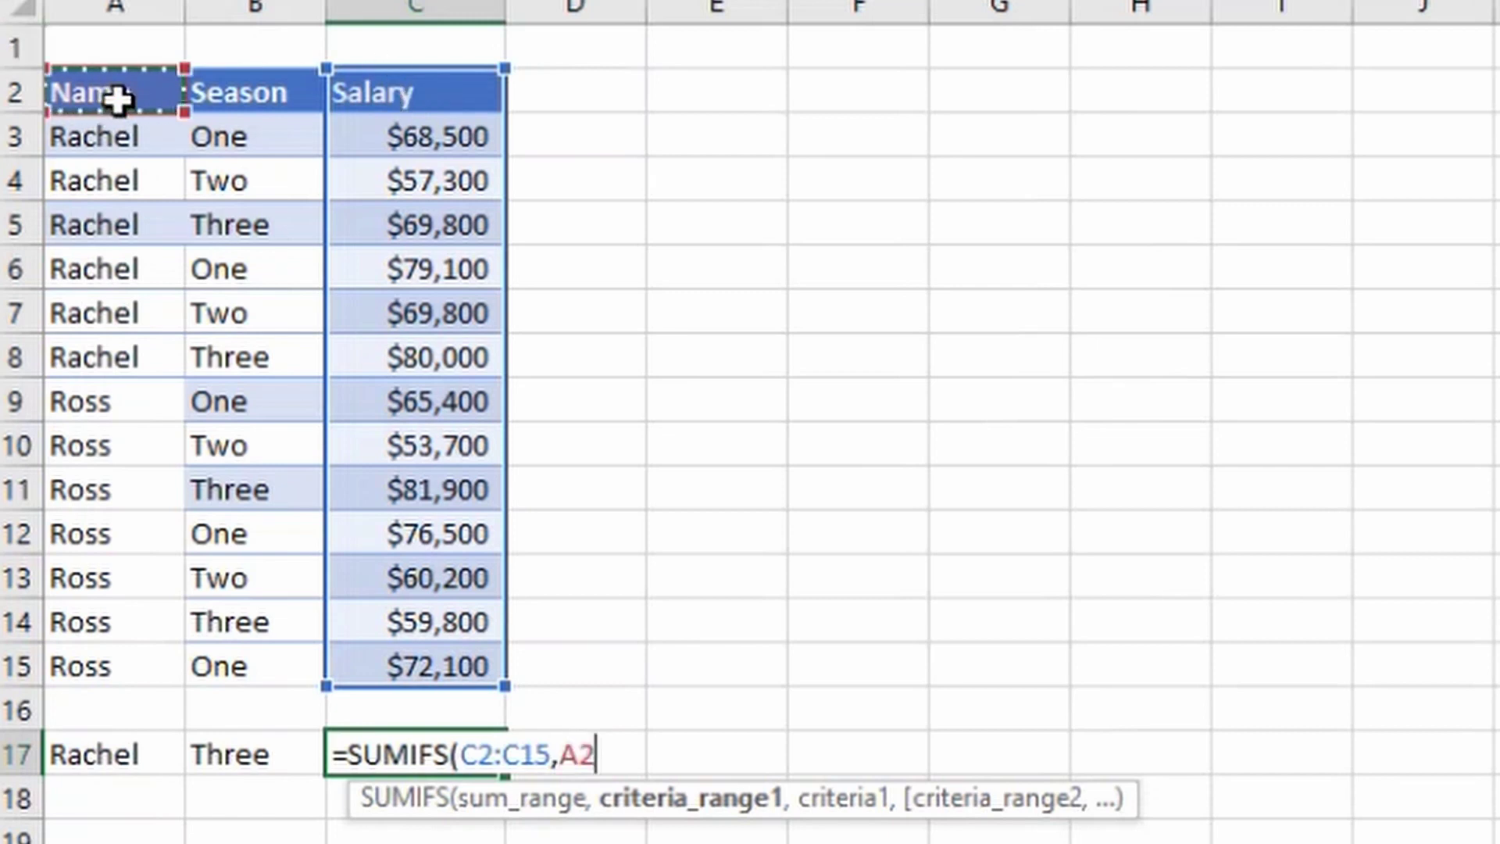
{"action": "key", "text": "ctrl+shift+Down"}
{"action": "type", "text": ","}
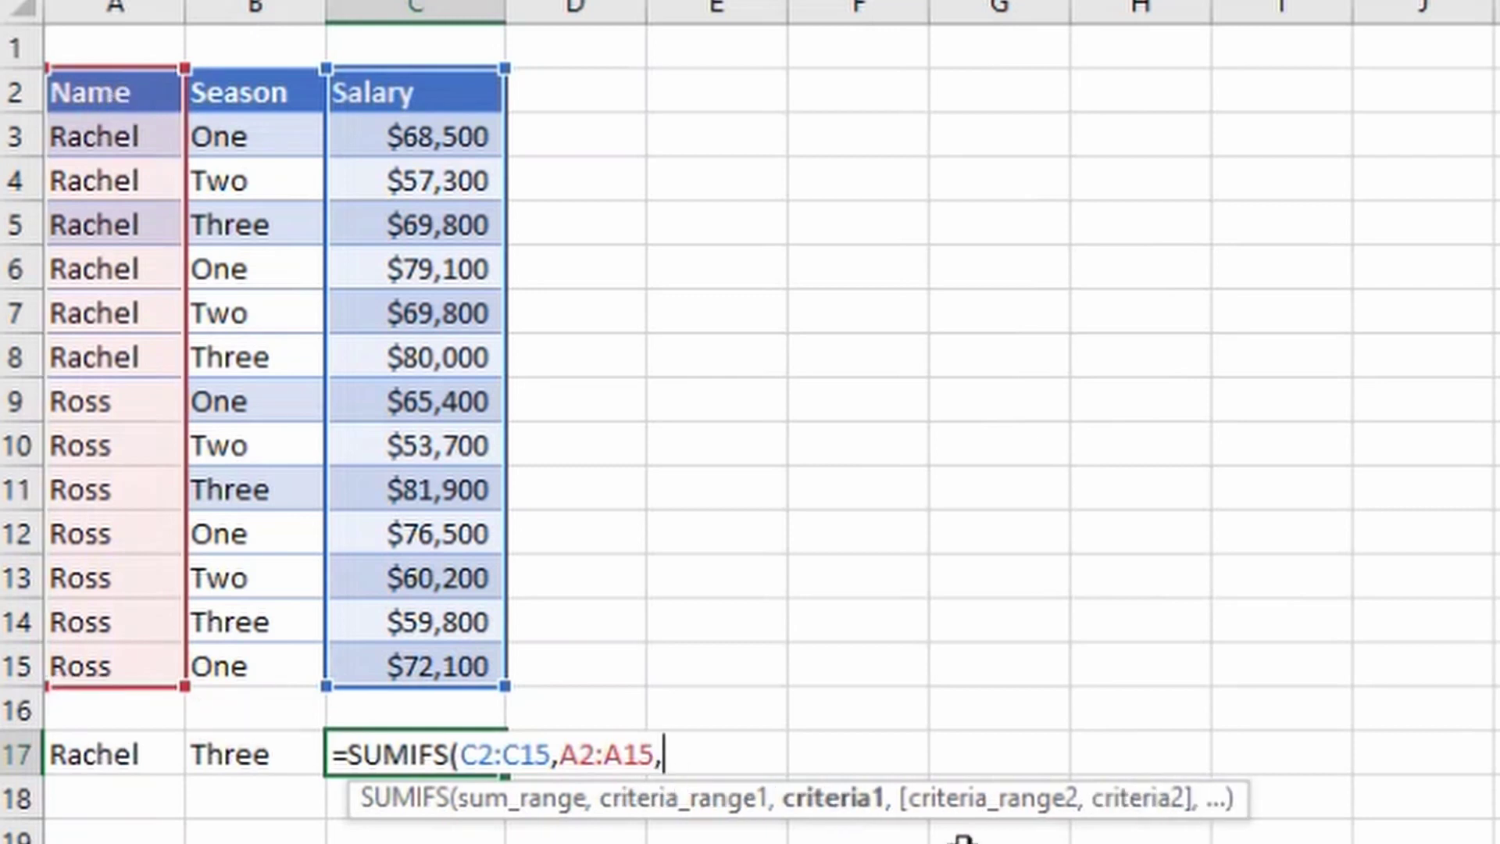
{"action": "left_click", "coordinate": [115, 756]}
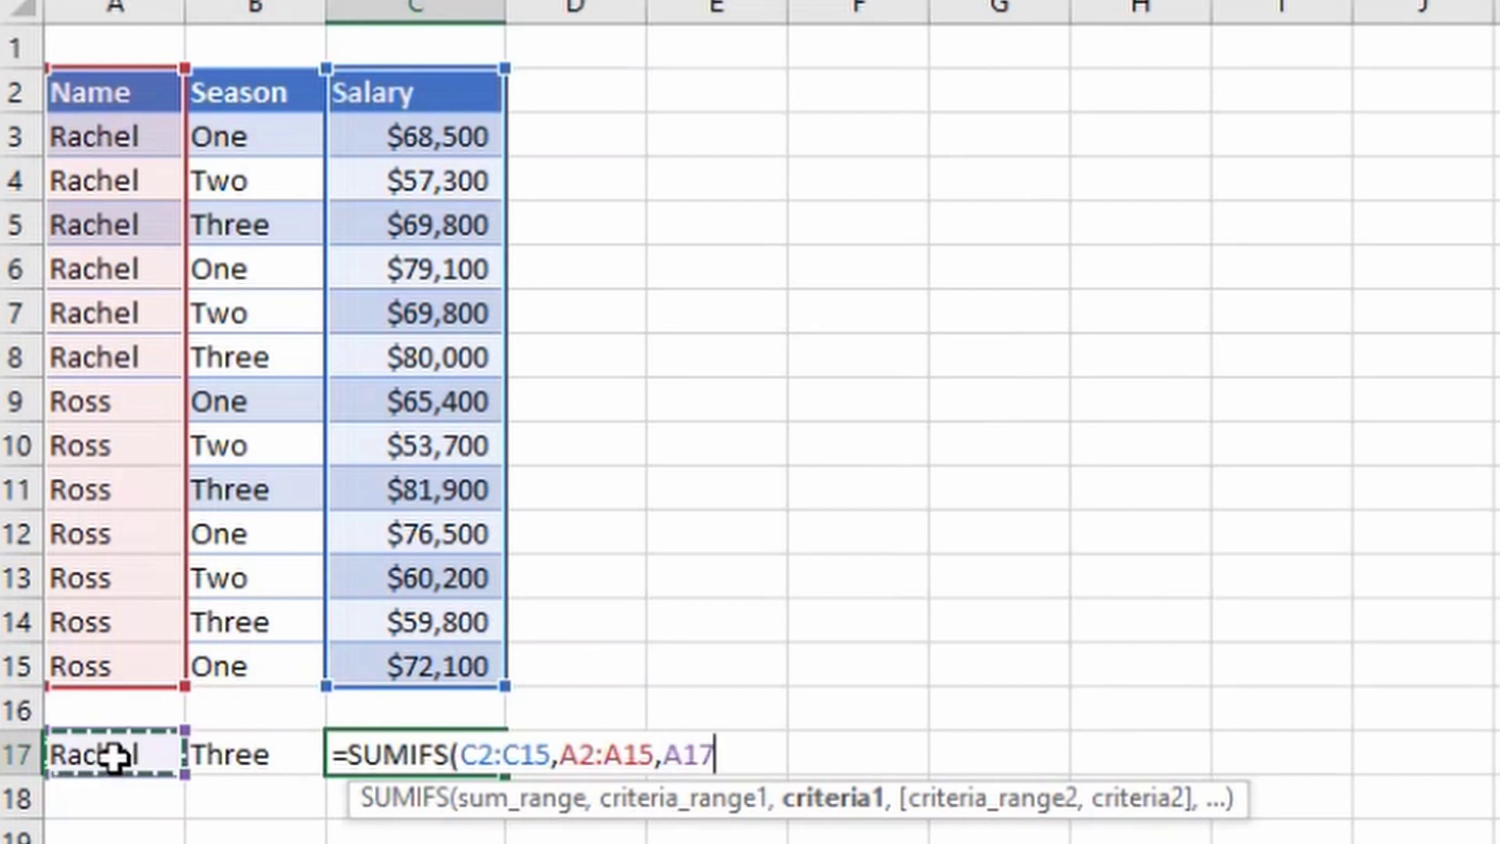
{"action": "type", "text": ","}
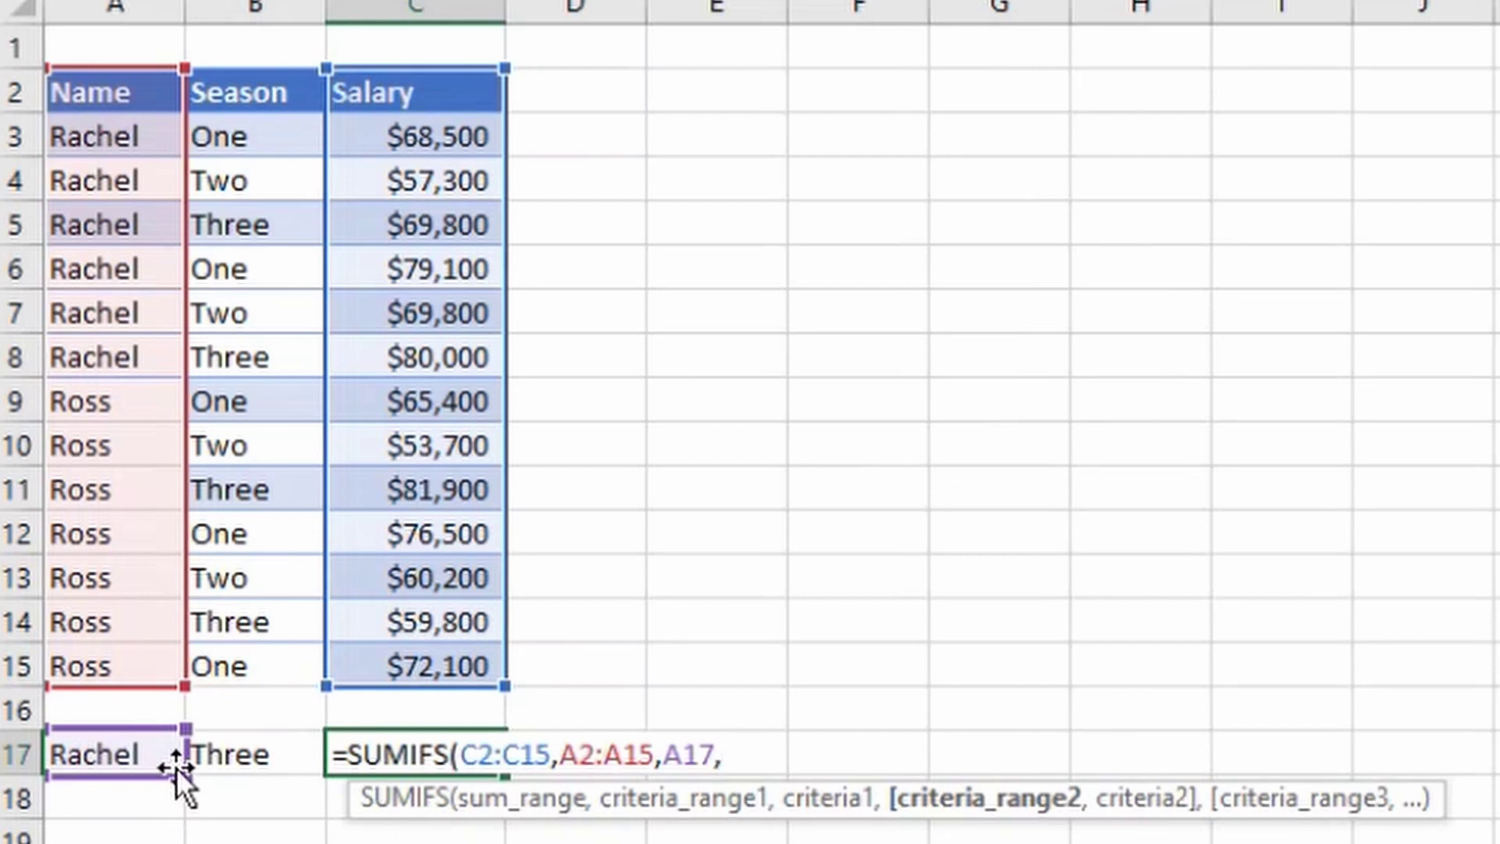
Add the Season range B2:B15 with criterion B17 as the second condition and complete the SUMIFS formula in C17
{"action": "left_click", "coordinate": [257, 98]}
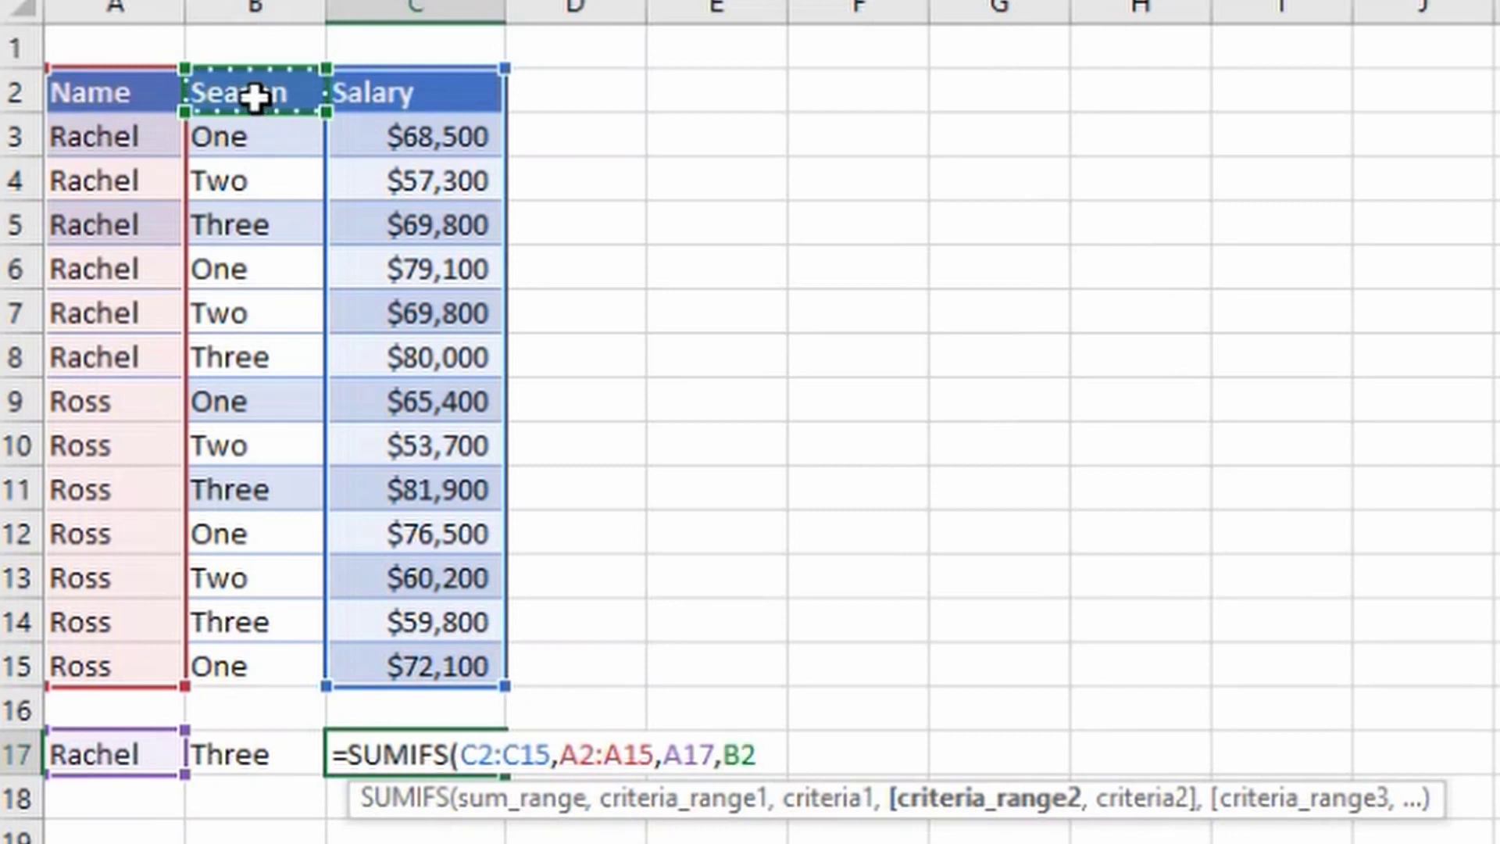
{"action": "key", "text": "ctrl+shift+Down"}
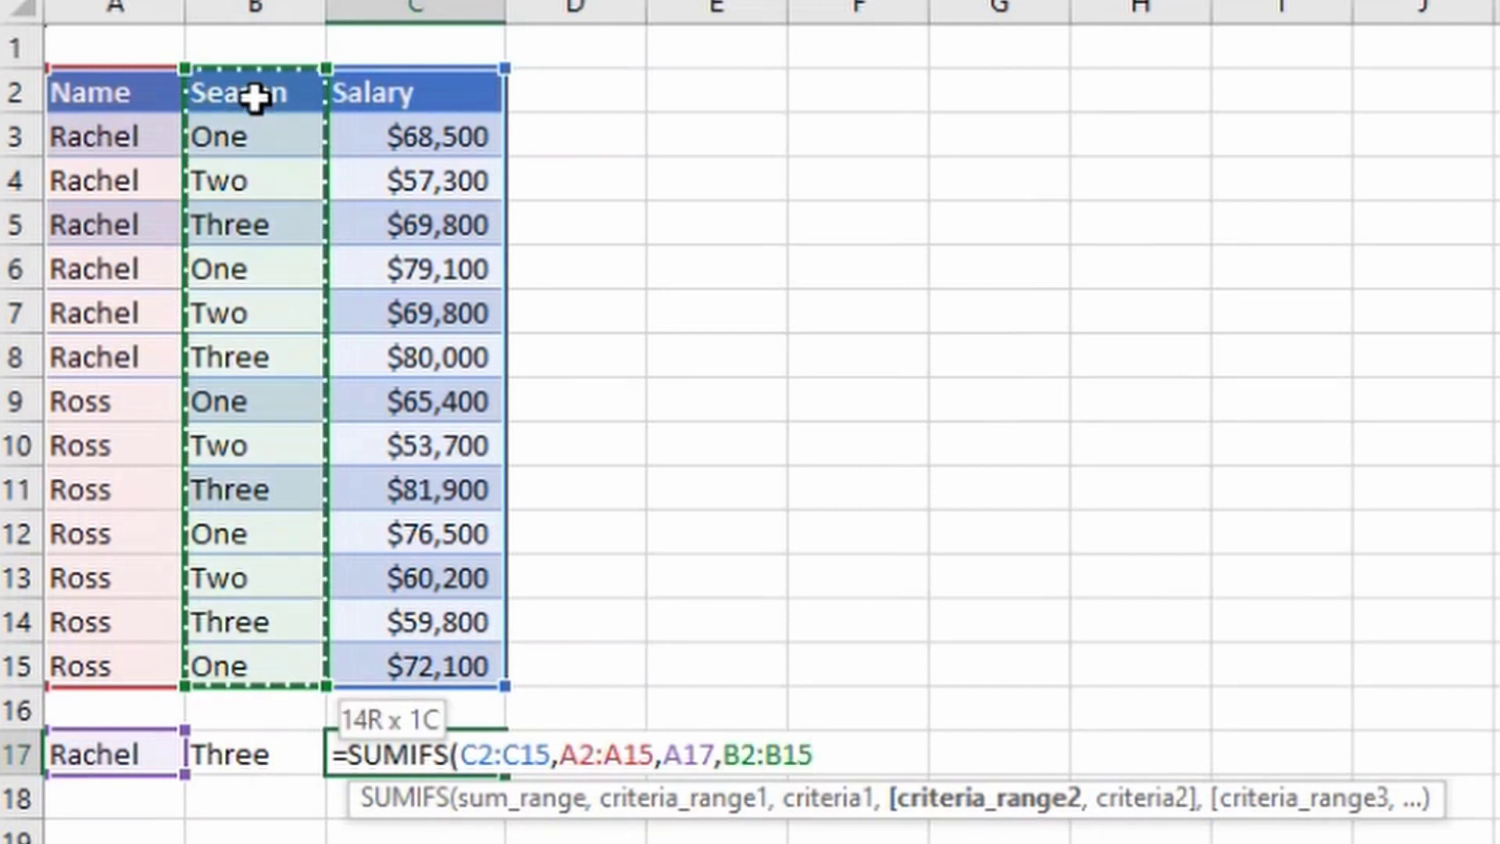
{"action": "type", "text": ","}
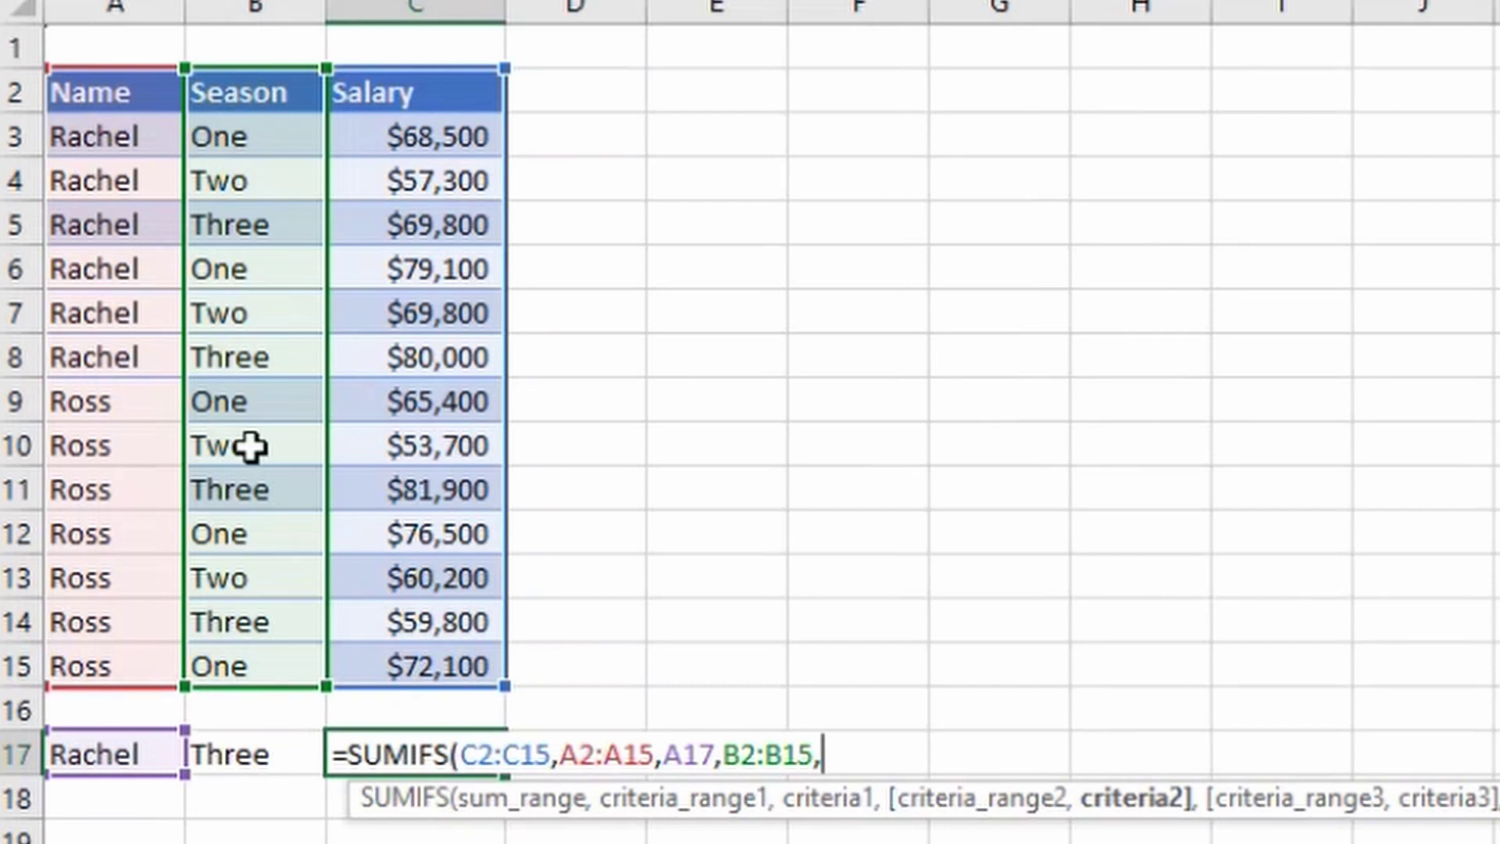
{"action": "left_click", "coordinate": [271, 754]}
{"action": "type", "text": ")"}
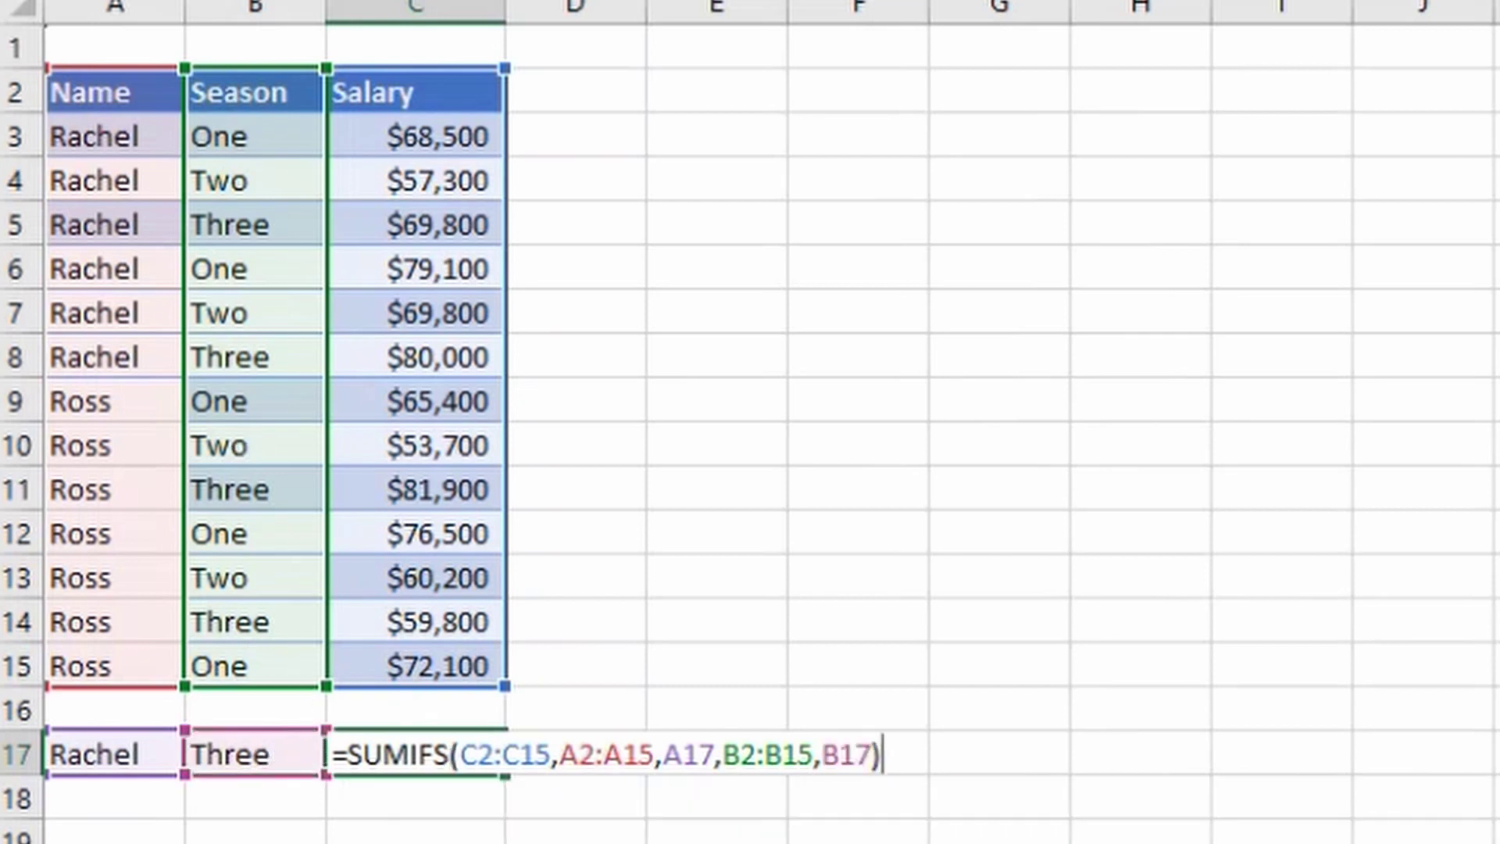
{"action": "key", "text": "Return"}
{"action": "left_click", "coordinate": [414, 754]}
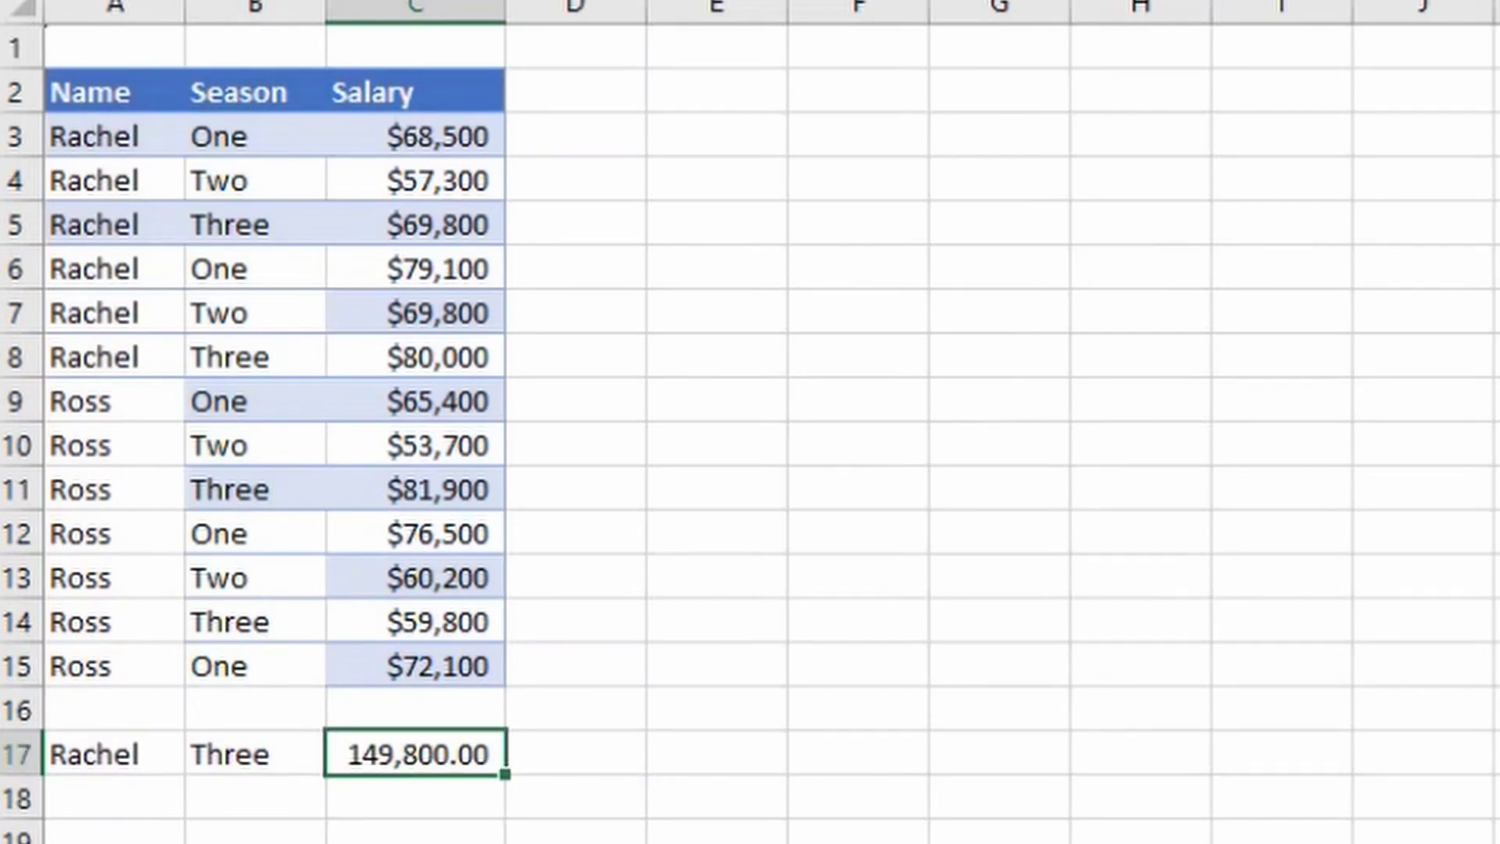
Fill A18 with the same name as A17 and B18 with Two, and copy the SUMIFS formula down to C18
{"action": "key", "text": "Down"}
{"action": "key", "text": "Left"}
{"action": "key", "text": "Left"}
{"action": "type", "text": "Rachel"}
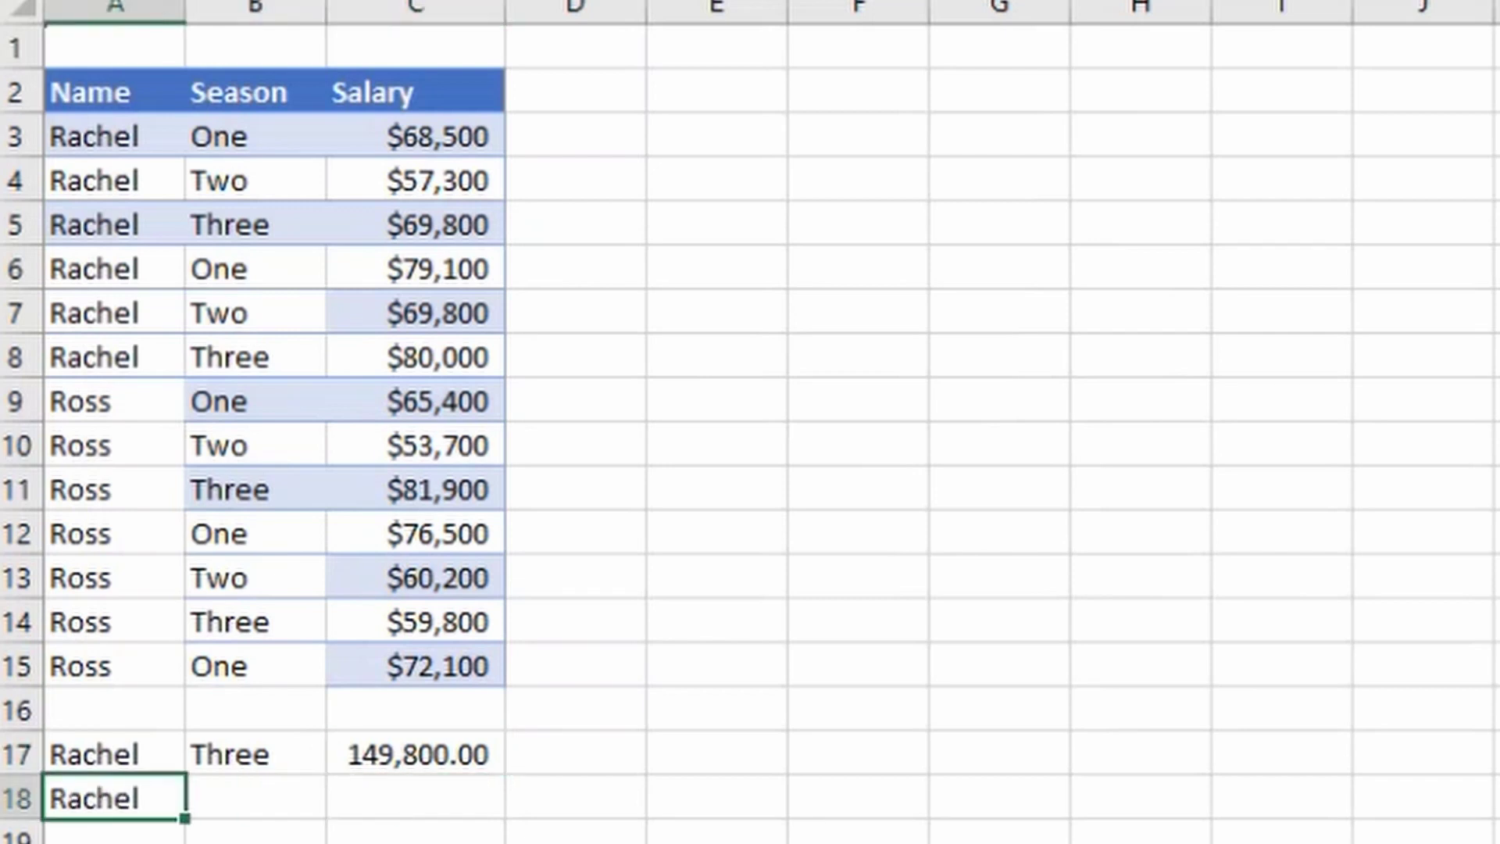
{"action": "key", "text": "Tab"}
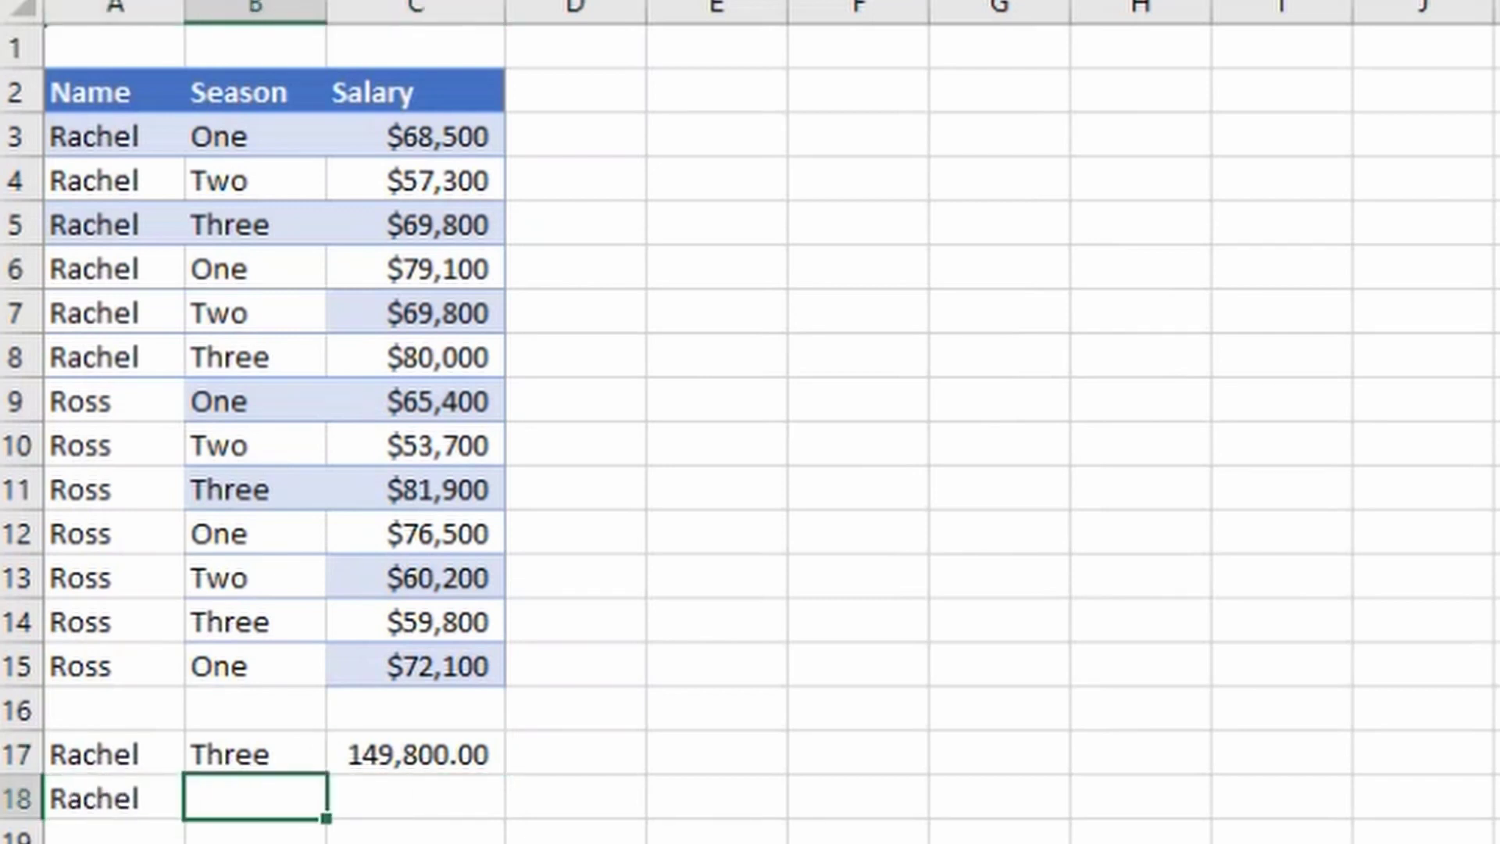
{"action": "type", "text": "Two"}
{"action": "key", "text": "Tab"}
{"action": "key", "text": "ctrl+d"}
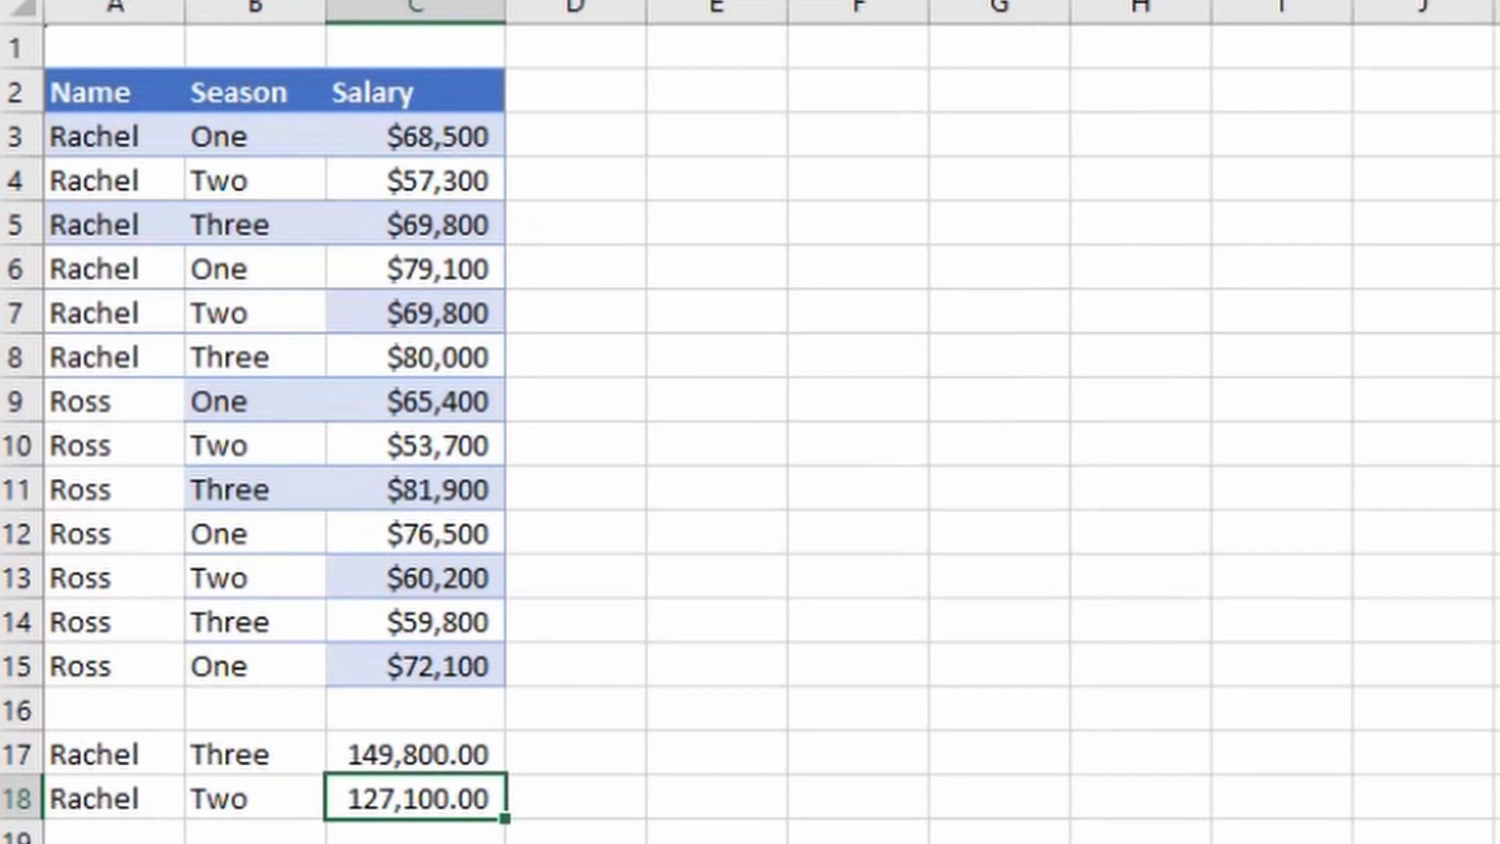
Turn on filtering for the salary table's header row
{"action": "key", "text": "Up"}
{"action": "key", "text": "Up"}
{"action": "key", "text": "Up"}
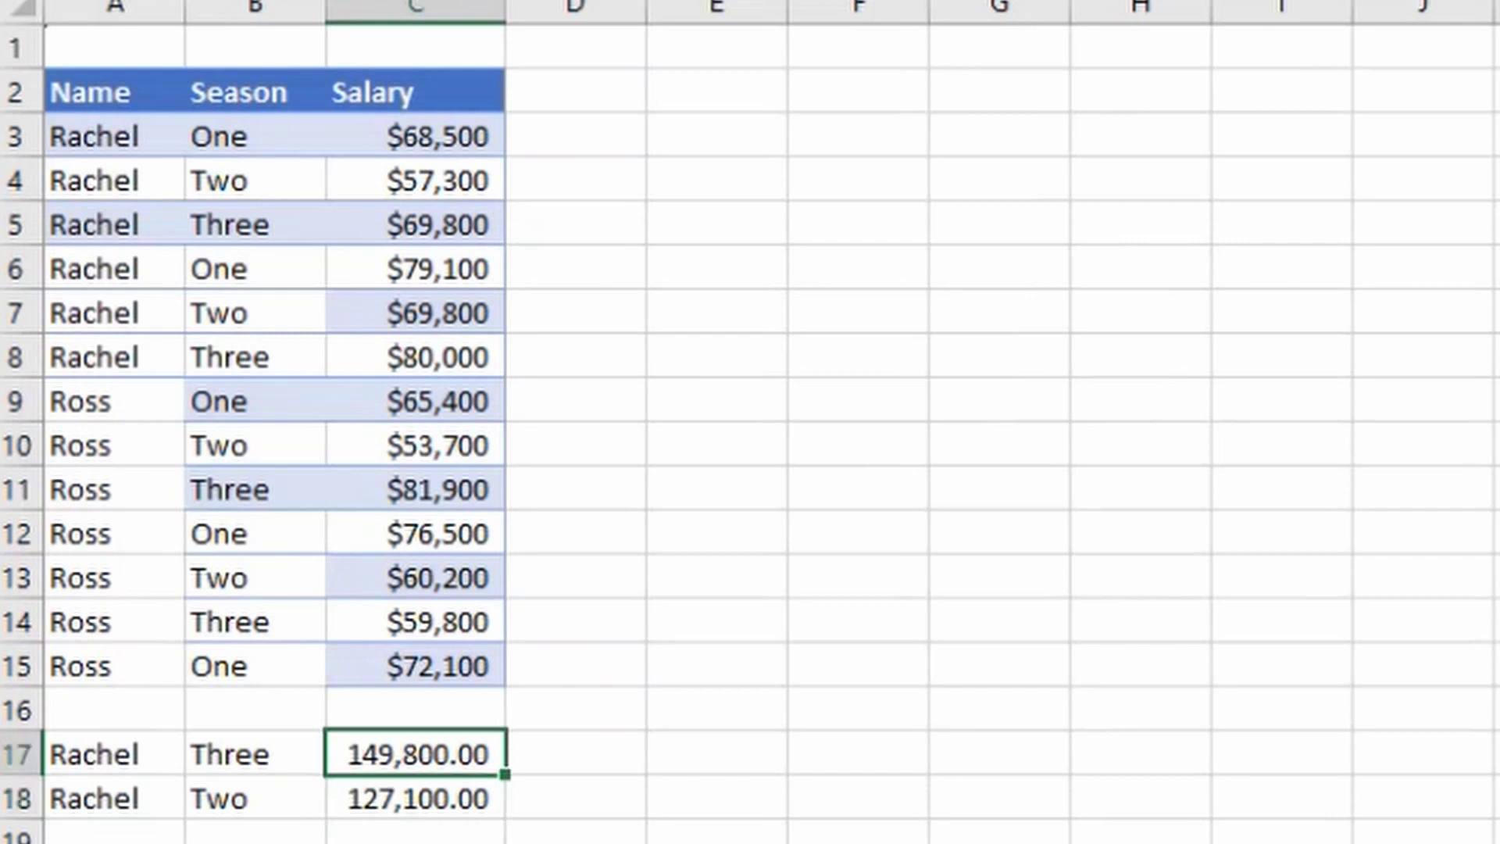
{"action": "key", "text": "ctrl+a"}
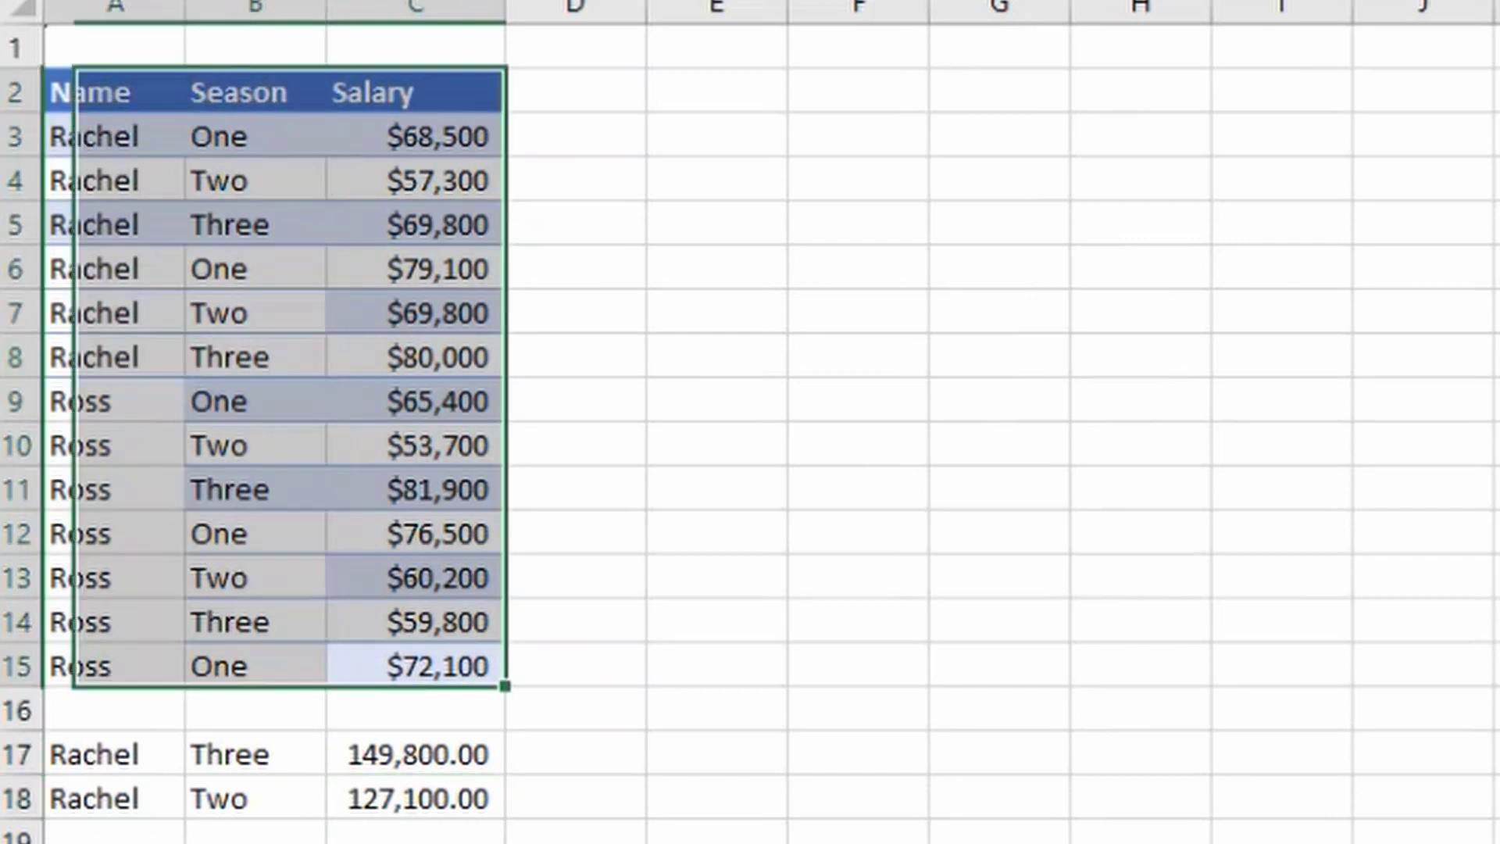
{"action": "key", "text": "ctrl+shift+l"}
{"action": "left_click", "coordinate": [113, 93]}
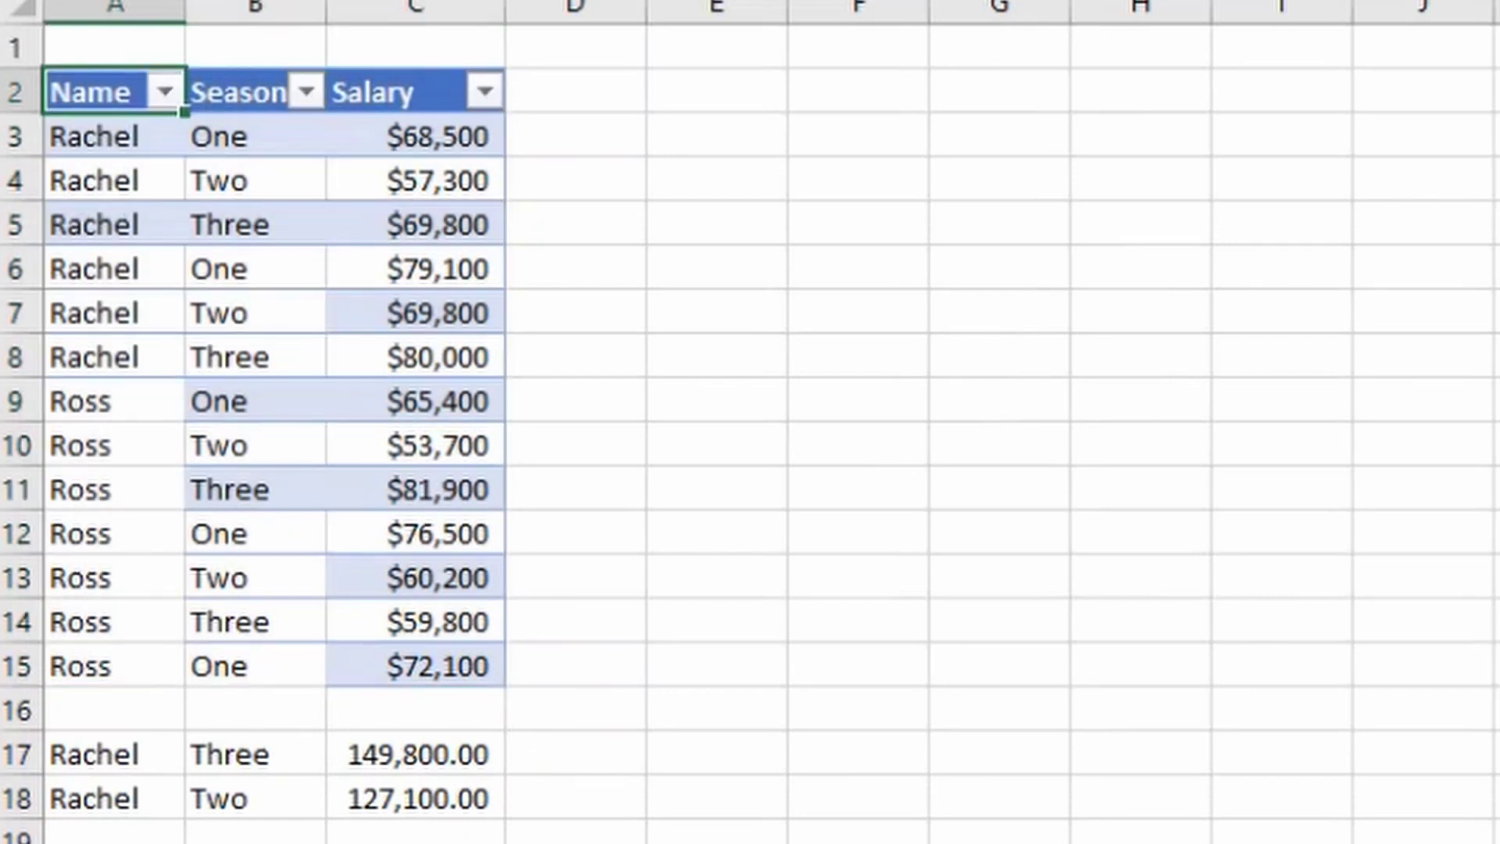
Filter the Name column to show only the rows matching the name in A17
{"action": "key", "text": "alt+Down"}
{"action": "key", "text": "Down"}
{"action": "key", "text": "Down"}
{"action": "key", "text": "Down"}
{"action": "key", "text": "Down"}
{"action": "key", "text": "Down"}
{"action": "key", "text": "Down"}
{"action": "key", "text": "Down"}
{"action": "key", "text": "Down"}
{"action": "key", "text": "Down"}
{"action": "key", "text": "Down"}
{"action": "key", "text": "space"}
{"action": "key", "text": "Return"}
Filter the Season column to show only Three
{"action": "key", "text": "Right"}
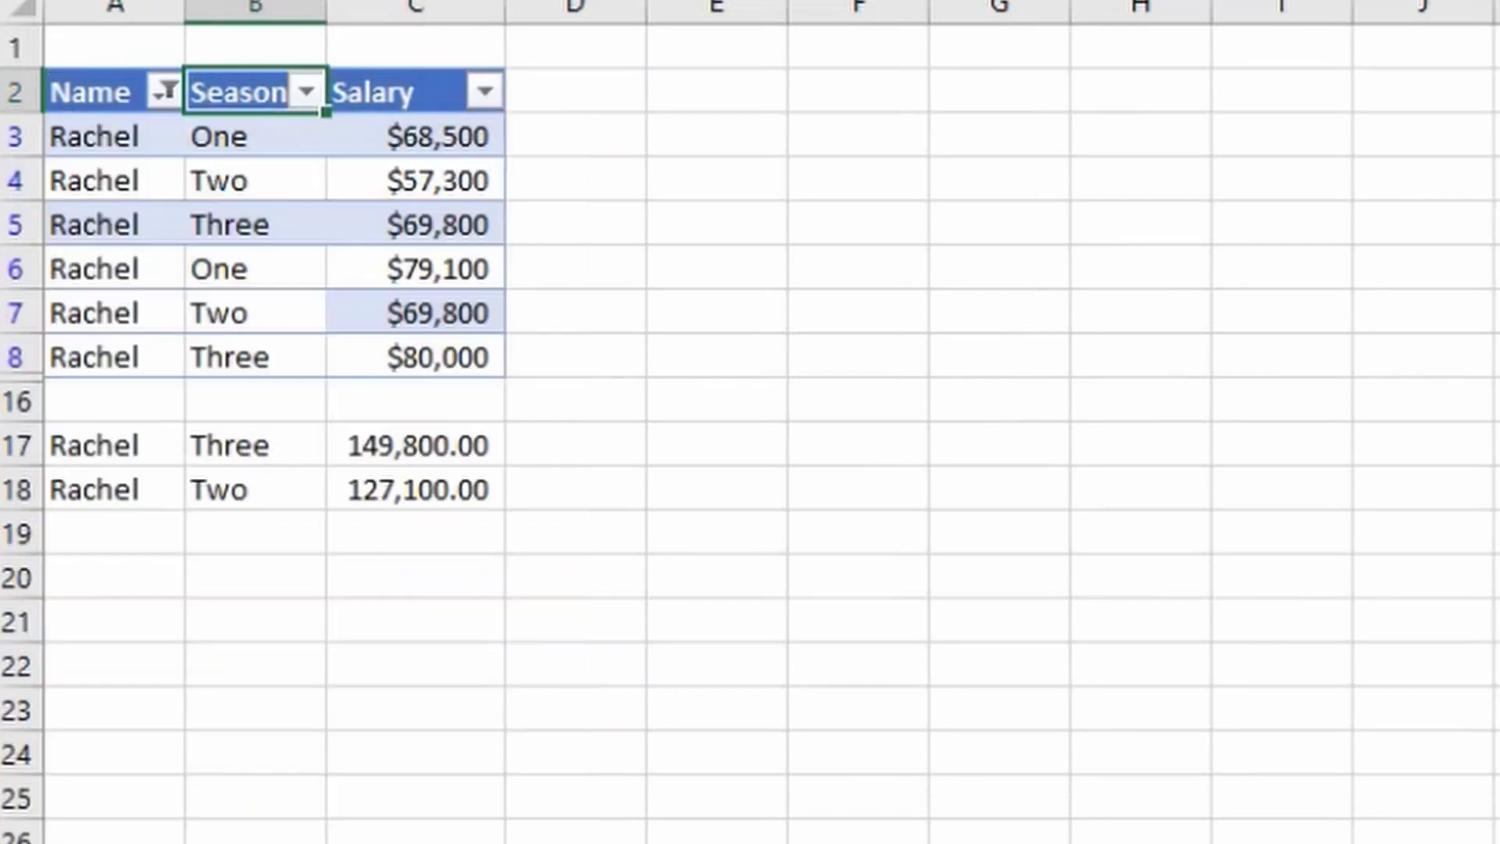
{"action": "key", "text": "alt+Down"}
{"action": "key", "text": "Down"}
{"action": "key", "text": "Down"}
{"action": "key", "text": "Down"}
{"action": "key", "text": "Down"}
{"action": "key", "text": "Down"}
{"action": "key", "text": "Down"}
{"action": "key", "text": "Down"}
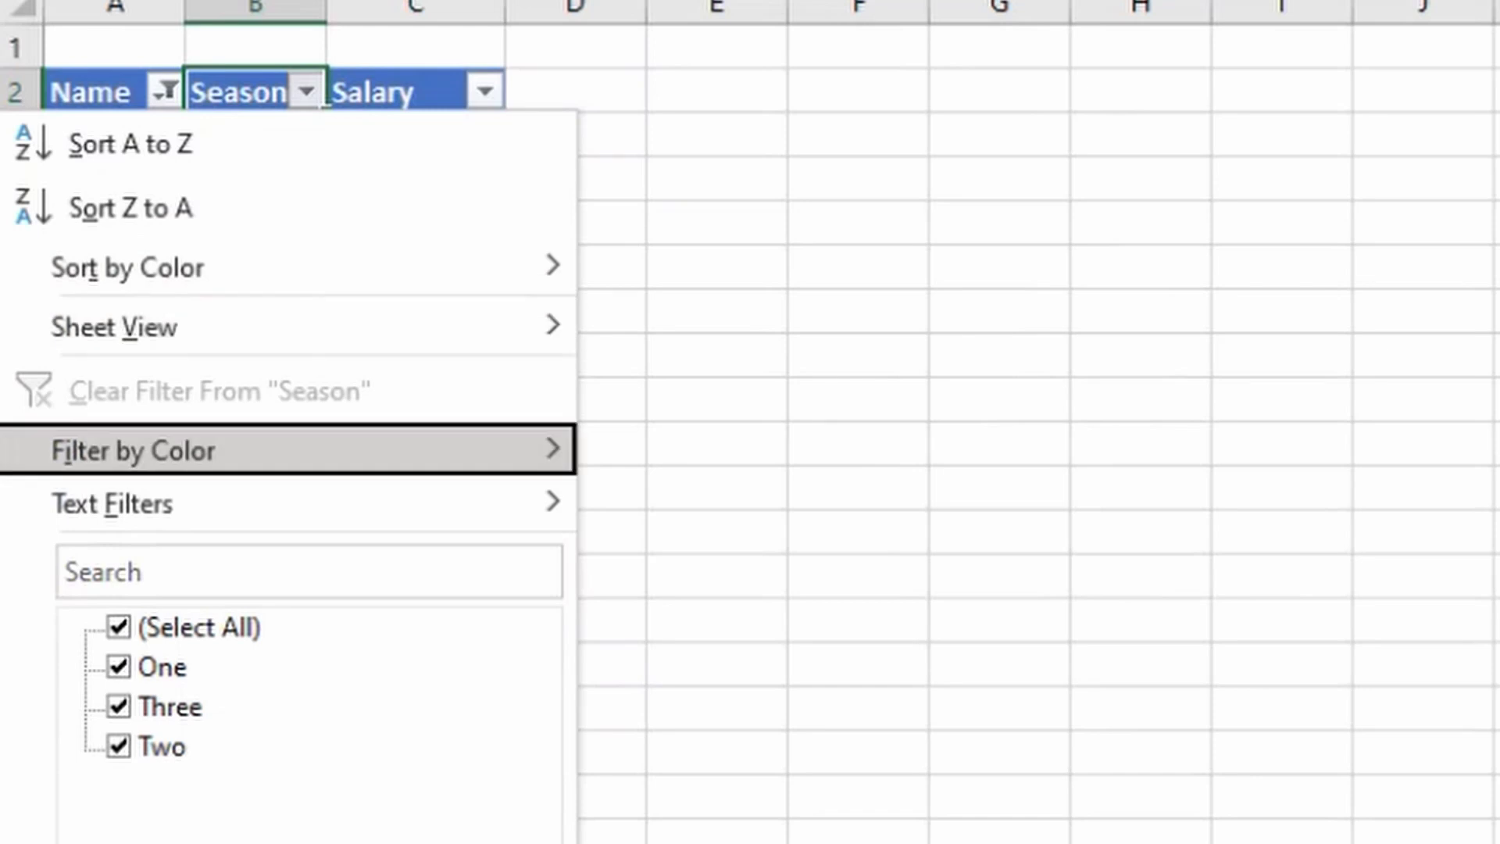
{"action": "key", "text": "Down"}
{"action": "key", "text": "space"}
{"action": "key", "text": "Down"}
{"action": "key", "text": "Down"}
{"action": "key", "text": "space"}
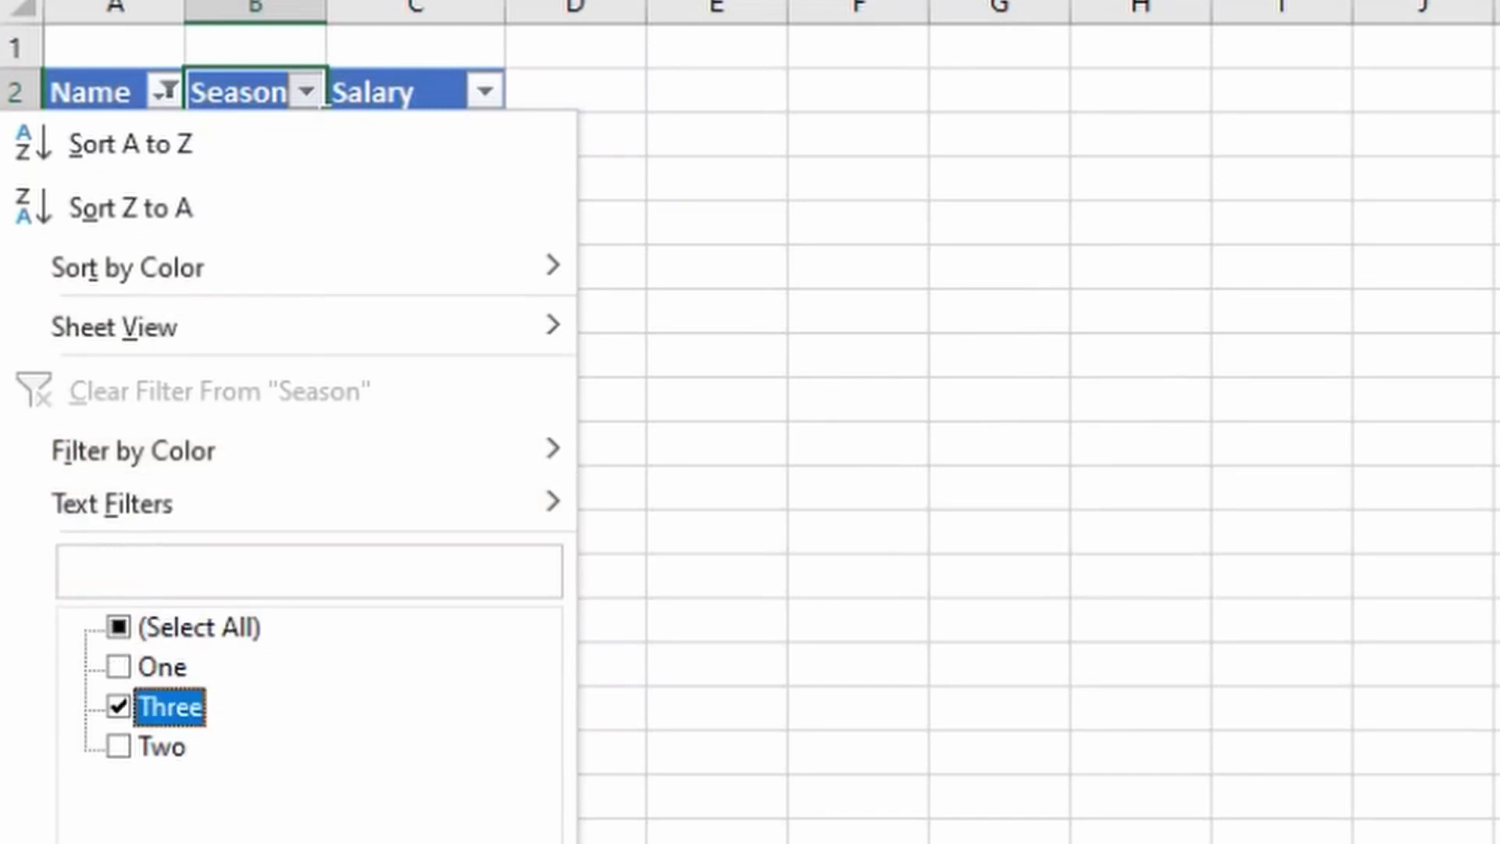
{"action": "key", "text": "Return"}
Select the filtered salary amounts and compare them with the SUMIFS result in C17
{"action": "key", "text": "Right"}
{"action": "key", "text": "Down"}
{"action": "key", "text": "shift+Down"}
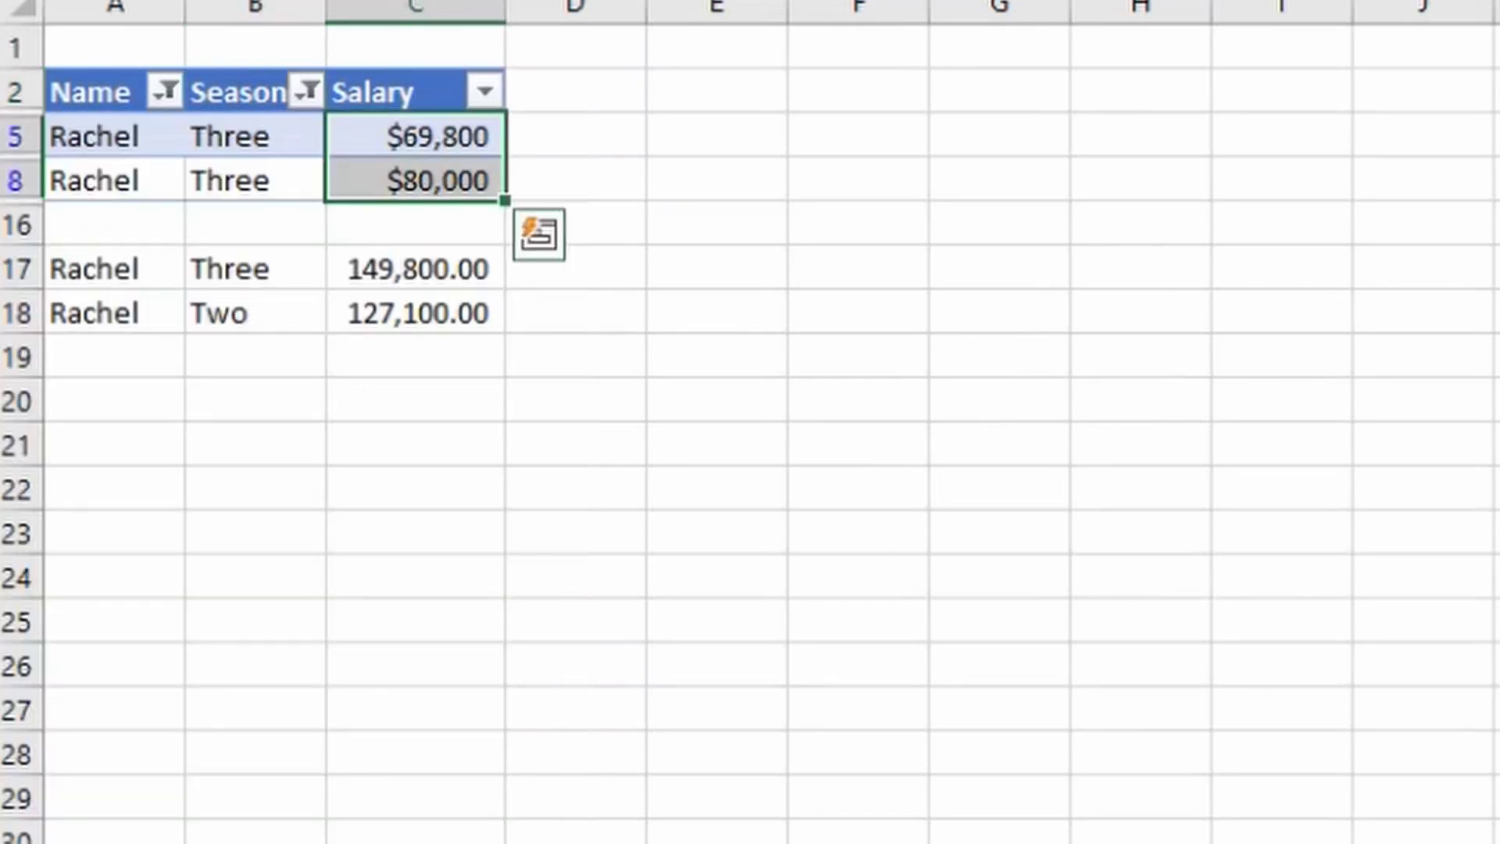
{"action": "key", "text": "Escape"}
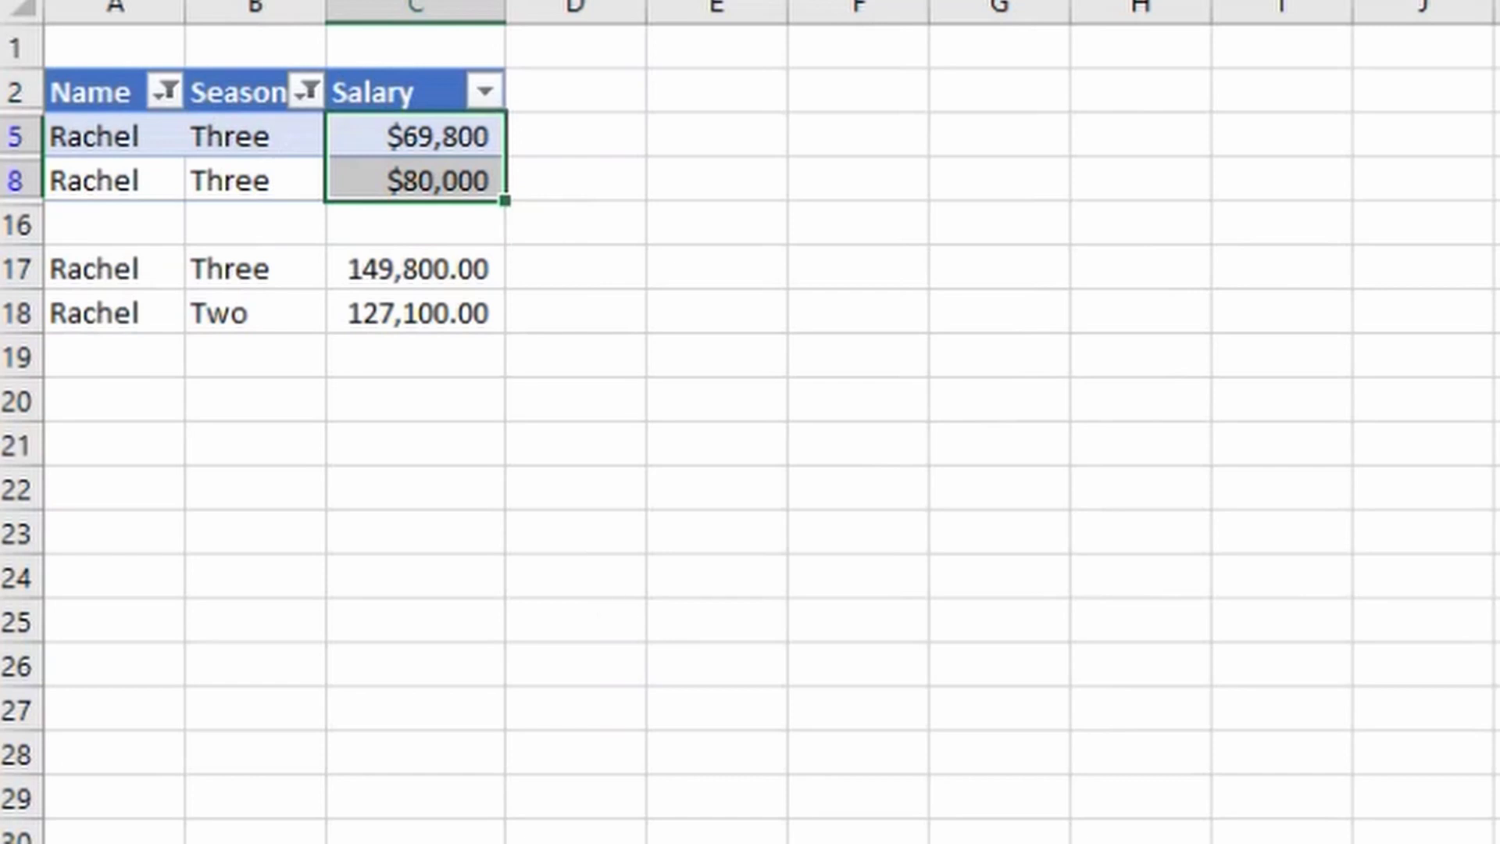
{"action": "left_click", "coordinate": [472, 275]}
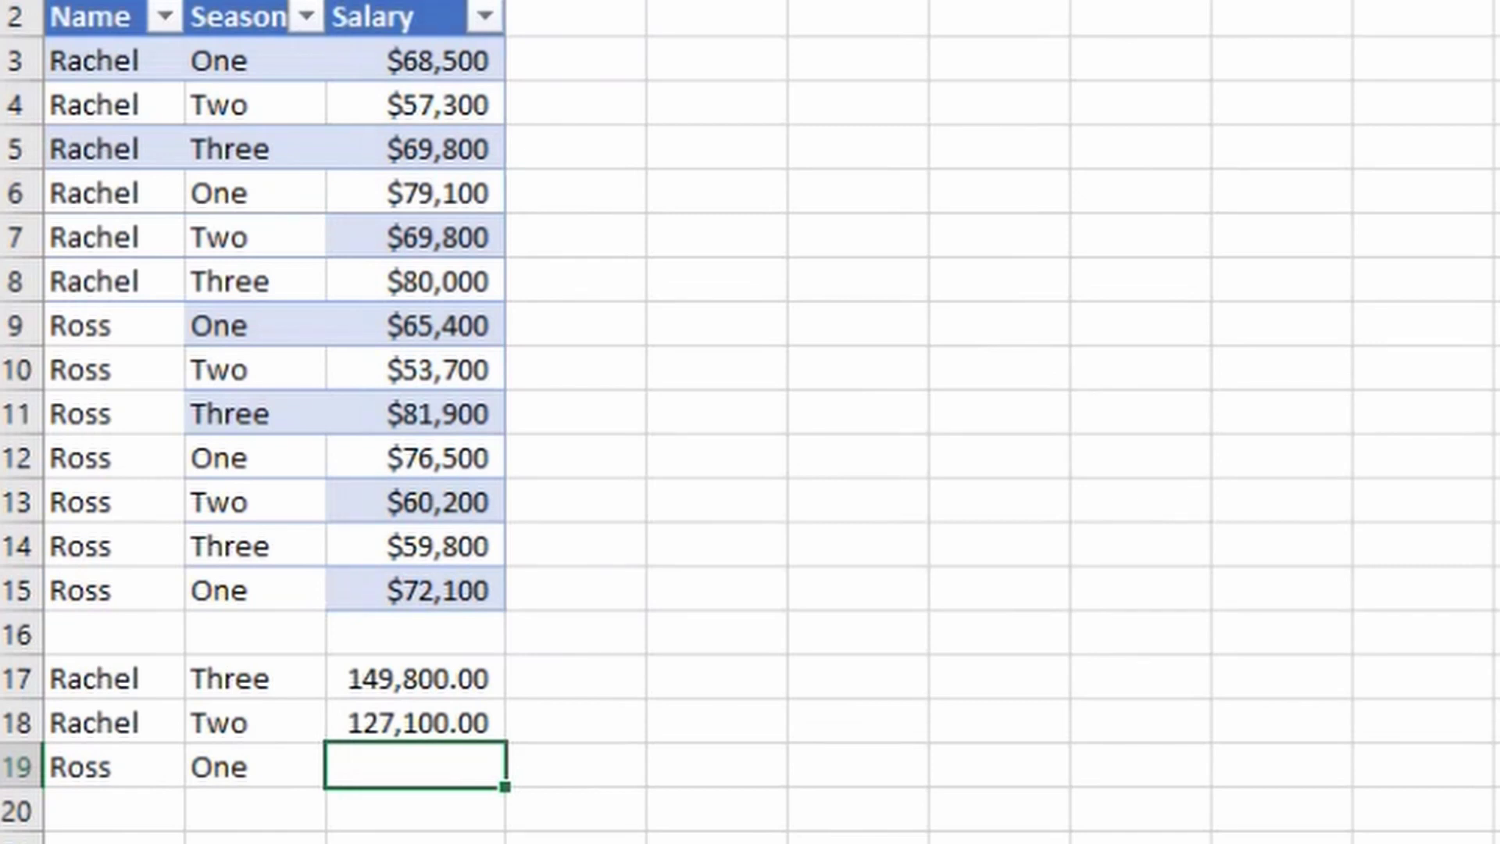
Start a SUMIFS formula in C19 with C2:C15 as the sum range
{"action": "type", "text": "=sumifs"}
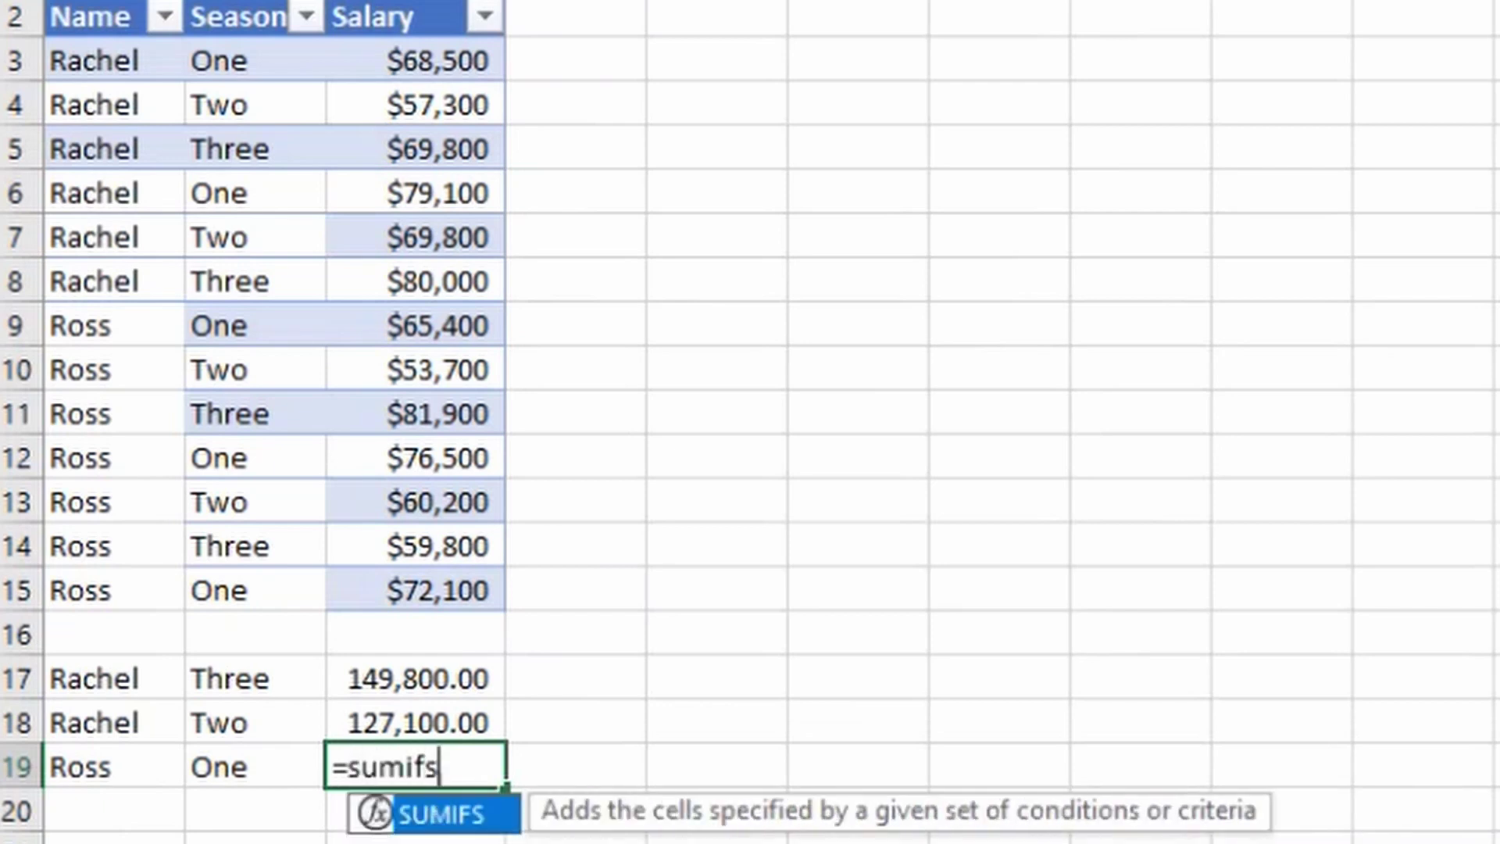
{"action": "key", "text": "Tab"}
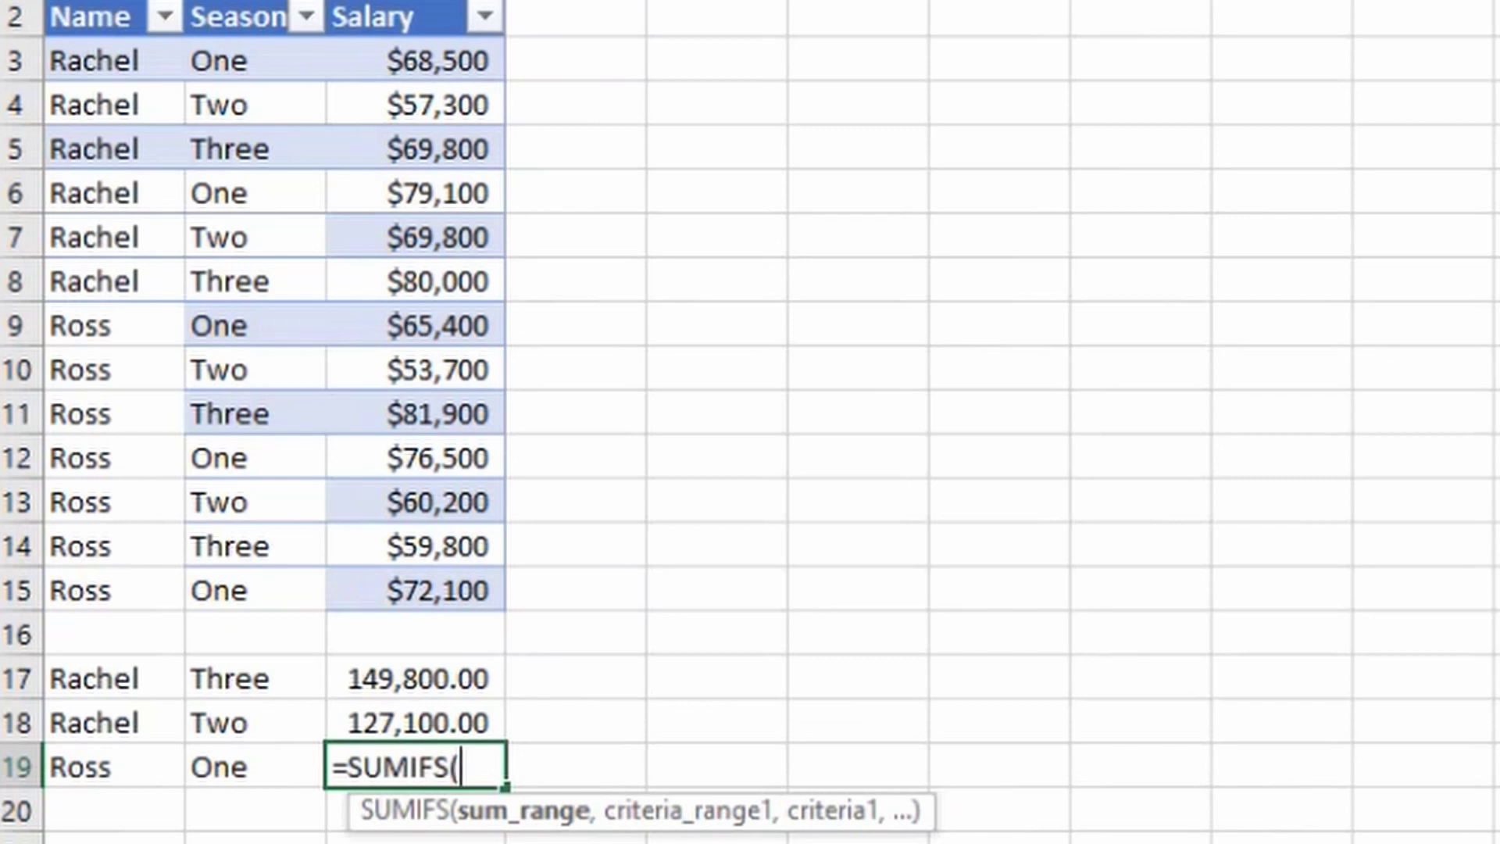
{"action": "left_click", "coordinate": [377, 19]}
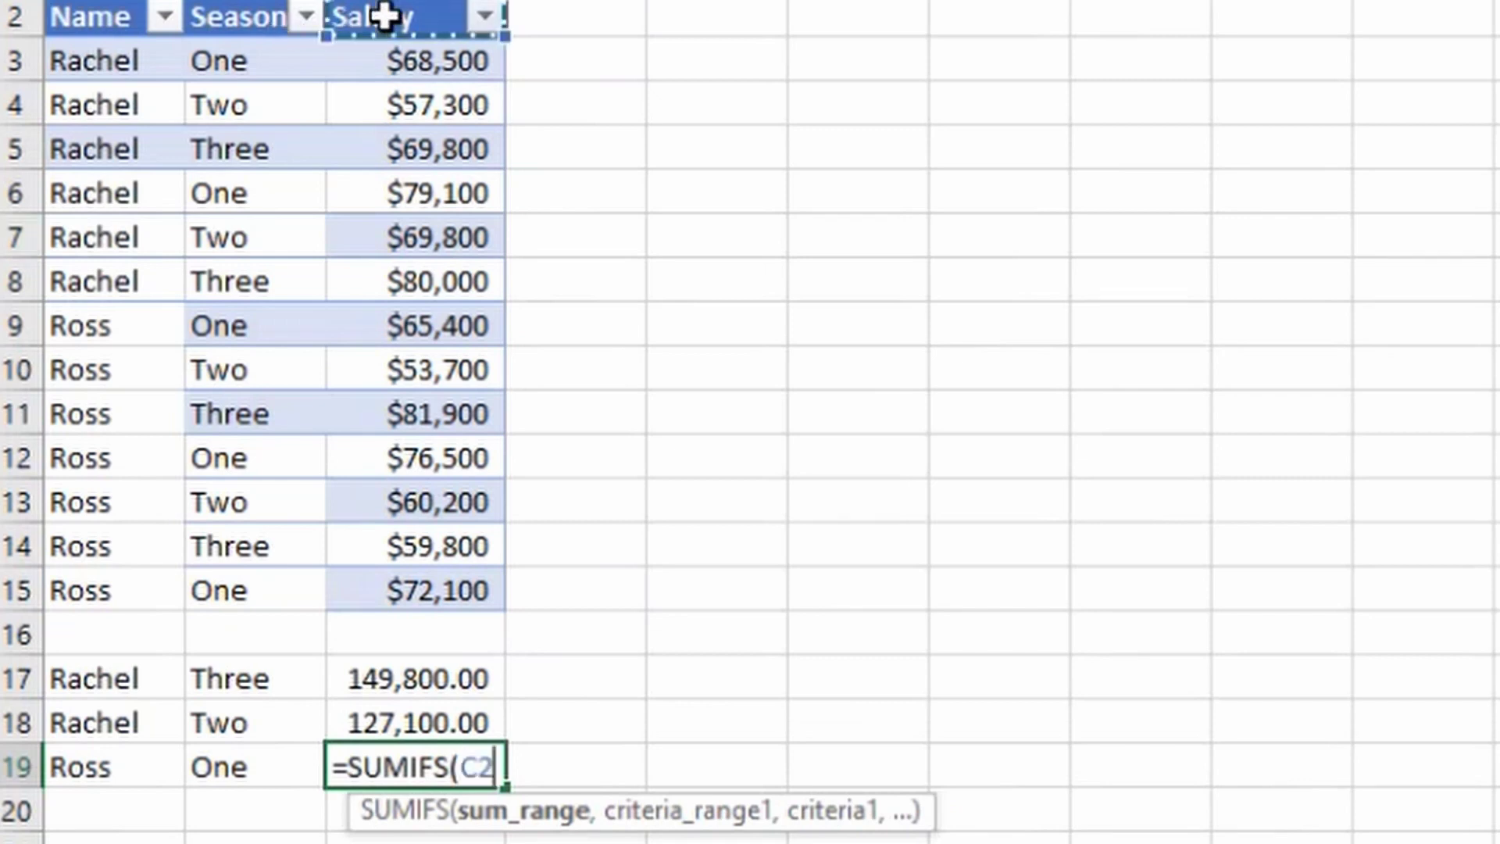
{"action": "key", "text": "ctrl+shift+Down"}
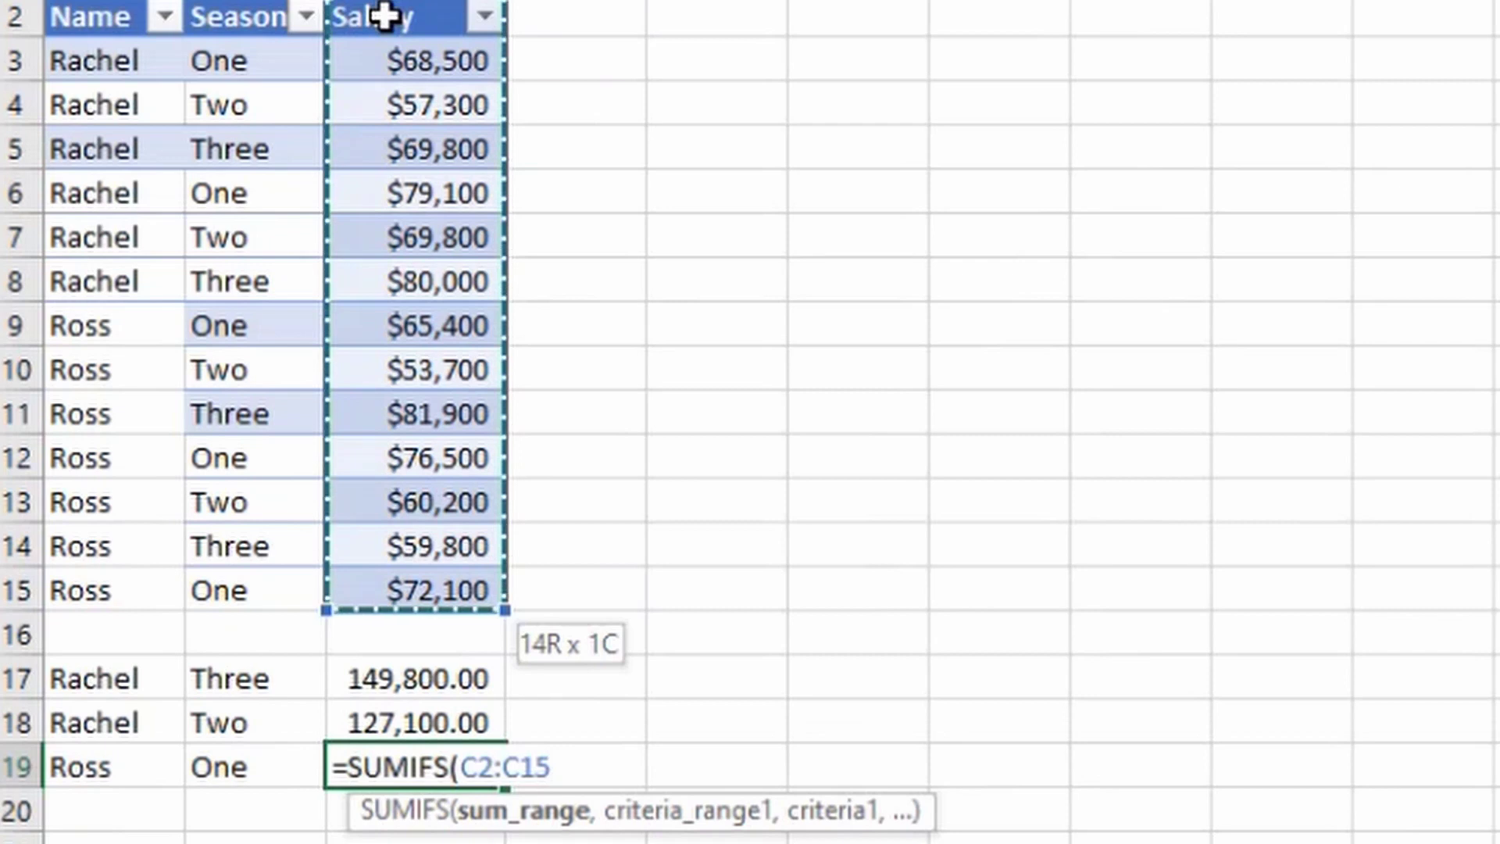
{"action": "type", "text": ","}
Complete the SUMIFS formula in C19 by matching A2:A15 with A19 and B2:B15 with B19
{"action": "left_click", "coordinate": [101, 17]}
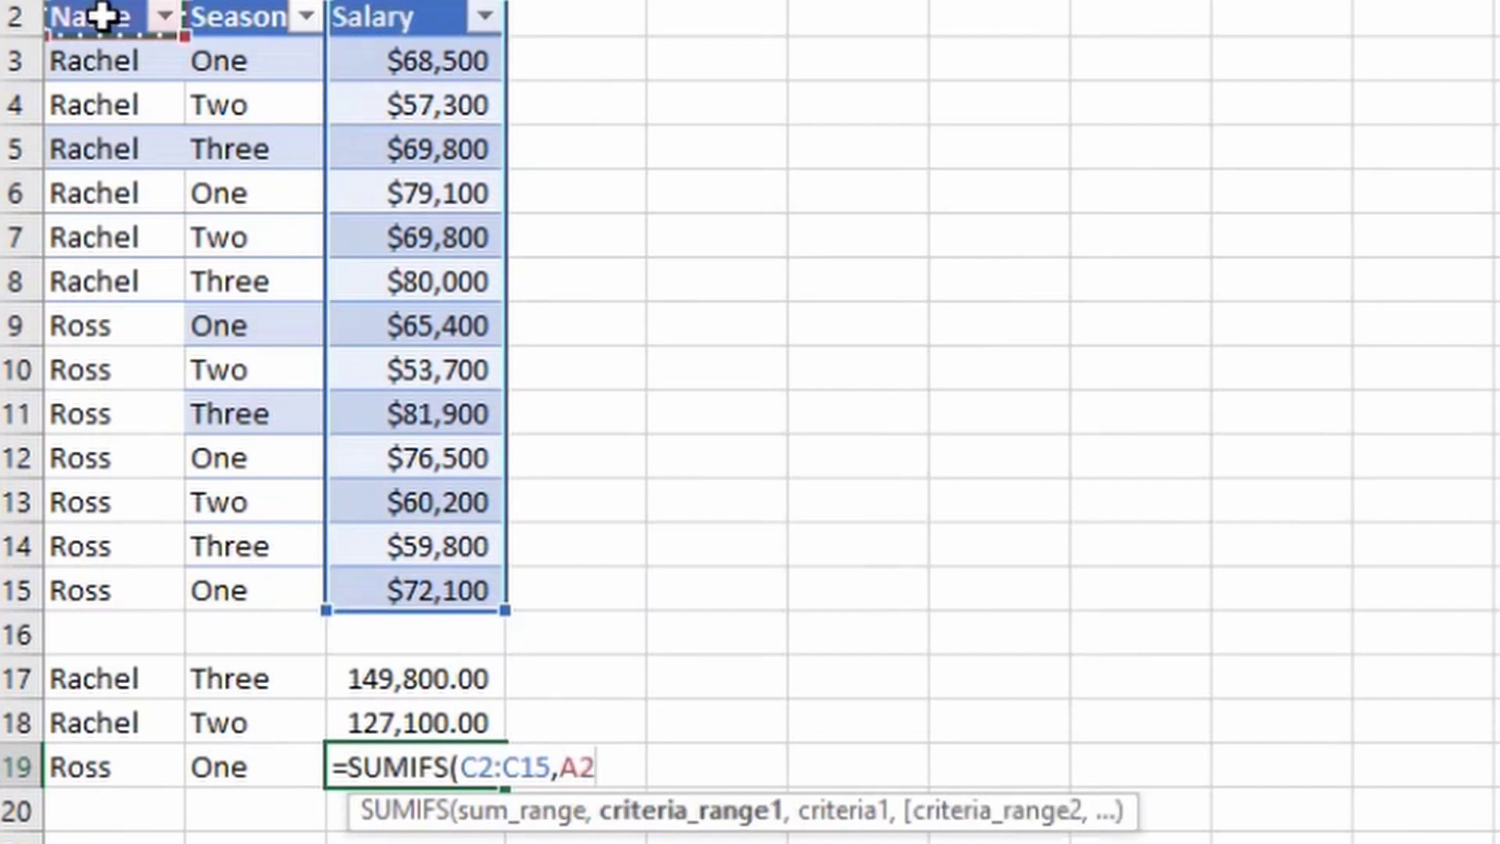
{"action": "key", "text": "ctrl+shift+Down"}
{"action": "type", "text": ","}
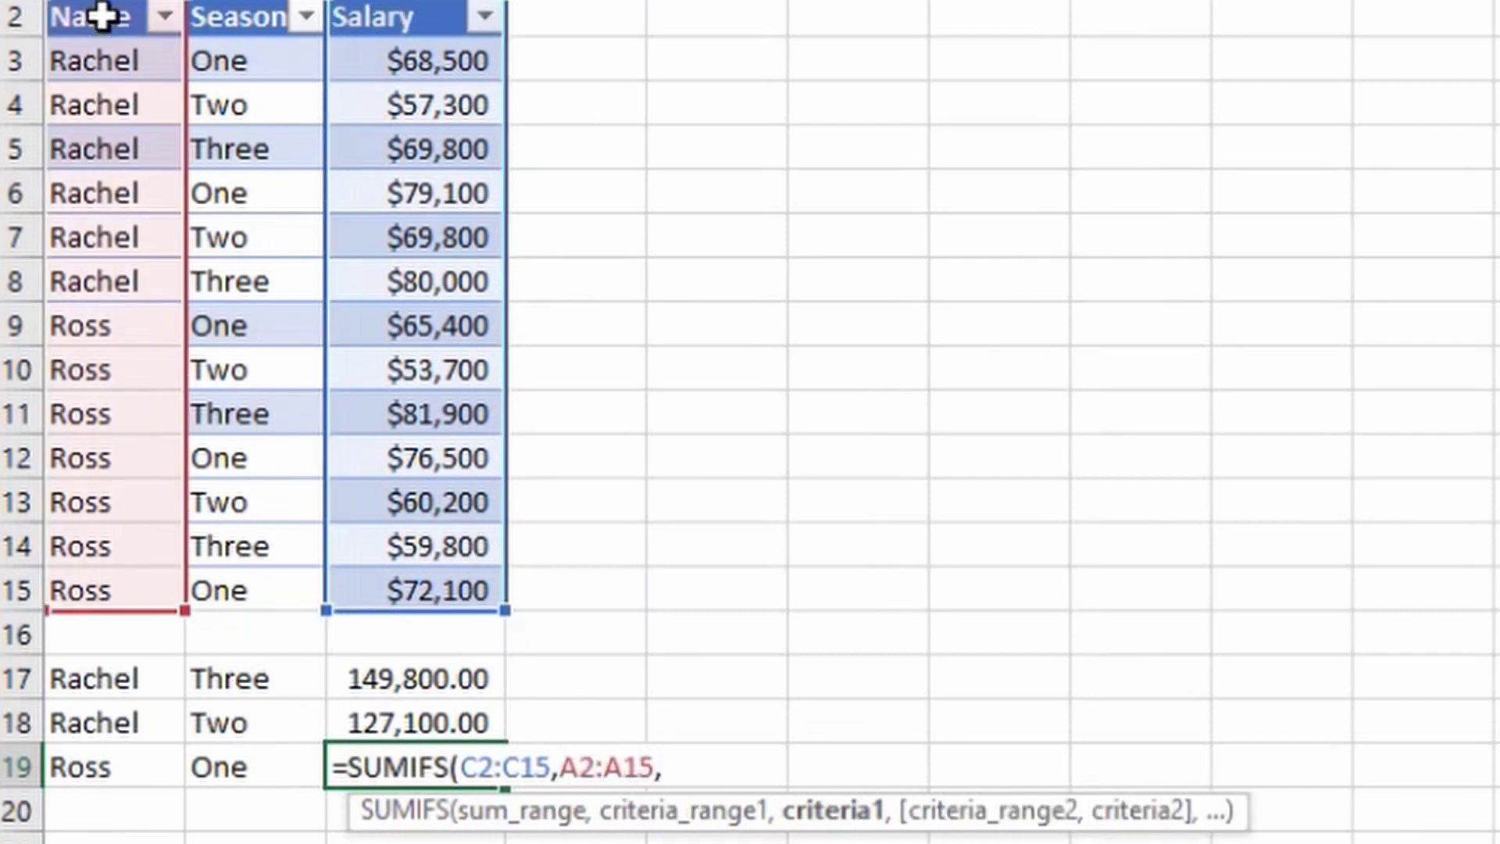
{"action": "left_click", "coordinate": [107, 773]}
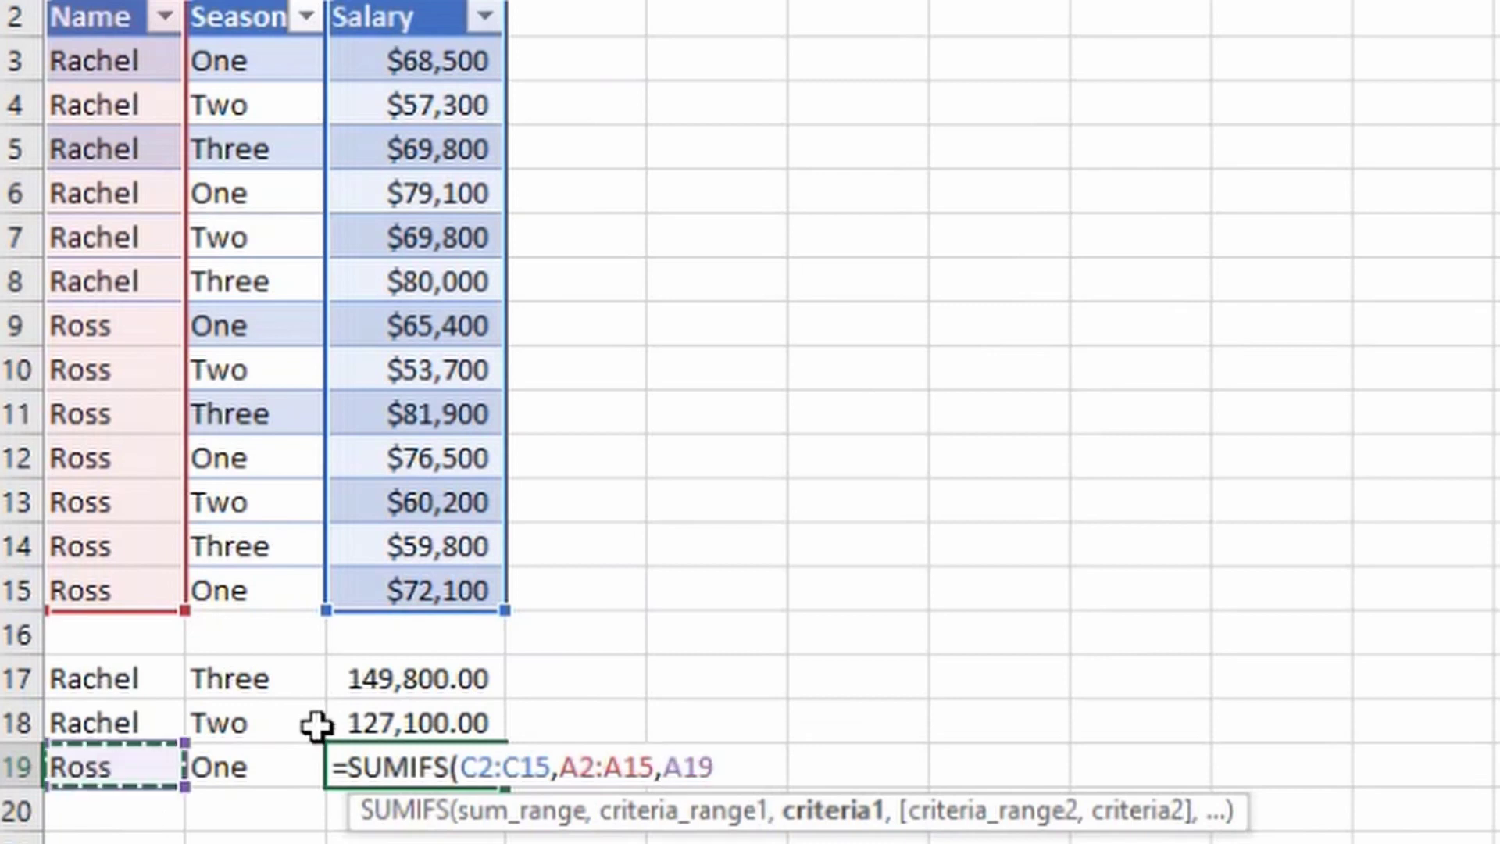
{"action": "type", "text": ",B2:B15,B19"}
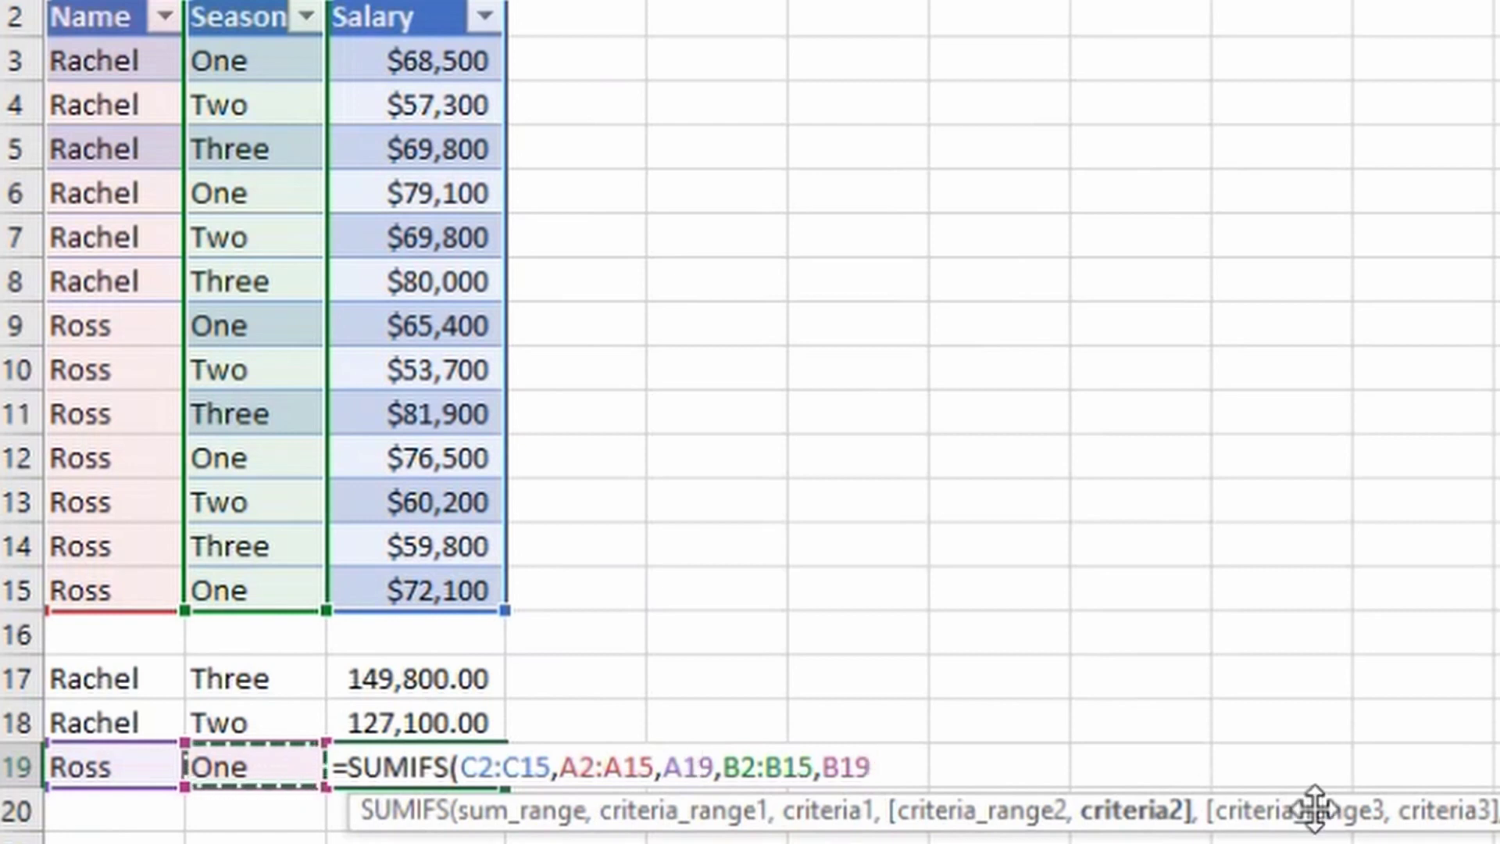
{"action": "type", "text": ")"}
{"action": "key", "text": "Return"}
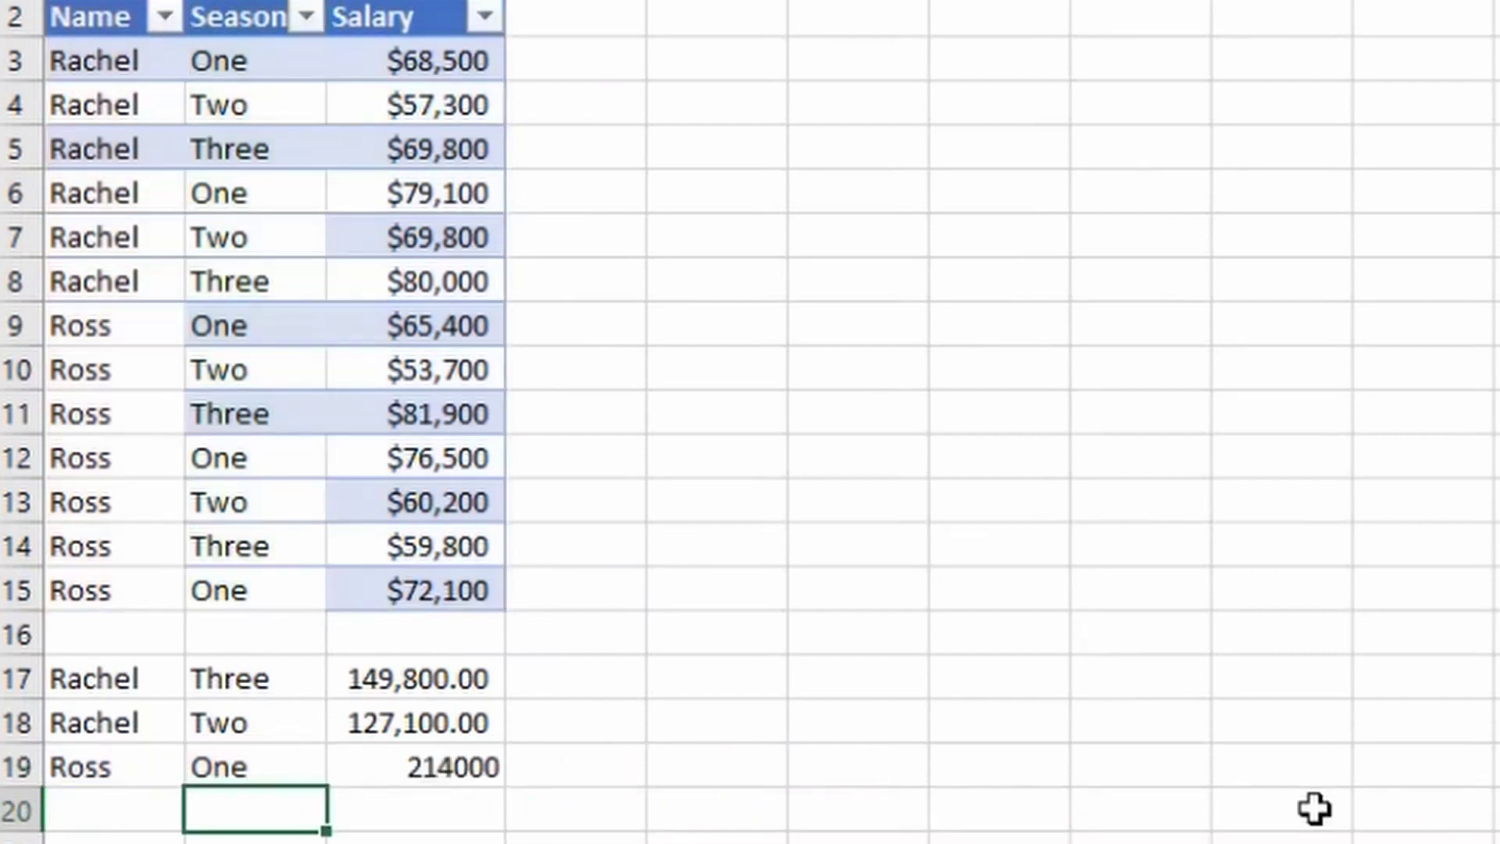
Format the total in C19 with thousands separators and two decimal places
{"action": "key", "text": "Up"}
{"action": "key", "text": "Right"}
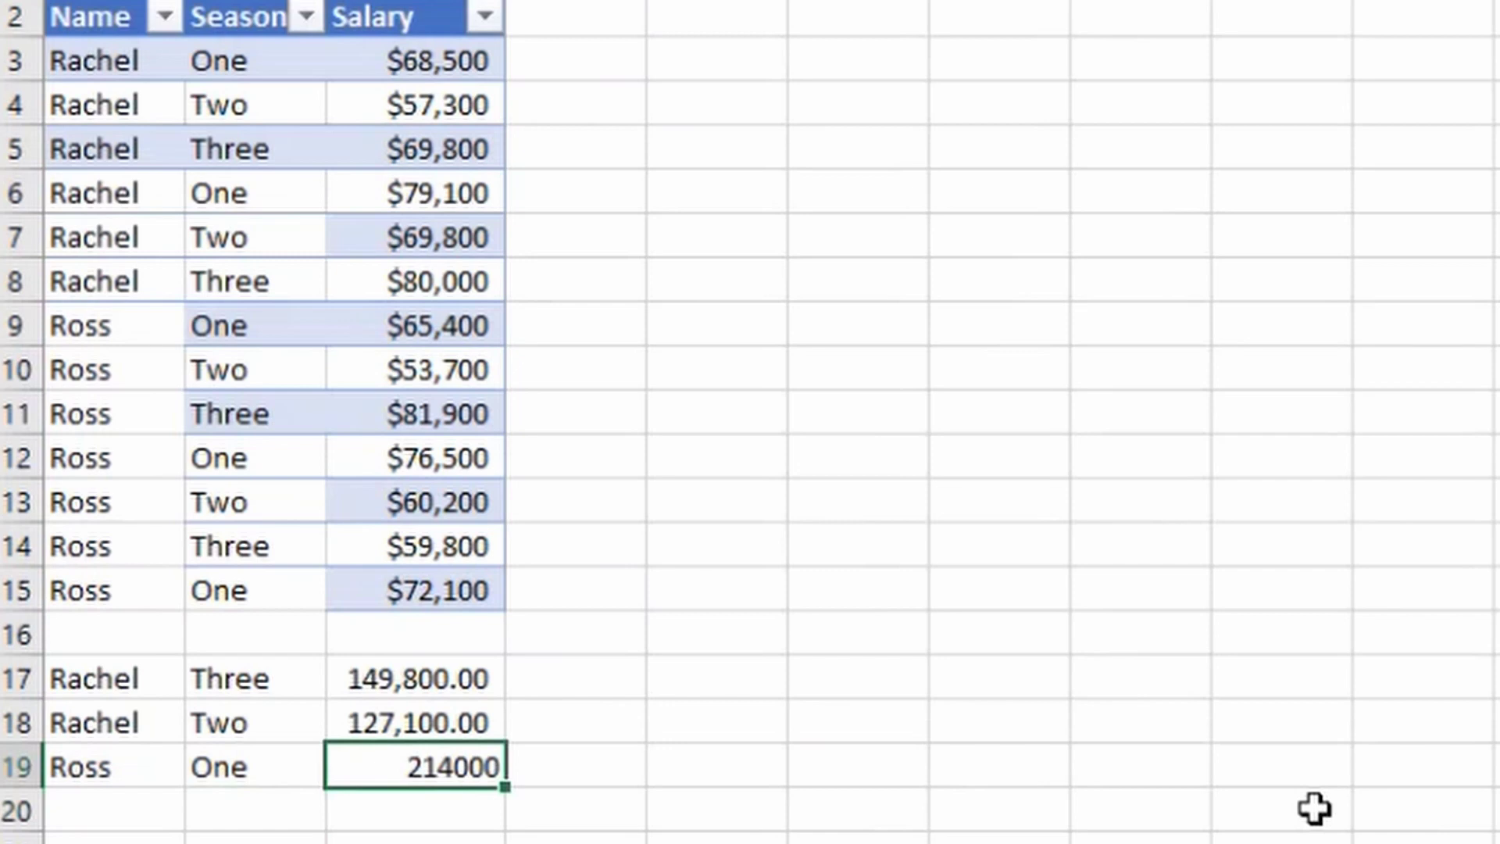
{"action": "key", "text": "ctrl+shift+1"}
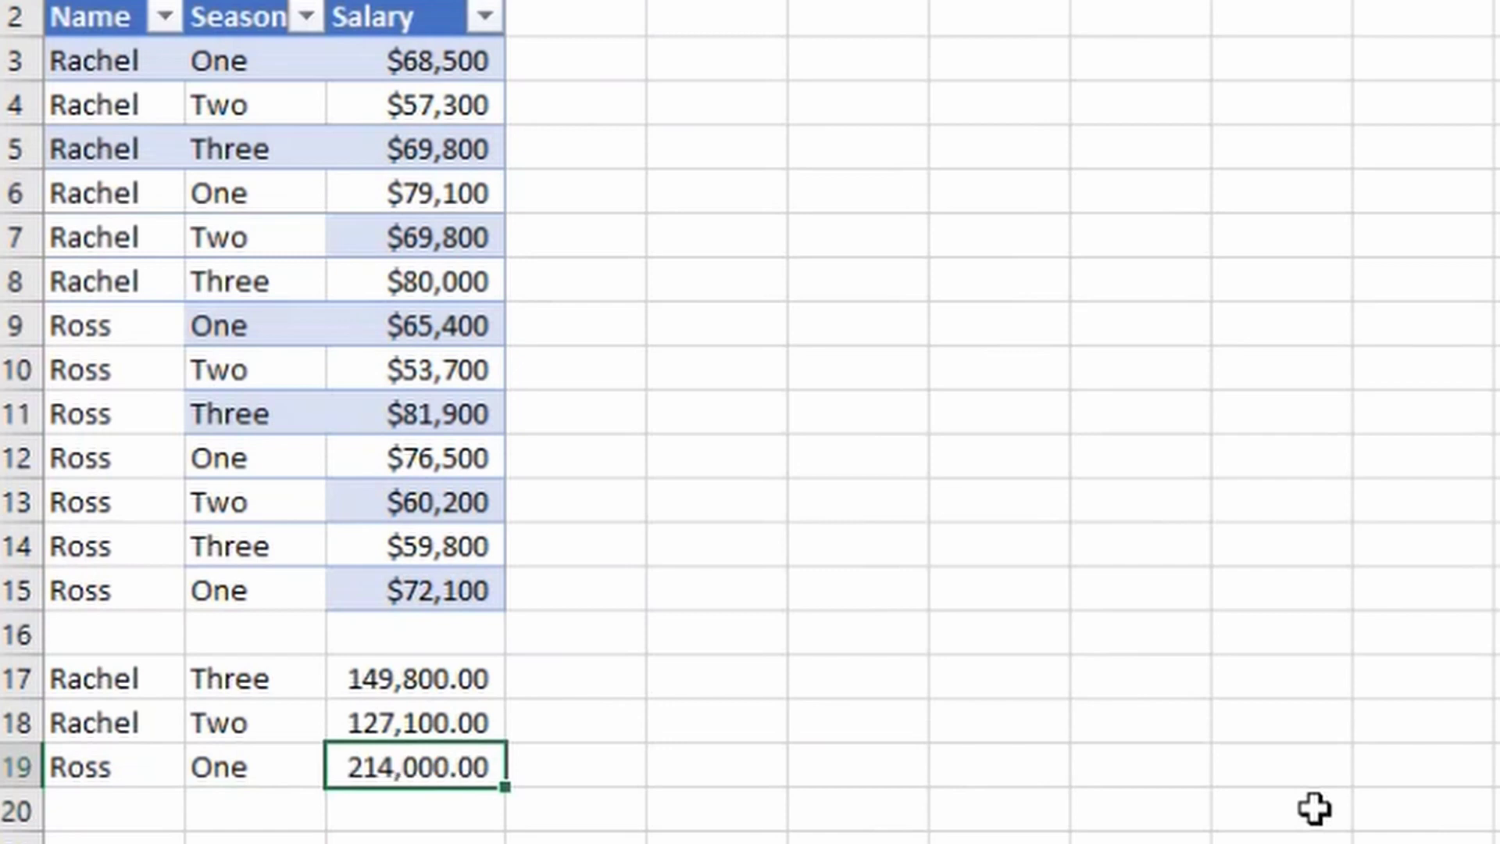
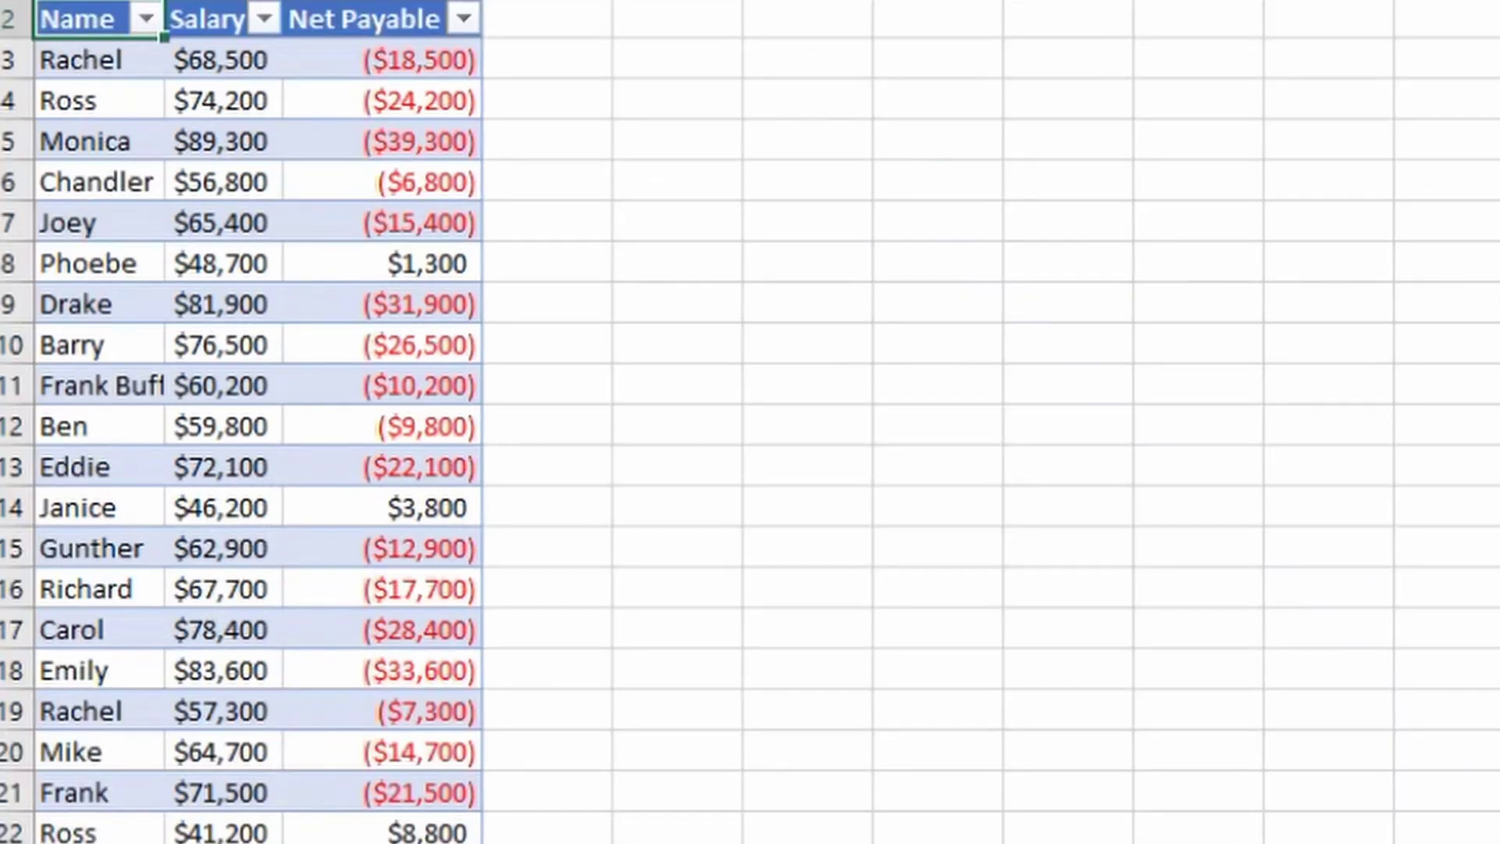
Look through the Name, Salary and Net Payable columns of the list, one after another, down to their last rows
{"action": "key", "text": "ctrl+shift+Down"}
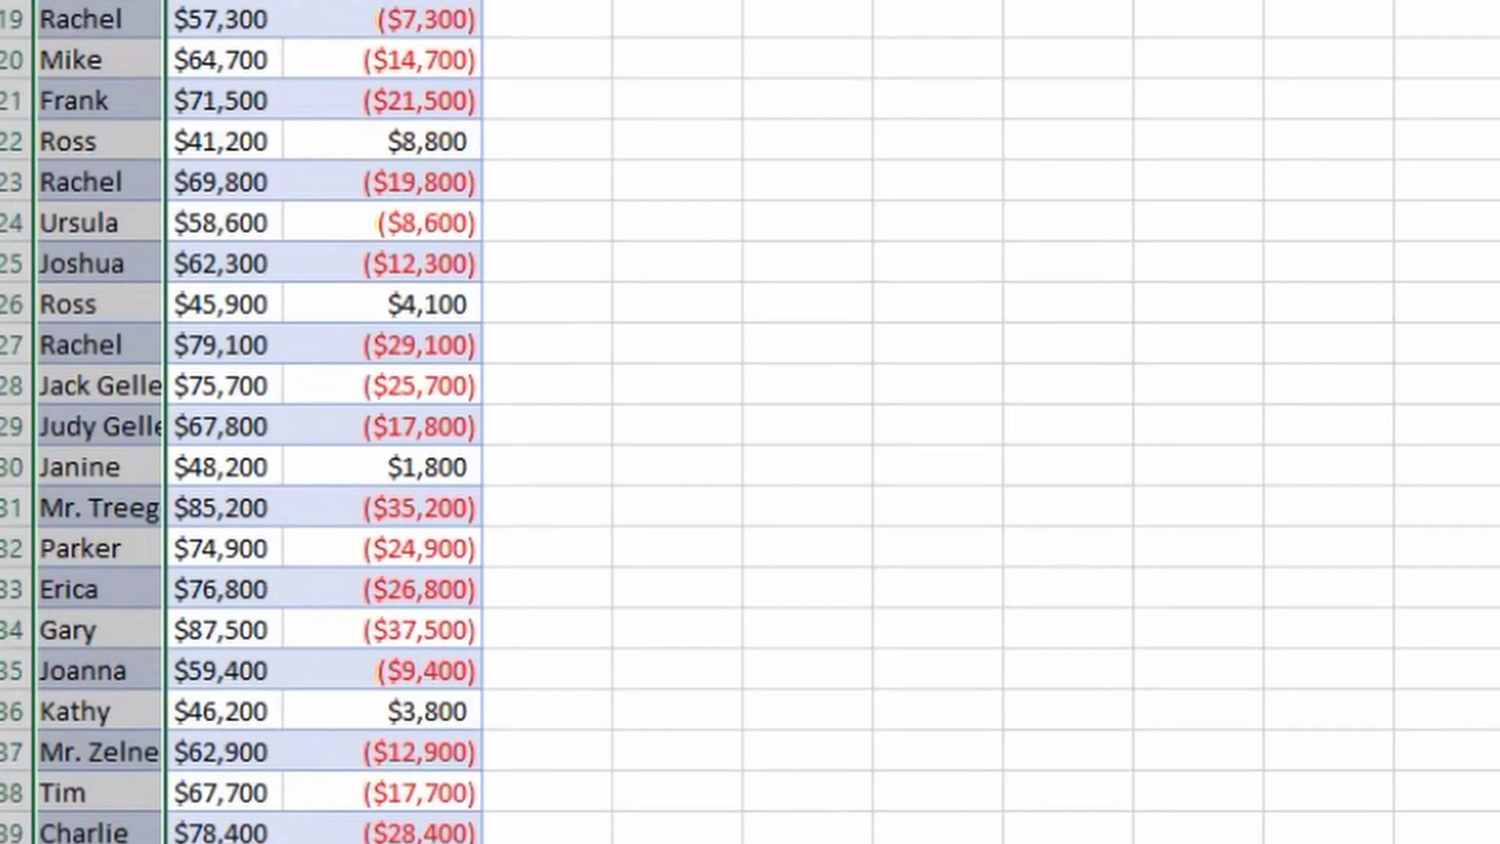
{"action": "key", "text": "ctrl+Home"}
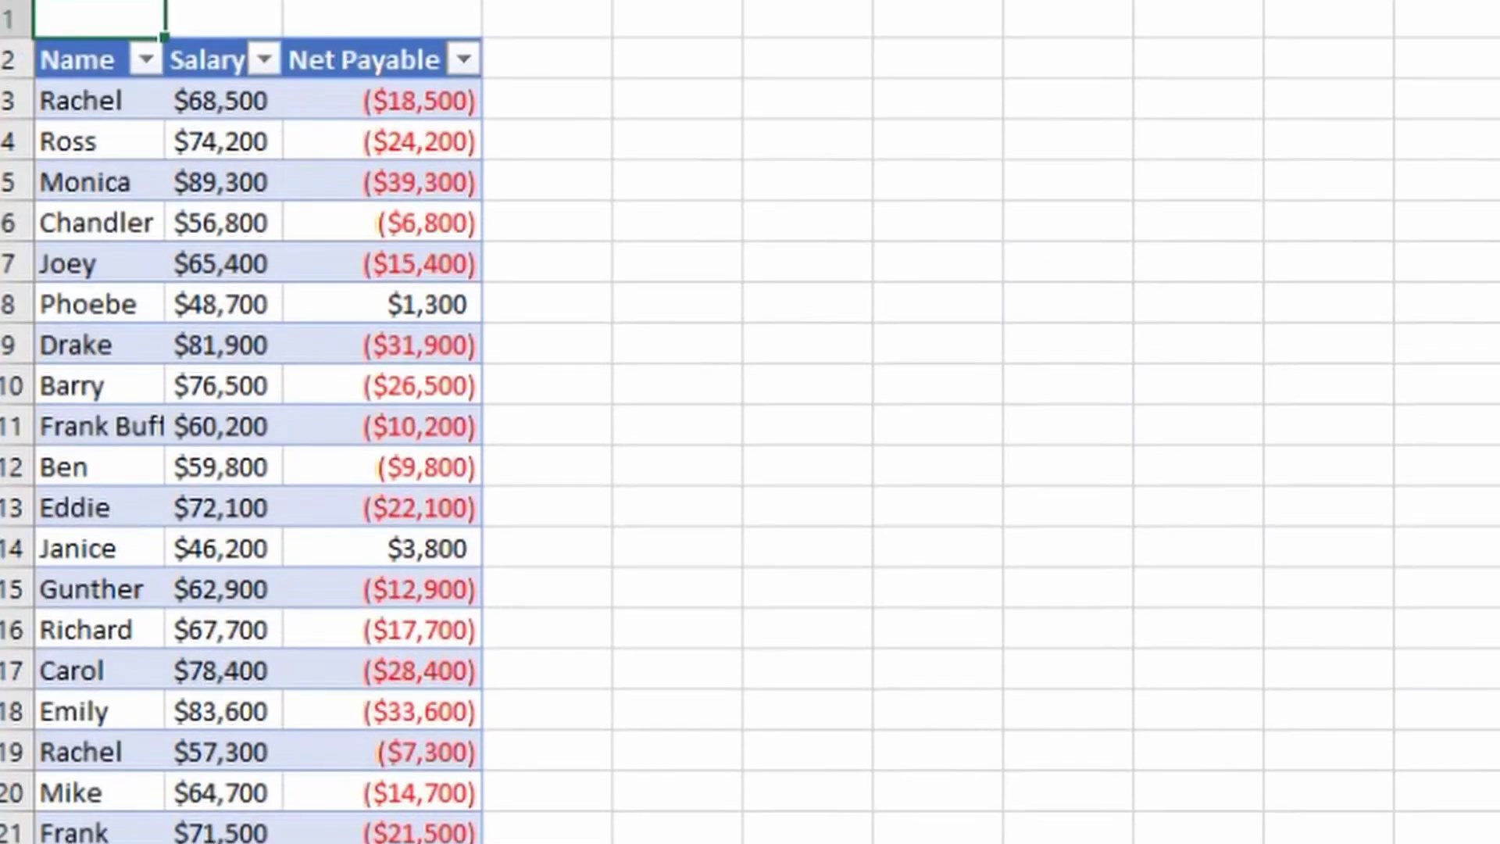
{"action": "key", "text": "Right"}
{"action": "key", "text": "Down"}
{"action": "key", "text": "ctrl+Down"}
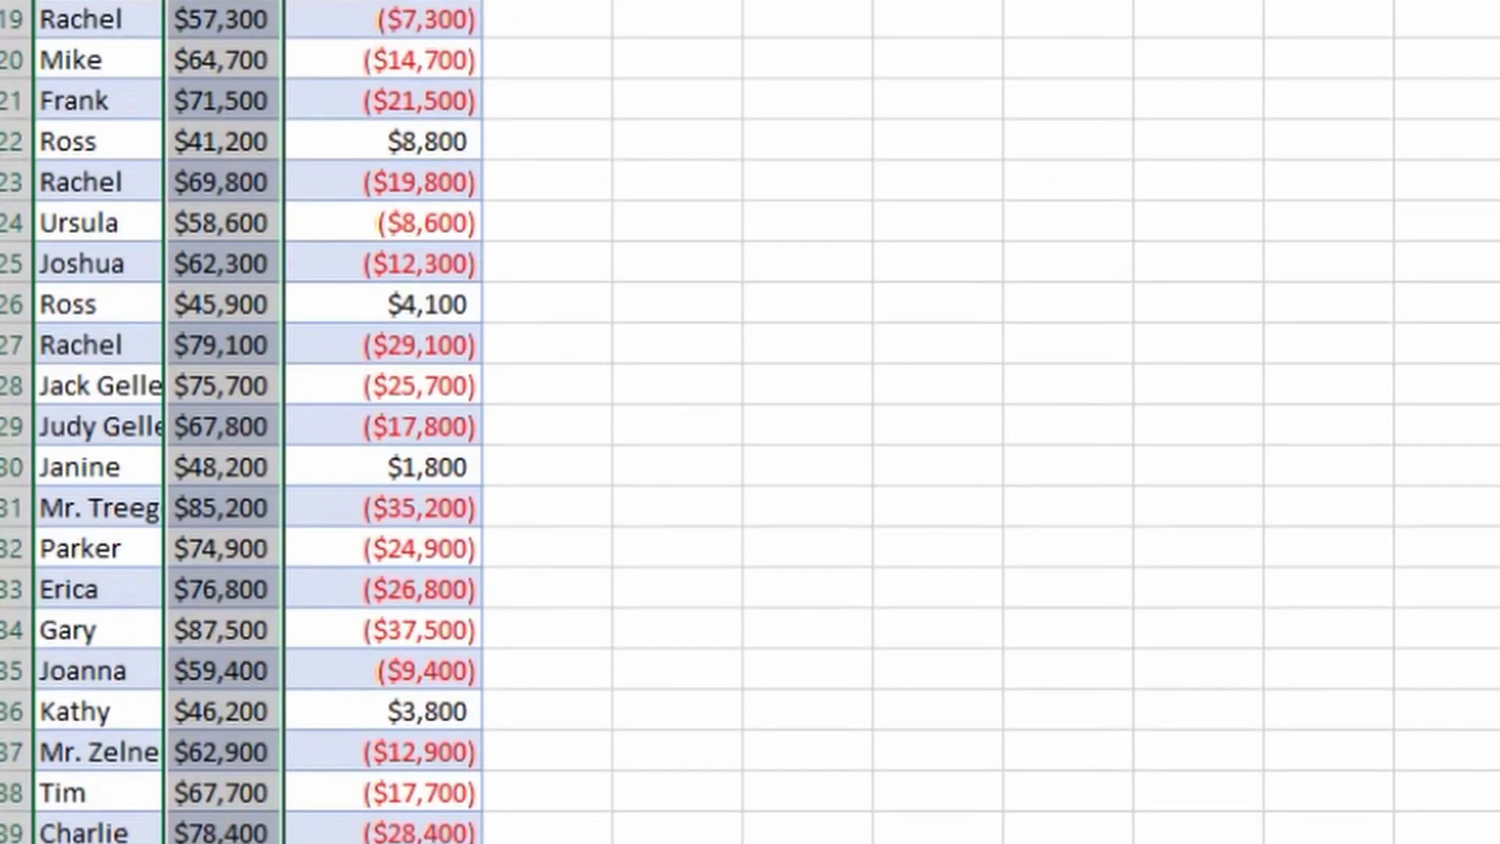
{"action": "key", "text": "ctrl+Up"}
{"action": "key", "text": "ctrl+Up"}
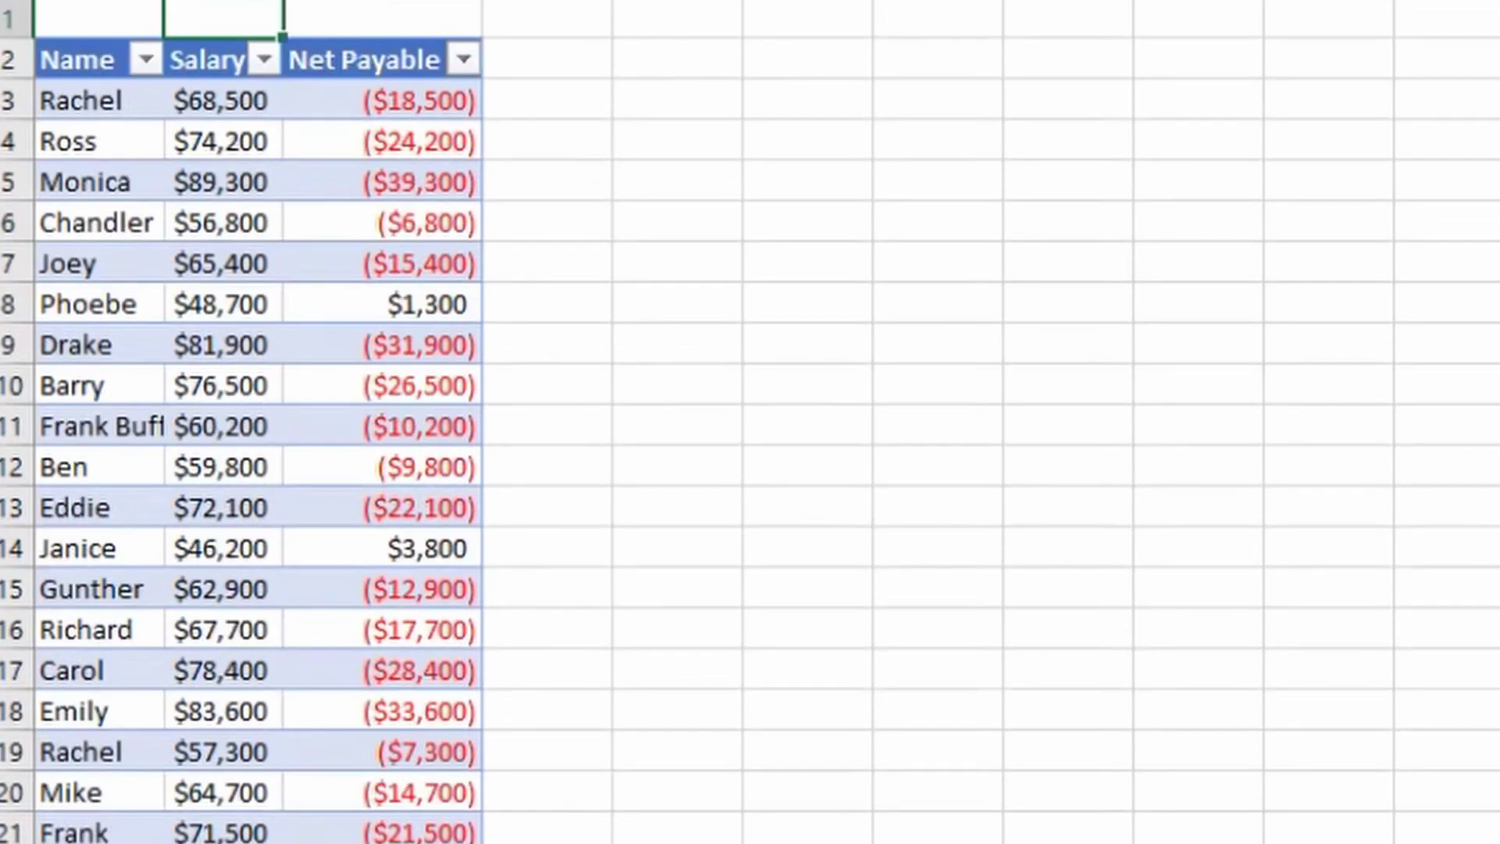
{"action": "key", "text": "Right"}
{"action": "key", "text": "Down"}
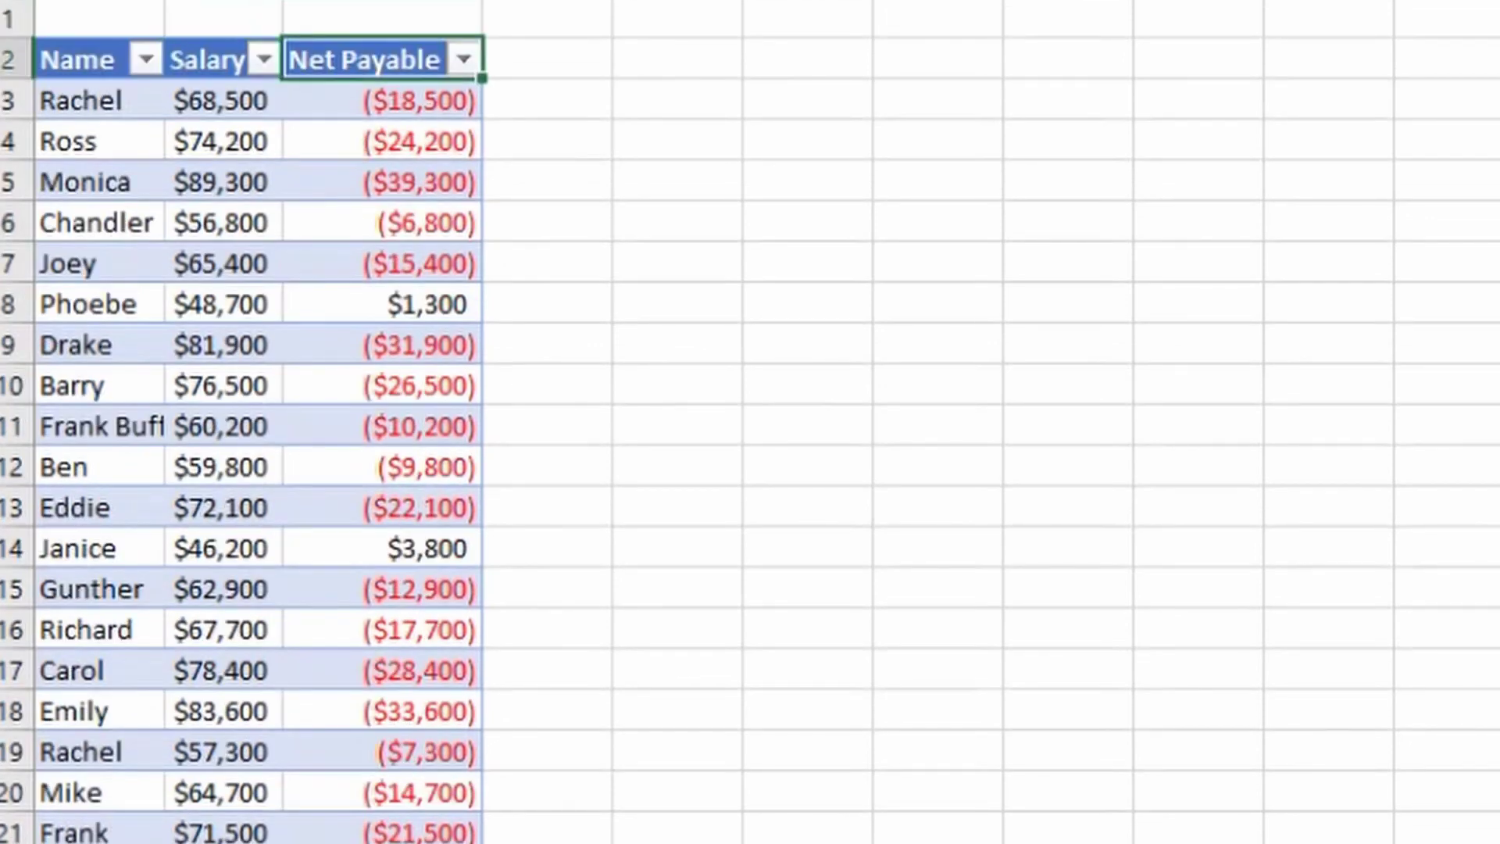
{"action": "key", "text": "ctrl+Down"}
{"action": "key", "text": "ctrl+Up"}
{"action": "key", "text": "ctrl+Up"}
{"action": "key", "text": "Down"}
Compare the Salary and Net Payable amounts in rows 3, 4 and 8 to see which are negative or positive
{"action": "left_click", "coordinate": [223, 100]}
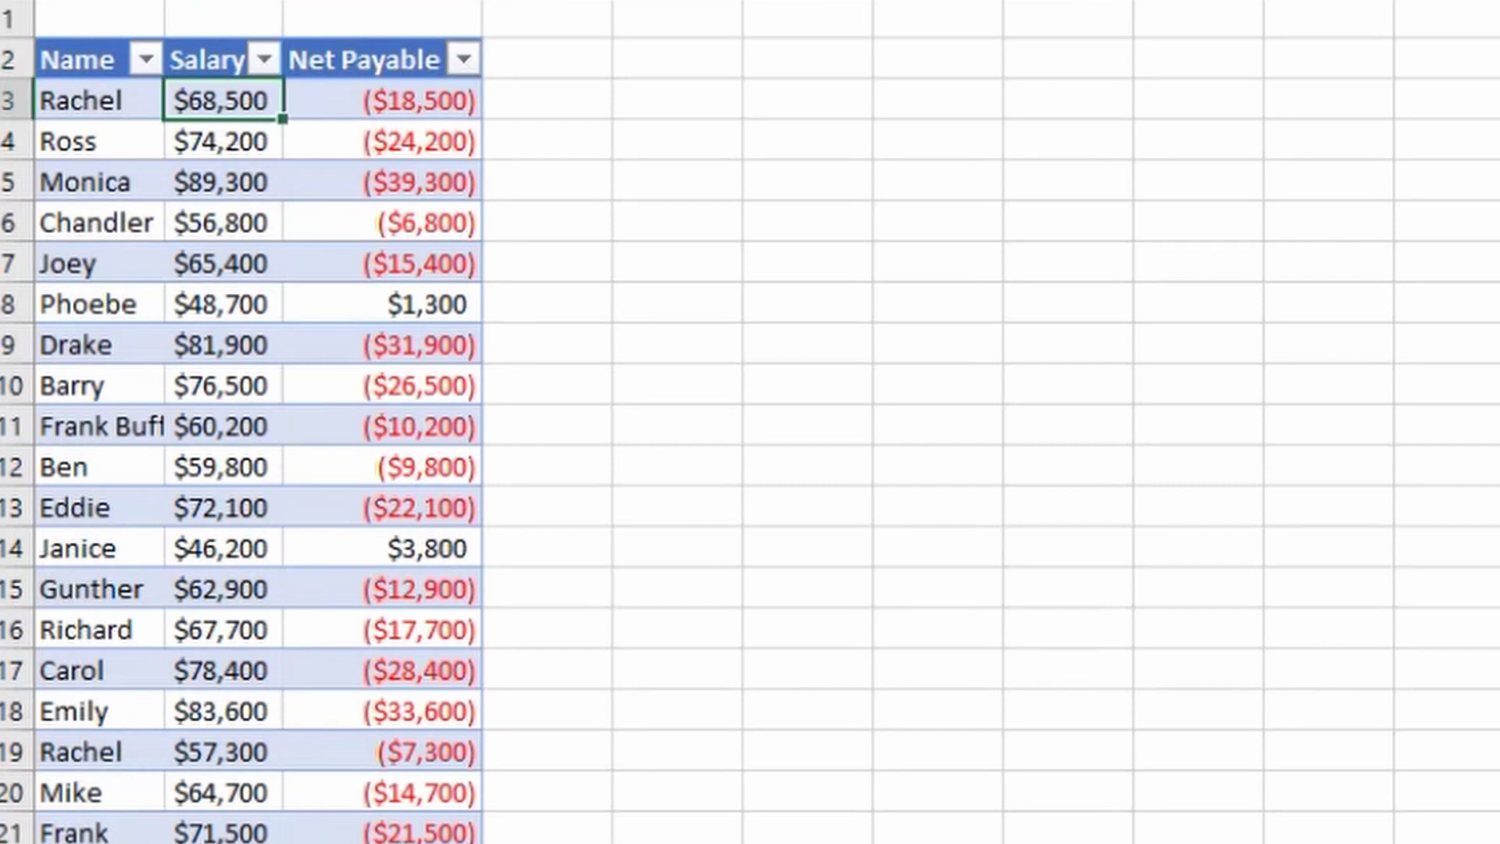
{"action": "left_click", "coordinate": [223, 141]}
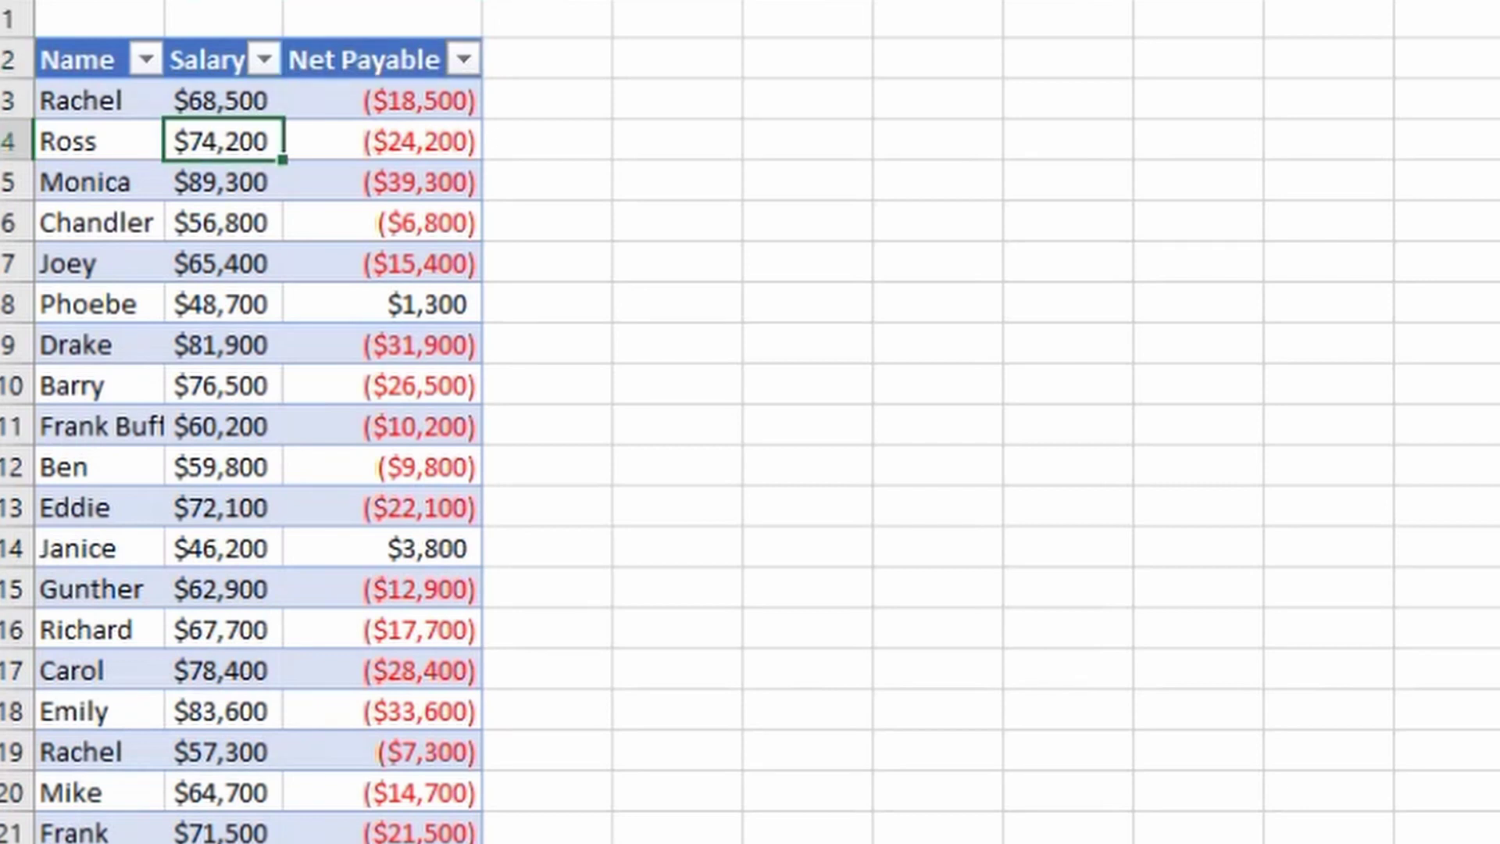
{"action": "left_click", "coordinate": [383, 141]}
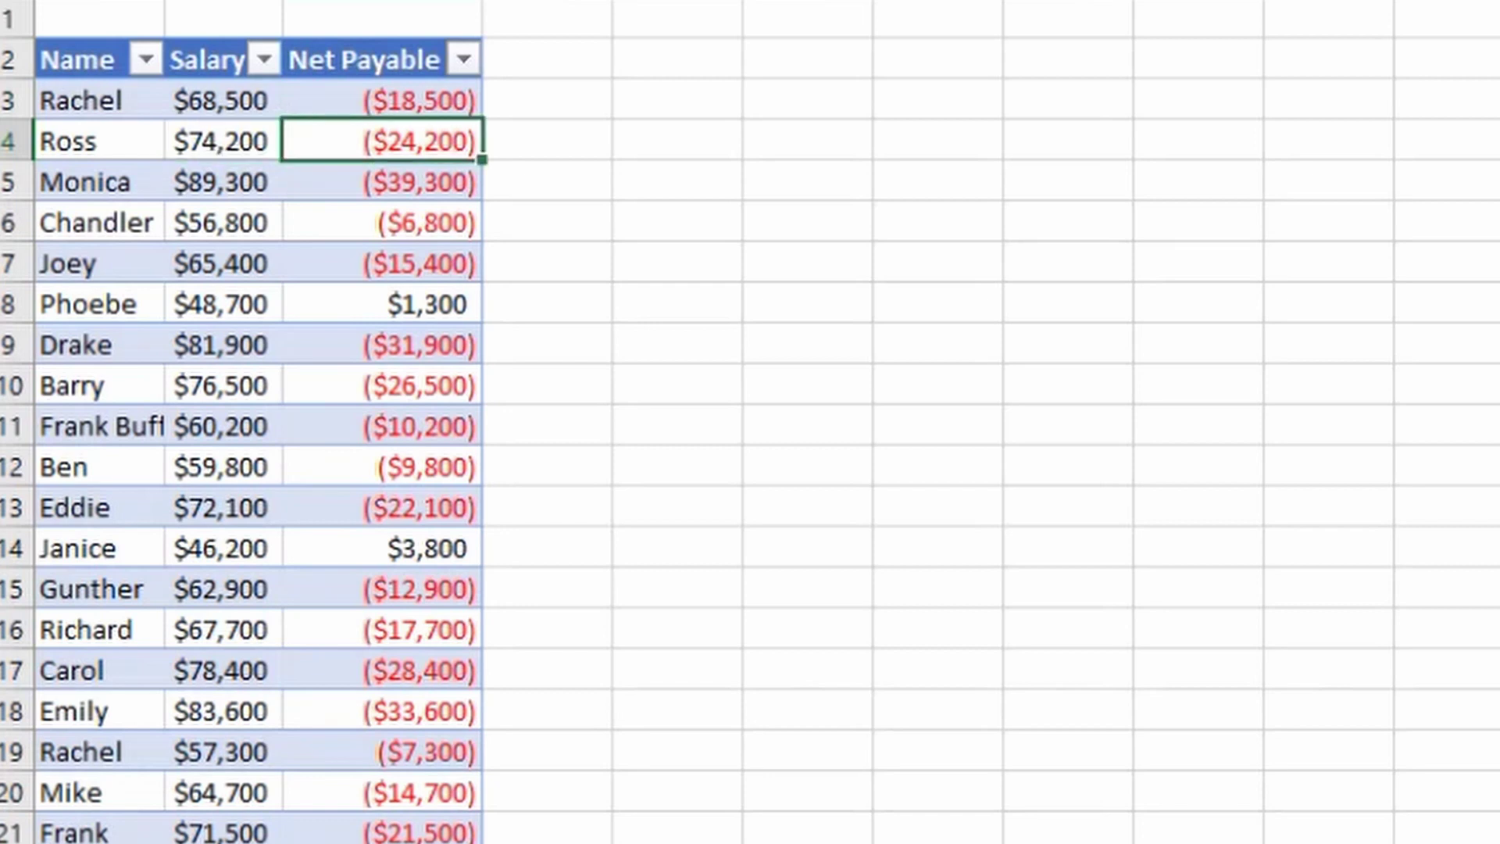
{"action": "left_click", "coordinate": [383, 100]}
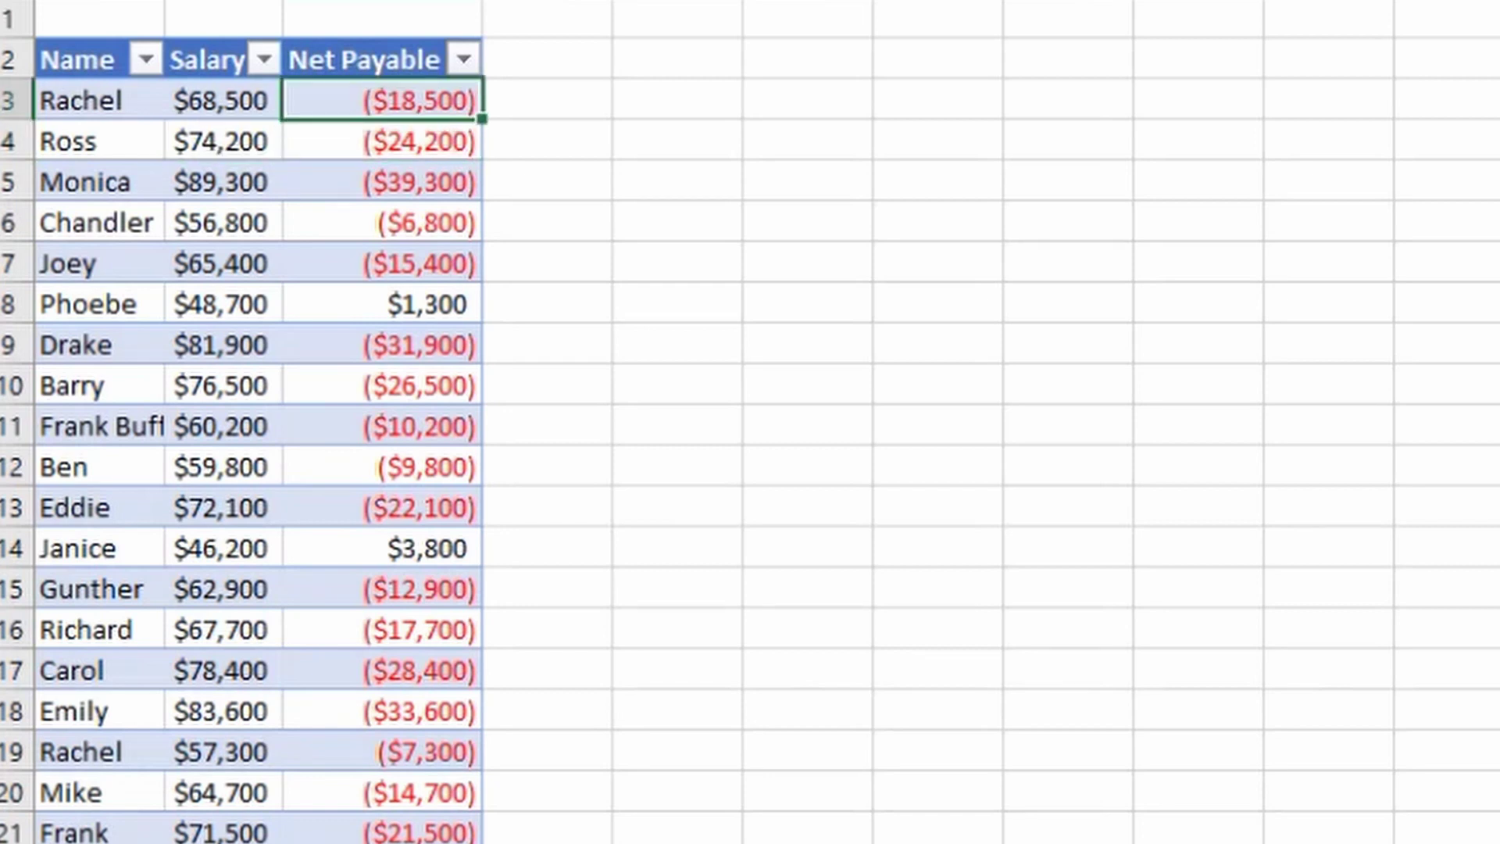
{"action": "key", "text": "Down"}
{"action": "key", "text": "Down"}
{"action": "key", "text": "Down"}
{"action": "key", "text": "Down"}
{"action": "key", "text": "Down"}
{"action": "key", "text": "Left"}
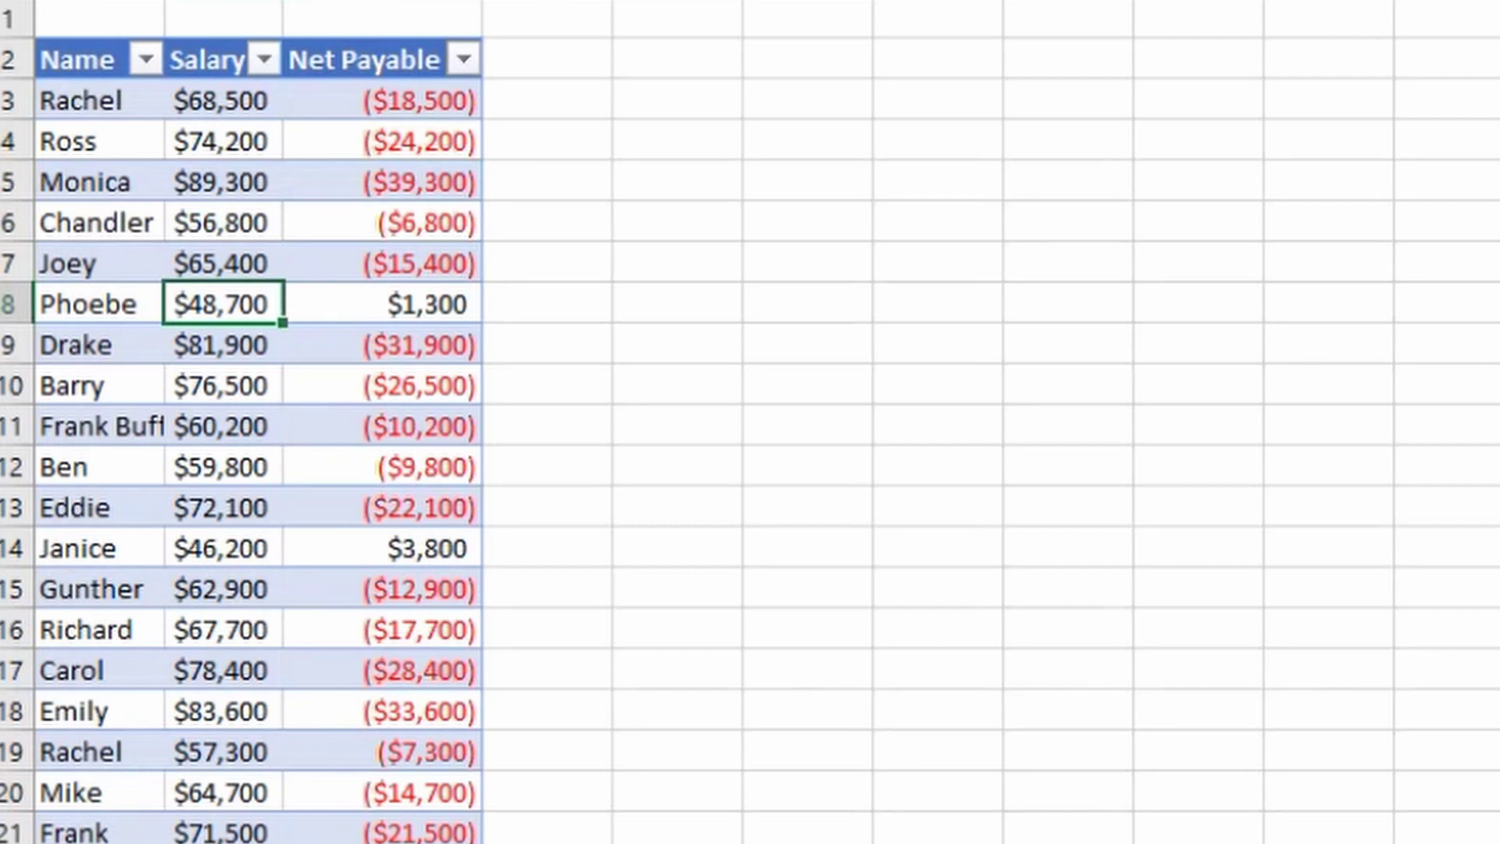
{"action": "key", "text": "Right"}
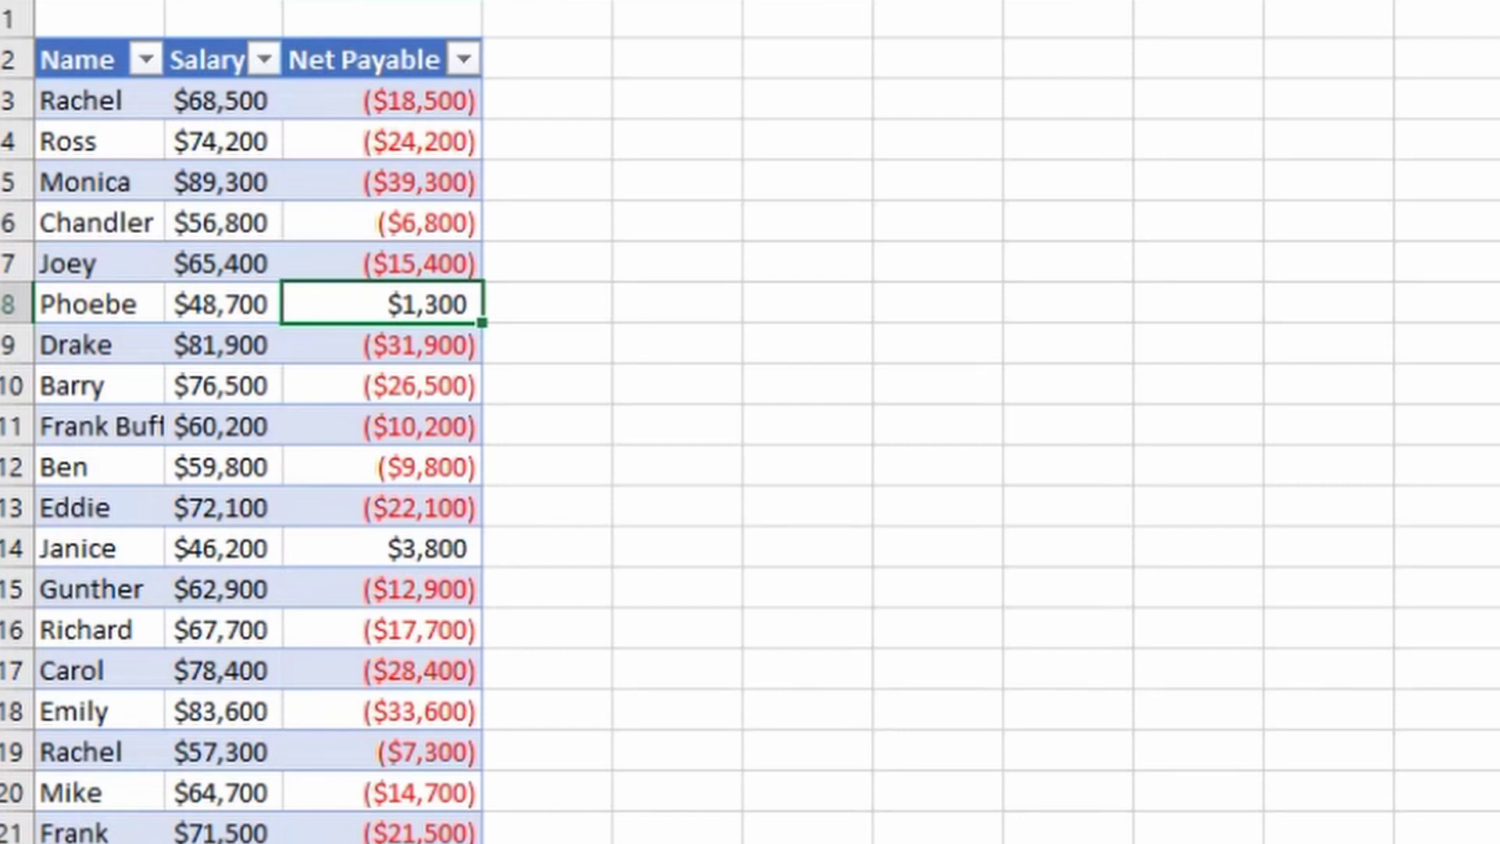
Select the empty columns D and E beside the Net Payable column, one at a time
{"action": "key", "text": "Up"}
{"action": "key", "text": "Up"}
{"action": "key", "text": "Up"}
{"action": "key", "text": "Up"}
{"action": "key", "text": "Up"}
{"action": "key", "text": "Right"}
{"action": "key", "text": "Up"}
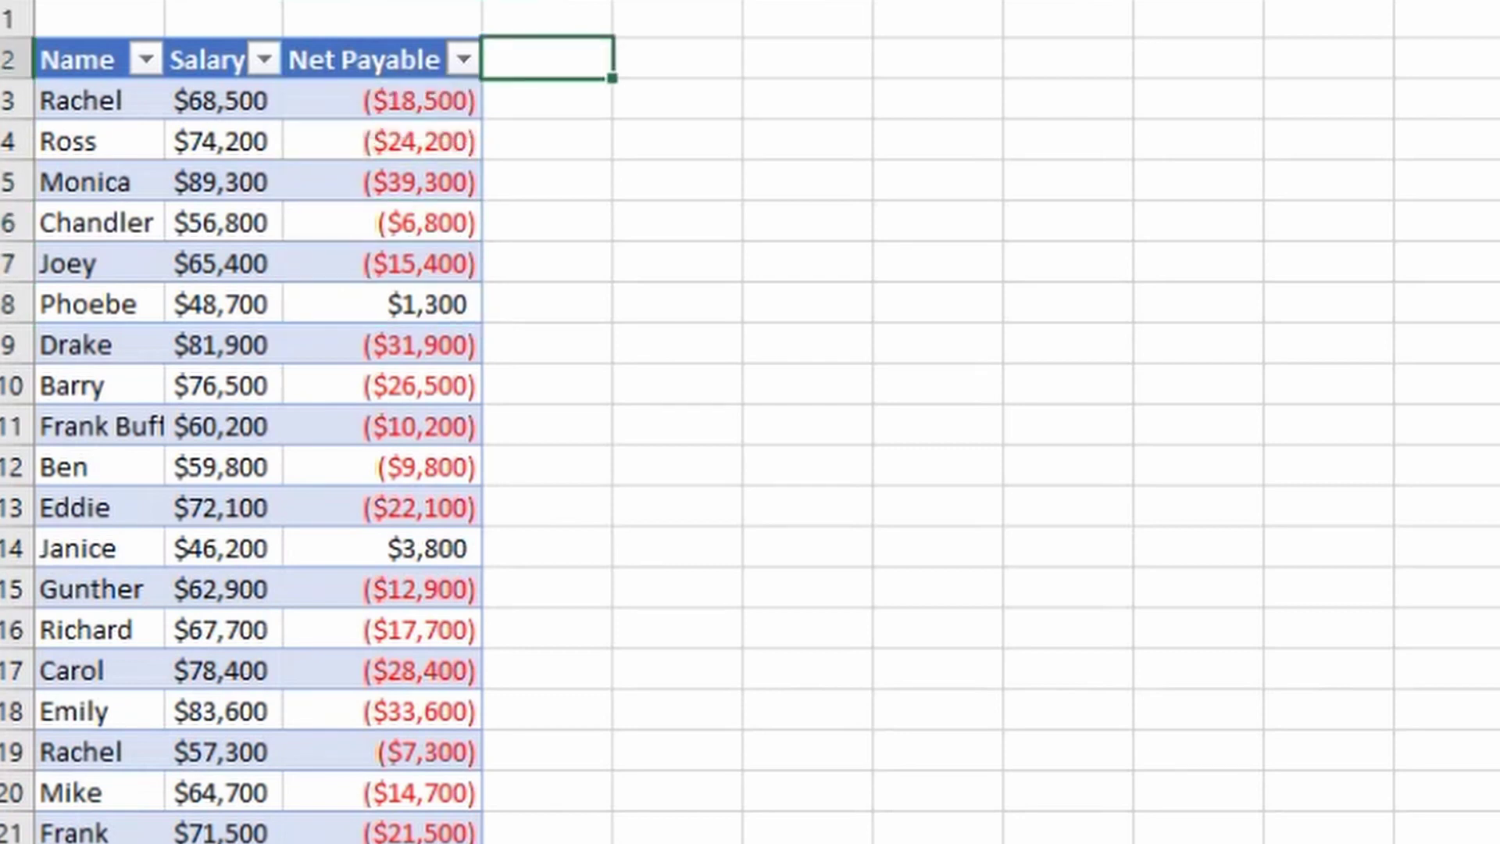
{"action": "key", "text": "ctrl+space"}
{"action": "key", "text": "Right"}
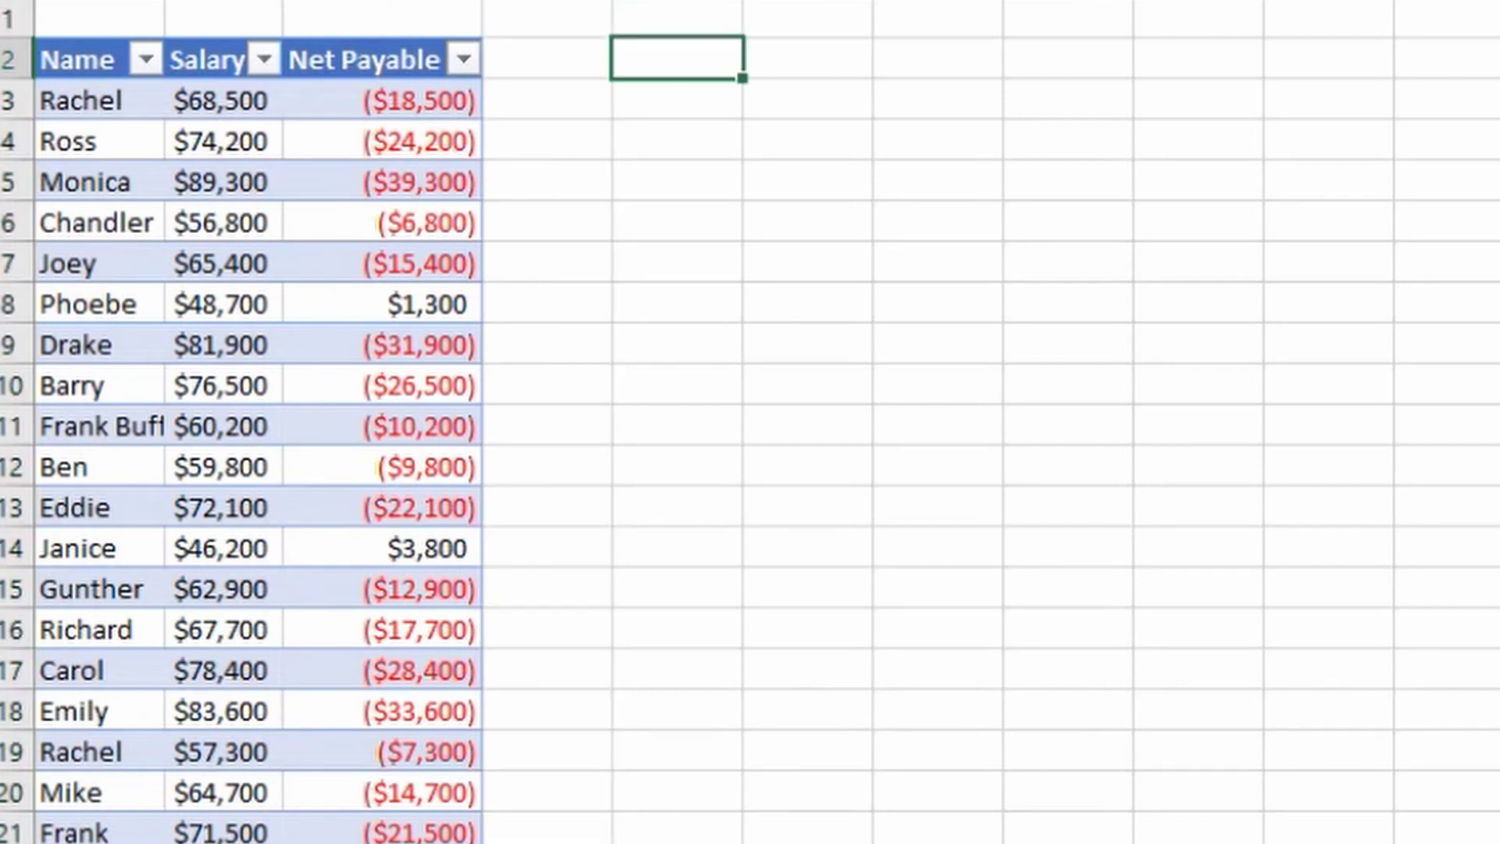
{"action": "key", "text": "ctrl+space"}
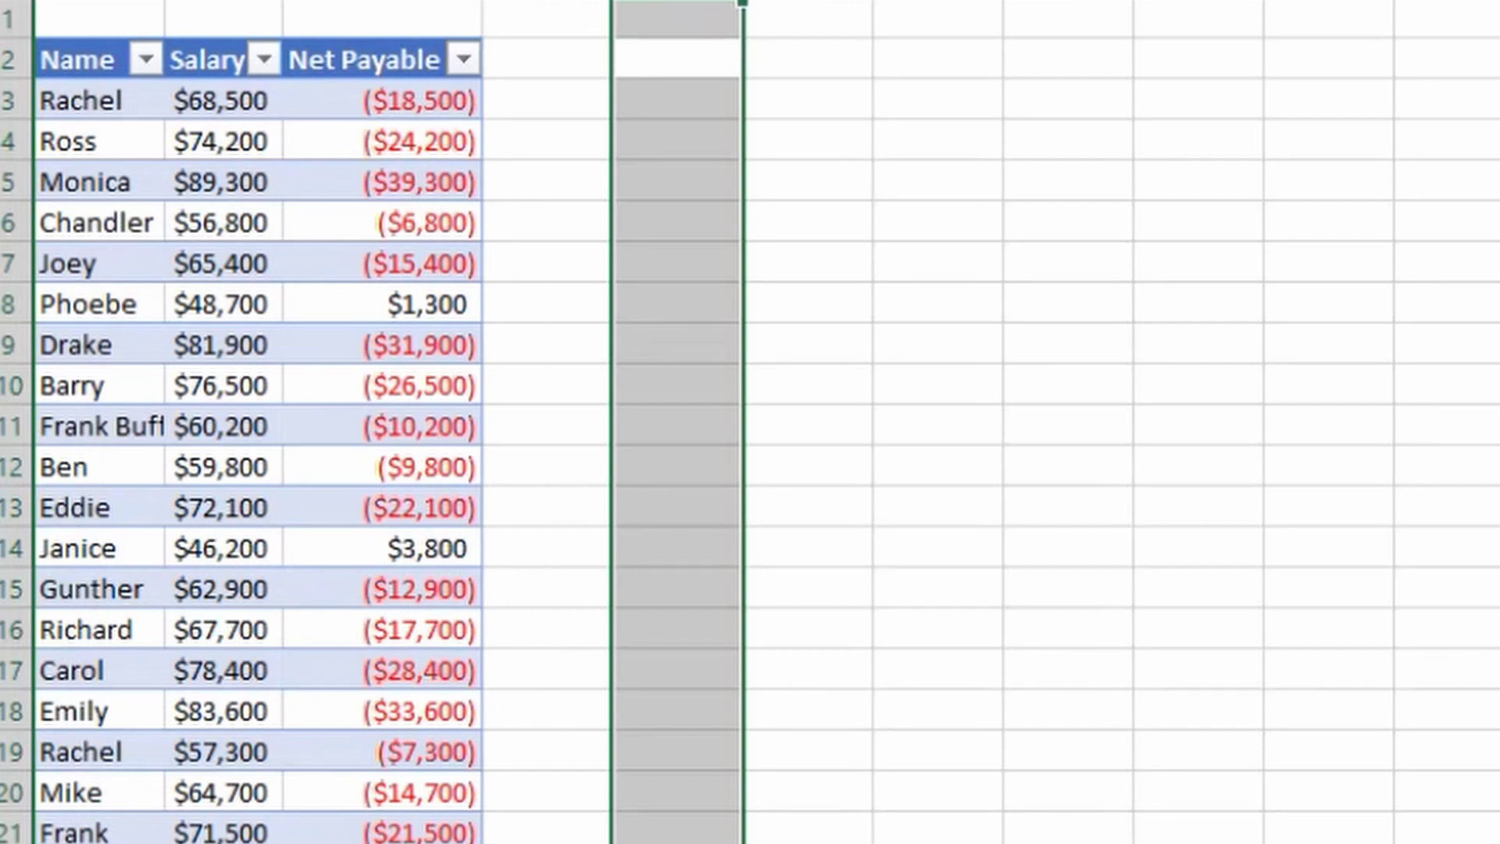
Enter the sample amounts 18500 in D3 and 24200 in D4, beside the Net Payable column
{"action": "key", "text": "Left"}
{"action": "key", "text": "Down"}
{"action": "type", "text": "18500"}
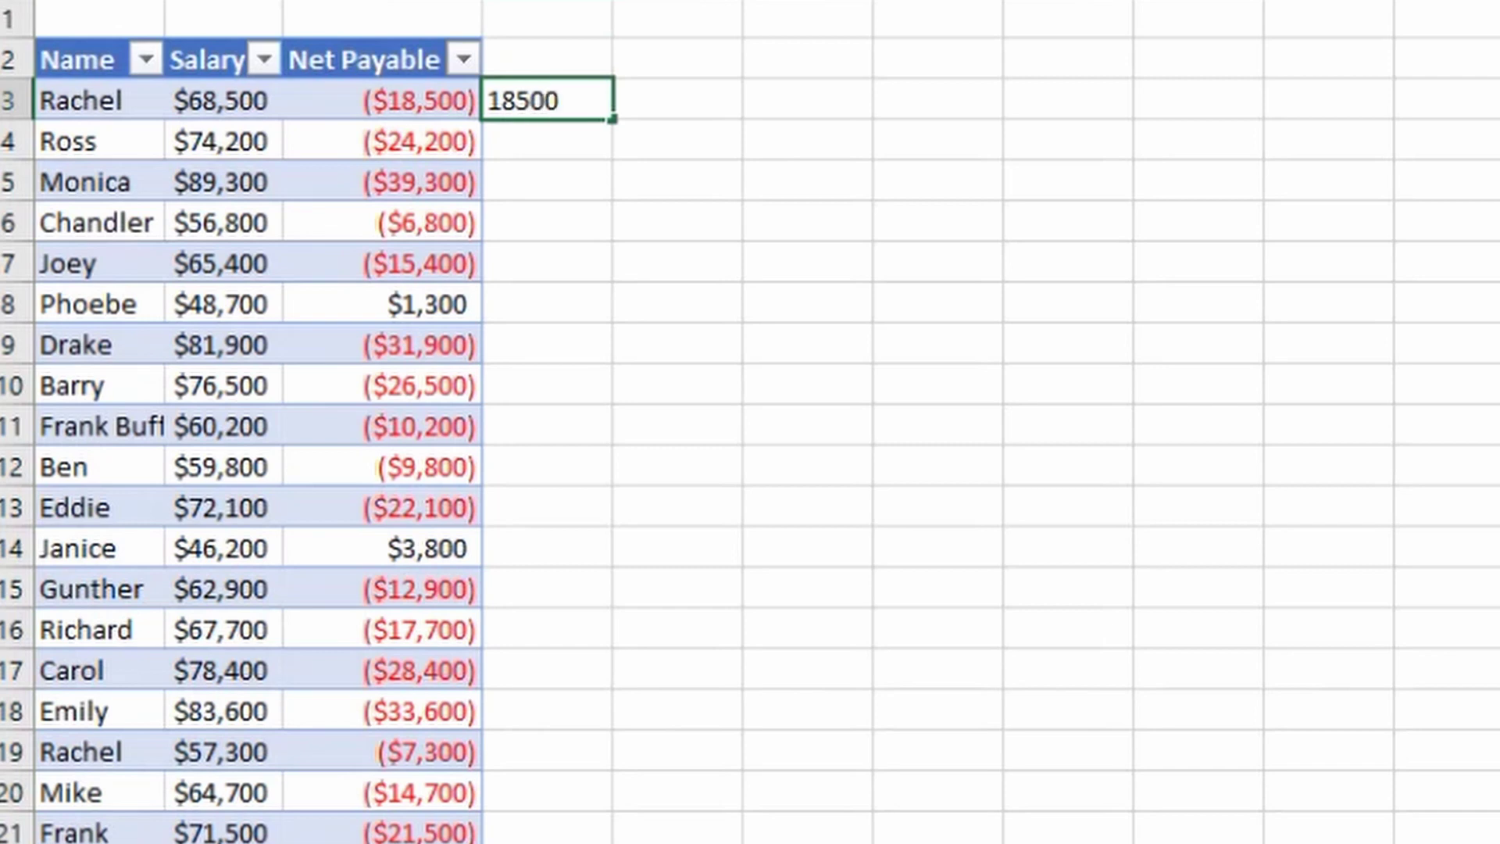
{"action": "key", "text": "Return"}
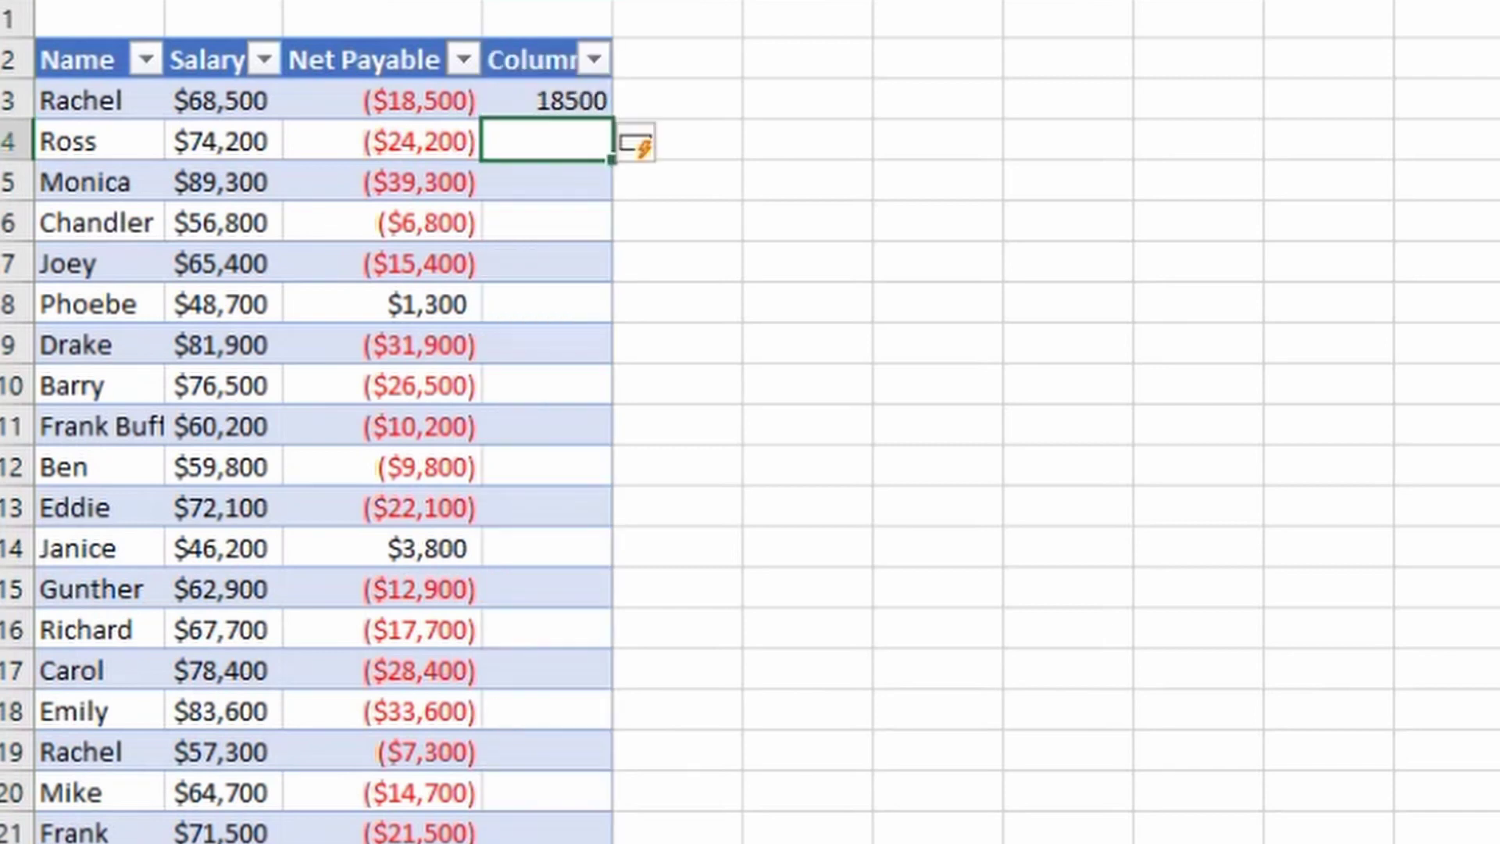
{"action": "type", "text": "24200"}
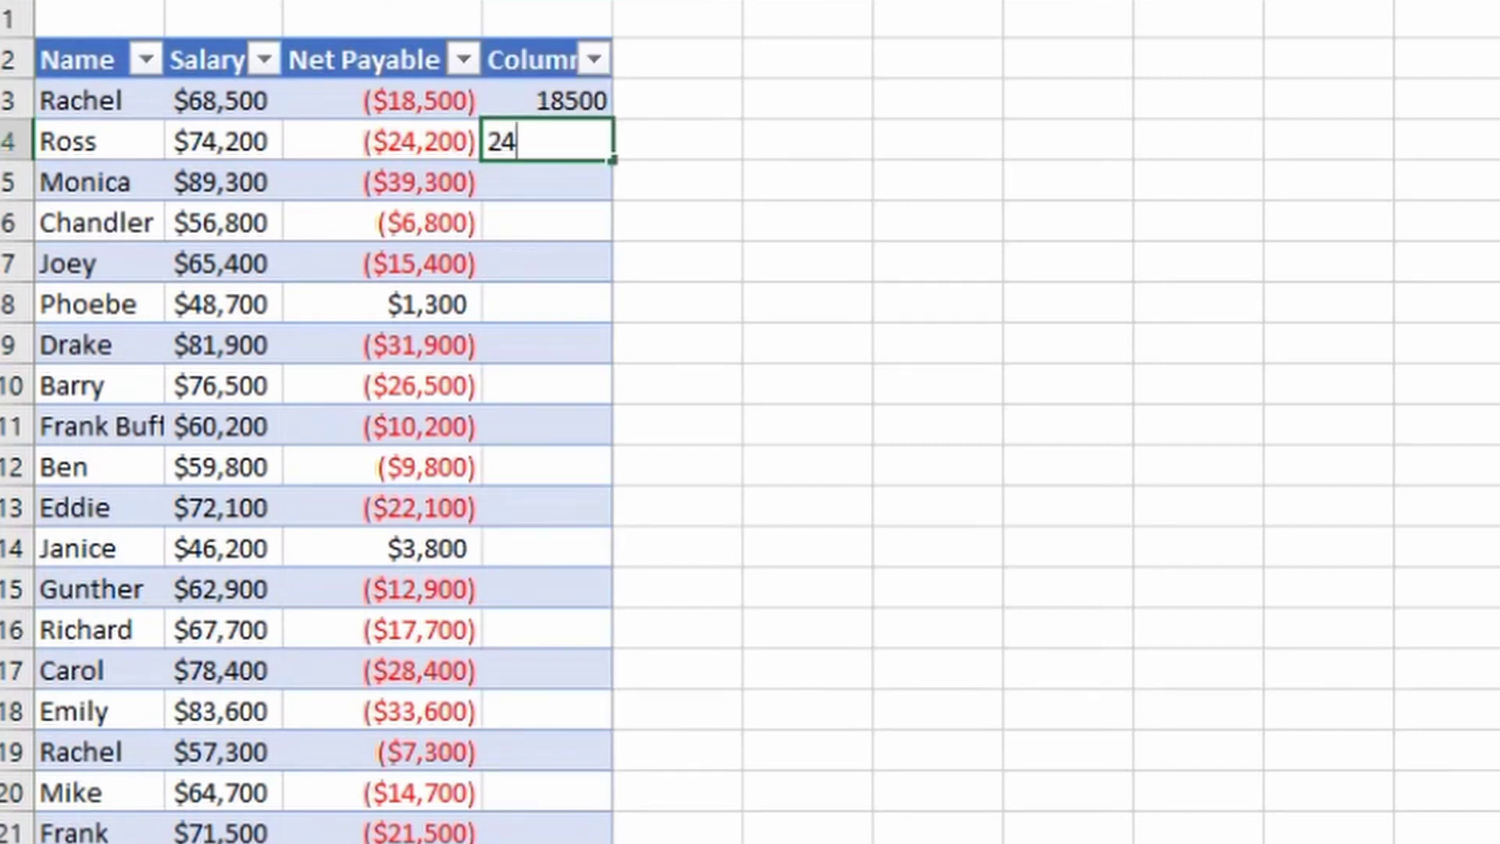
{"action": "key", "text": "Return"}
Enter the sample amount 1300 in E8 as an example of a positive net payable
{"action": "key", "text": "Down"}
{"action": "key", "text": "Down"}
{"action": "key", "text": "Down"}
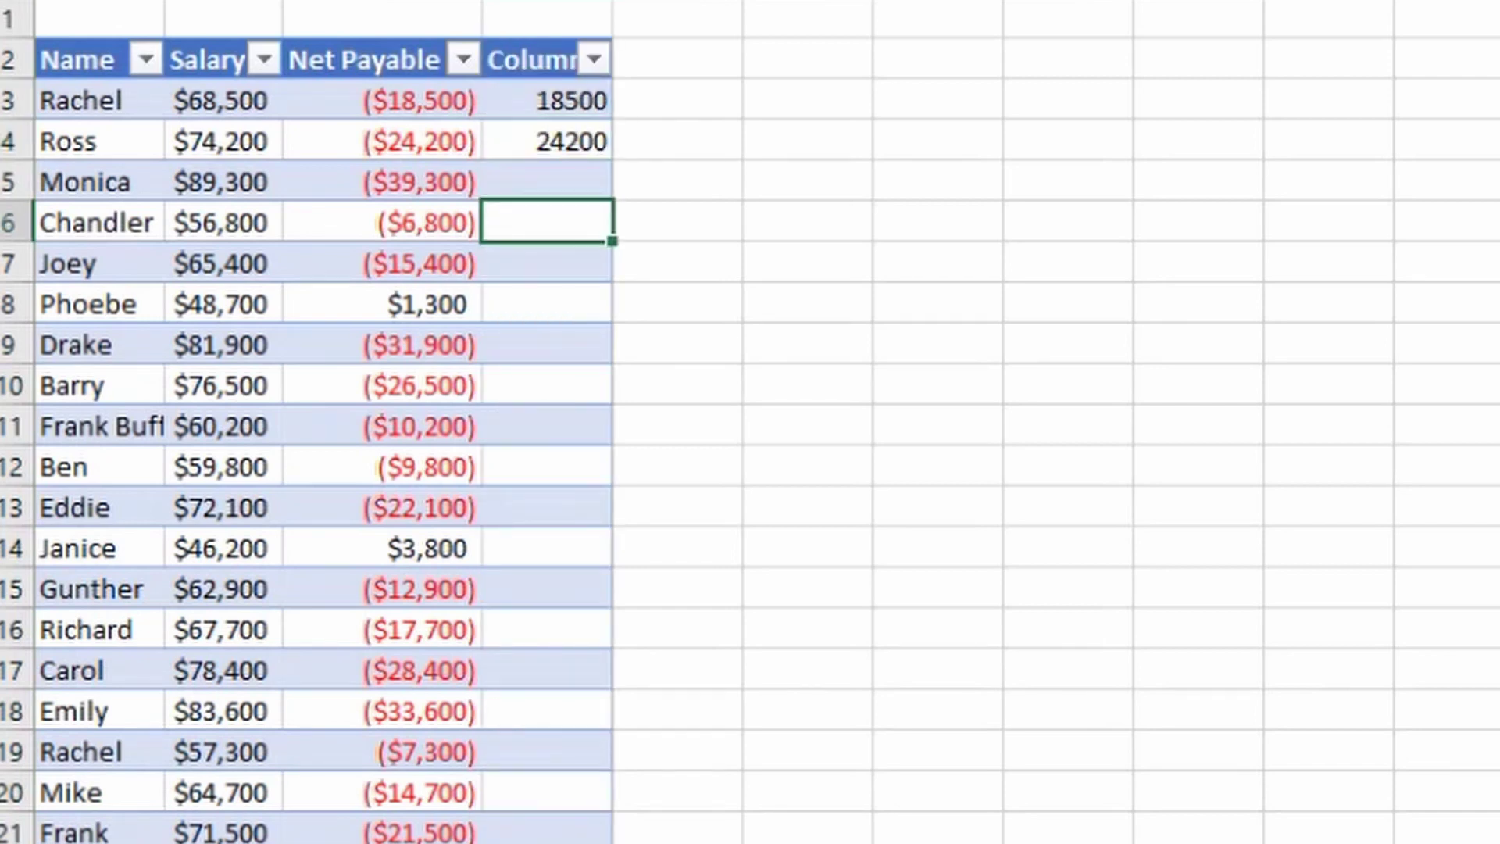
{"action": "key", "text": "Right"}
{"action": "type", "text": "1300"}
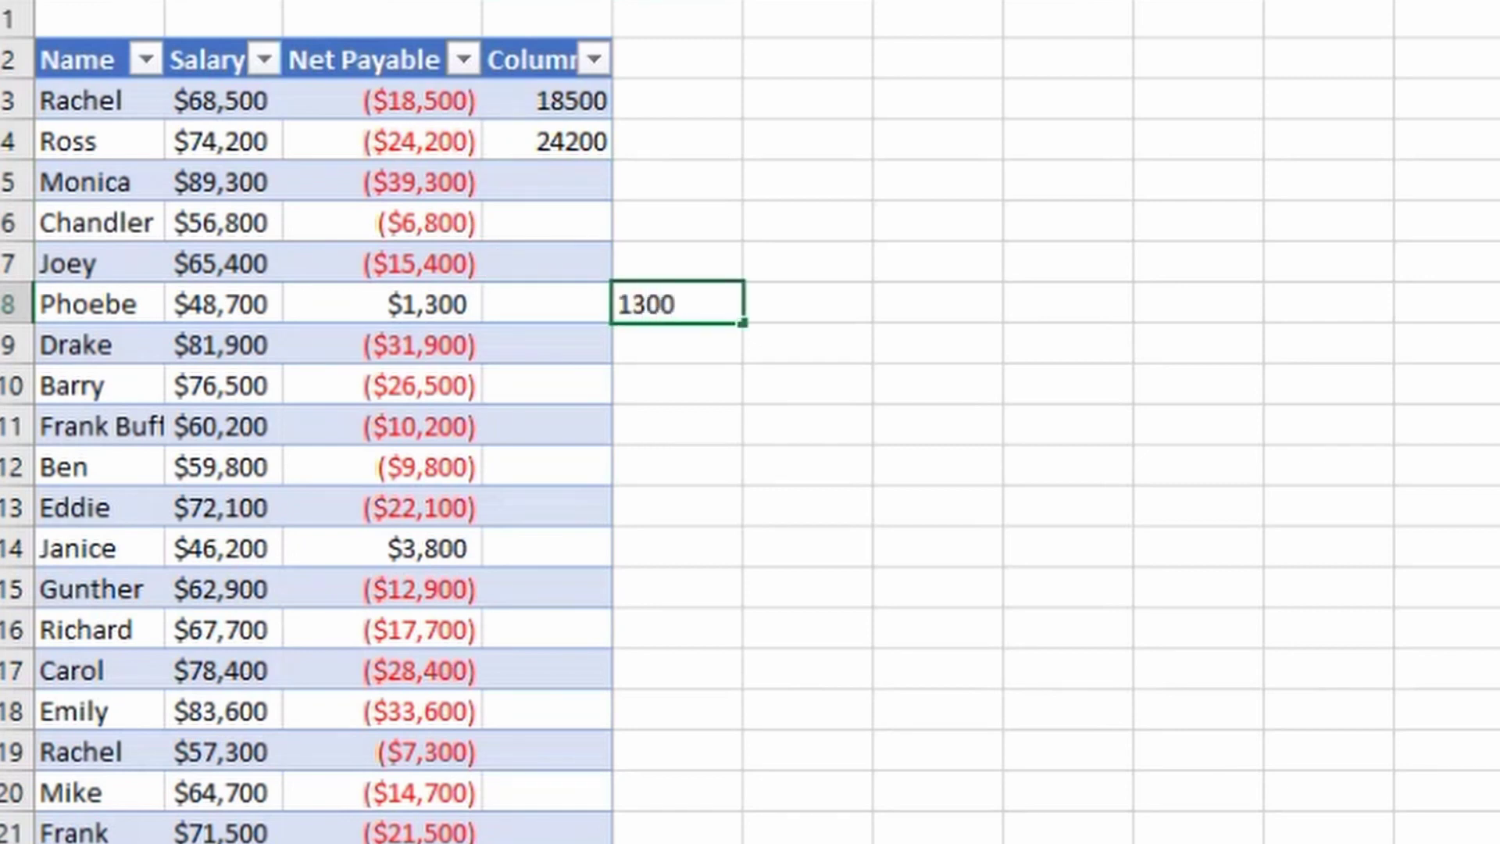
{"action": "key", "text": "Return"}
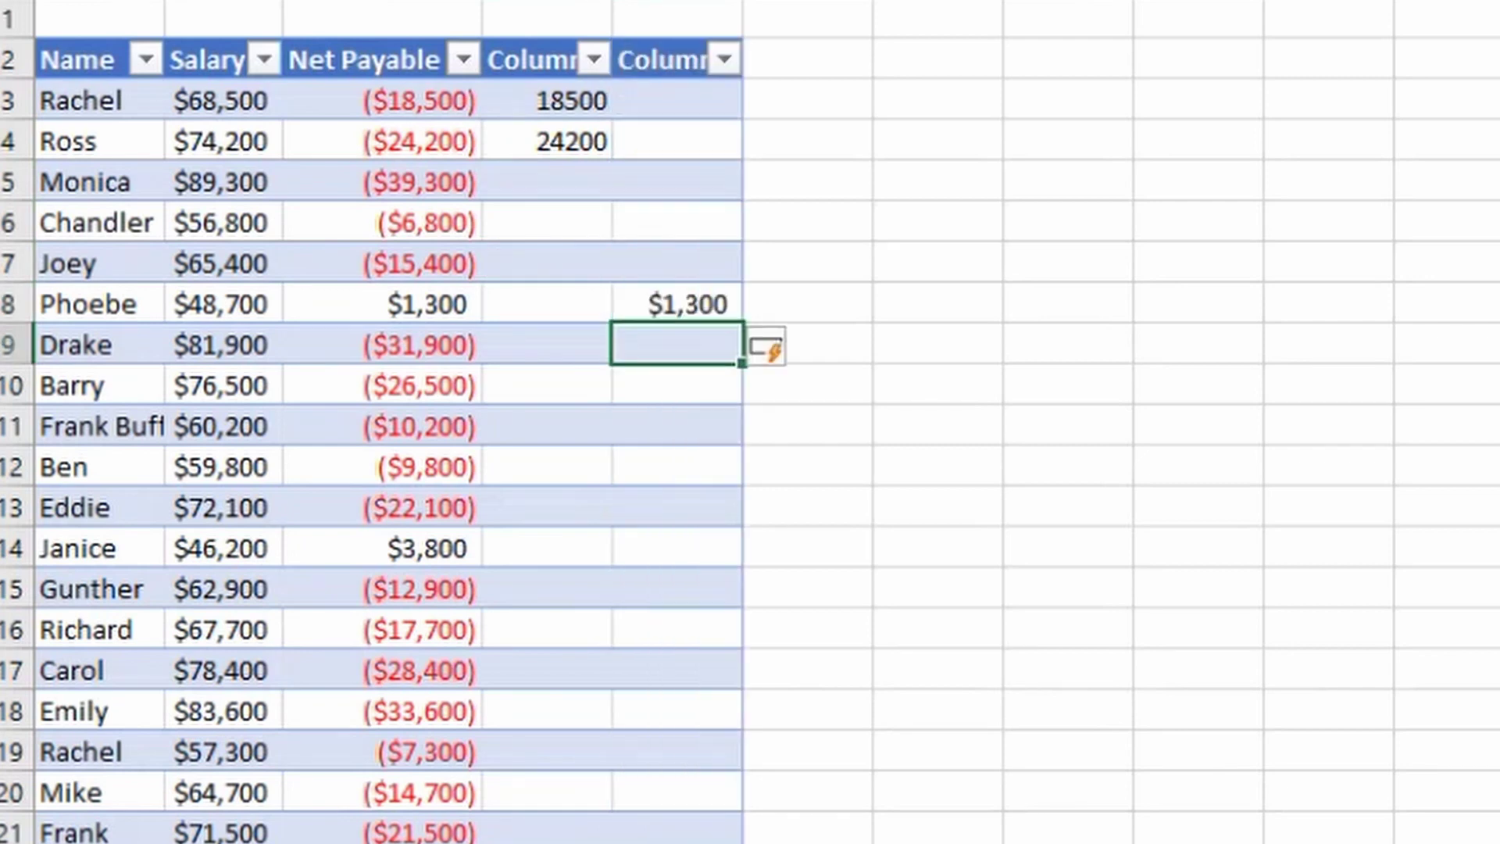
Clear the sample amounts from D3:E8
{"action": "left_click_drag", "start_coordinate": [677, 304], "coordinate": [547, 100]}
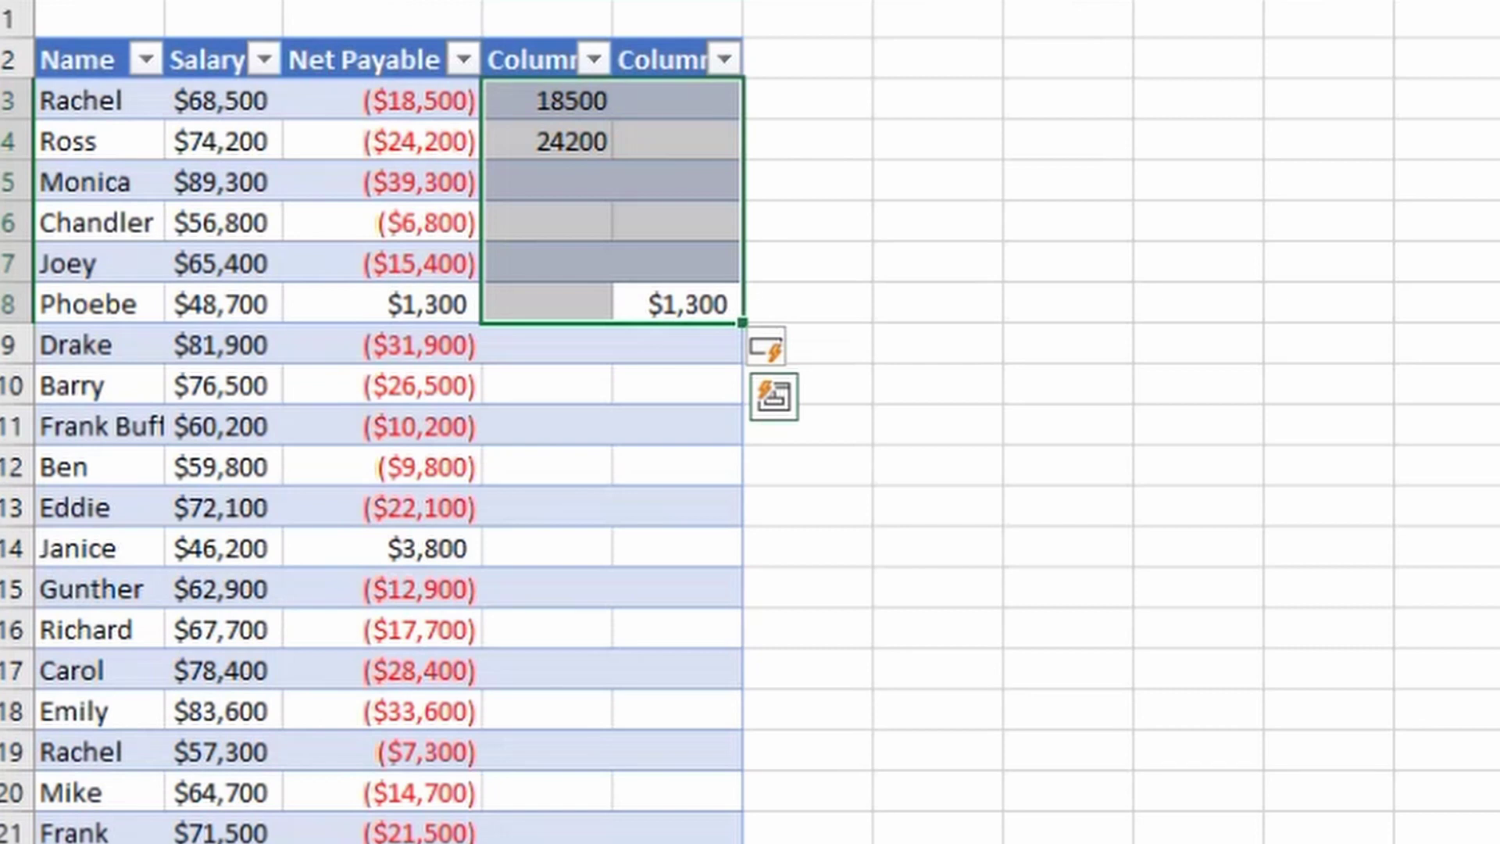
{"action": "key", "text": "Delete"}
{"action": "key", "text": "ctrl+Up"}
{"action": "key", "text": "Down"}
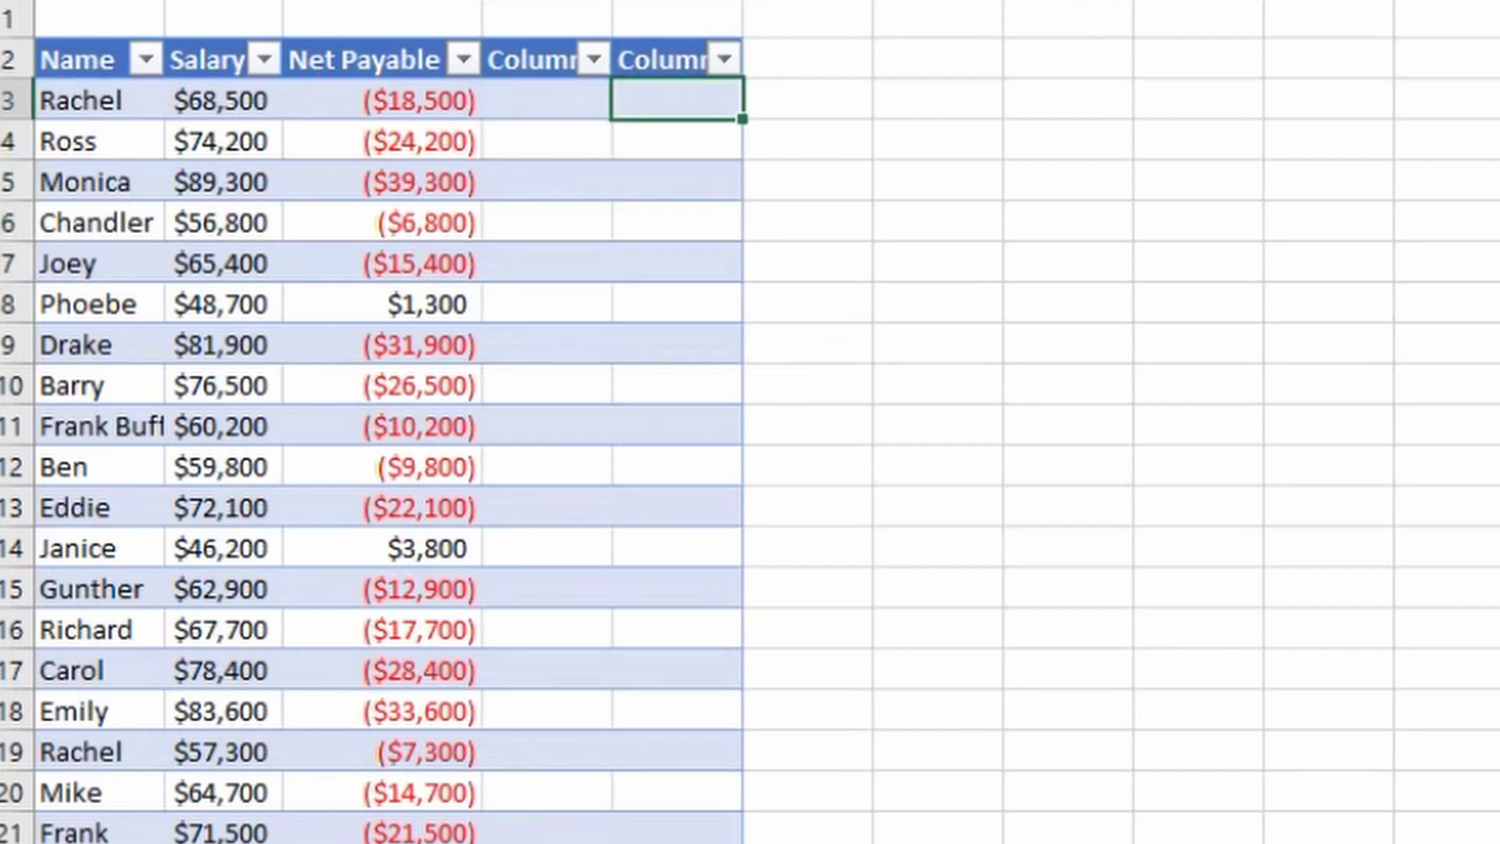
Enter an IF formula in D3 returning Net Payable when it is greater than 0 and blank text otherwise, and check the formula
{"action": "left_click", "coordinate": [546, 100]}
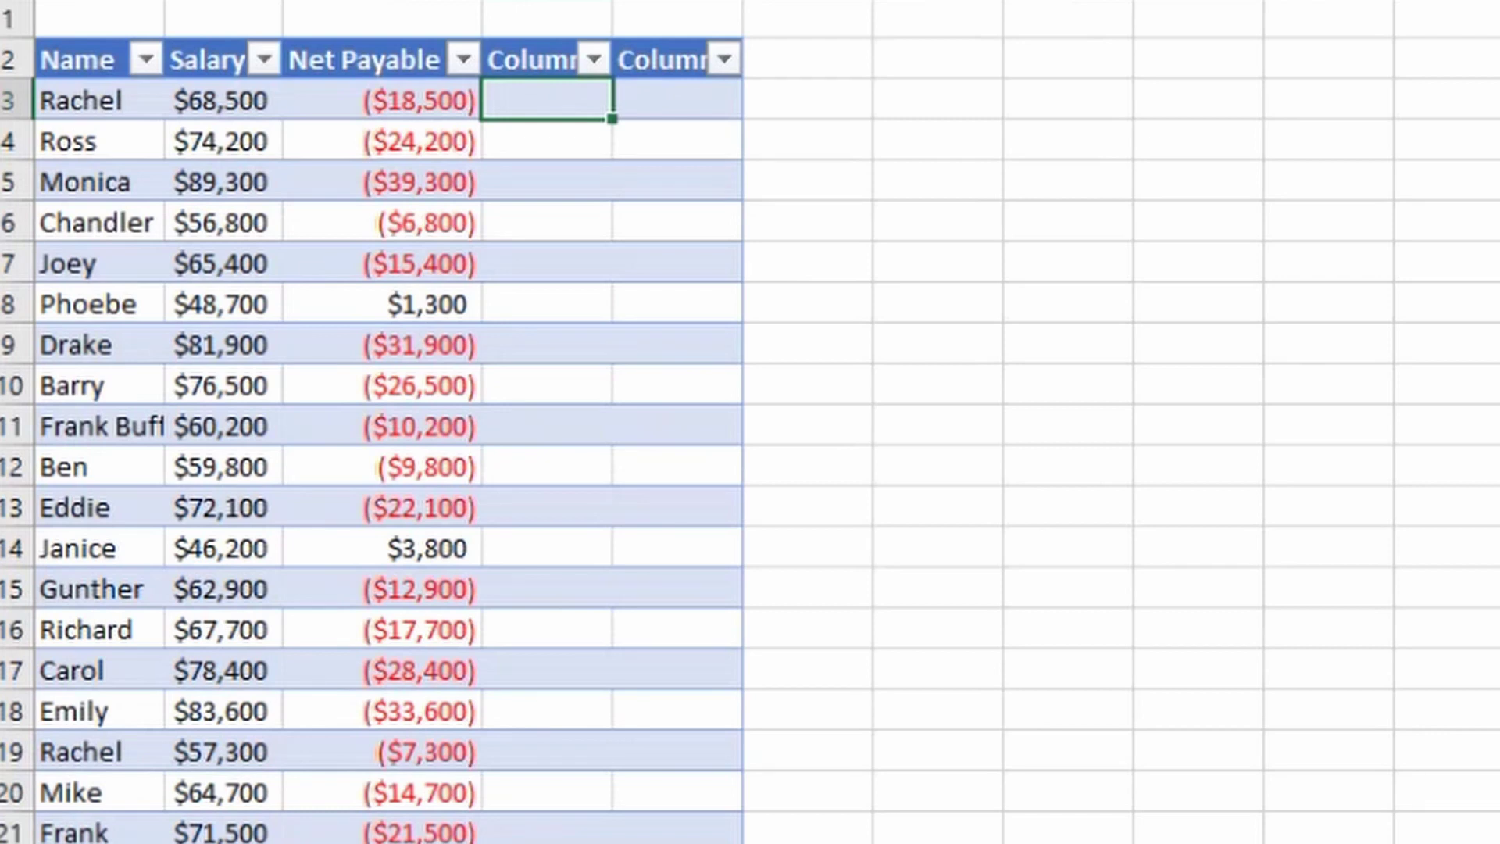
{"action": "type", "text": "=if"}
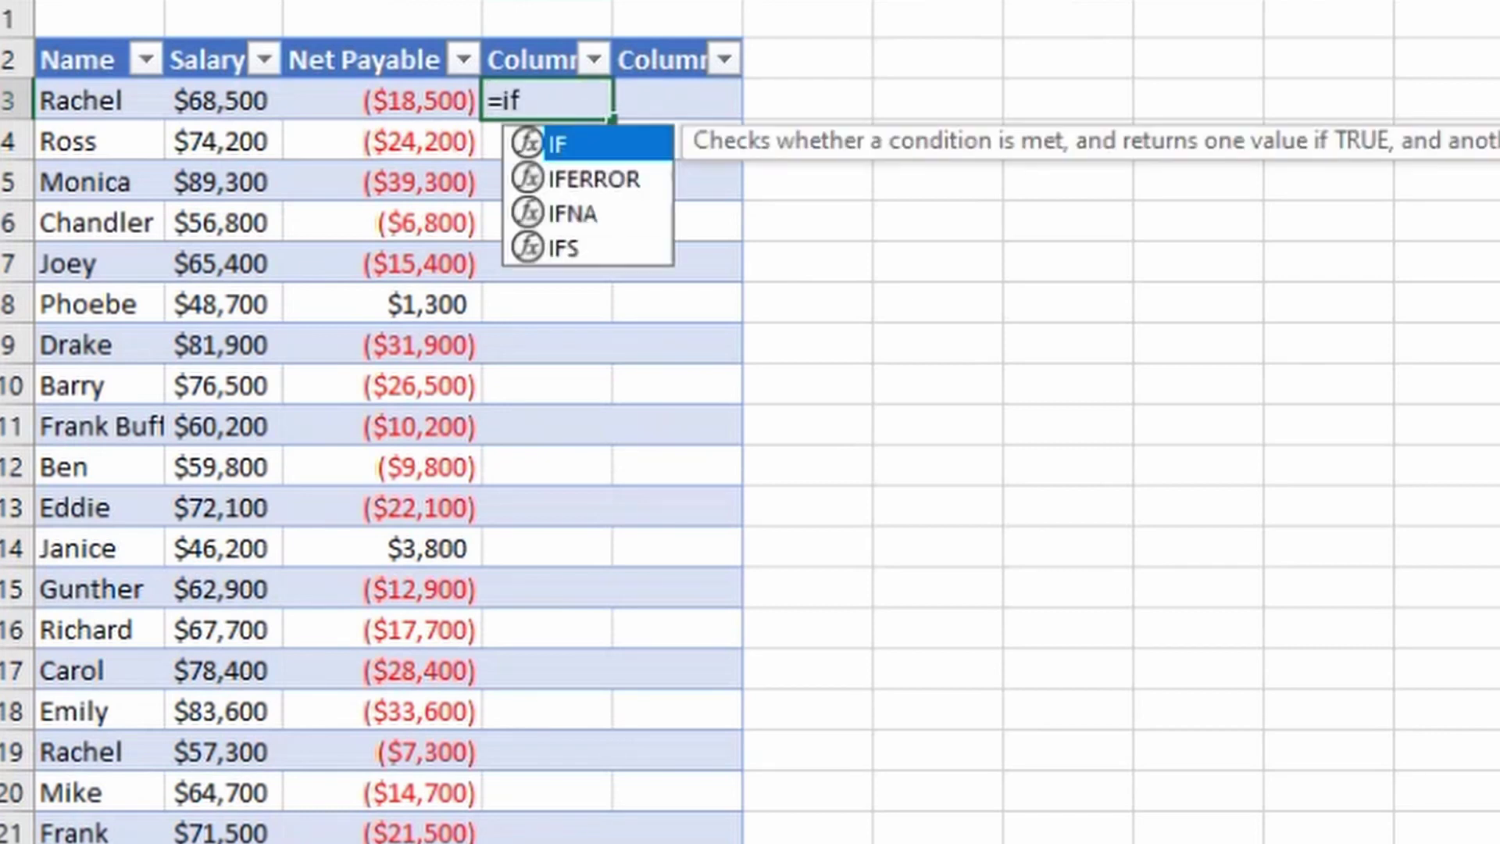
{"action": "key", "text": "Tab"}
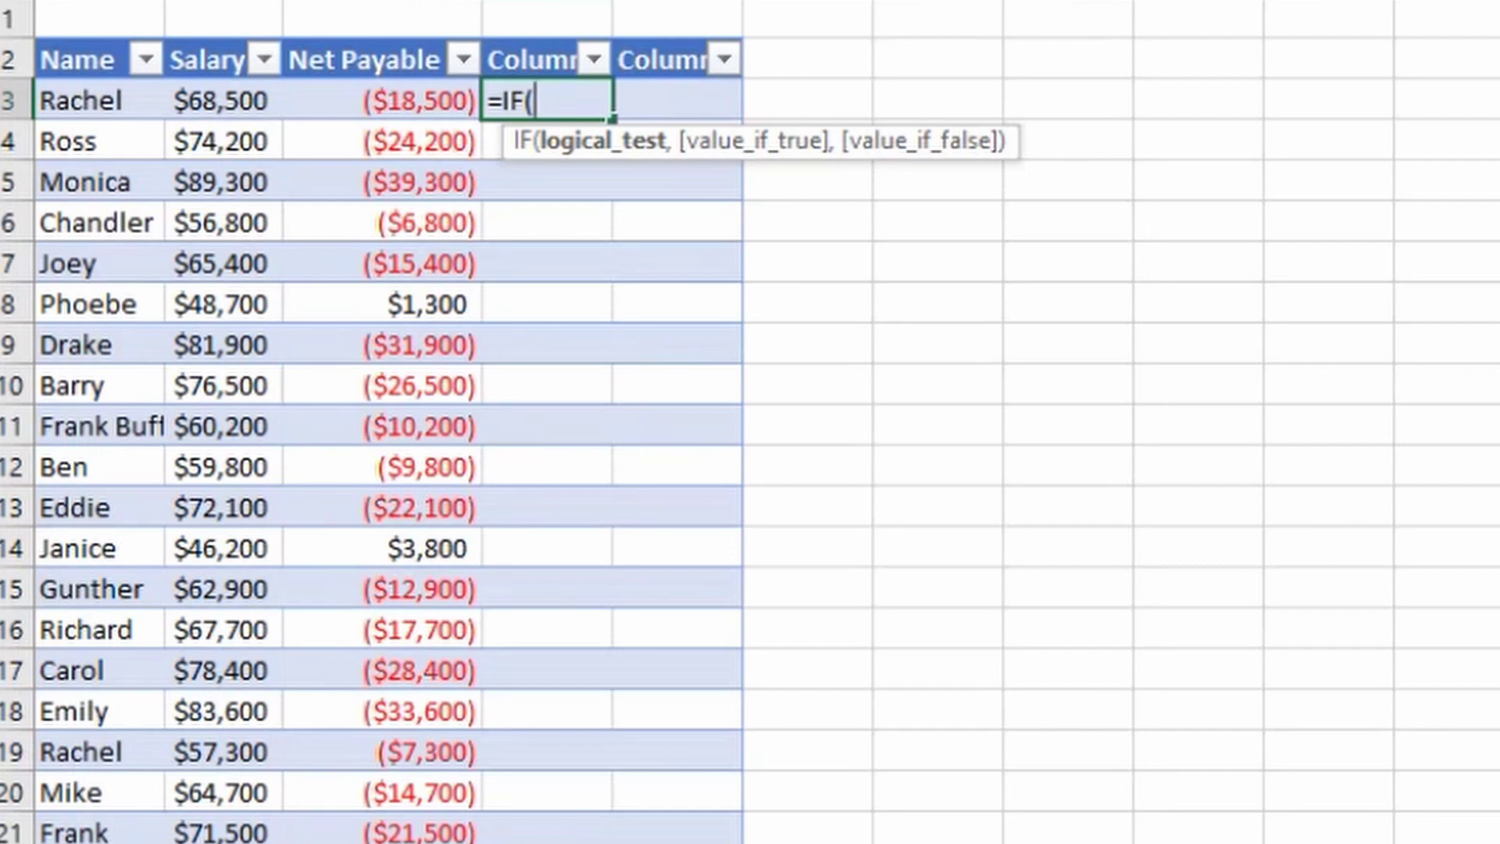
{"action": "key", "text": "Left"}
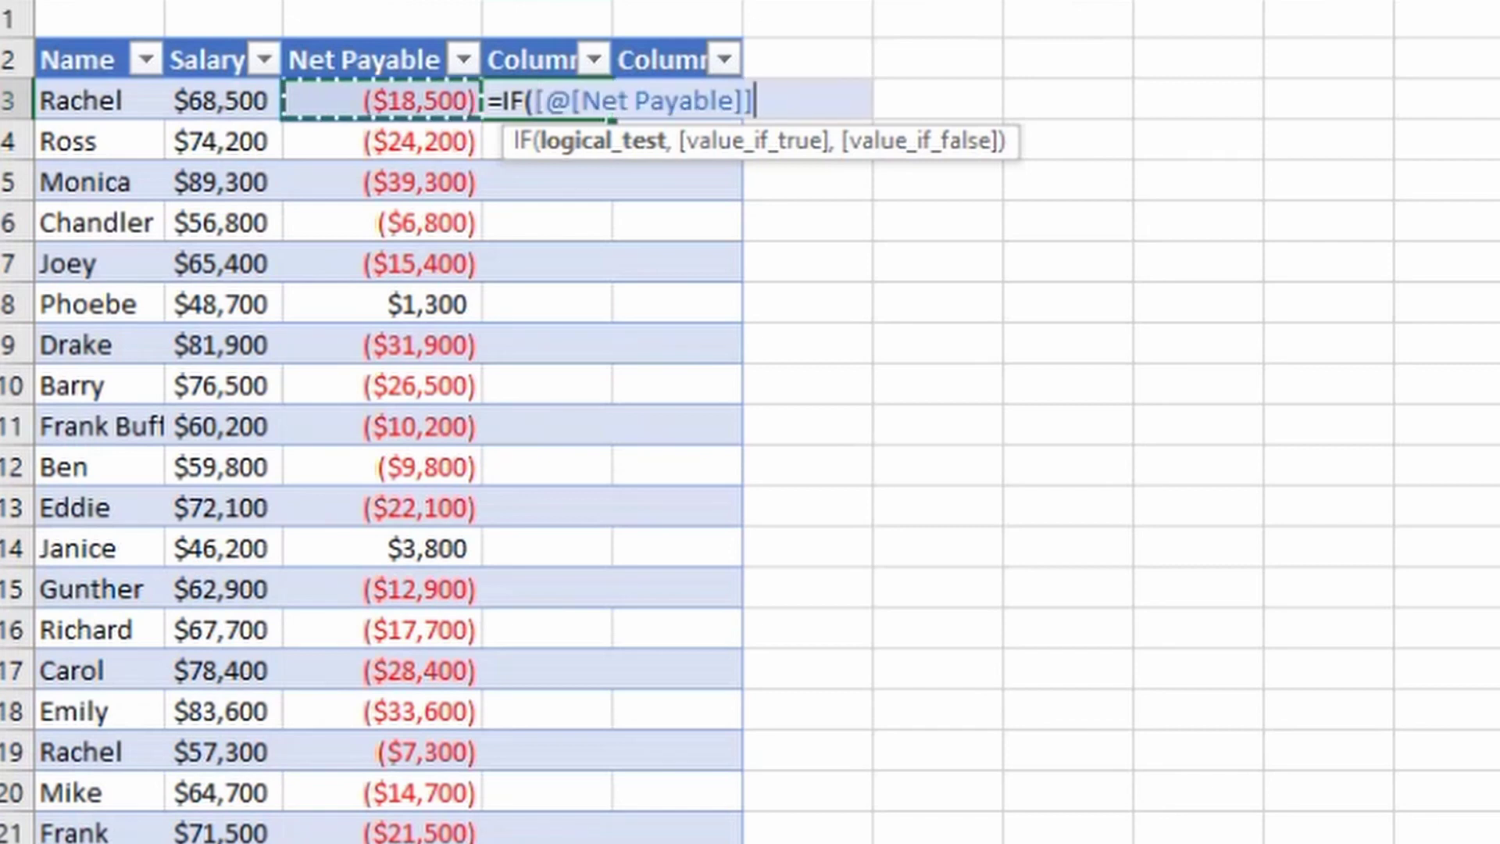
{"action": "type", "text": ">0"}
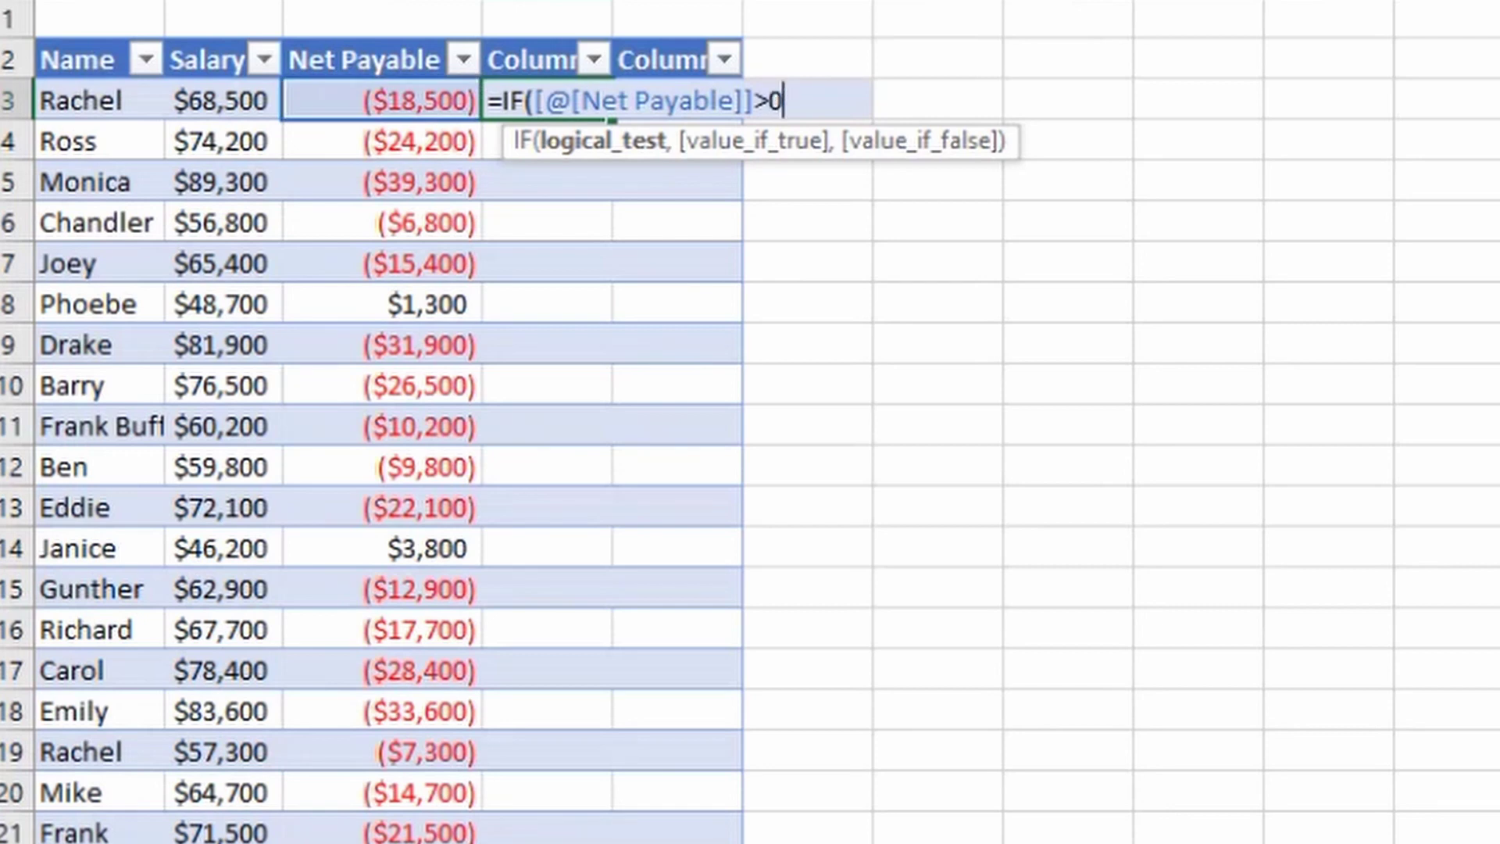
{"action": "type", "text": ","}
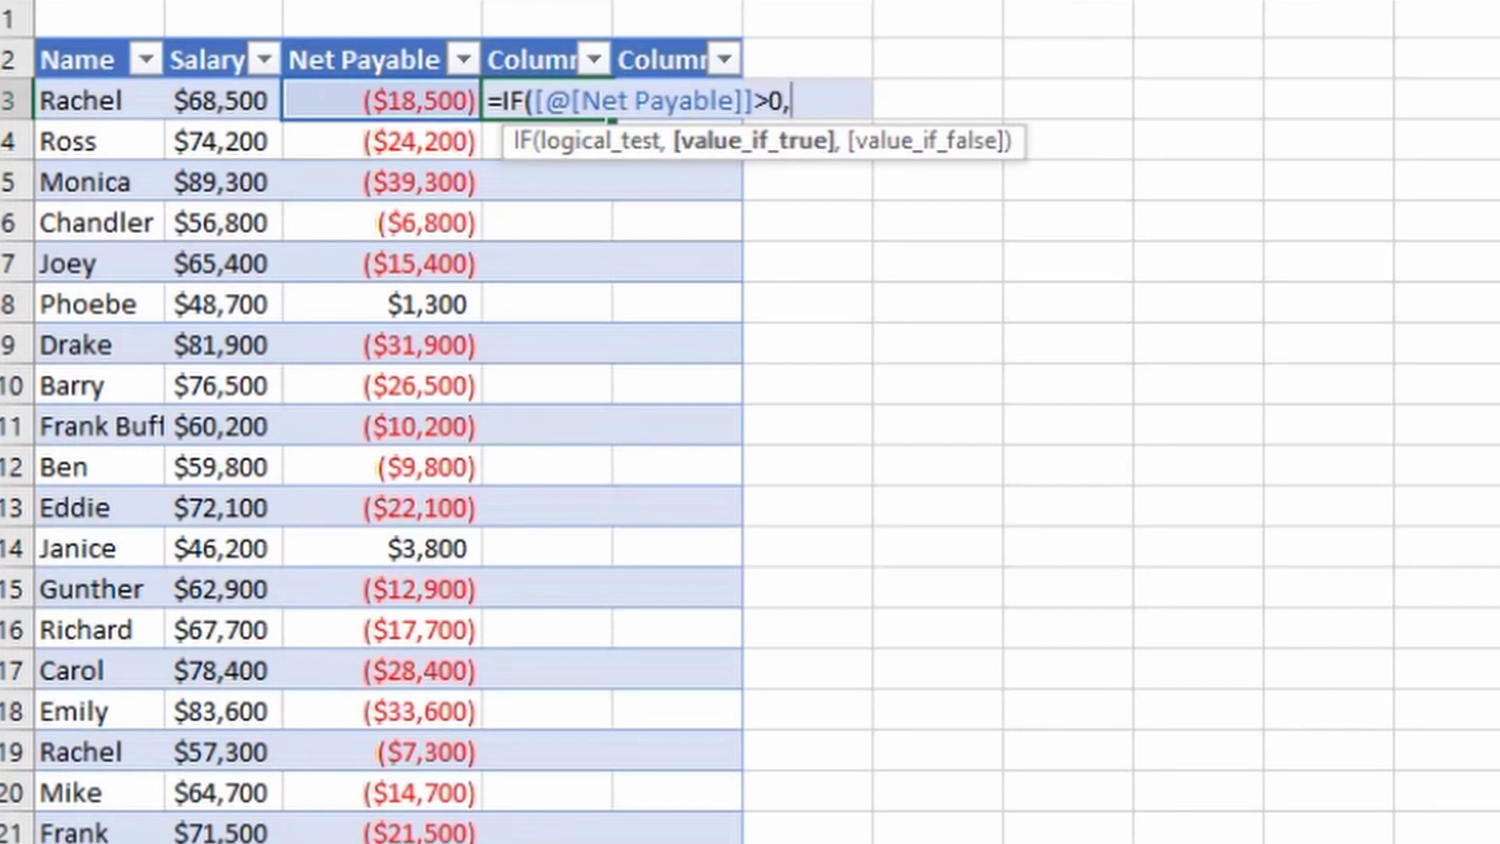
{"action": "left_click", "coordinate": [380, 100]}
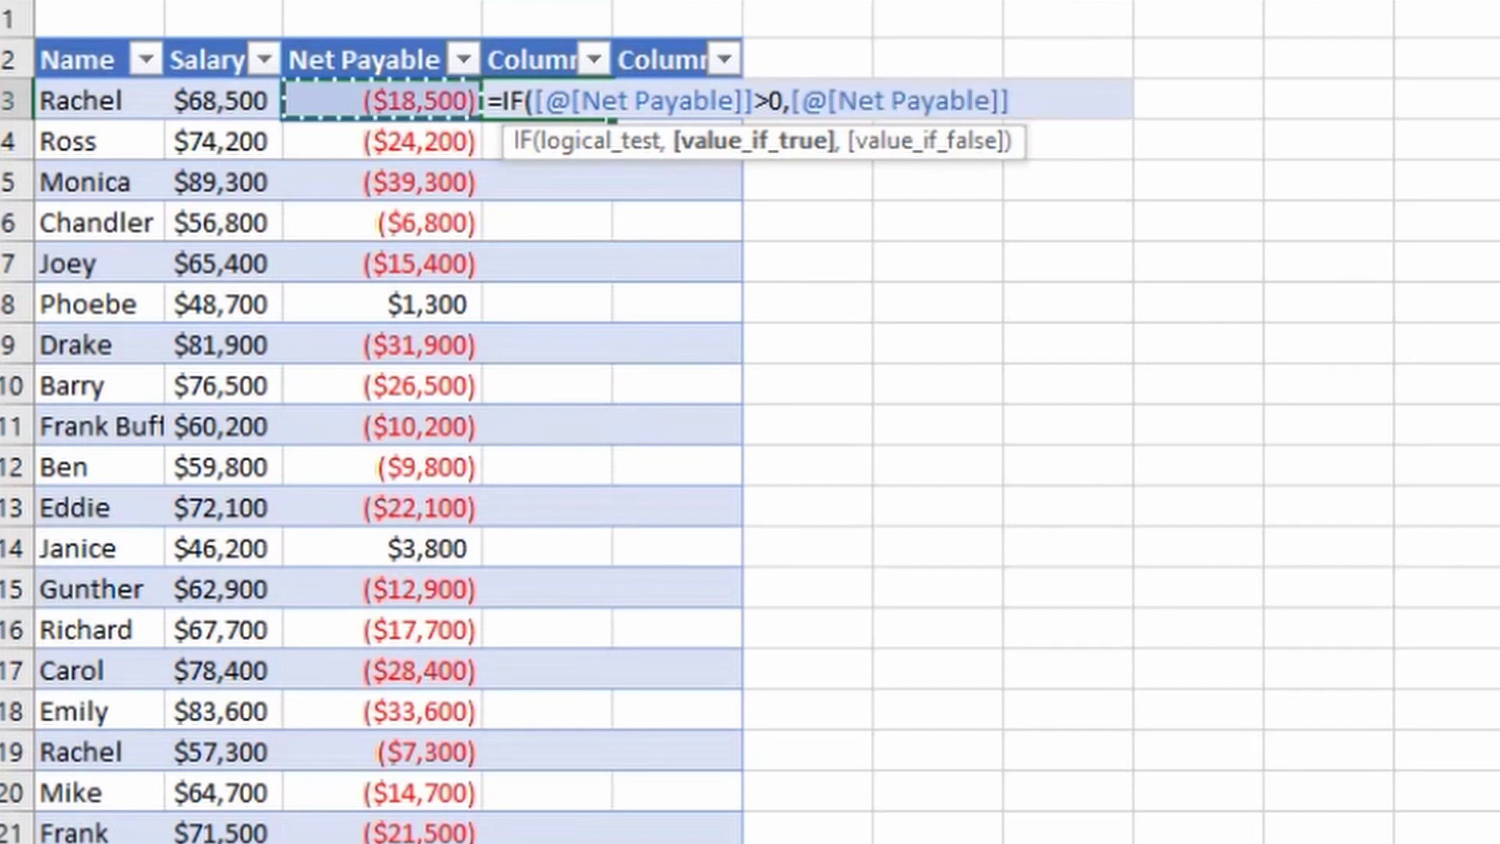
{"action": "type", "text": ","}
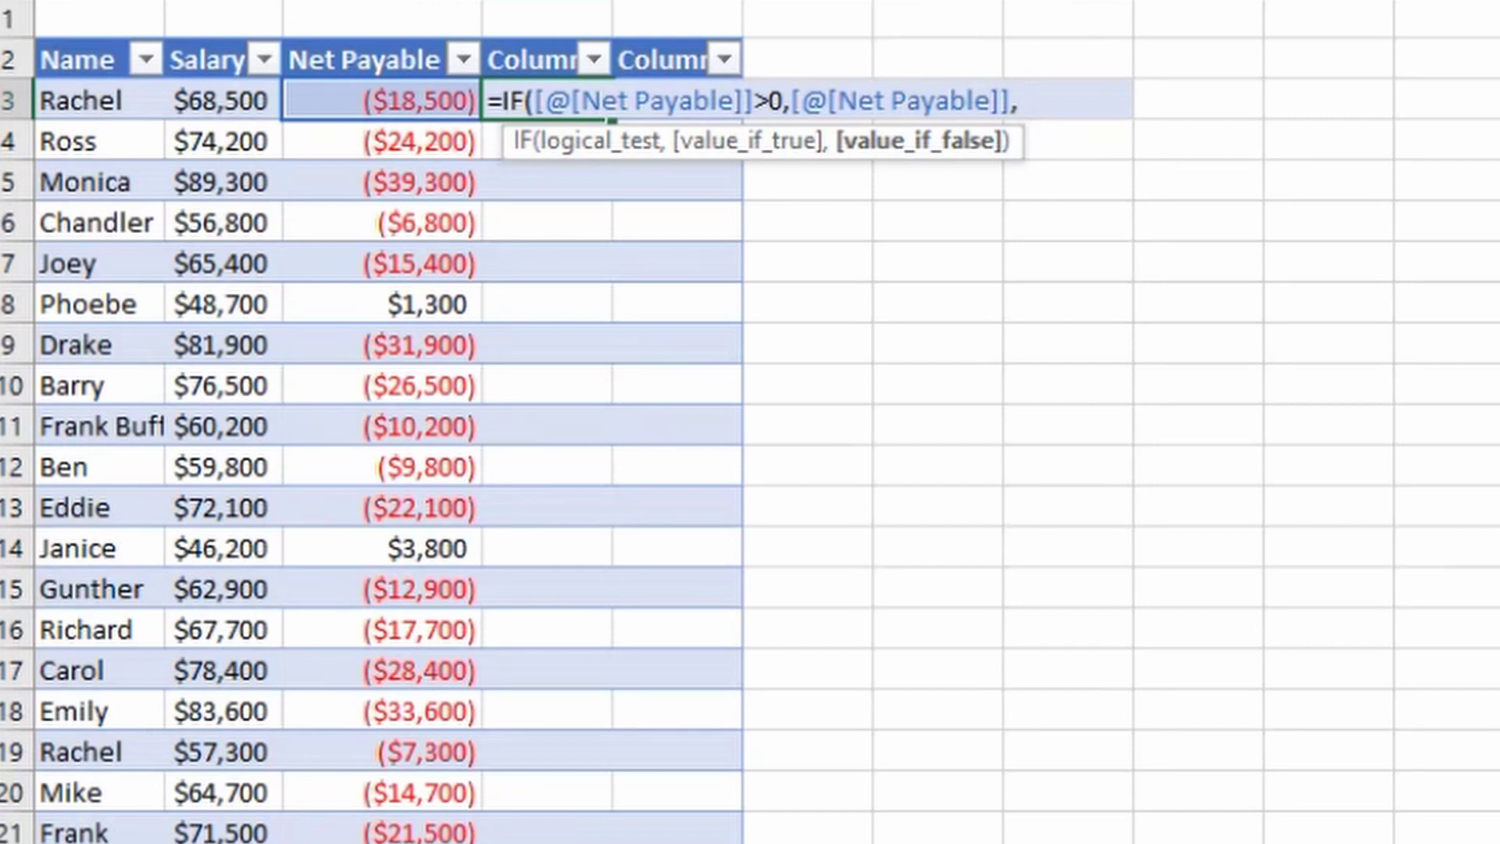
{"action": "type", "text": "\"\""}
{"action": "key", "text": "ctrl+Return"}
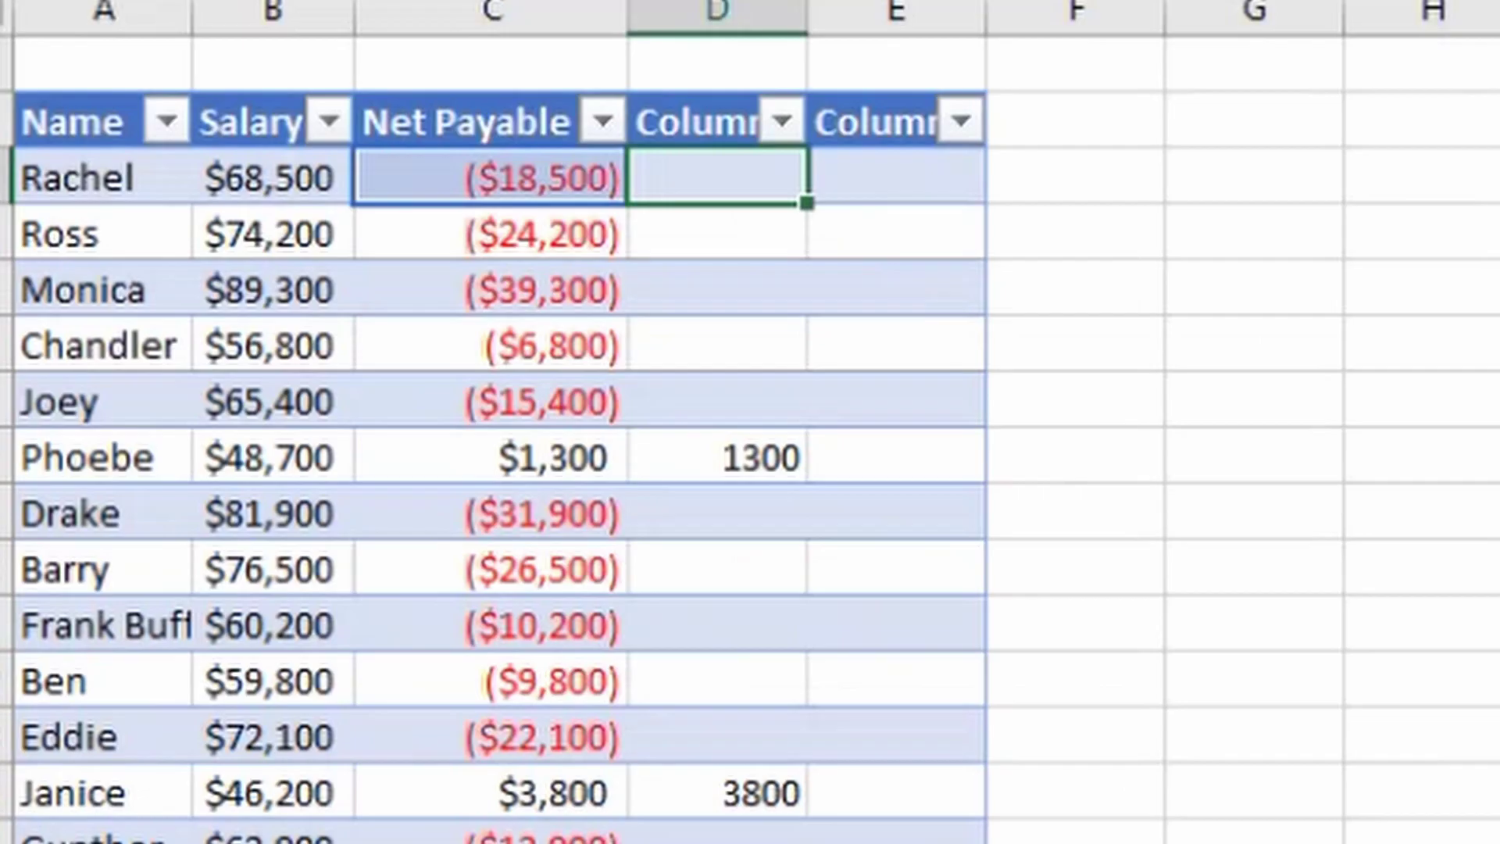
{"action": "key", "text": "F2"}
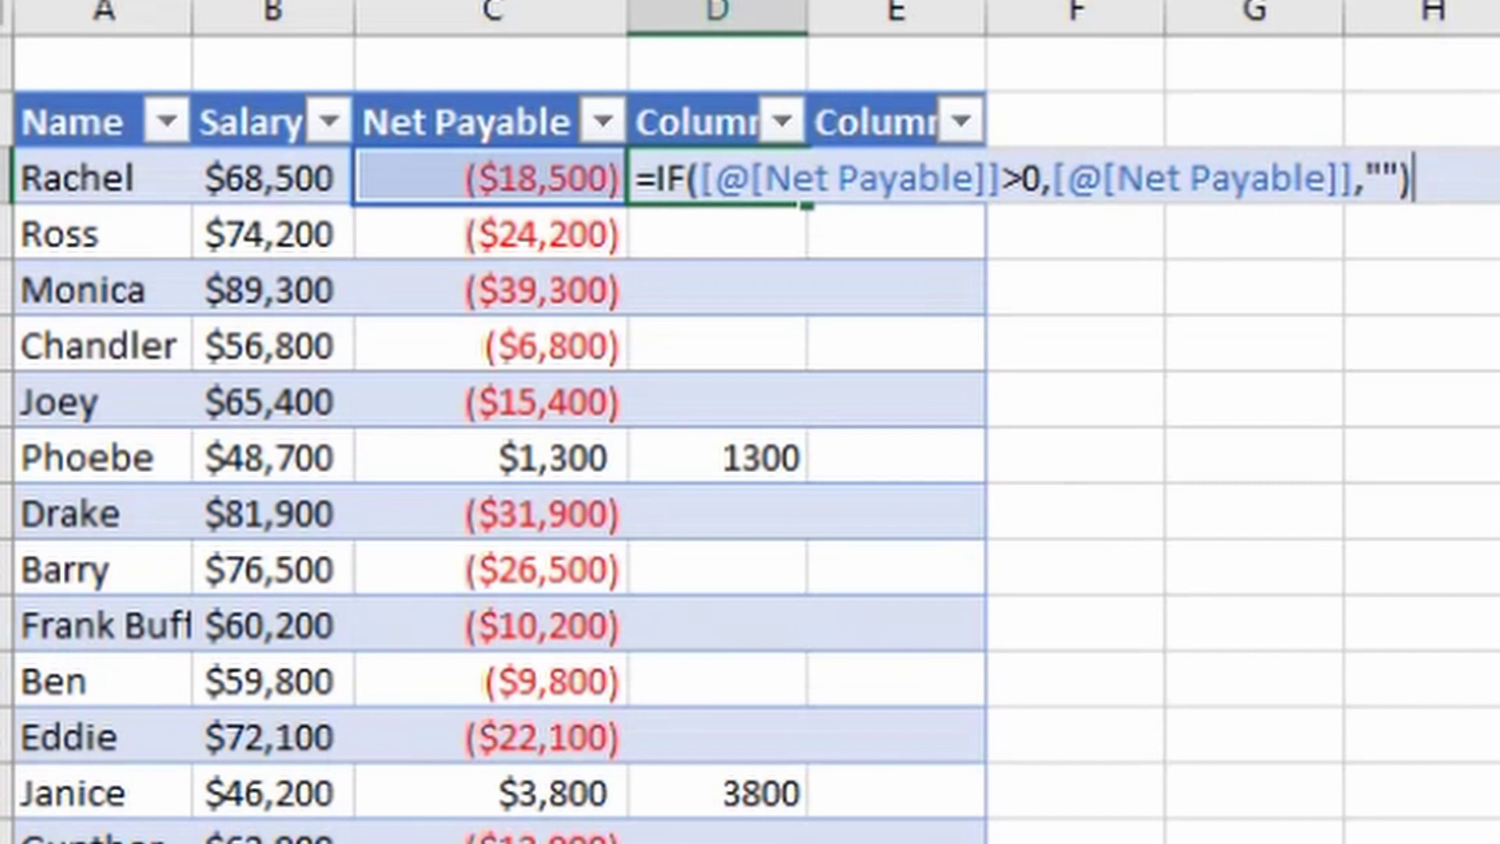
{"action": "key", "text": "ctrl+Return"}
Enter an IF formula in E3 returning Net Payable when it is less than 0 and a blank otherwise
{"action": "left_click", "coordinate": [896, 176]}
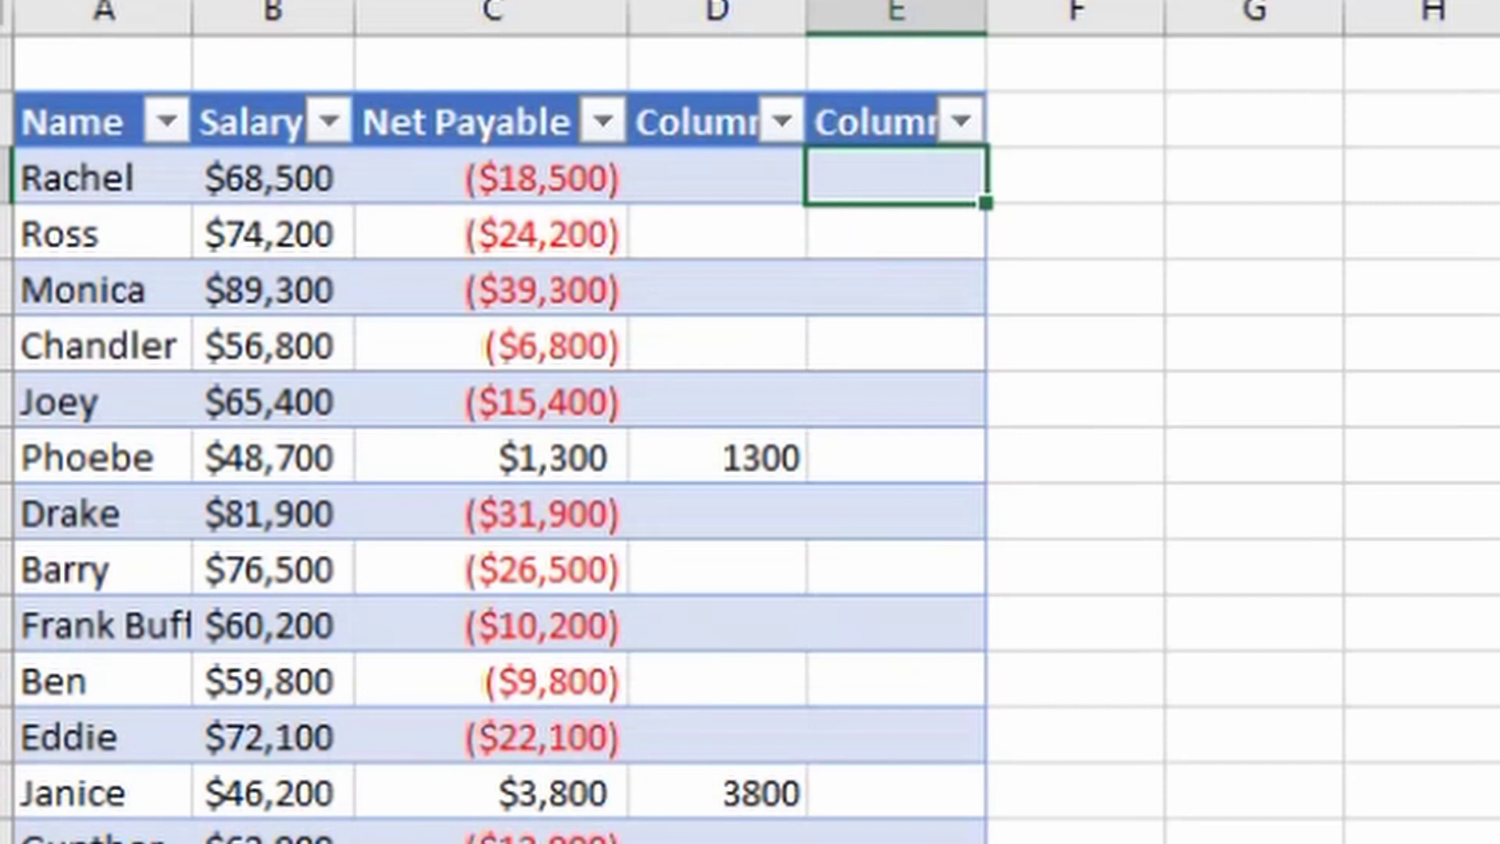
{"action": "type", "text": "=if"}
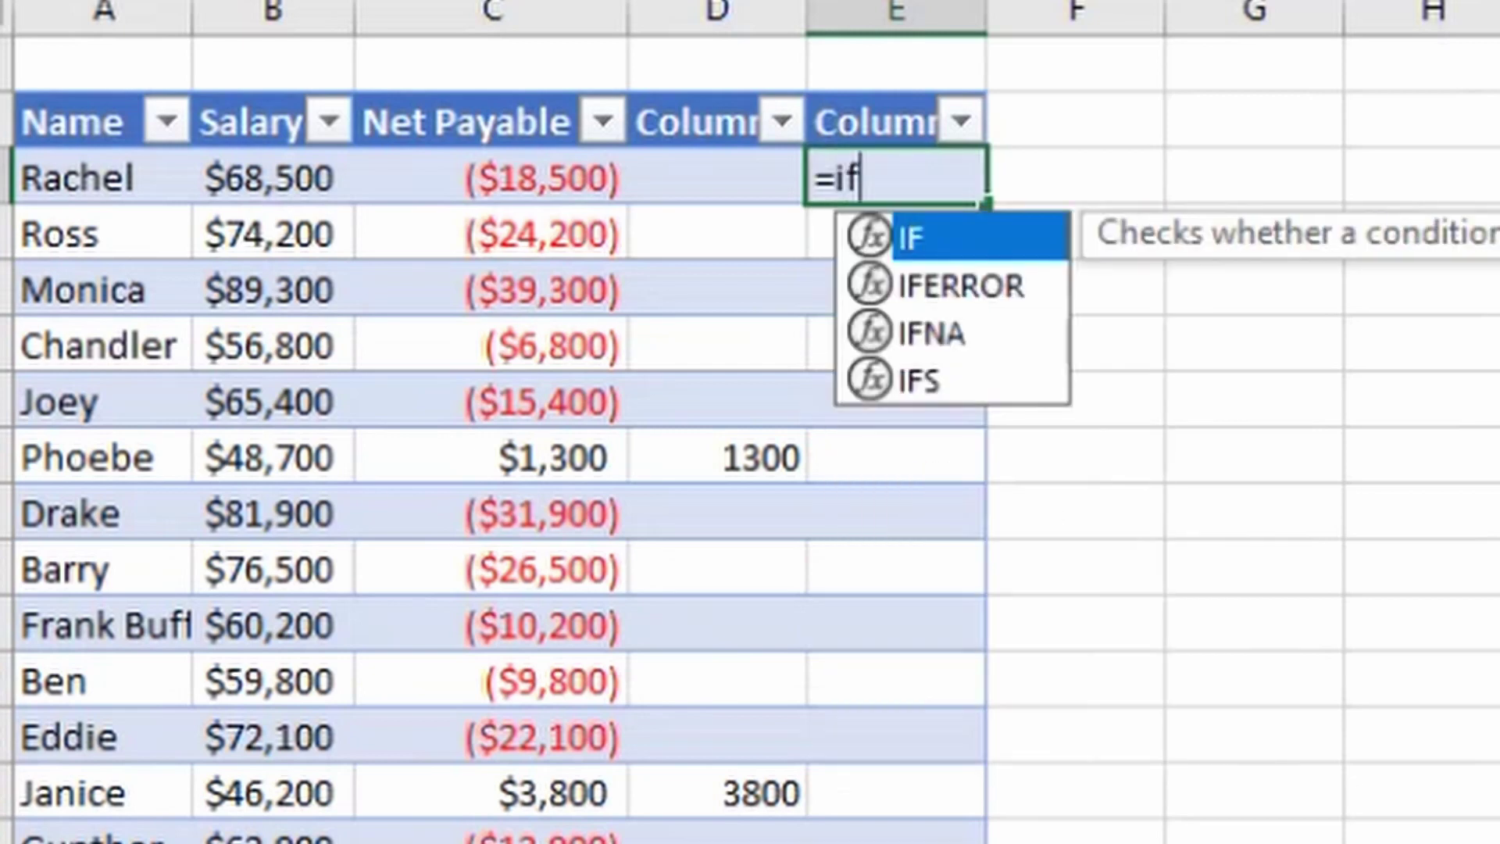
{"action": "key", "text": "Tab"}
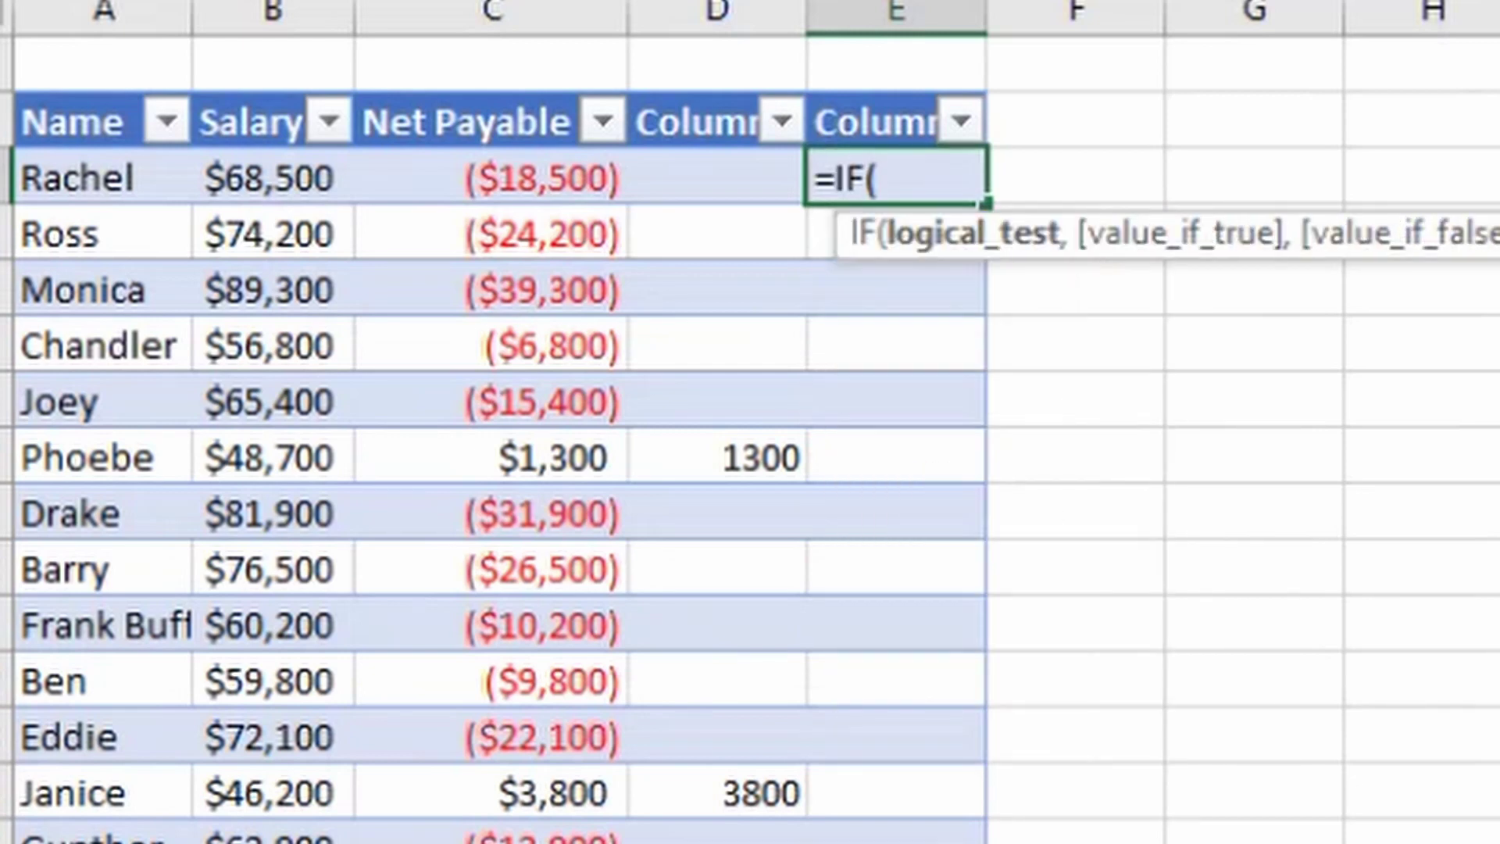
{"action": "key", "text": "Left"}
{"action": "key", "text": "Left"}
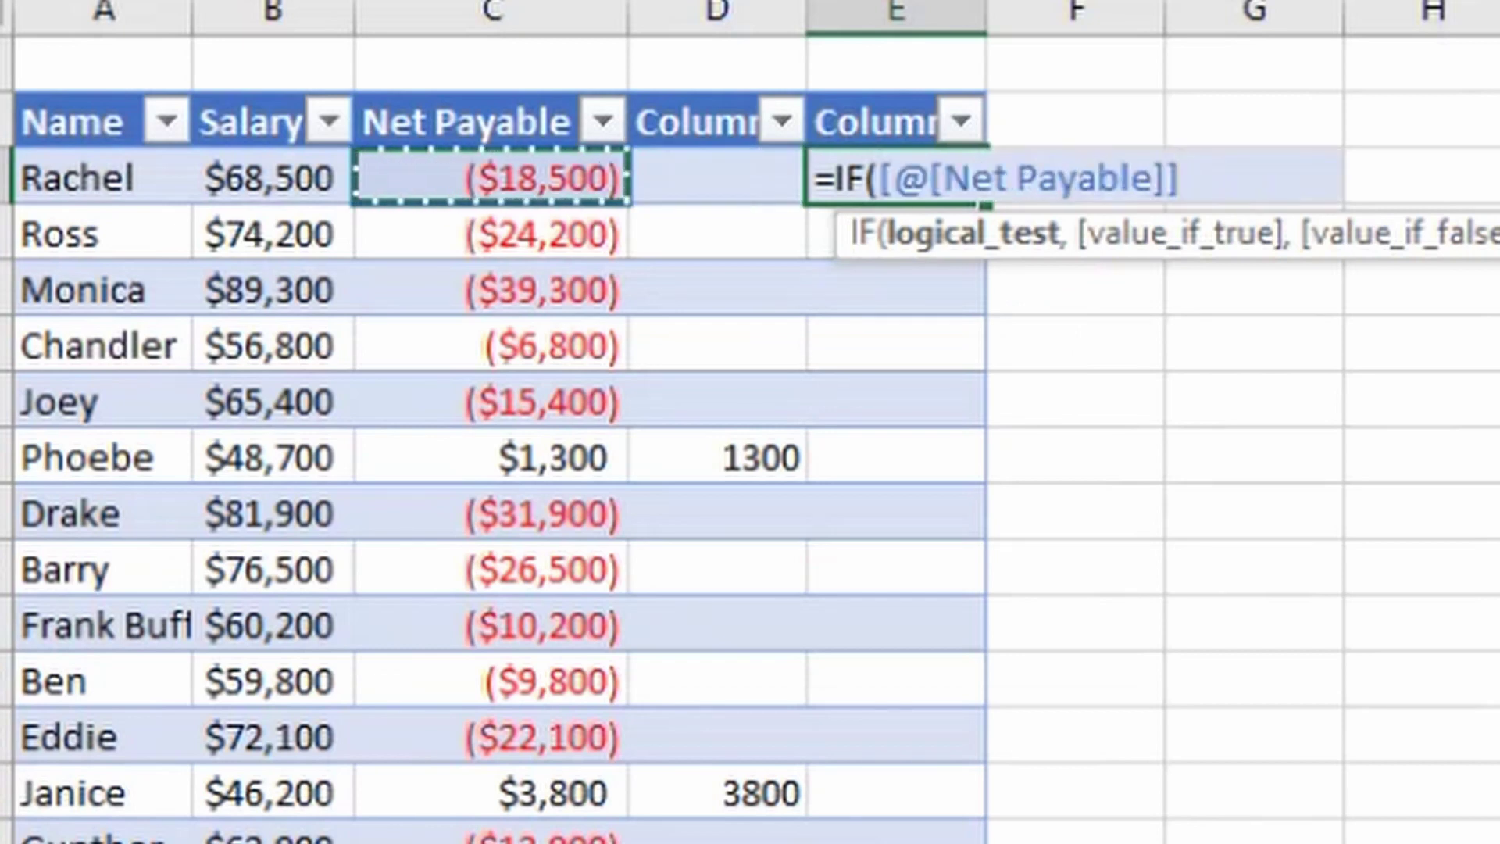
{"action": "type", "text": "<"}
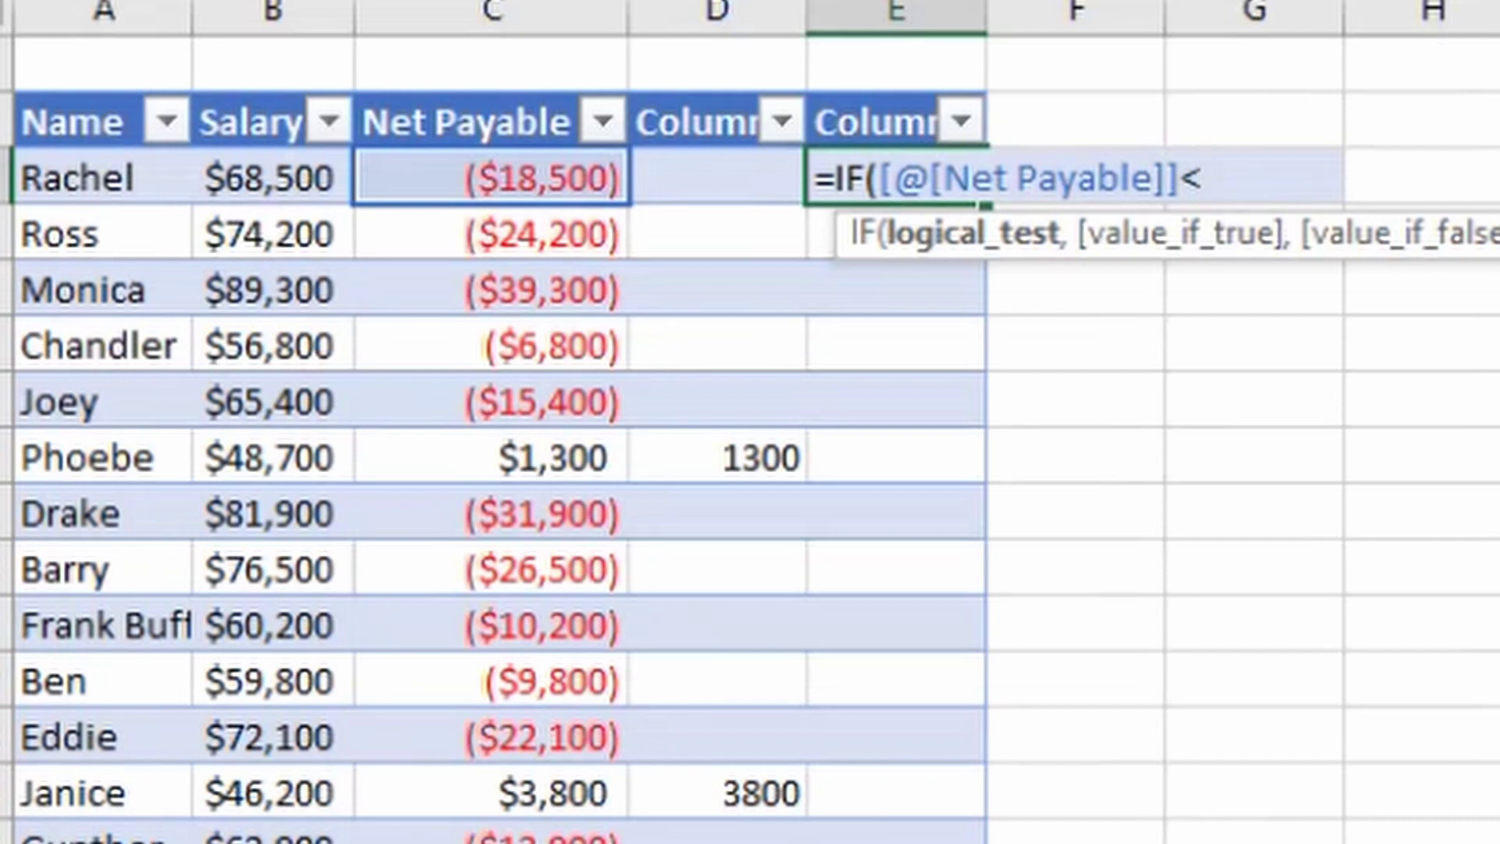
{"action": "type", "text": "0,"}
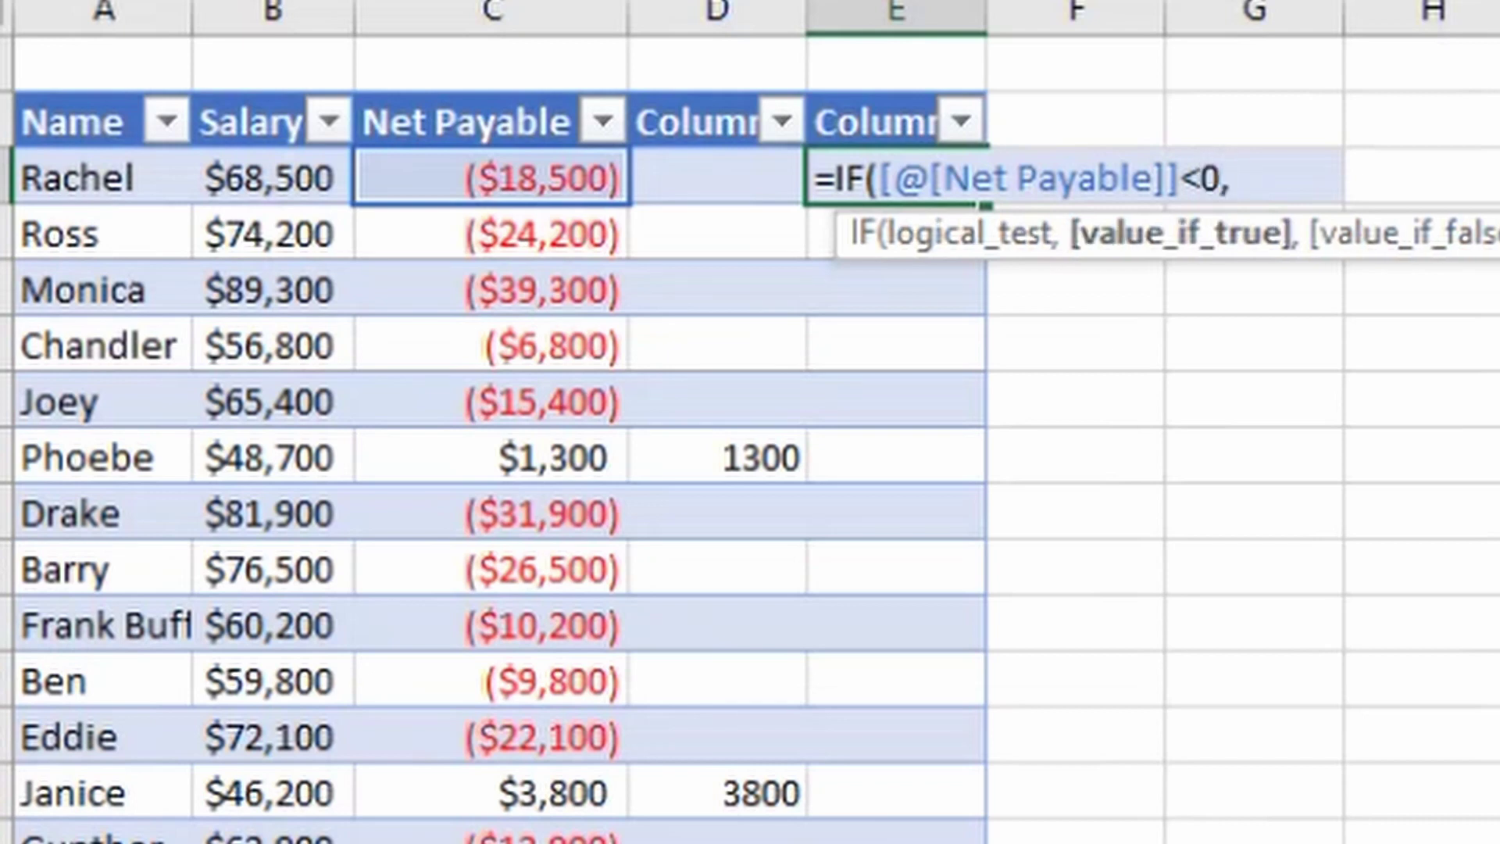
{"action": "key", "text": "Left"}
{"action": "key", "text": "Left"}
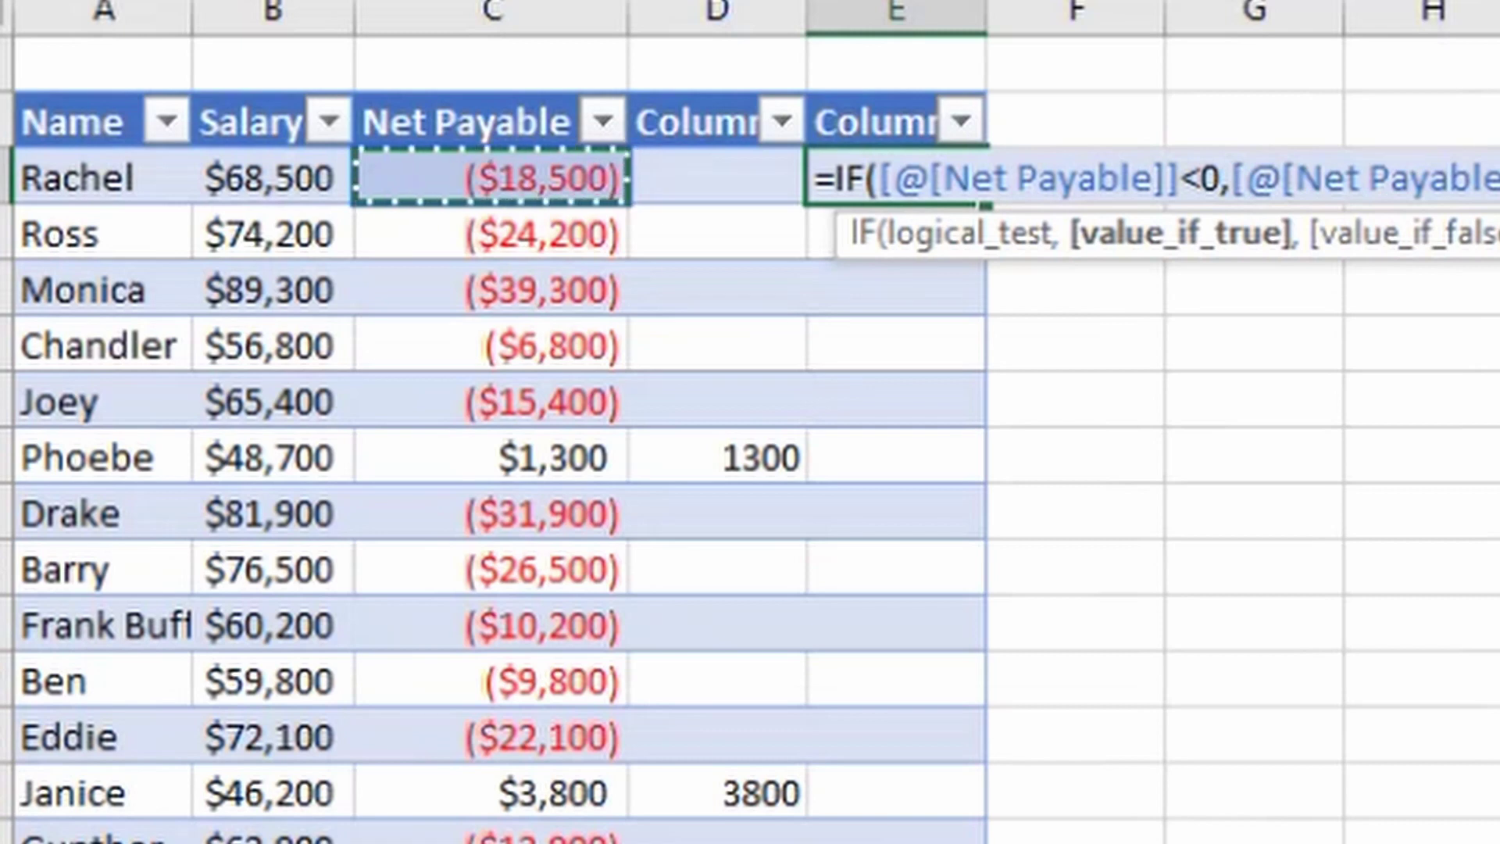
{"action": "type", "text": ","}
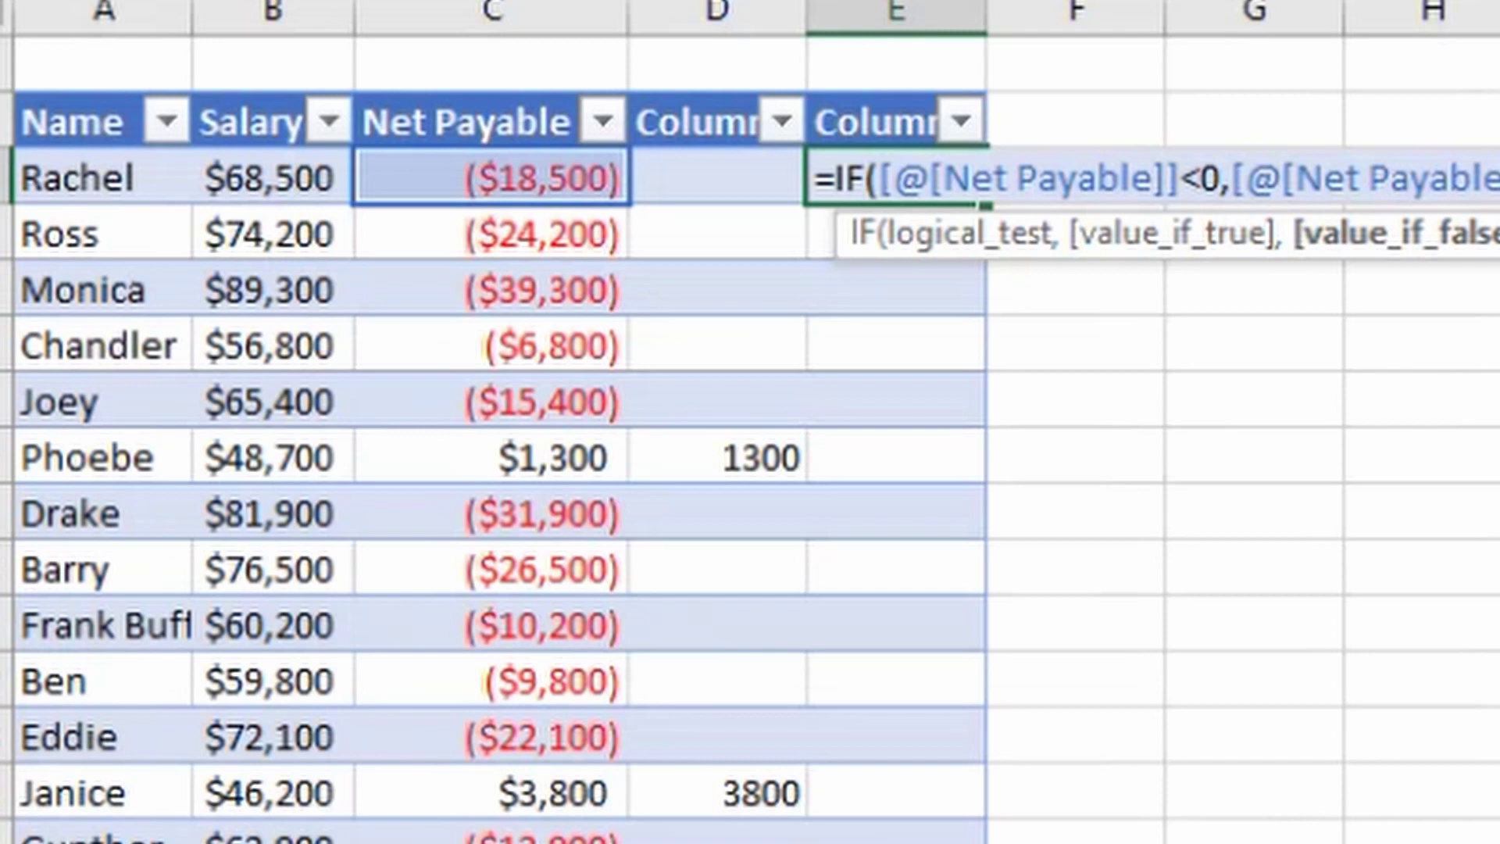
{"action": "type", "text": ")"}
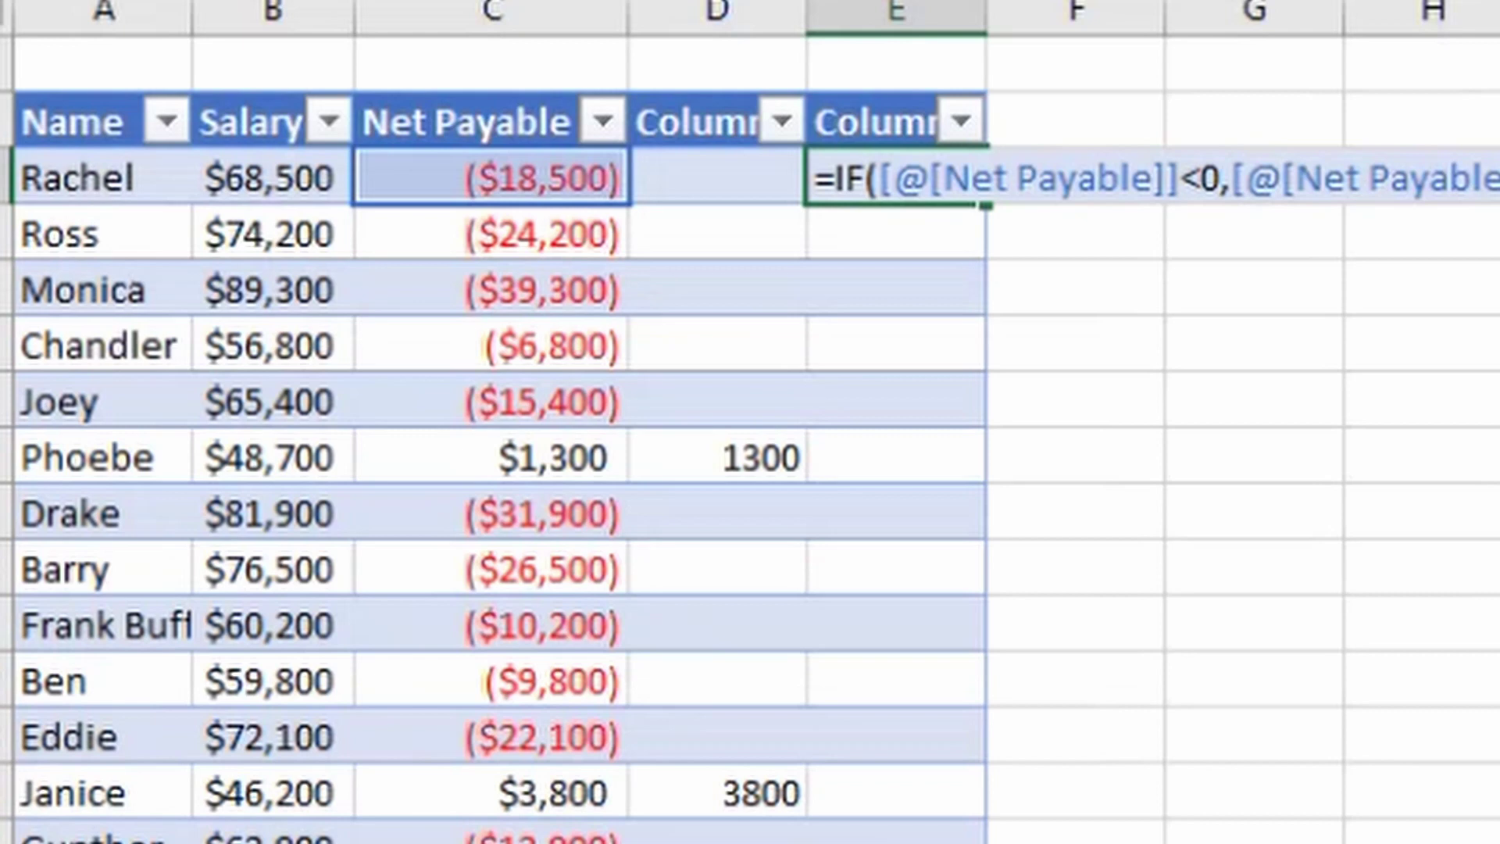
{"action": "key", "text": "Return"}
Format the Column2 amounts from E3 to the table's end in comma style with two decimals and parenthesized negatives
{"action": "left_click", "coordinate": [896, 177]}
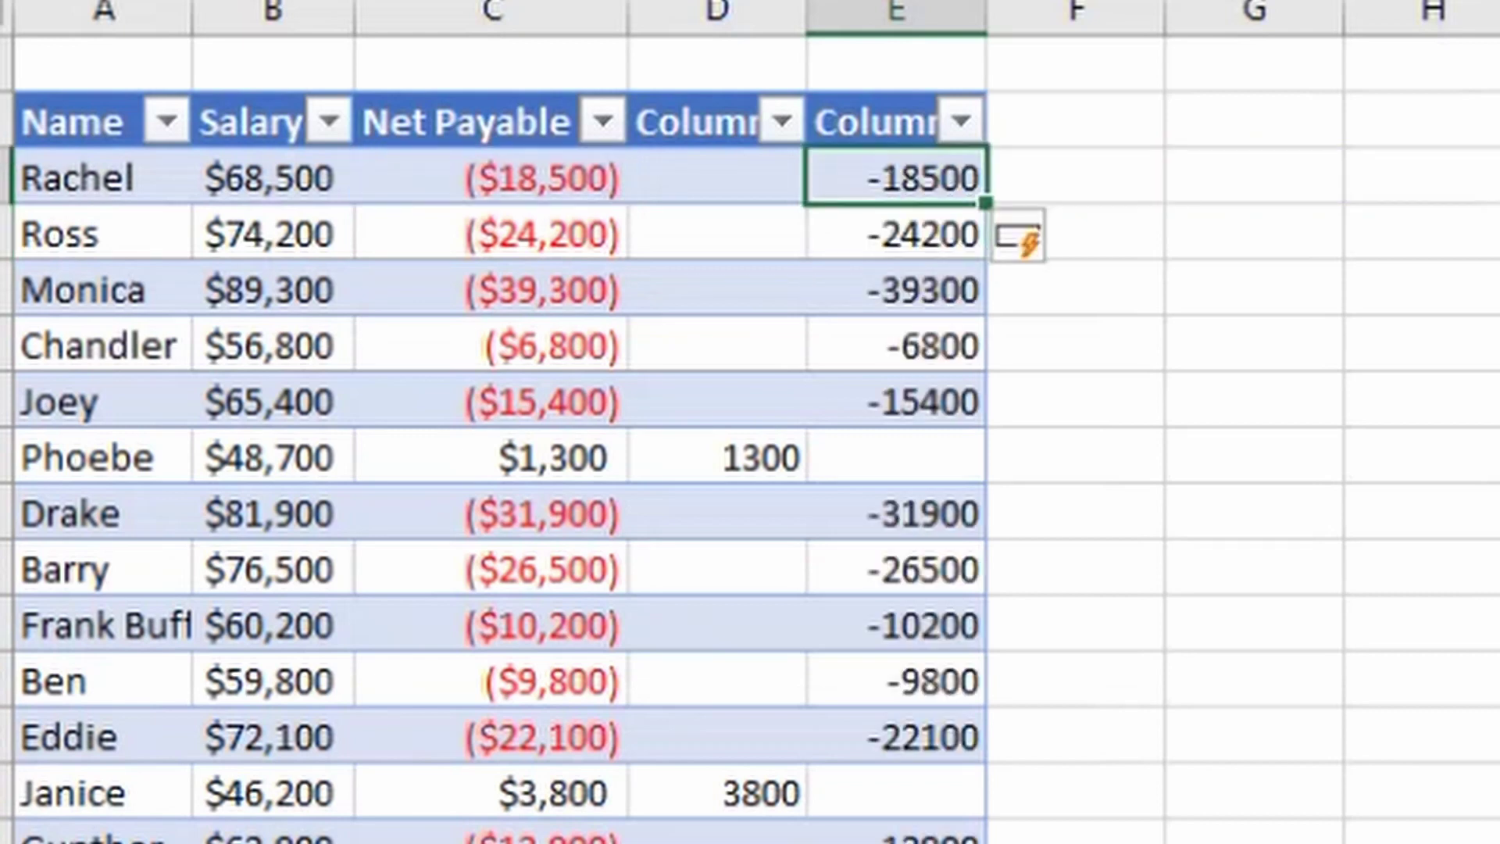
{"action": "key", "text": "ctrl+shift+Down"}
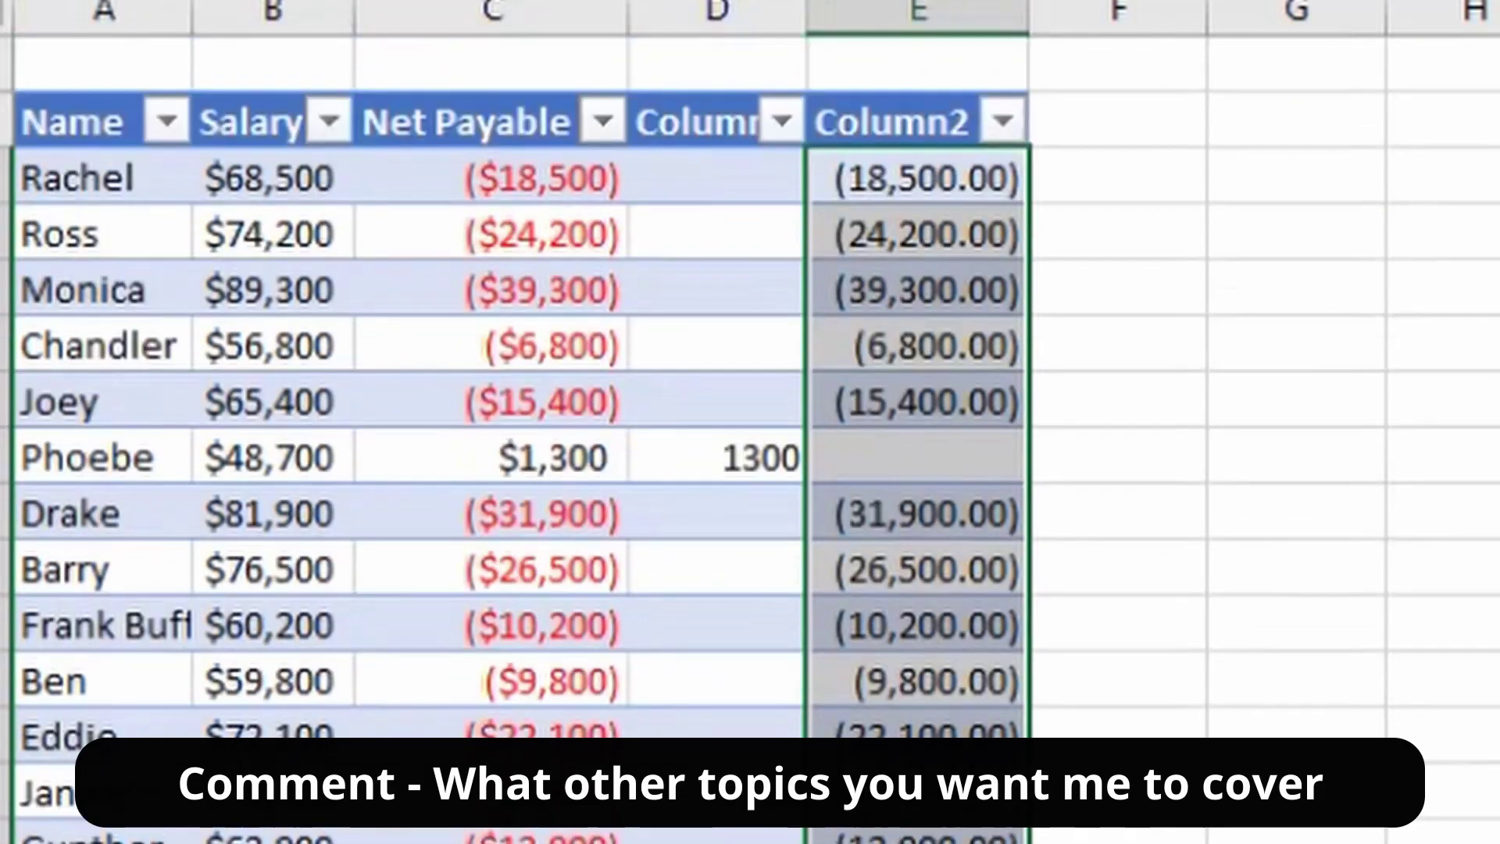
{"action": "left_click", "coordinate": [914, 177]}
Review how the Net Payable amounts are split between the two IF columns down the table
{"action": "key", "text": "Left"}
{"action": "key", "text": "Left"}
{"action": "key", "text": "Right"}
{"action": "key", "text": "Right"}
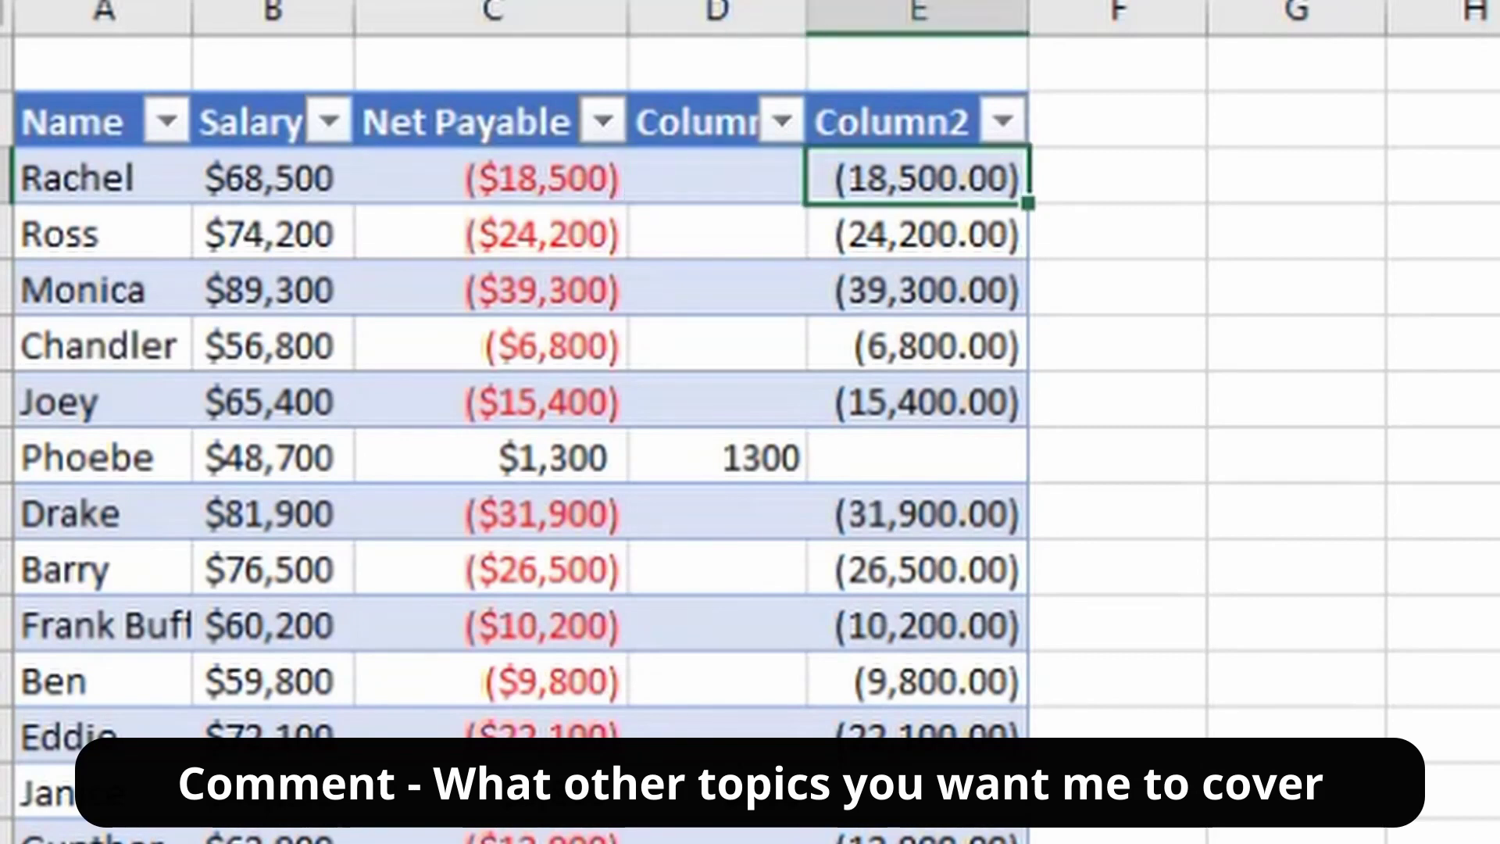
{"action": "key", "text": "Down"}
{"action": "key", "text": "Down"}
{"action": "key", "text": "Down"}
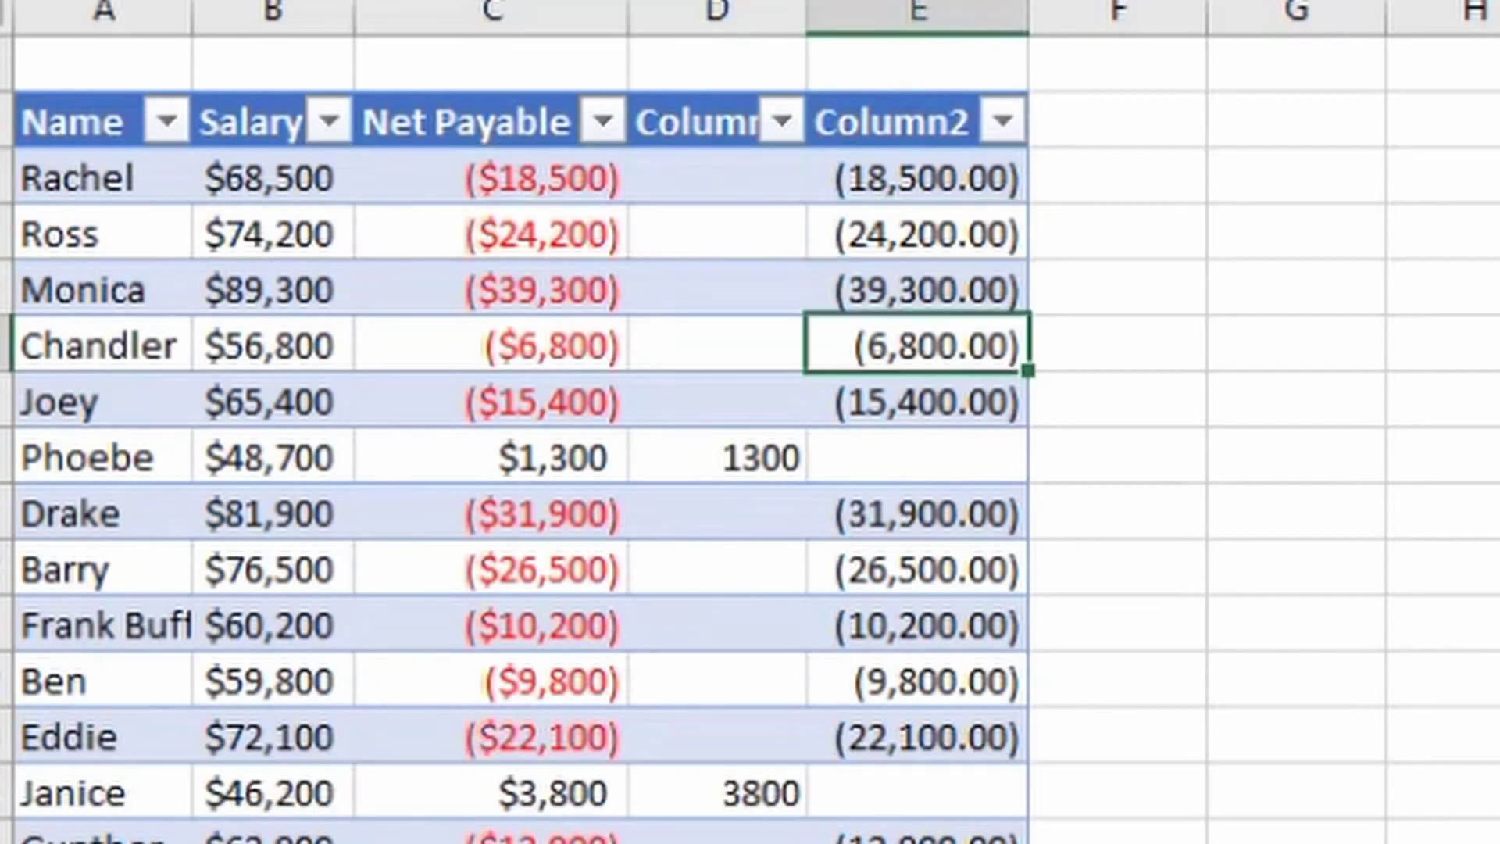
{"action": "key", "text": "Up"}
{"action": "key", "text": "Up"}
{"action": "key", "text": "Up"}
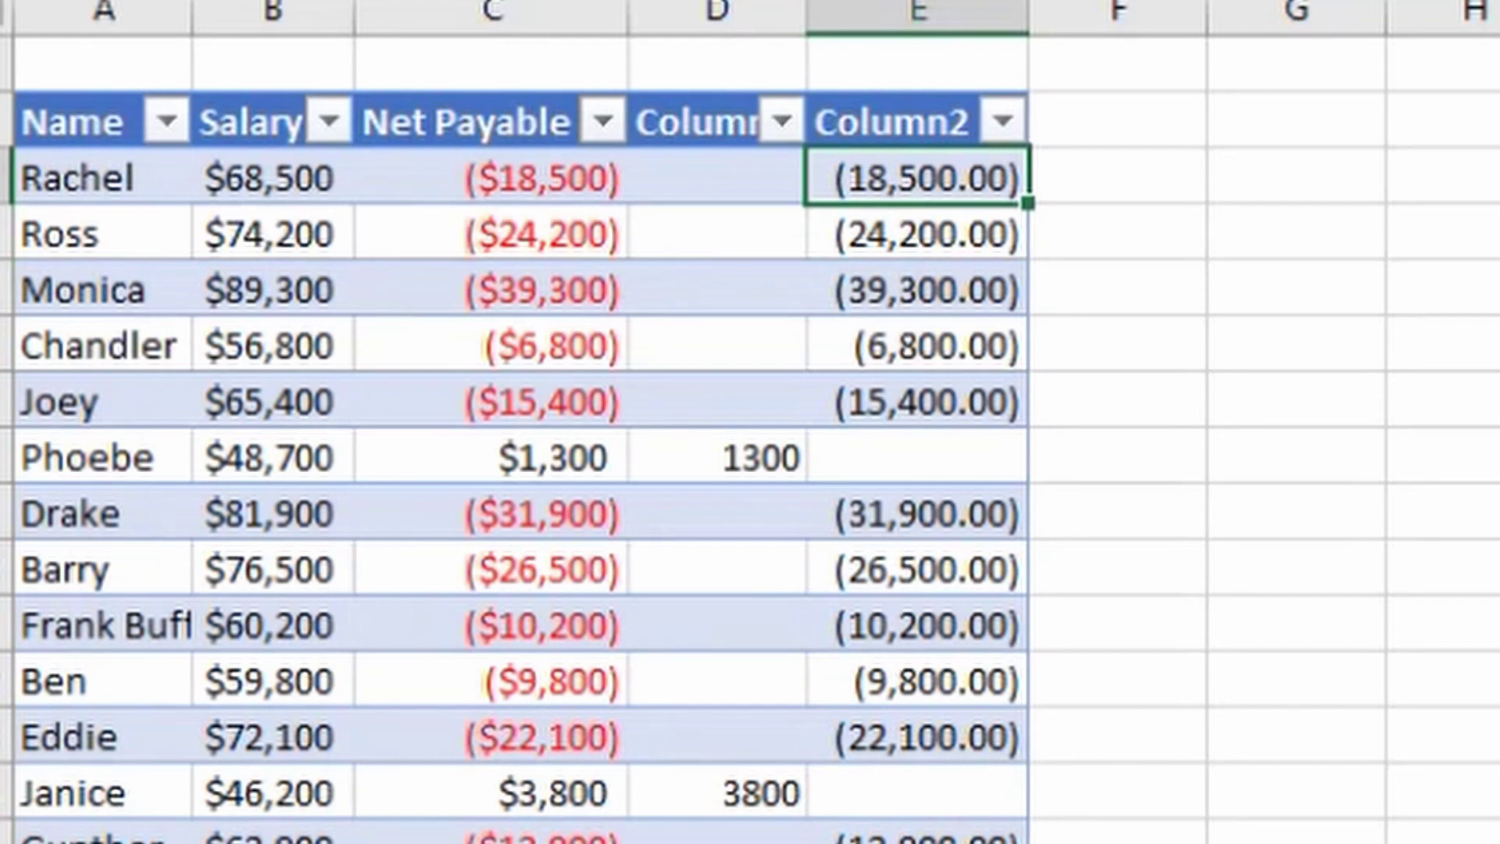
{"action": "scroll", "coordinate": [750, 422], "scroll_direction": "down", "scroll_amount": 5}
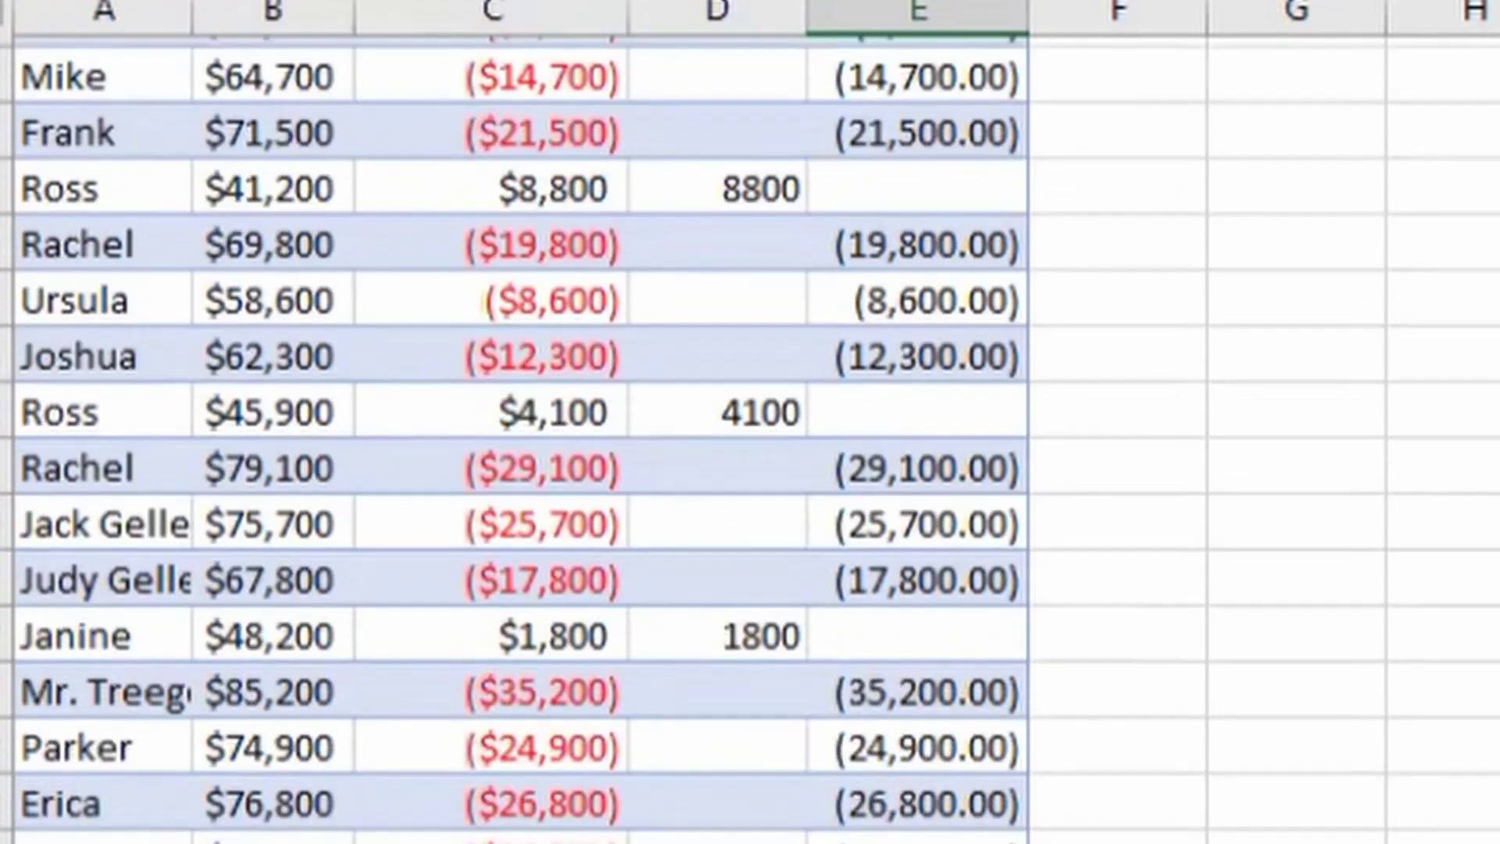
{"action": "key", "text": "Up"}
{"action": "key", "text": "Up"}
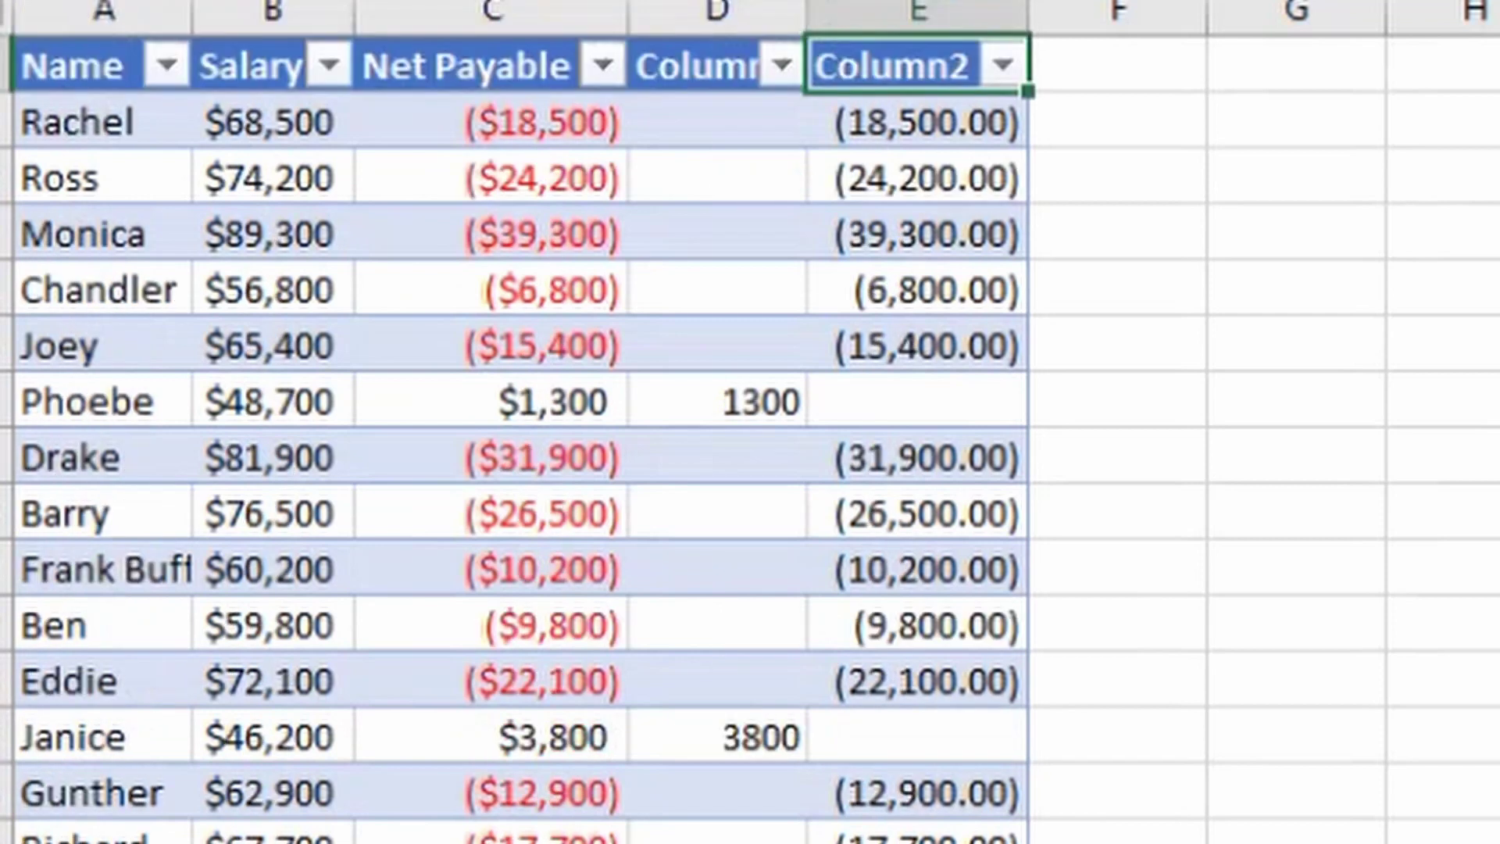
Enter an IF formula in G3, outside the table, returning the row's Net Payable when it is greater than 0 and a blank otherwise
{"action": "key", "text": "Down"}
{"action": "key", "text": "Right"}
{"action": "key", "text": "Right"}
{"action": "key", "text": "Down"}
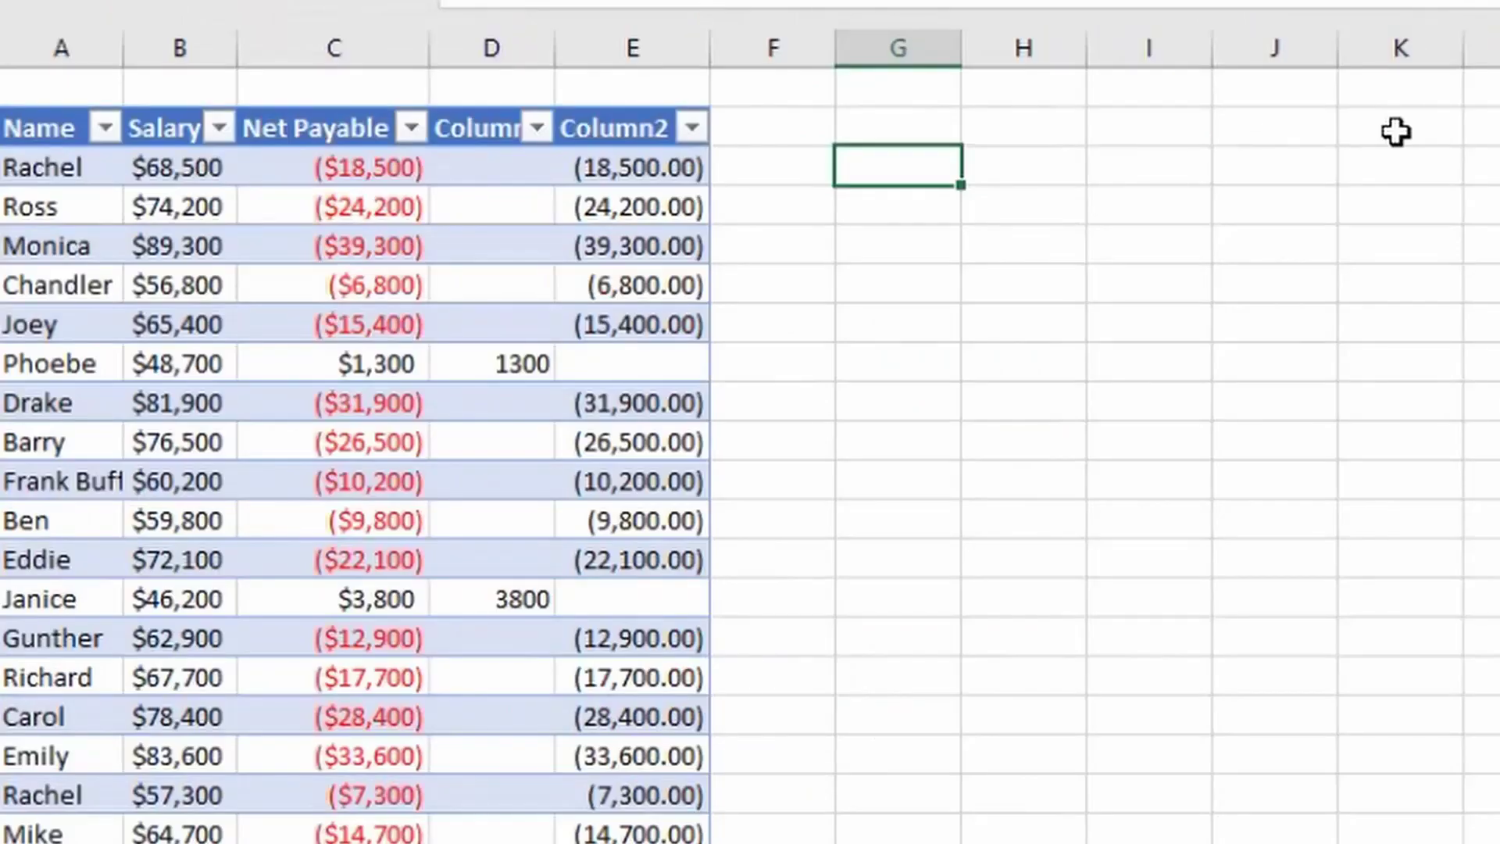
{"action": "type", "text": "=if"}
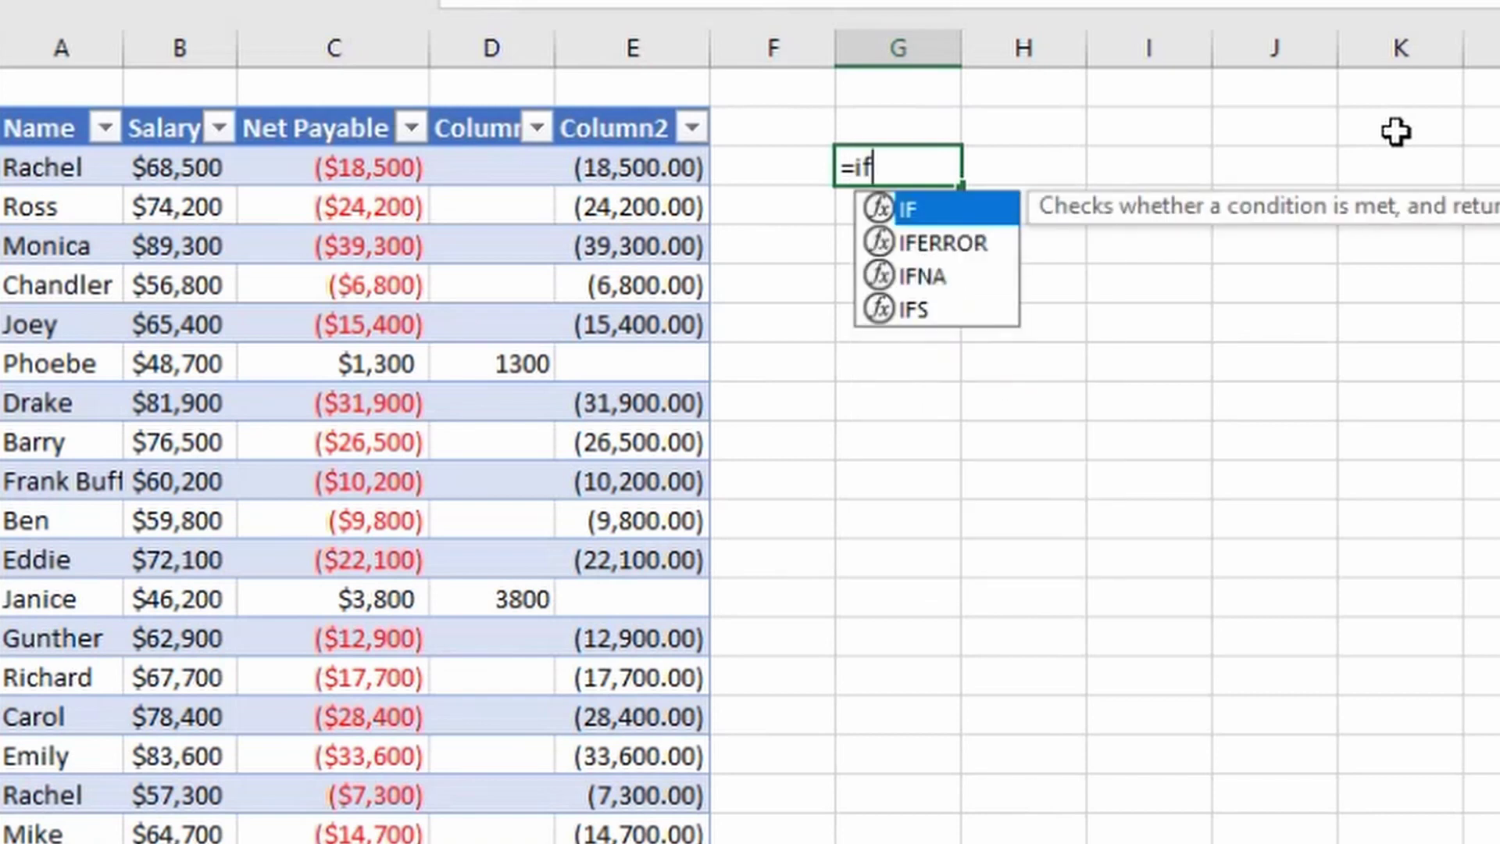
{"action": "key", "text": "Tab"}
{"action": "key", "text": "Left"}
{"action": "key", "text": "Left"}
{"action": "key", "text": "Left"}
{"action": "key", "text": "Left"}
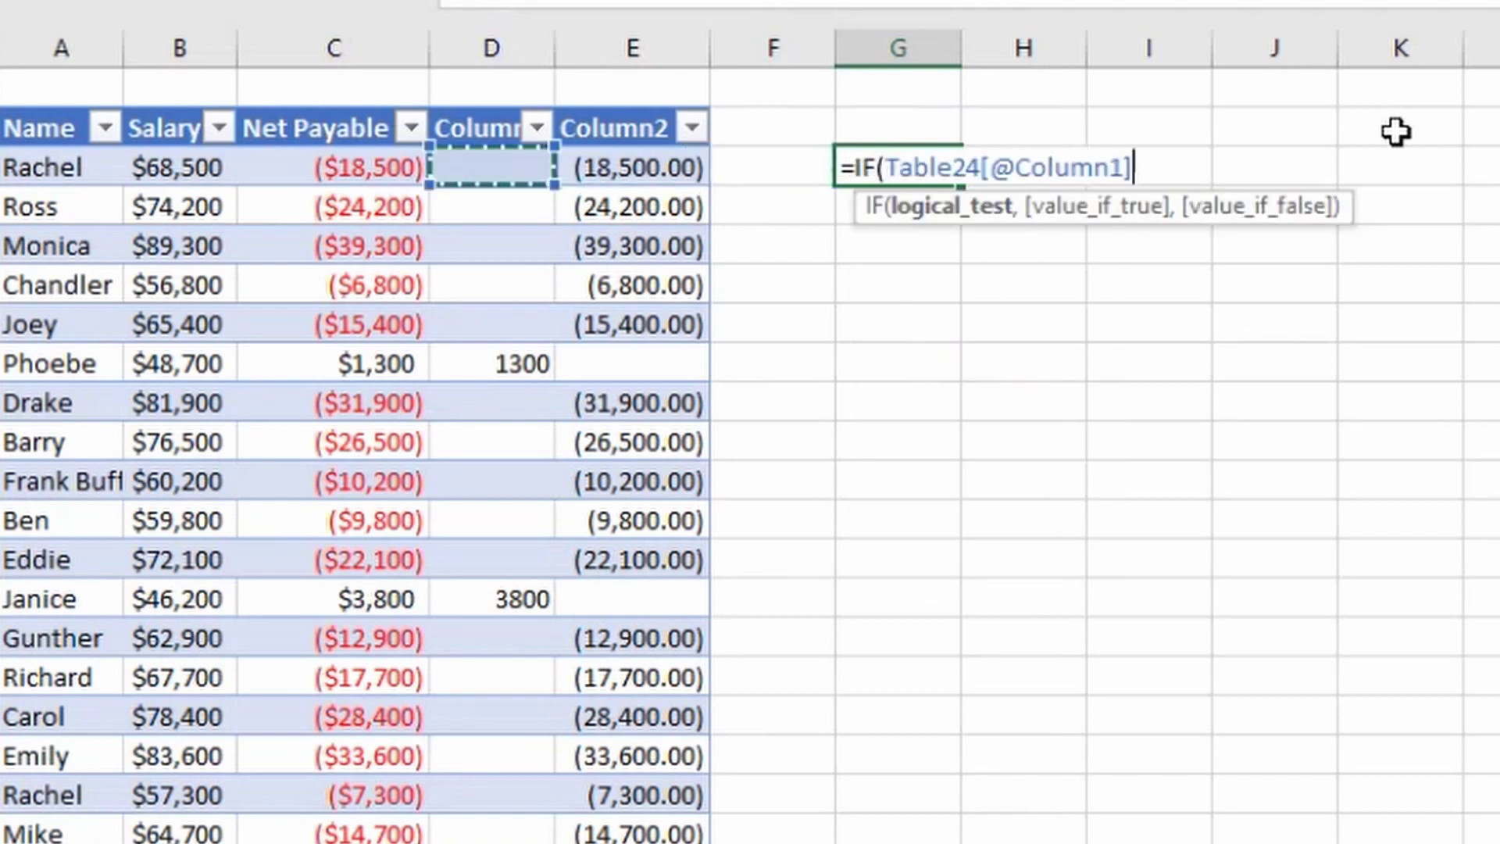
{"action": "type", "text": ">"}
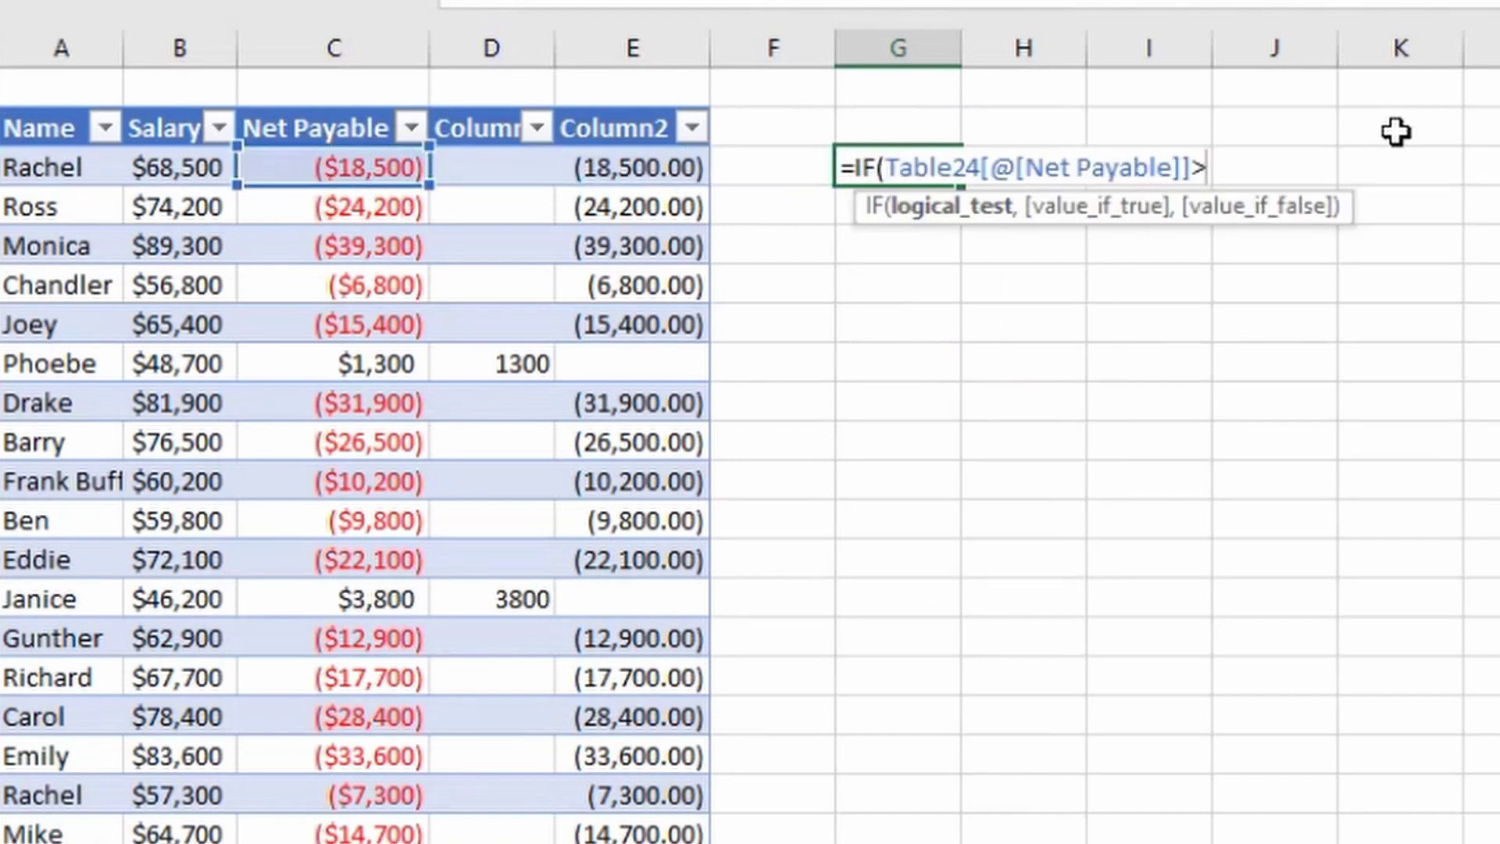
{"action": "type", "text": "0,"}
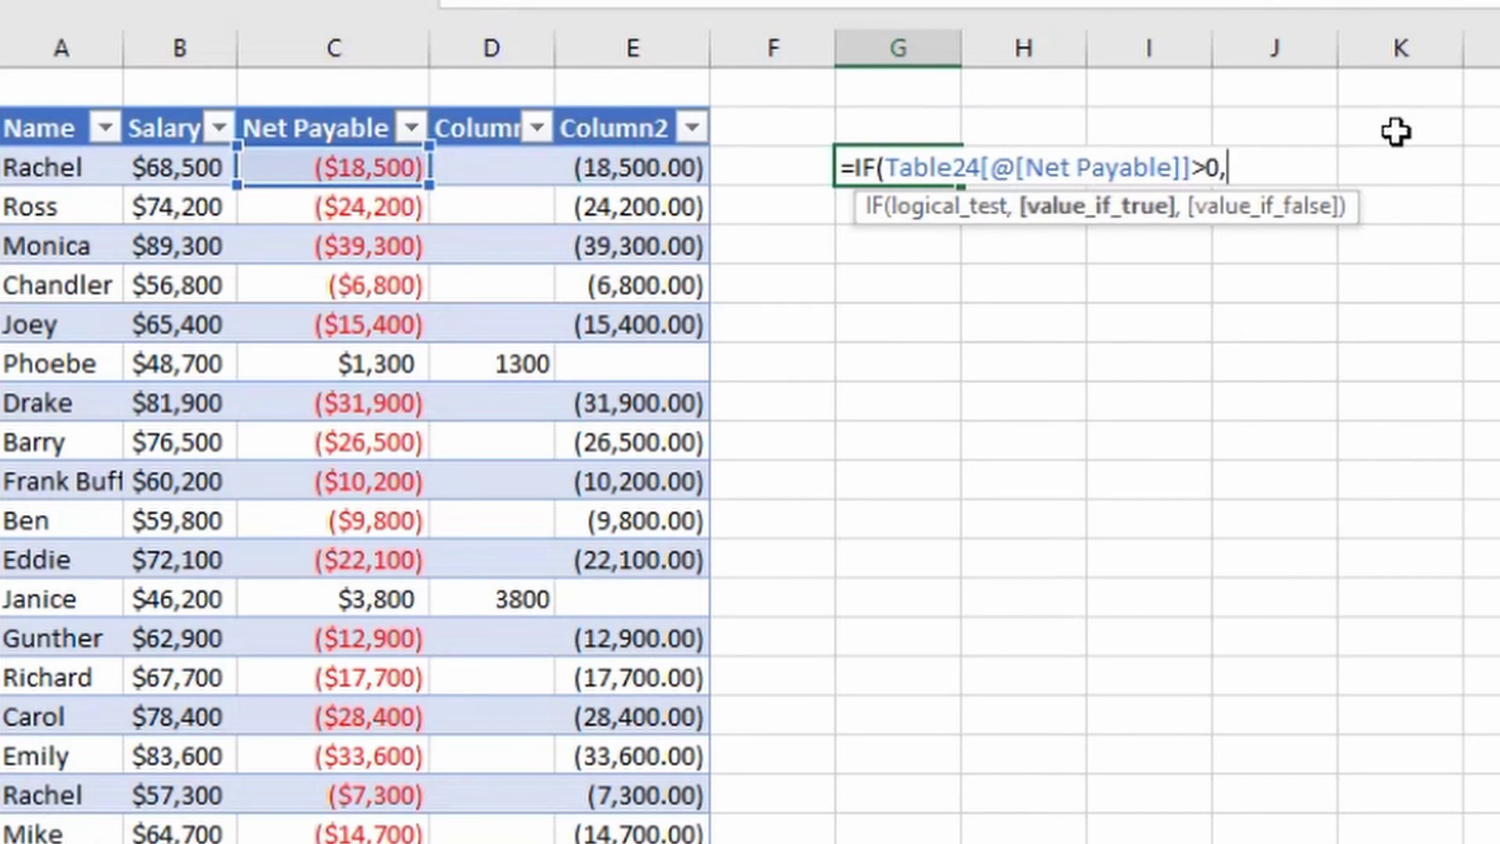
{"action": "key", "text": "Left"}
{"action": "key", "text": "Left"}
{"action": "key", "text": "Left"}
{"action": "key", "text": "Left"}
{"action": "type", "text": ","}
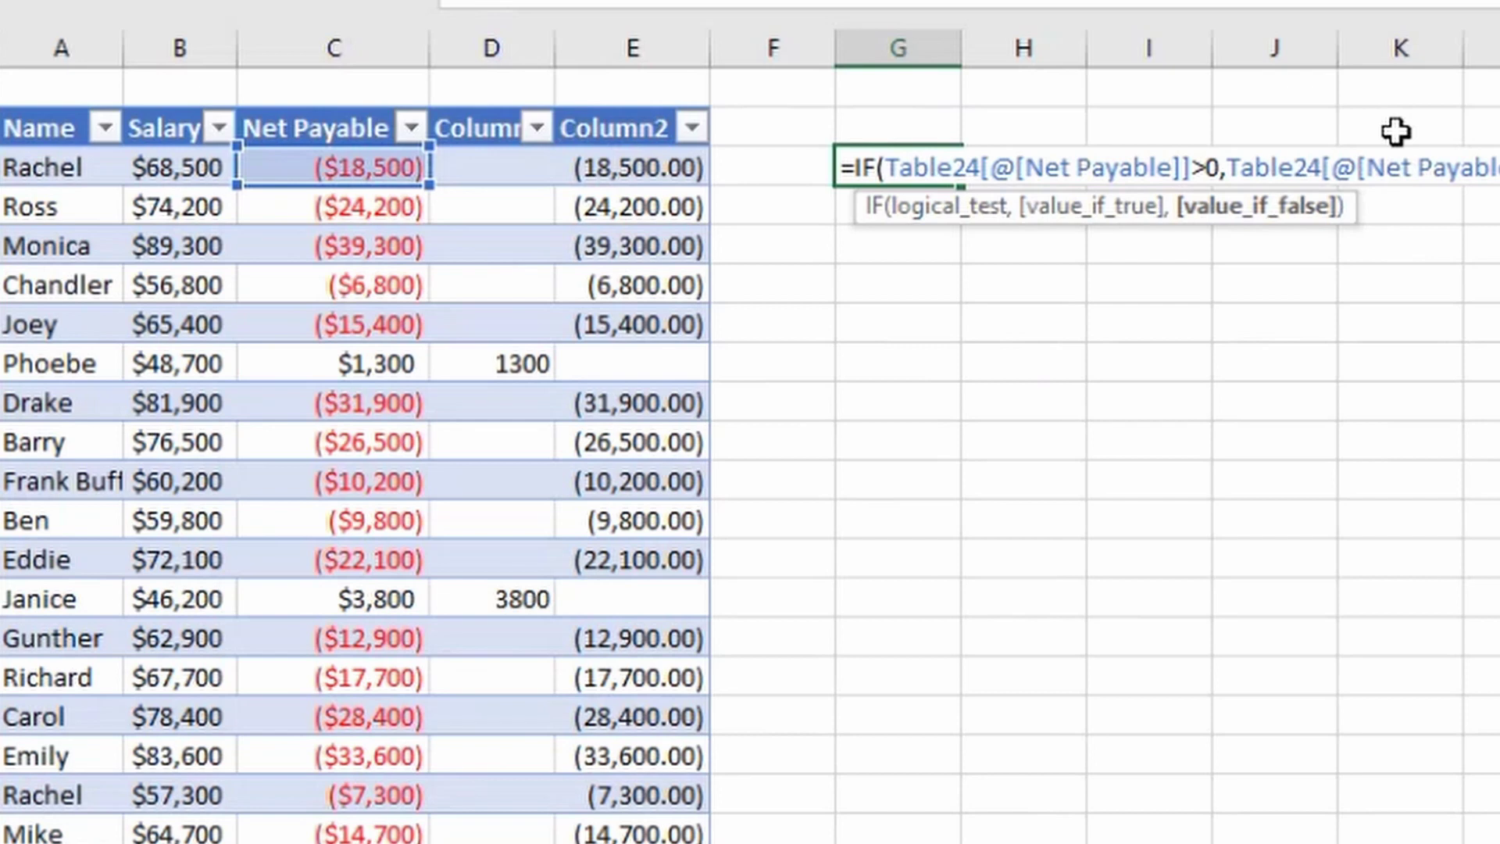
{"action": "type", "text": ")"}
{"action": "key", "text": "Return"}
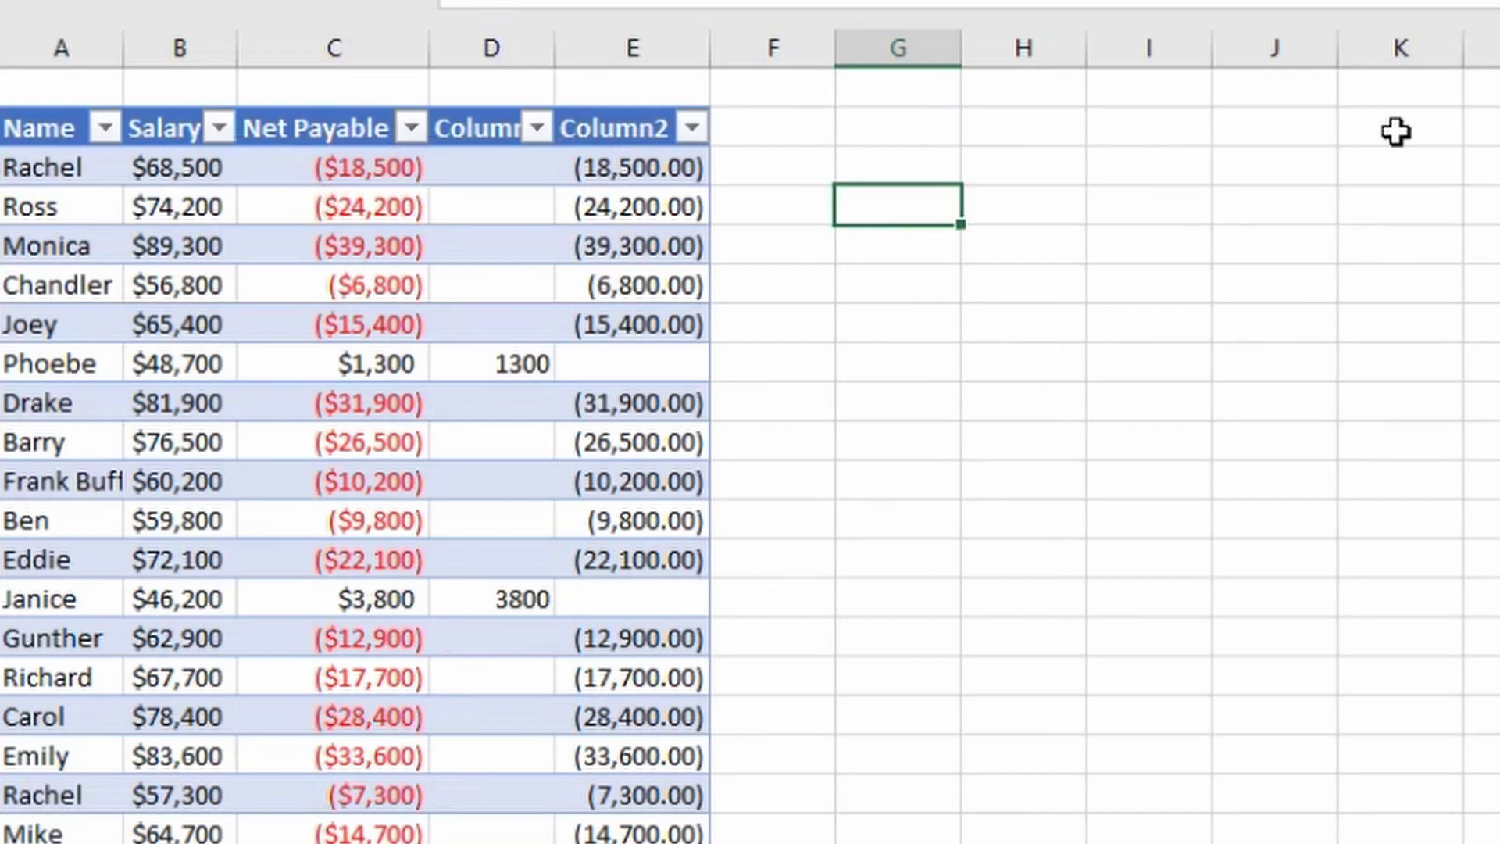
Copy the IF formula from G3 down column G to the table's last row
{"action": "key", "text": "Up"}
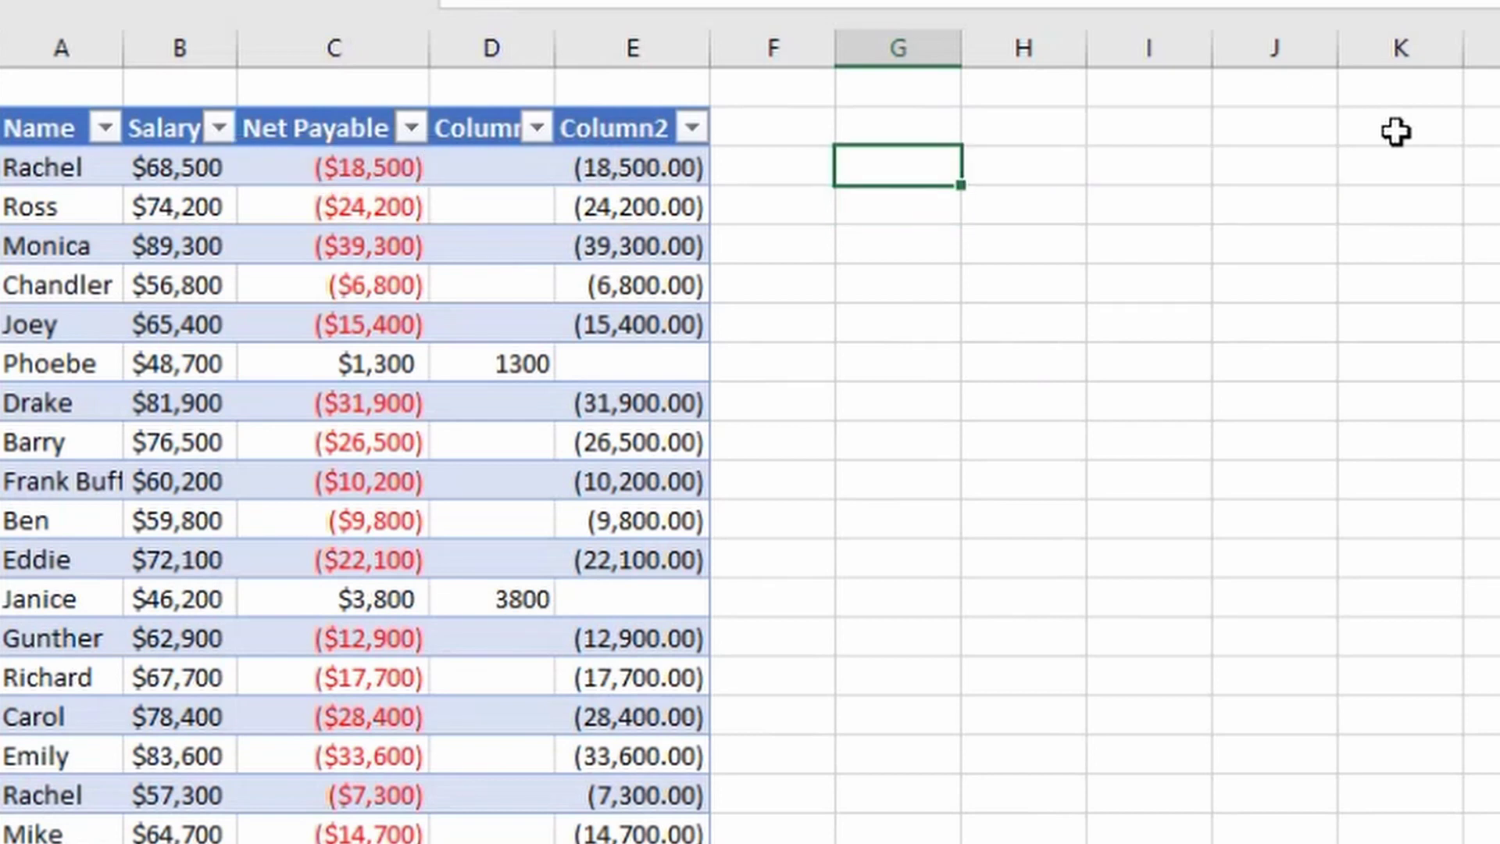
{"action": "key", "text": "shift+Down"}
{"action": "key", "text": "shift+Down"}
{"action": "key", "text": "shift+Down"}
{"action": "key", "text": "shift+Down"}
{"action": "key", "text": "shift+Down"}
{"action": "key", "text": "shift+Down"}
{"action": "key", "text": "shift+Down"}
{"action": "key", "text": "shift+Down"}
{"action": "key", "text": "shift+Down"}
{"action": "key", "text": "shift+Down"}
{"action": "key", "text": "shift+Down"}
{"action": "key", "text": "shift+Down"}
{"action": "key", "text": "shift+Down"}
{"action": "key", "text": "shift+Down"}
{"action": "key", "text": "shift+Down"}
{"action": "key", "text": "shift+Down"}
{"action": "key", "text": "shift+Down"}
{"action": "key", "text": "shift+Down"}
{"action": "key", "text": "shift+Down"}
{"action": "key", "text": "shift+Down"}
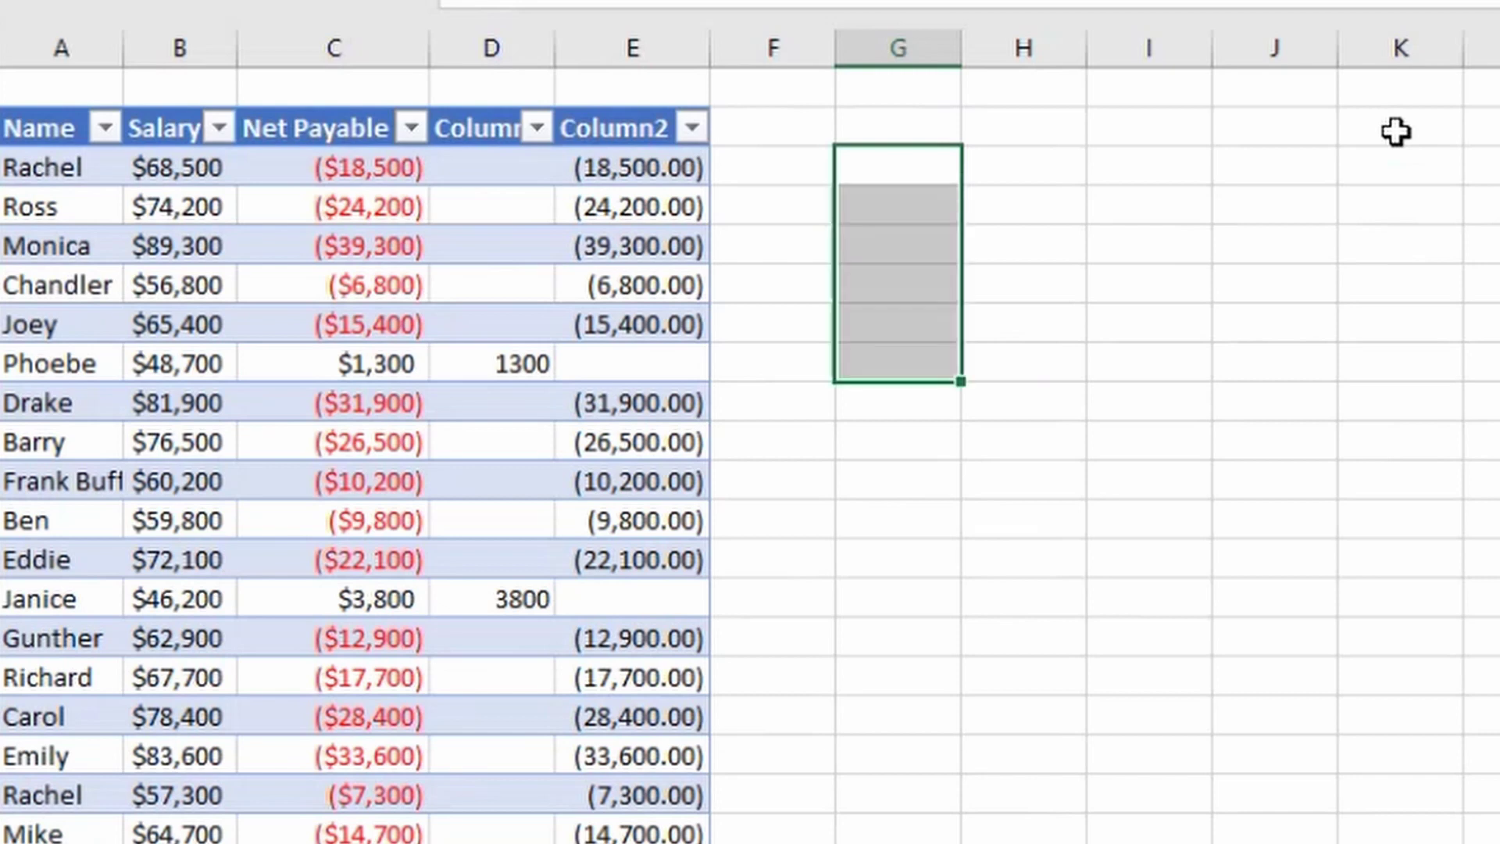
{"action": "key", "text": "shift+Down"}
{"action": "key", "text": "shift+Down"}
{"action": "key", "text": "shift+Down"}
{"action": "key", "text": "shift+Down"}
{"action": "key", "text": "shift+Down"}
{"action": "key", "text": "shift+Down"}
{"action": "key", "text": "shift+Down"}
{"action": "key", "text": "shift+Down"}
{"action": "key", "text": "shift+Down"}
{"action": "key", "text": "shift+Down"}
{"action": "key", "text": "shift+Down"}
{"action": "key", "text": "shift+Down"}
{"action": "key", "text": "shift+Down"}
{"action": "key", "text": "shift+Down"}
{"action": "key", "text": "shift+Down"}
{"action": "key", "text": "shift+Down"}
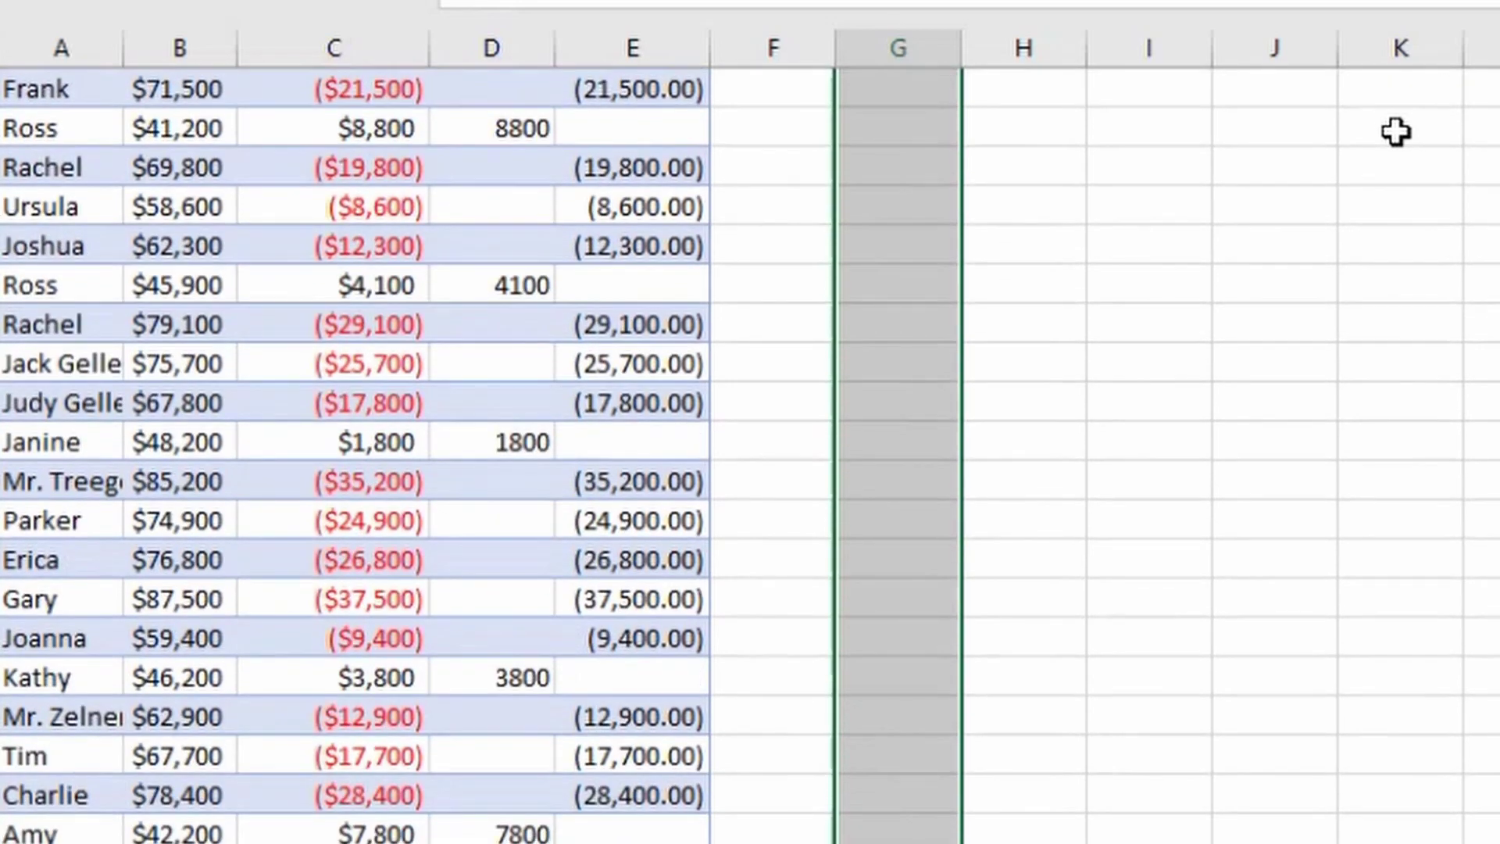
{"action": "key", "text": "ctrl+v"}
{"action": "key", "text": "ctrl+Down"}
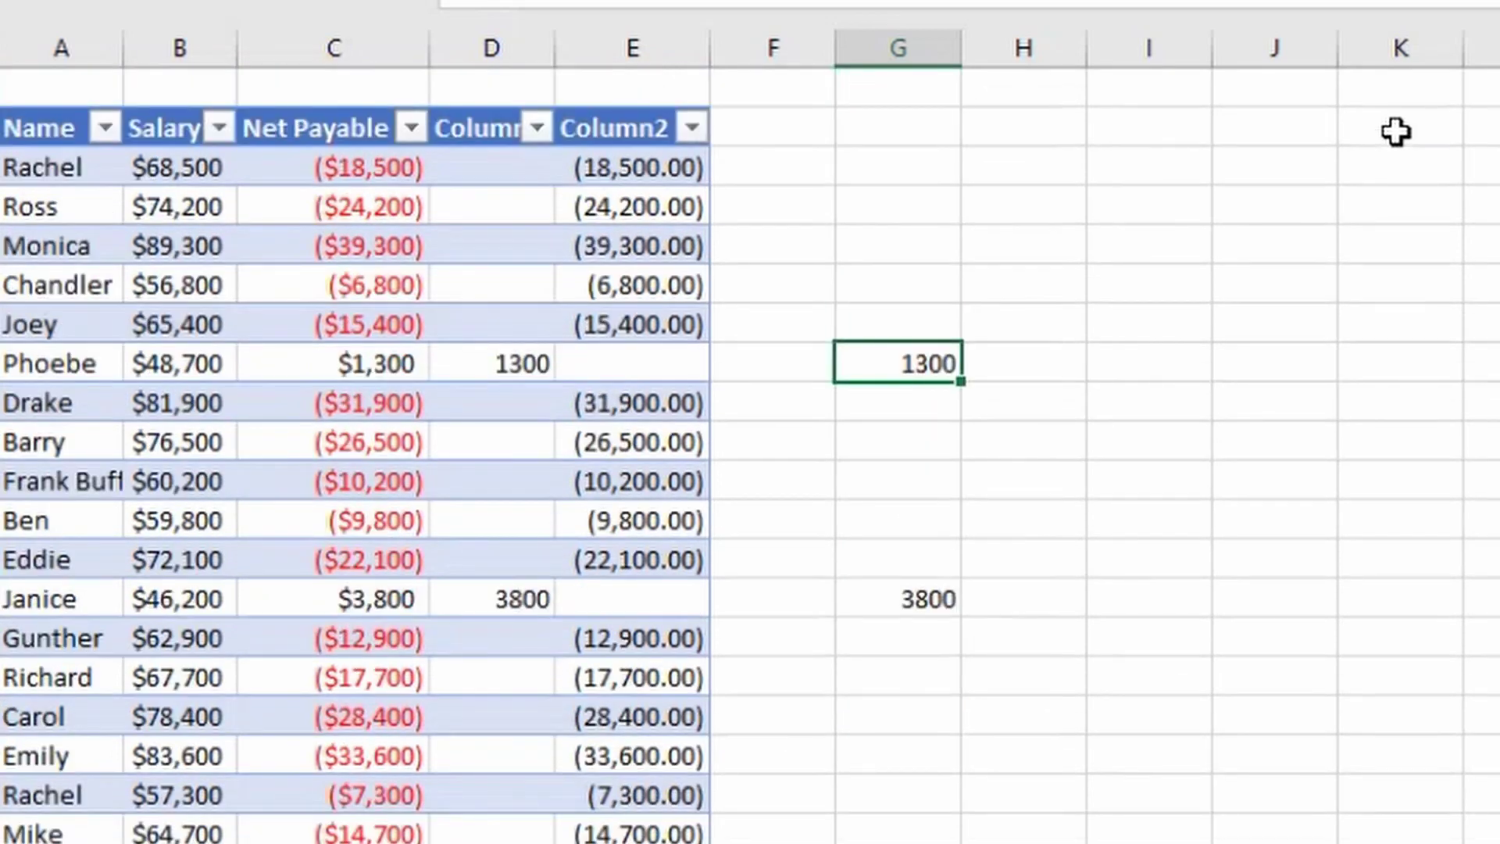
Label the two columns outside the table "Positve" in G2 and "Neg" in H2
{"action": "key", "text": "Up"}
{"action": "key", "text": "Up"}
{"action": "key", "text": "Up"}
{"action": "key", "text": "Up"}
{"action": "key", "text": "Up"}
{"action": "key", "text": "Up"}
{"action": "type", "text": "Positve"}
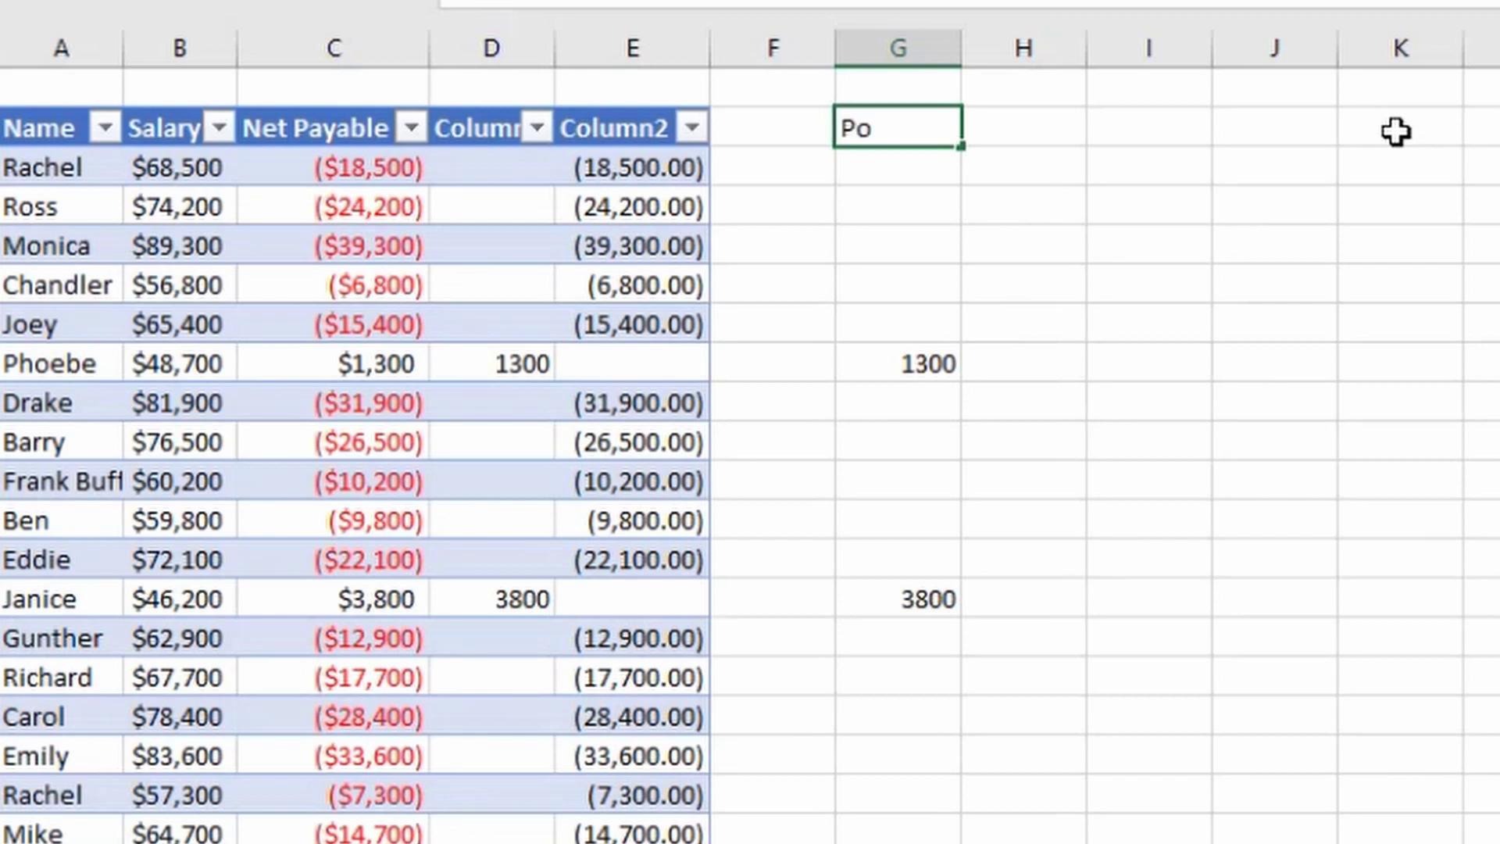
{"action": "key", "text": "Tab"}
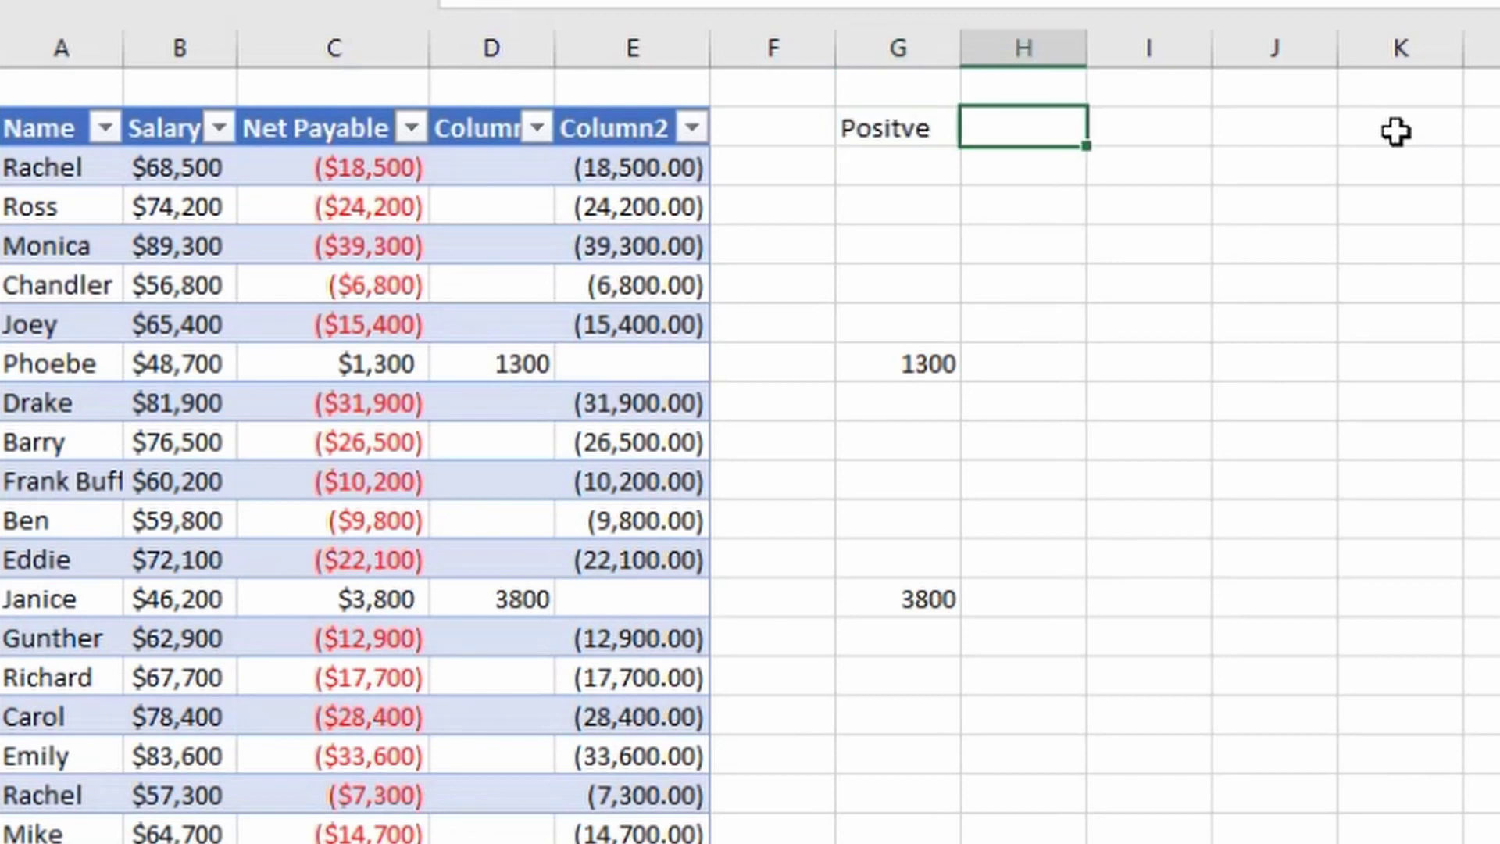
{"action": "type", "text": "Neg"}
{"action": "key", "text": "Return"}
Enter an IF formula in H3 returning the row's Net Payable when it is less than 0 and a blank otherwise
{"action": "key", "text": "Right"}
{"action": "type", "text": "="}
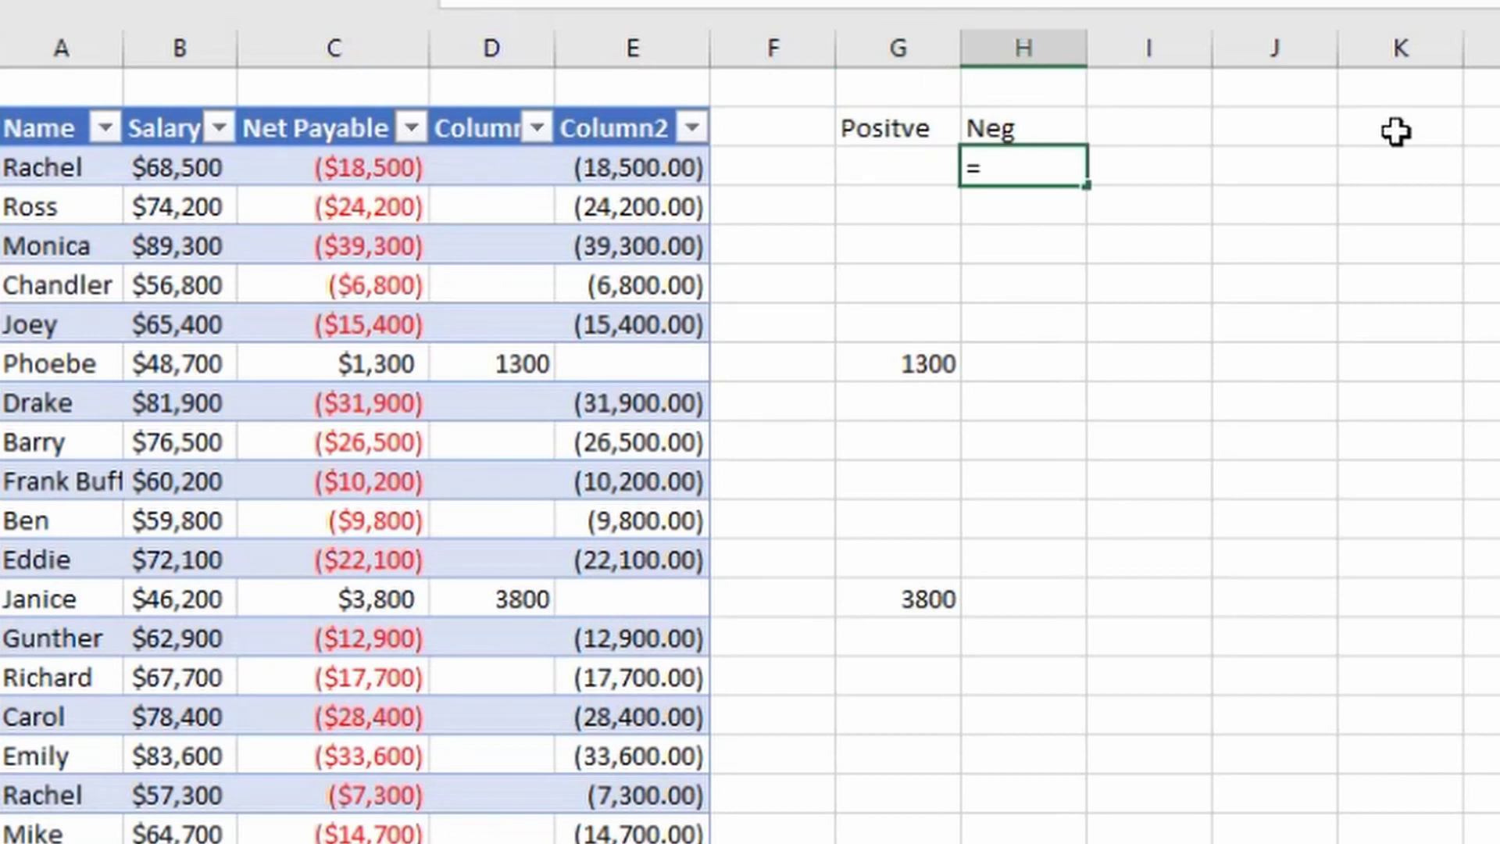
{"action": "type", "text": "if"}
{"action": "key", "text": "Tab"}
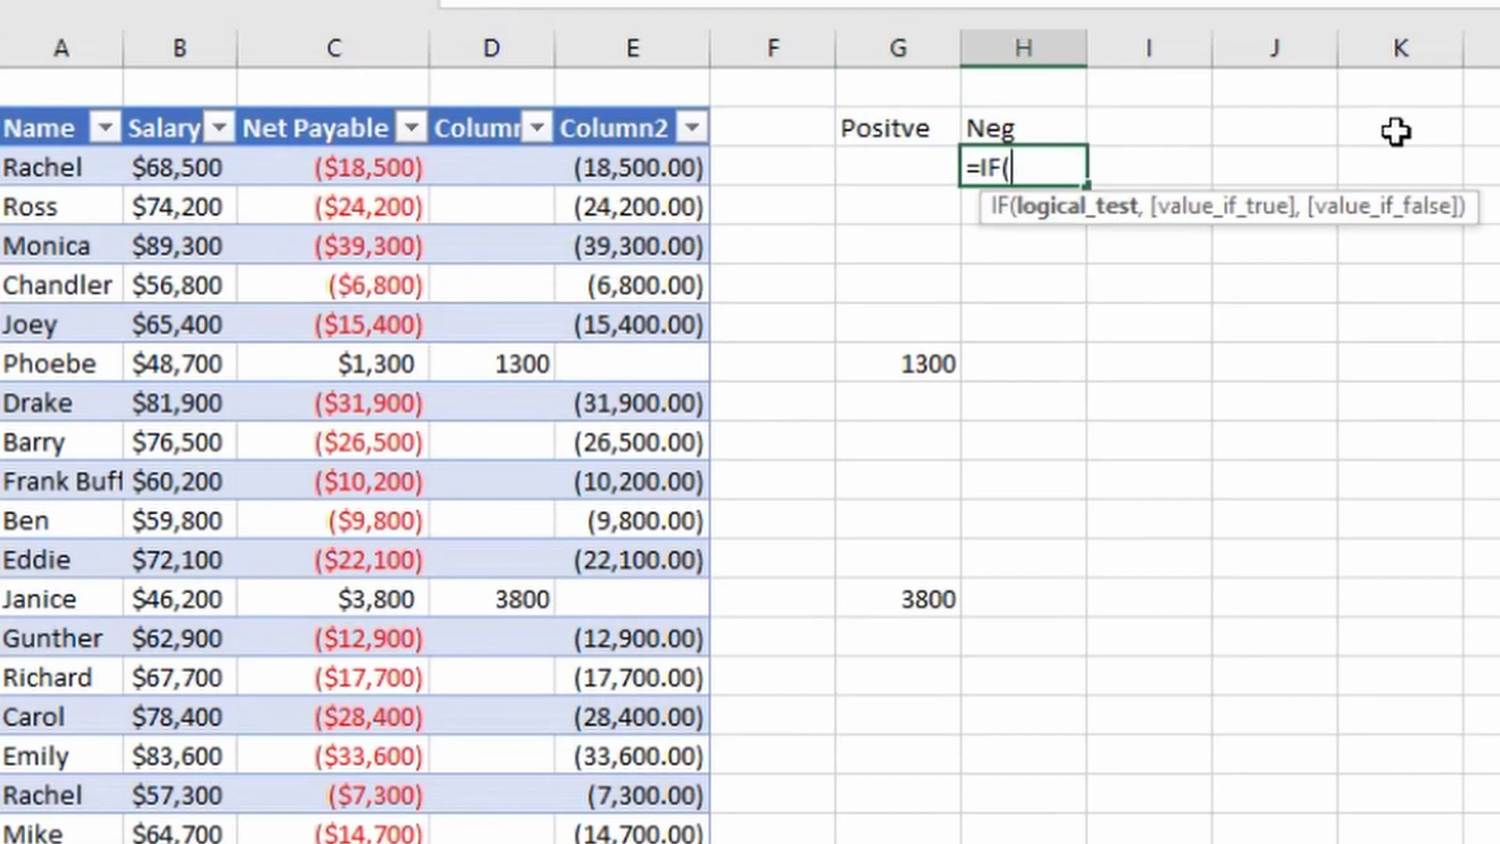
{"action": "key", "text": "Left"}
{"action": "key", "text": "Left"}
{"action": "key", "text": "Left"}
{"action": "key", "text": "Left"}
{"action": "key", "text": "Left"}
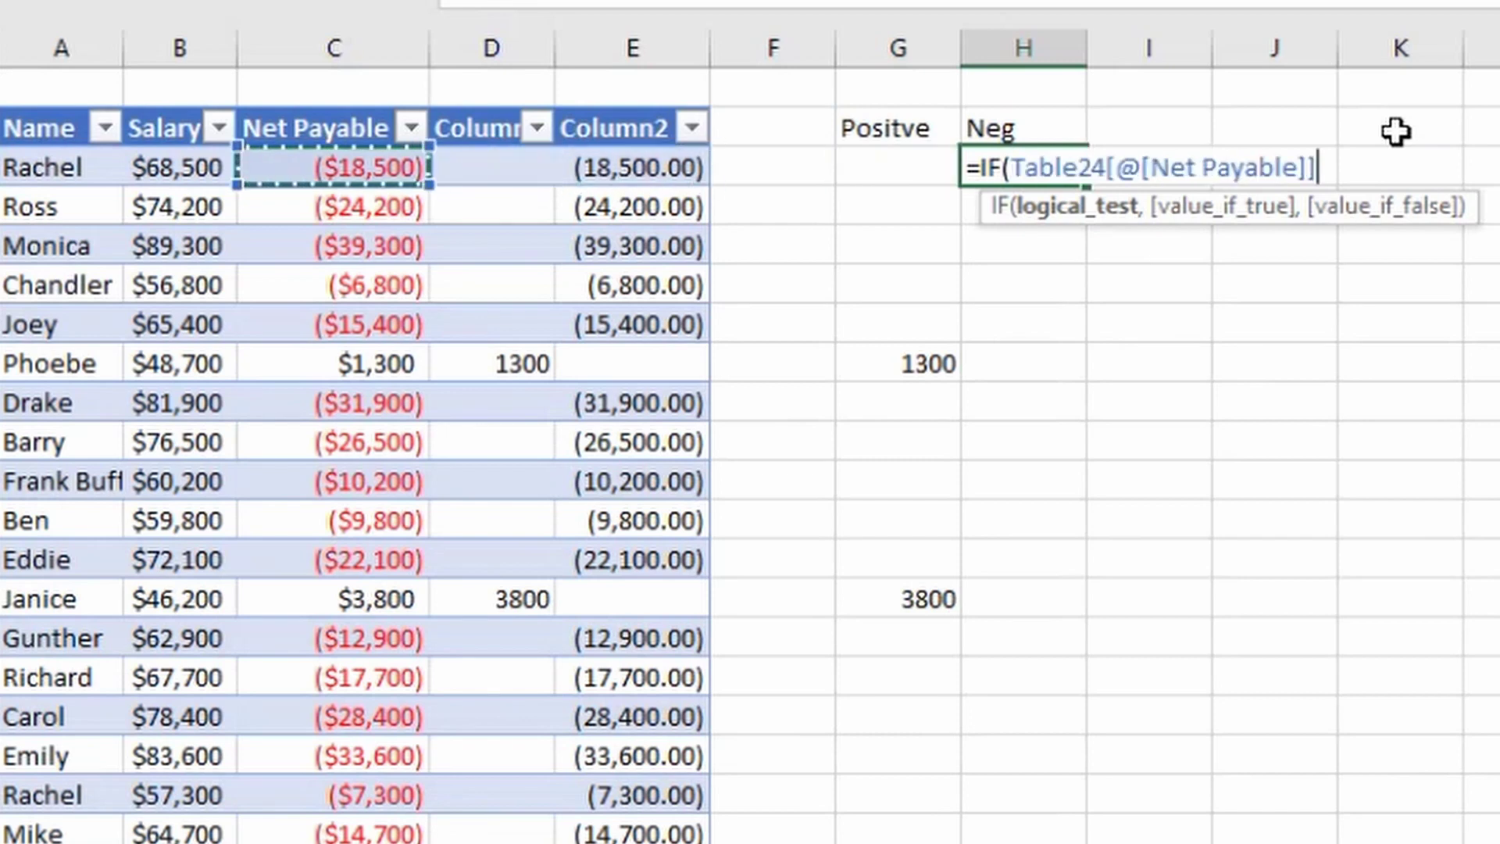
{"action": "type", "text": "<"}
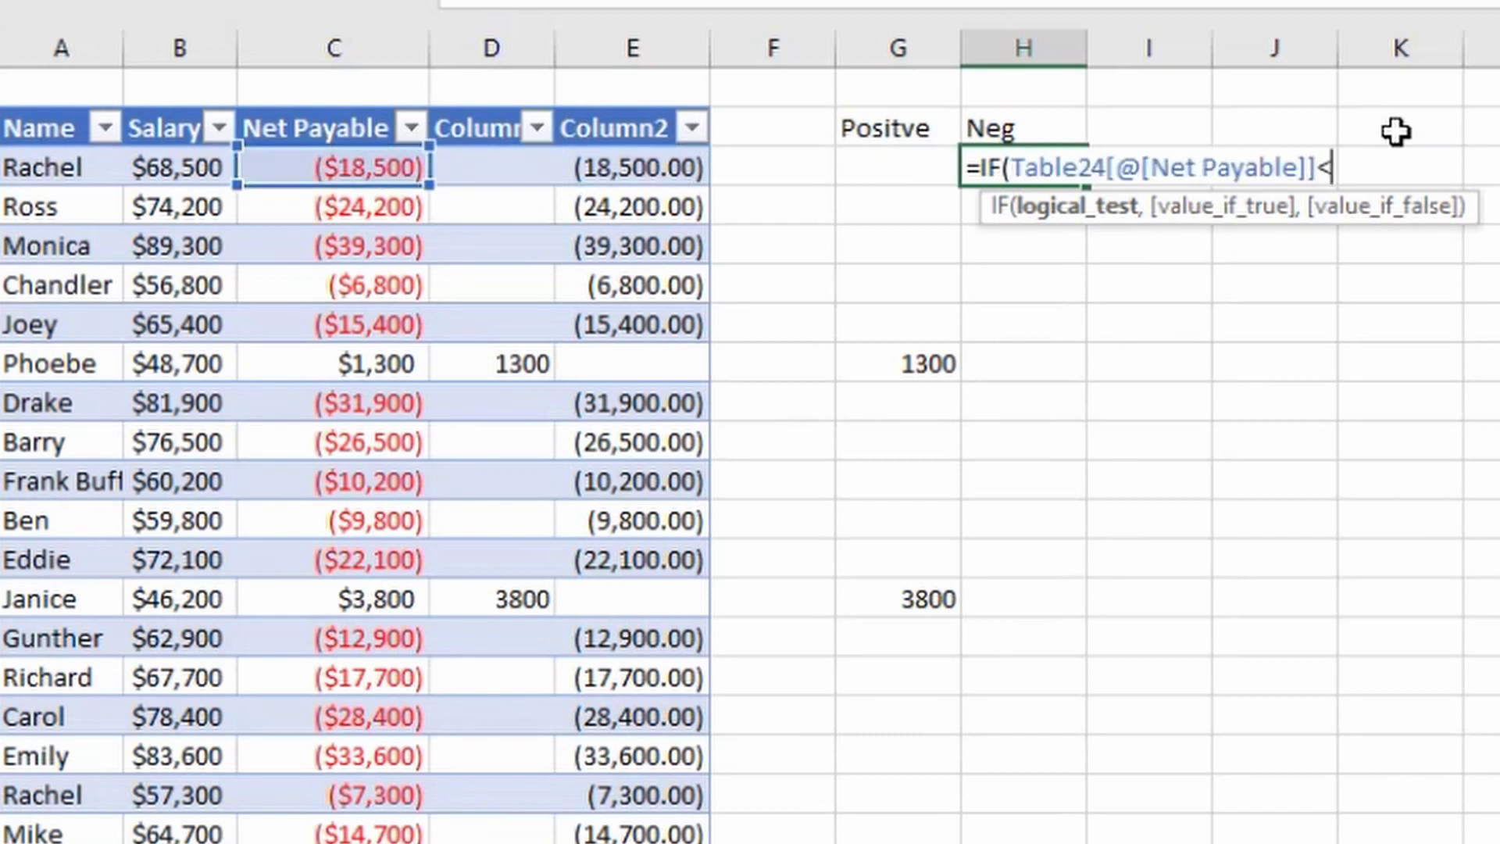
{"action": "type", "text": "0,"}
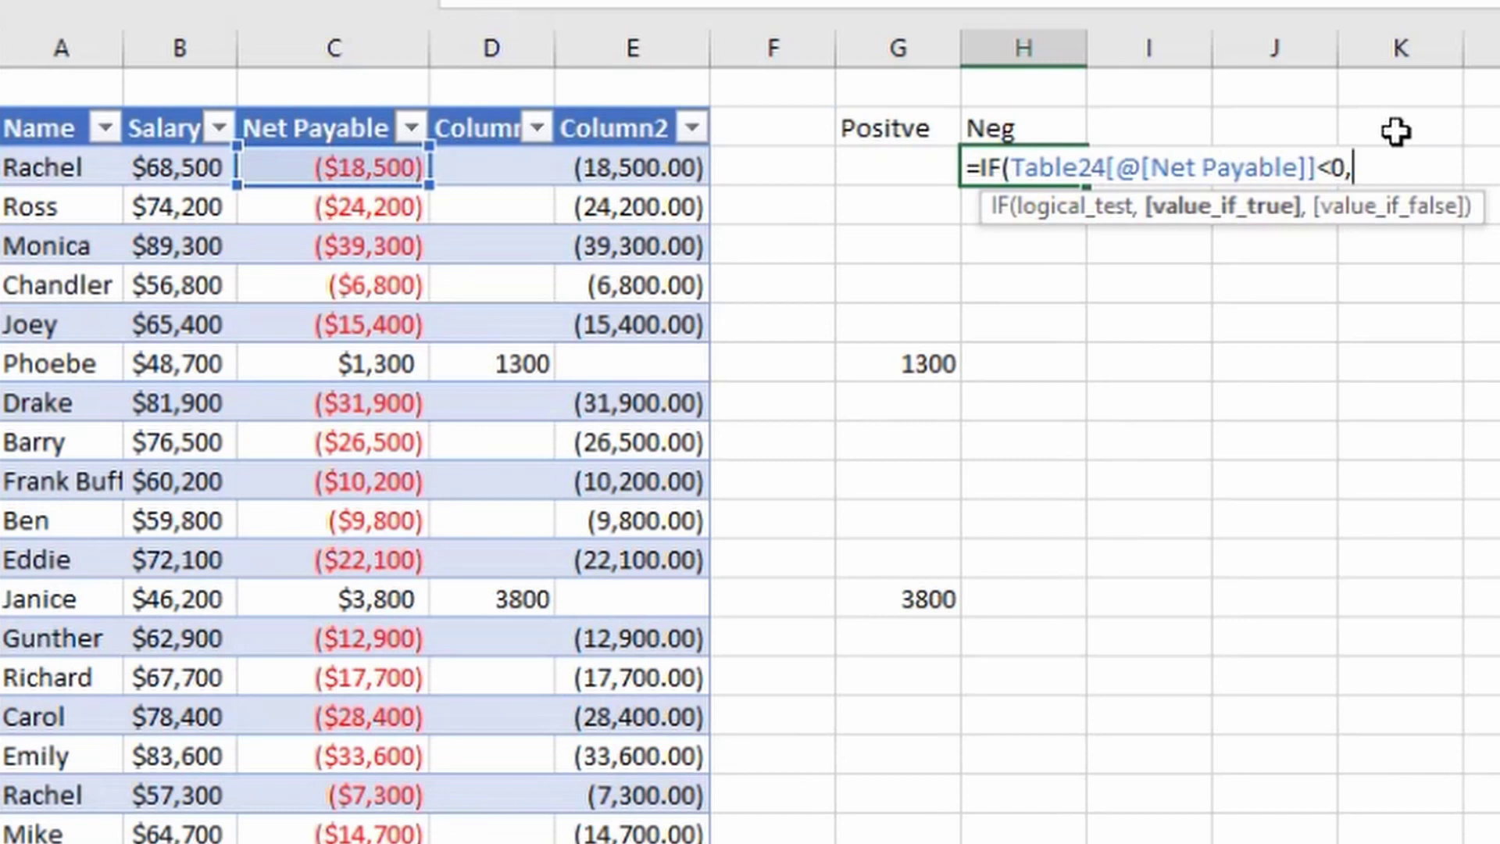
{"action": "key", "text": "Left"}
{"action": "key", "text": "Left"}
{"action": "key", "text": "Left"}
{"action": "key", "text": "Left"}
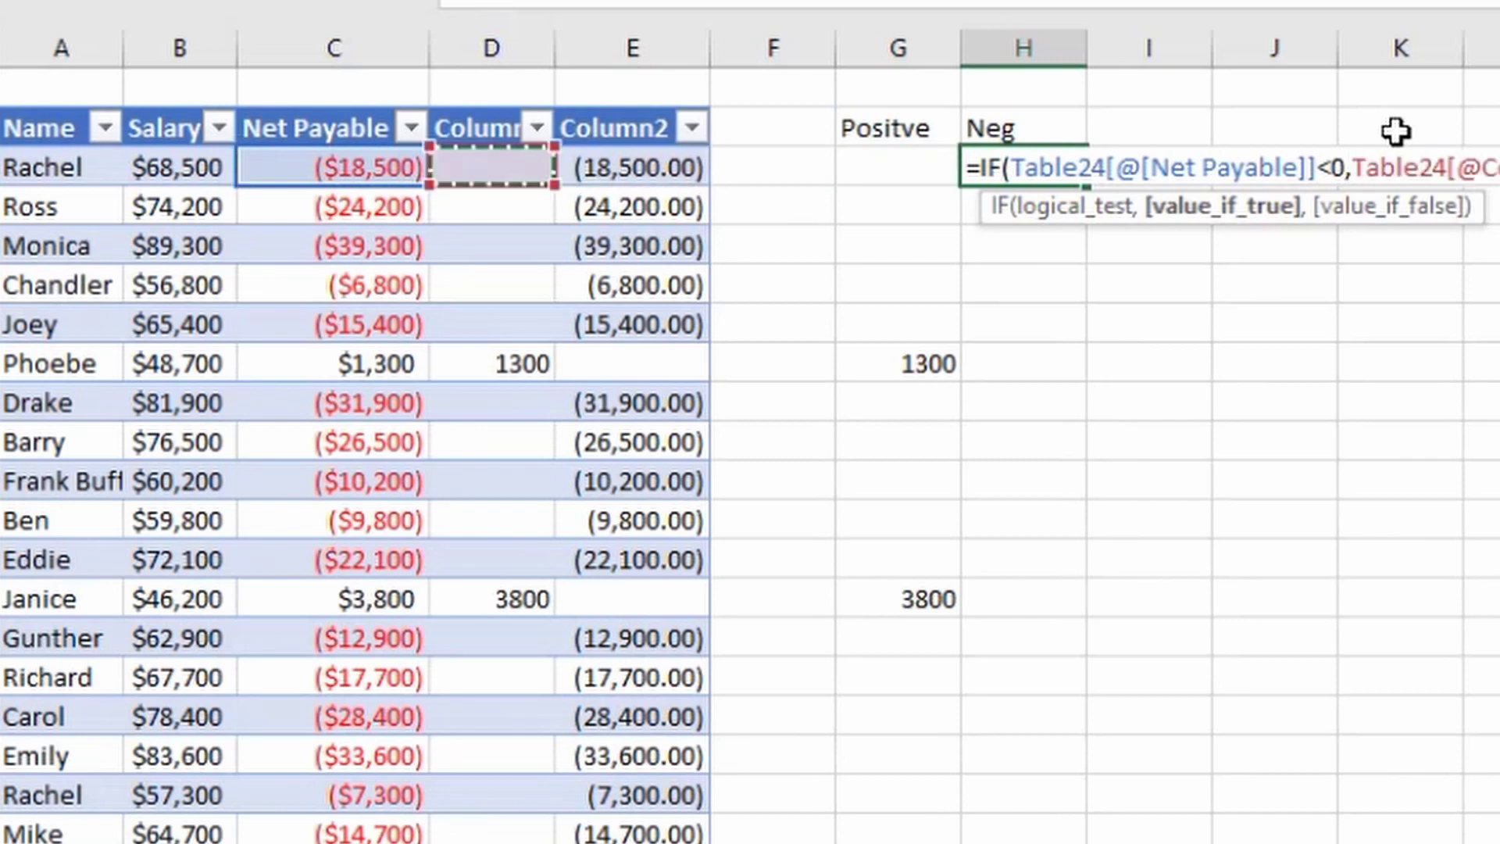
{"action": "key", "text": "Left"}
{"action": "type", "text": ","}
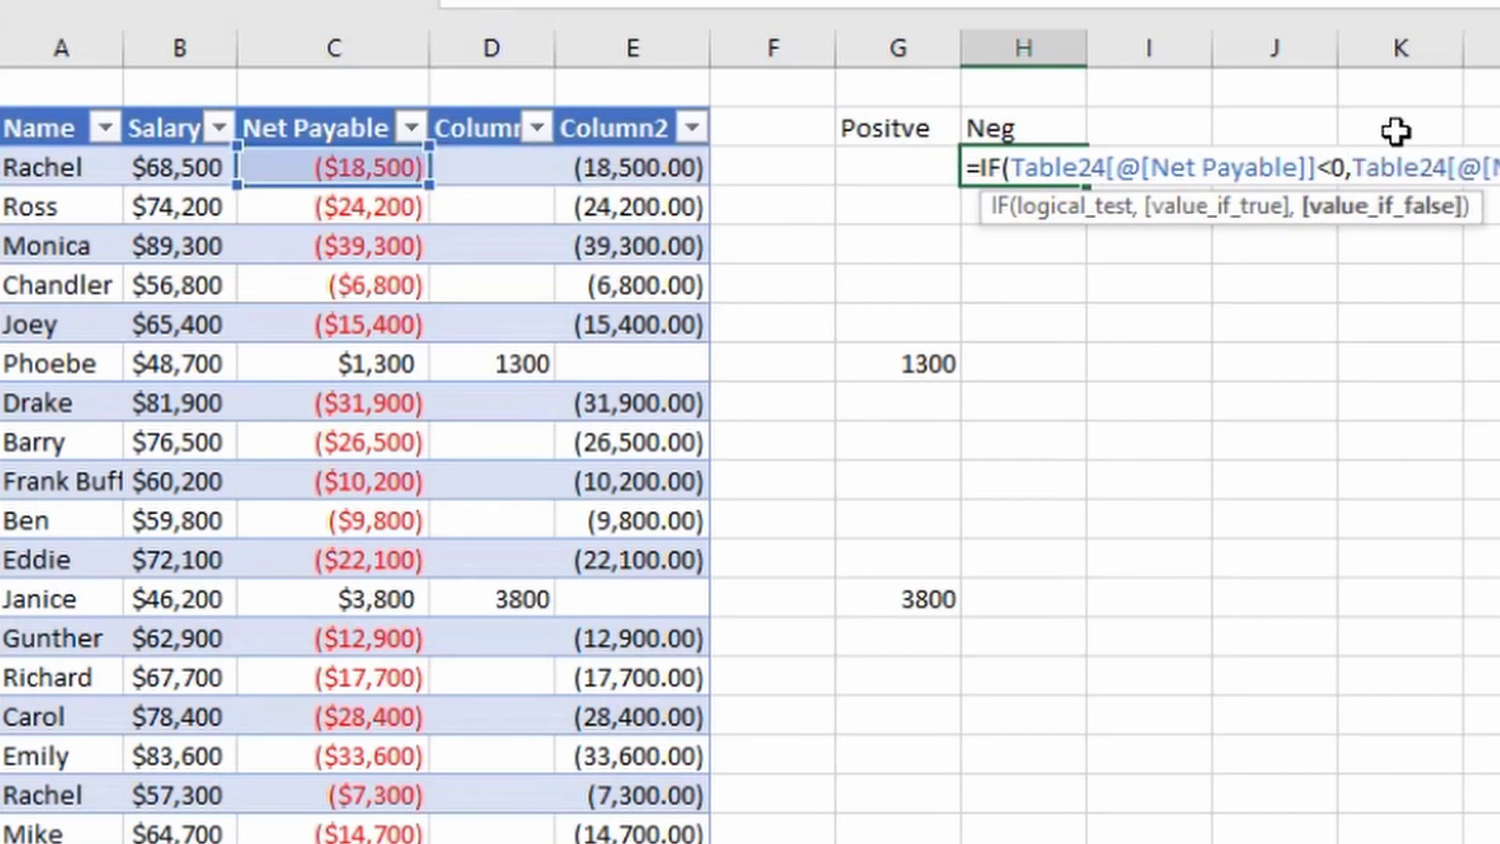
{"action": "type", "text": ")"}
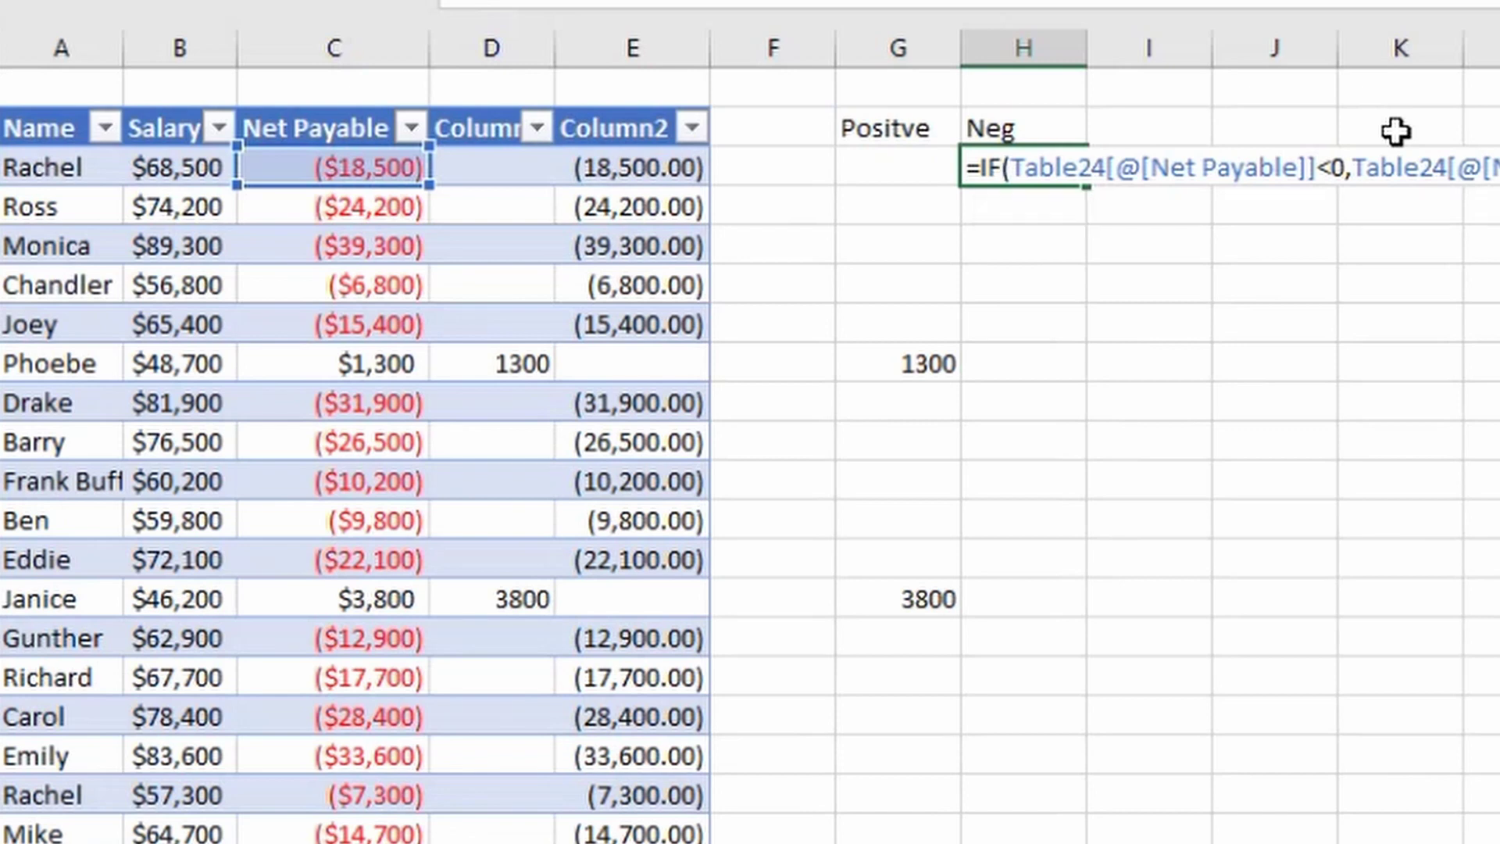
{"action": "key", "text": "Return"}
{"action": "key", "text": "Up"}
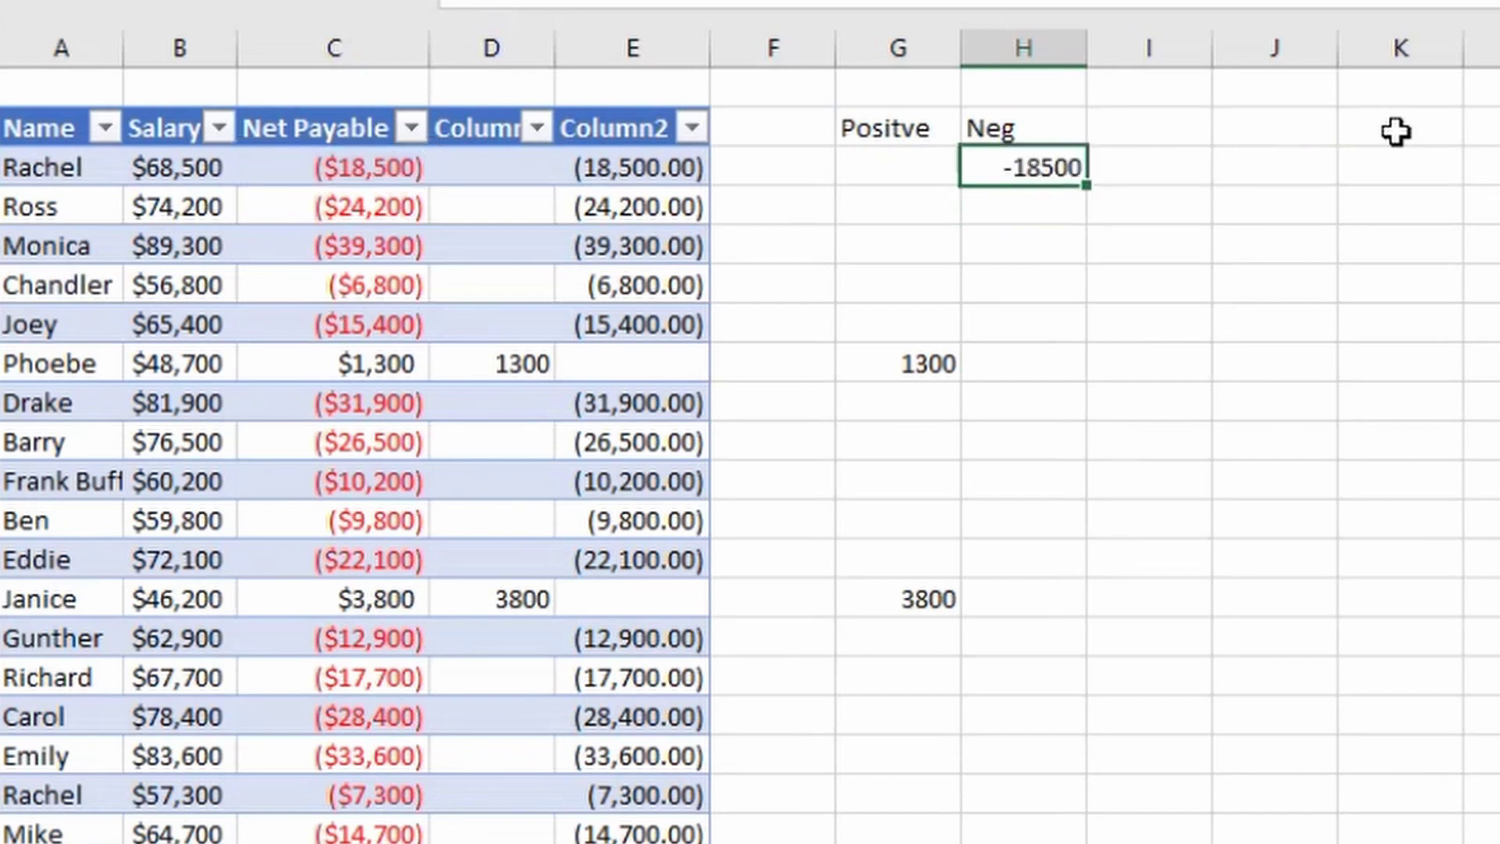
Format H3 in comma style and copy its IF formula down column H to the table's last row
{"action": "key", "text": "alt+h"}
{"action": "key", "text": "k"}
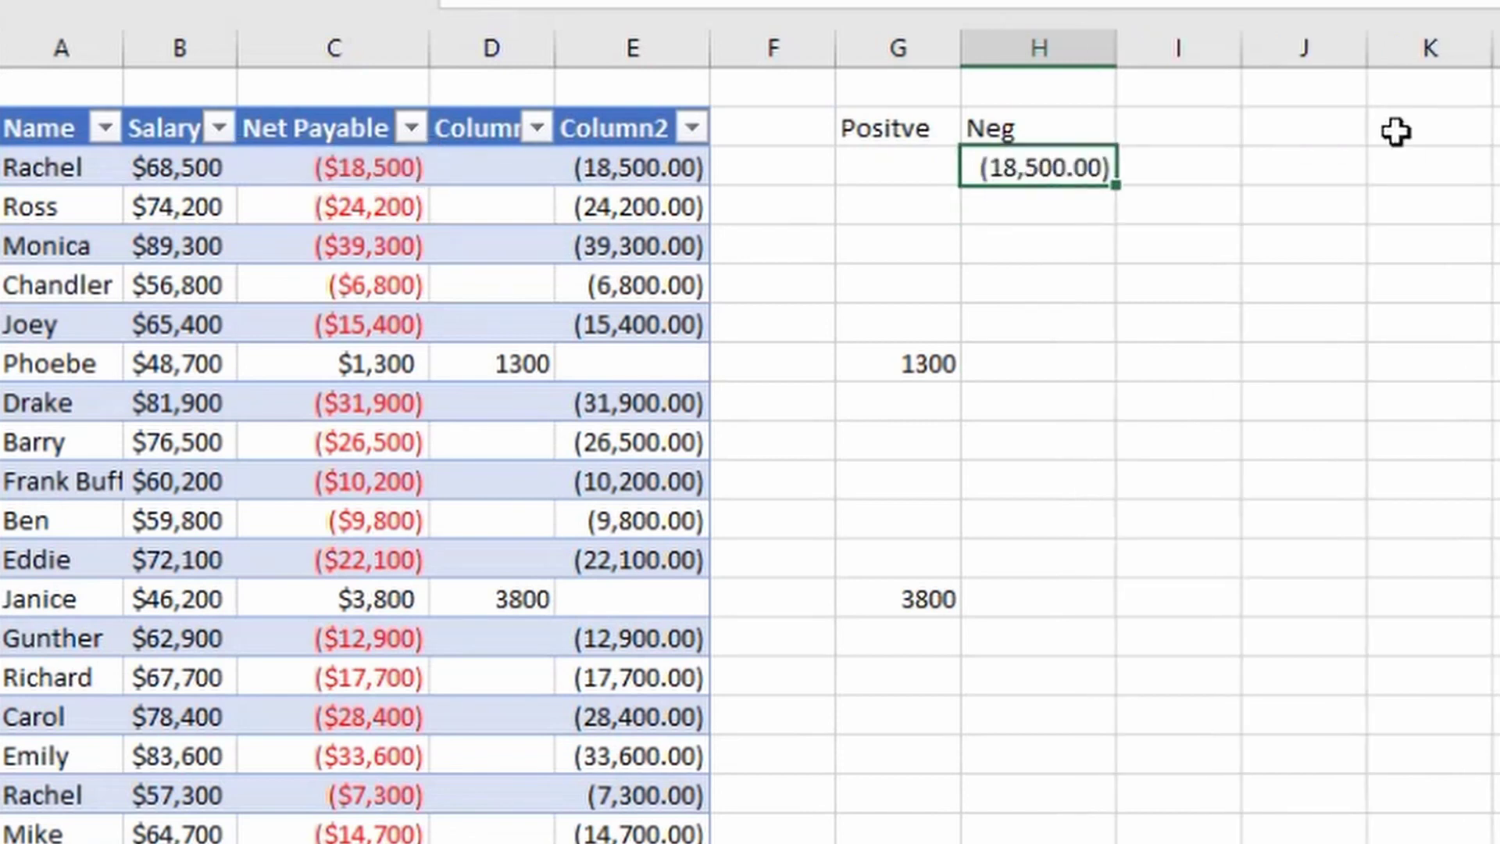
{"action": "key", "text": "F2"}
{"action": "key", "text": "Escape"}
{"action": "key", "text": "shift+Down"}
{"action": "key", "text": "shift+Down"}
{"action": "key", "text": "shift+Down"}
{"action": "key", "text": "shift+Down"}
{"action": "key", "text": "shift+Down"}
{"action": "key", "text": "shift+Down"}
{"action": "key", "text": "shift+Down"}
{"action": "key", "text": "shift+Down"}
{"action": "key", "text": "shift+Down"}
{"action": "key", "text": "shift+Down"}
{"action": "key", "text": "shift+Down"}
{"action": "key", "text": "shift+Down"}
{"action": "key", "text": "shift+Down"}
{"action": "key", "text": "shift+Down"}
{"action": "key", "text": "shift+Down"}
{"action": "key", "text": "shift+Down"}
{"action": "key", "text": "shift+Down"}
{"action": "key", "text": "shift+Down"}
{"action": "key", "text": "shift+Down"}
{"action": "key", "text": "shift+Down"}
{"action": "key", "text": "shift+Down"}
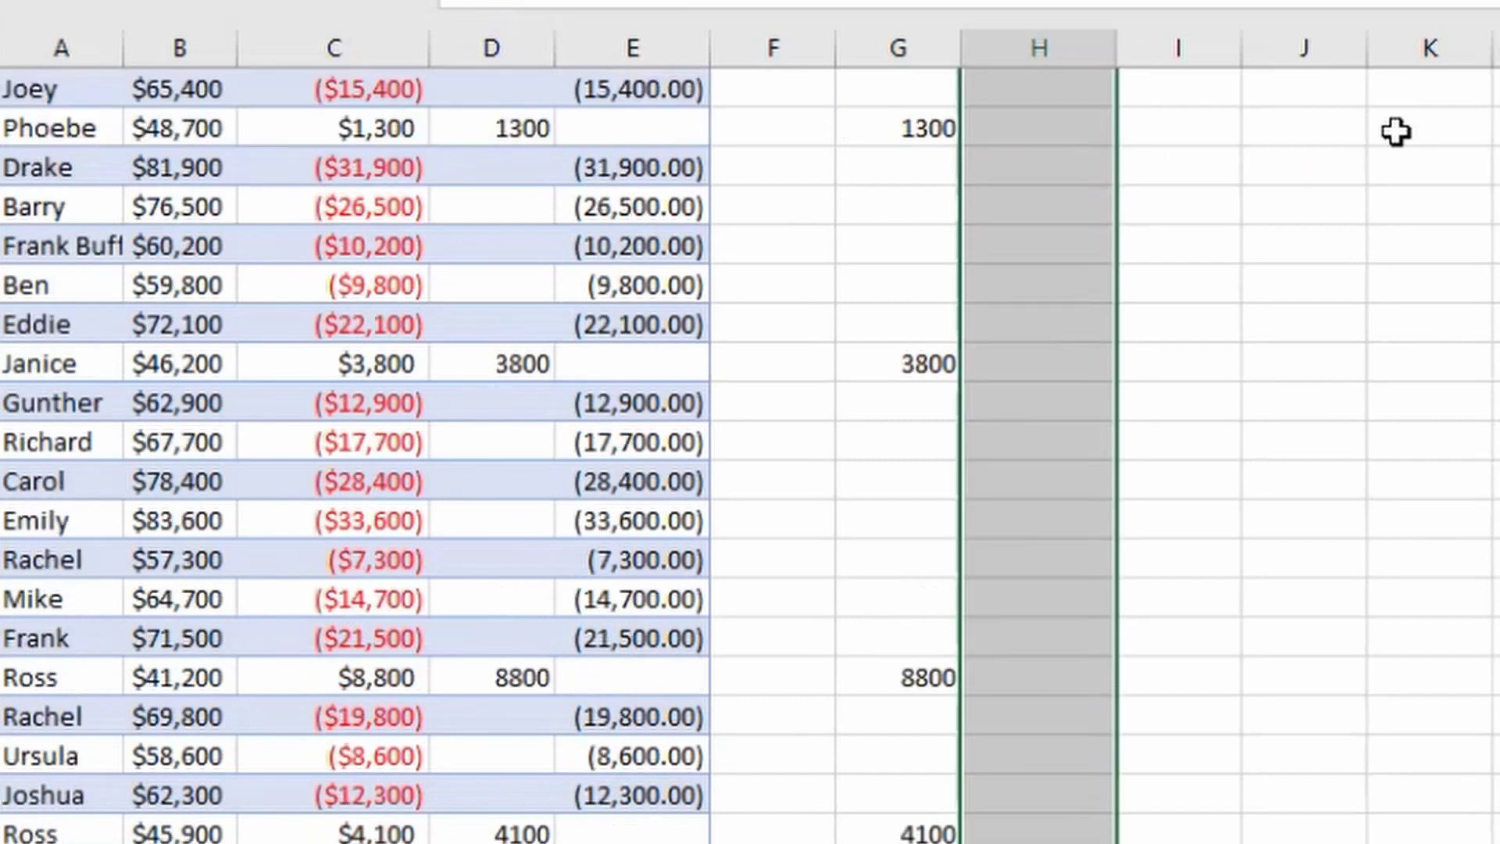
{"action": "key", "text": "shift+Down"}
{"action": "key", "text": "shift+Down"}
{"action": "key", "text": "shift+Down"}
{"action": "key", "text": "shift+Down"}
{"action": "key", "text": "shift+Down"}
{"action": "key", "text": "shift+Down"}
{"action": "key", "text": "shift+Down"}
{"action": "key", "text": "shift+Down"}
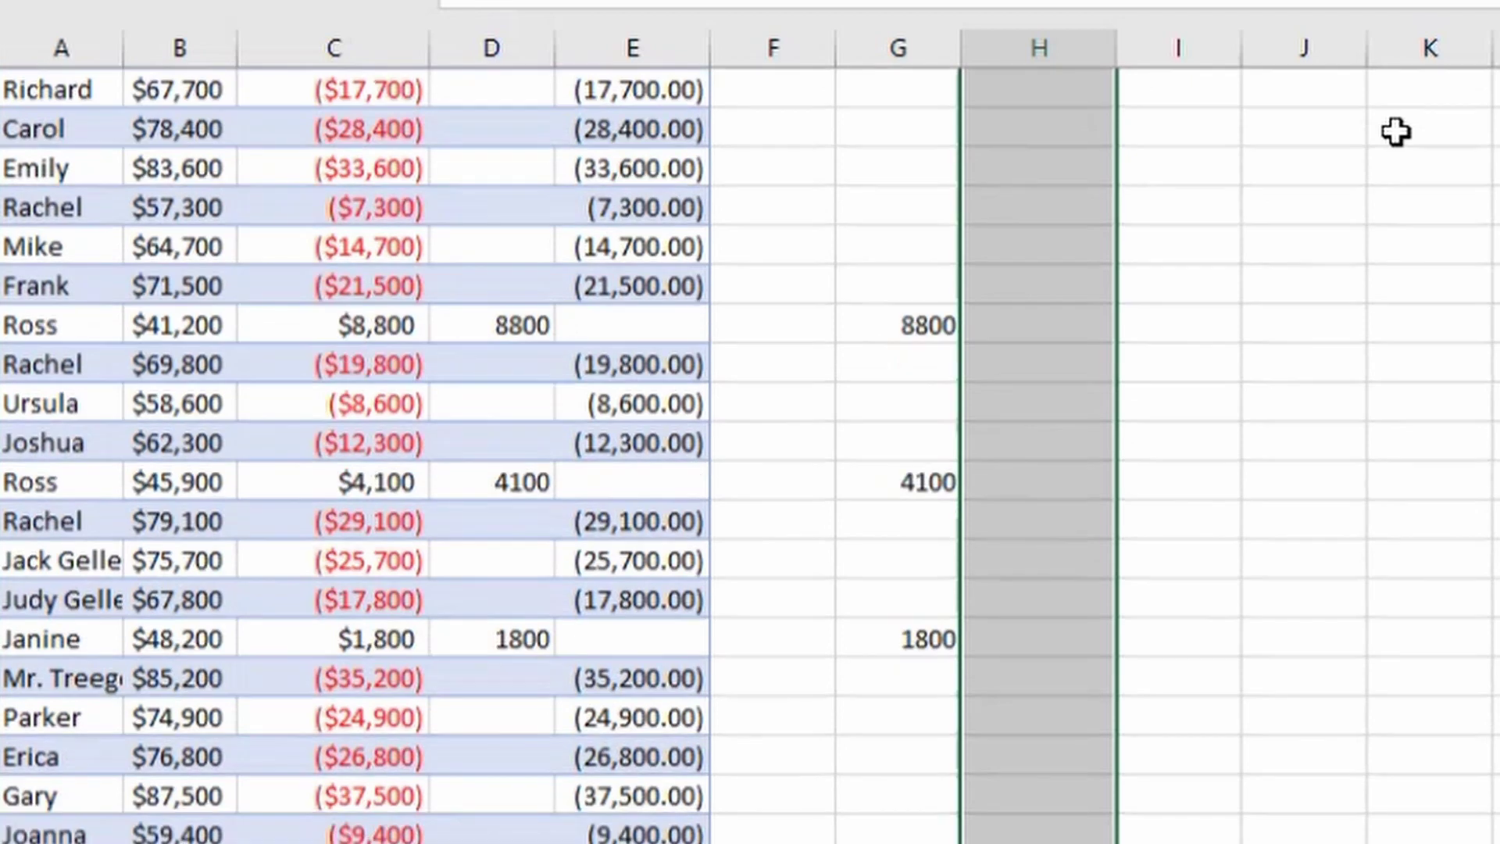
{"action": "key", "text": "shift+Down"}
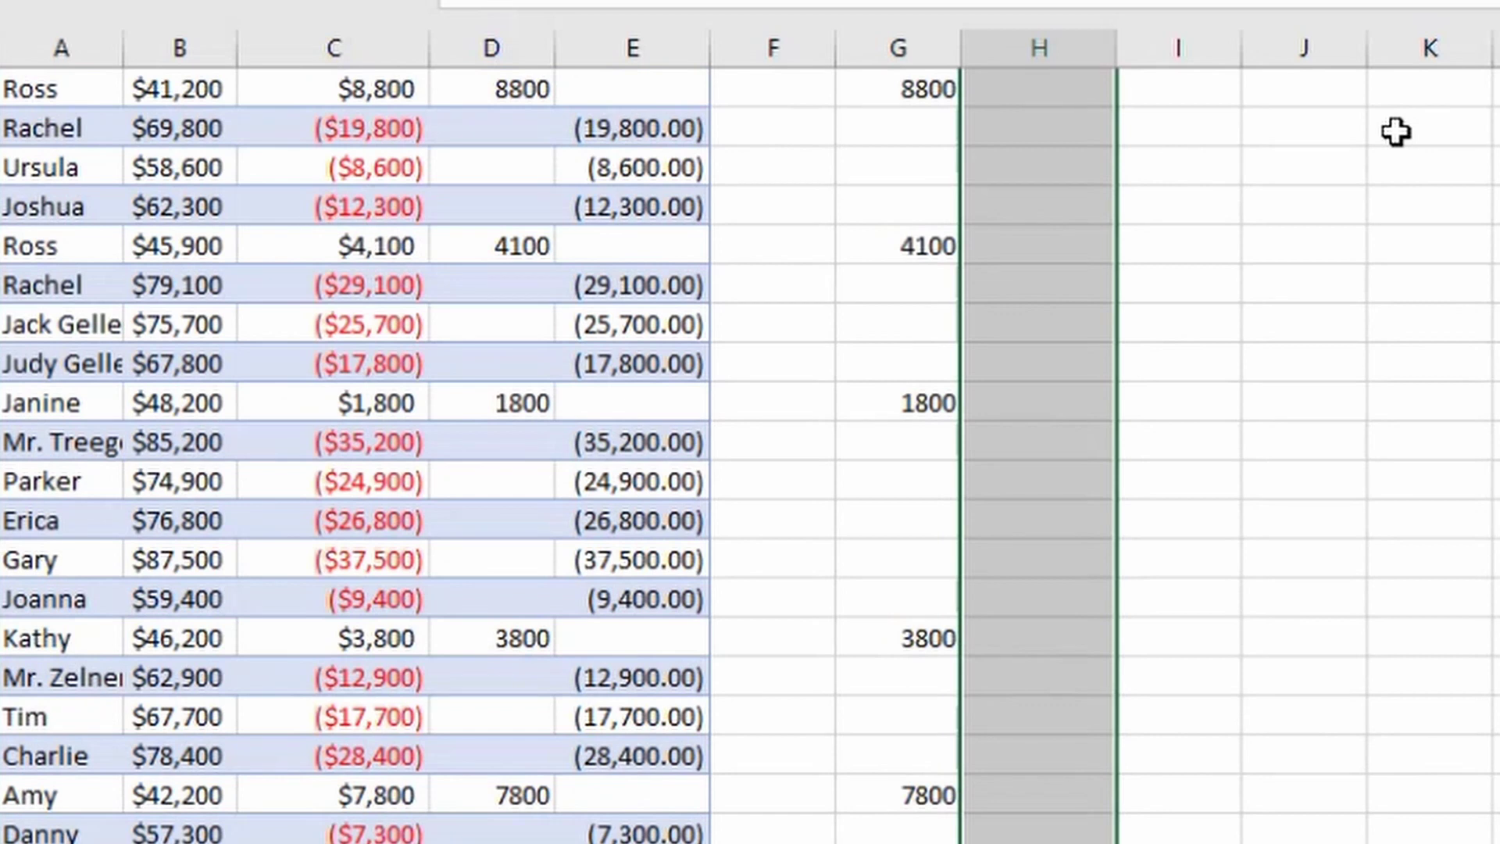
{"action": "key", "text": "ctrl+v"}
Review the Neg amounts in column H against the Net Payable values in the table
{"action": "key", "text": "Up"}
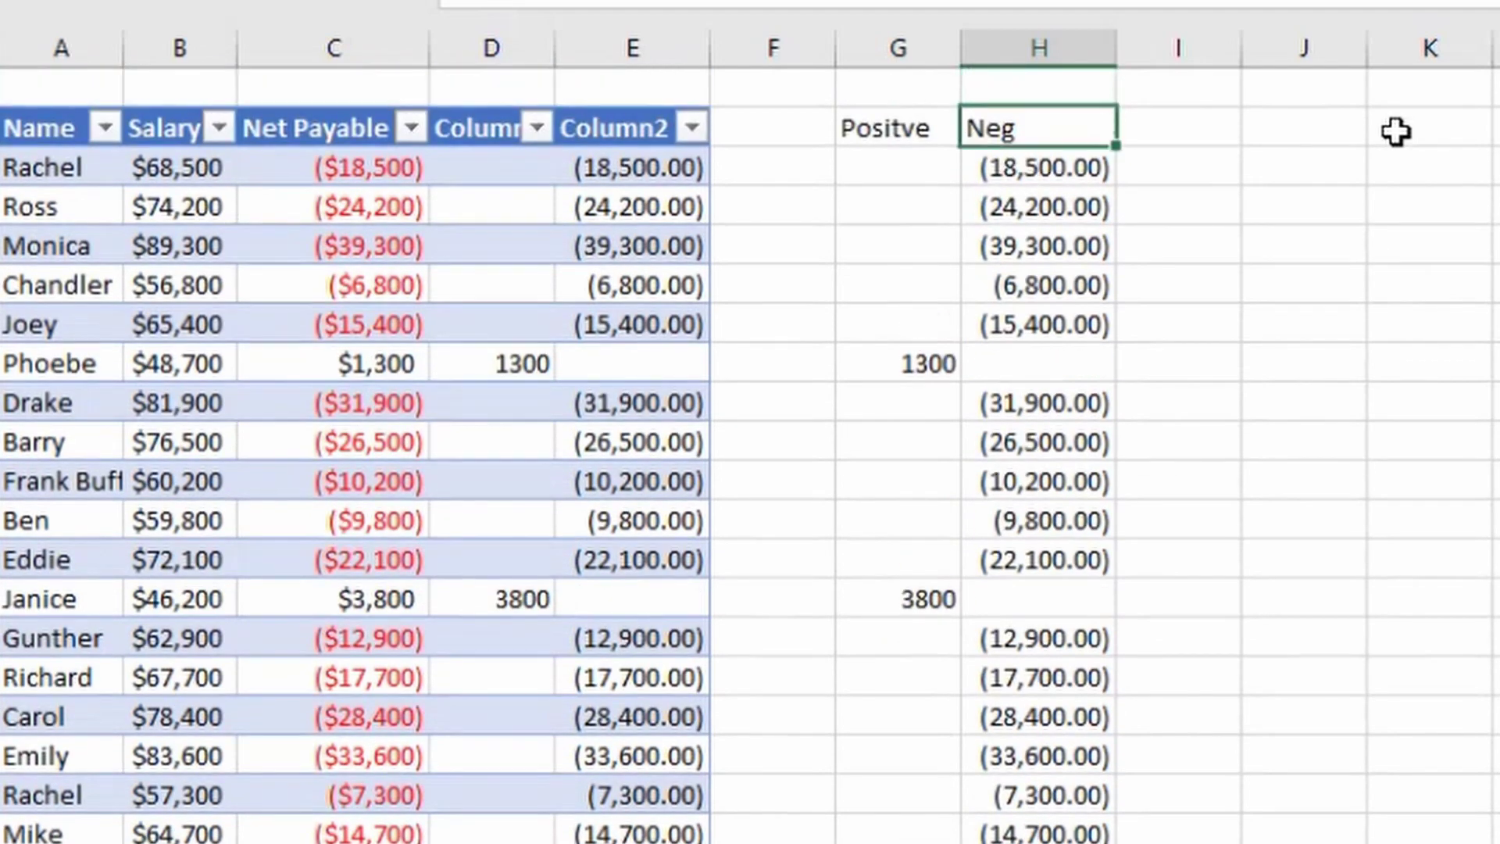
{"action": "key", "text": "Down"}
{"action": "key", "text": "Down"}
{"action": "key", "text": "Down"}
{"action": "key", "text": "Down"}
{"action": "key", "text": "Down"}
{"action": "key", "text": "Down"}
{"action": "key", "text": "Down"}
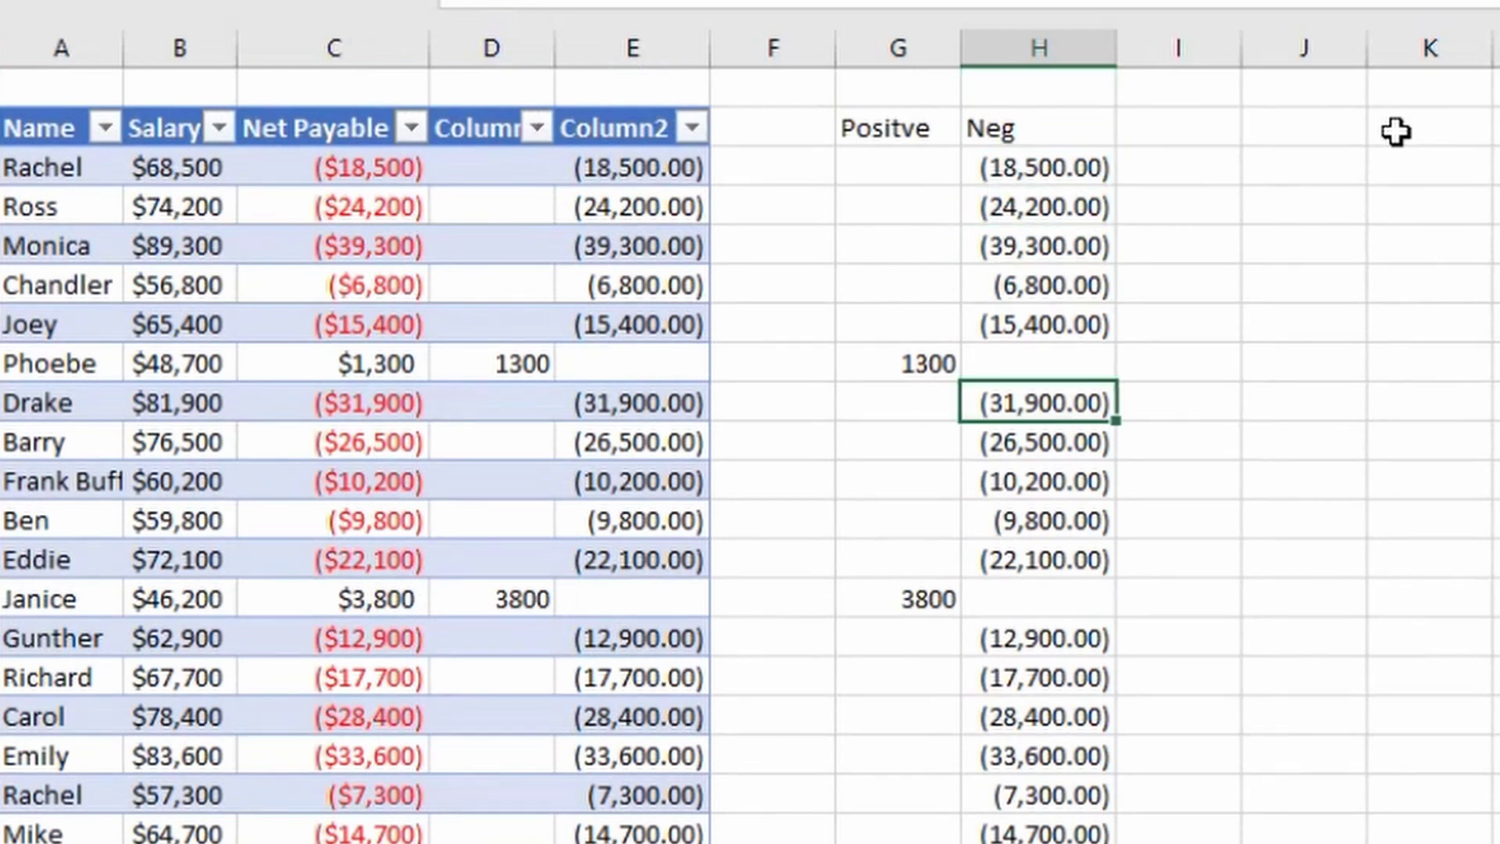